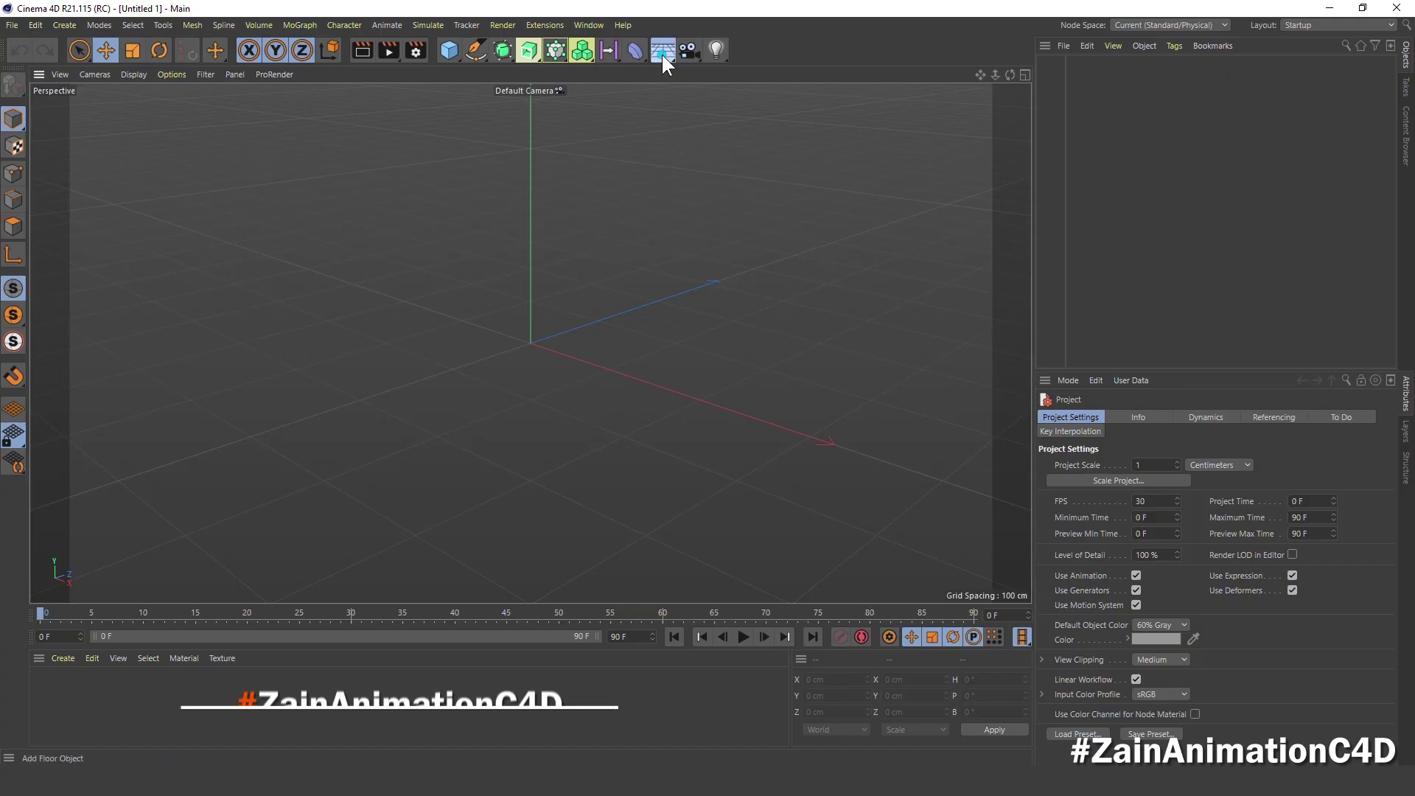
- Add a Floor, a Background and a Physical Sky object from the environment palette
left_click(661, 53)
left_click(706, 71)
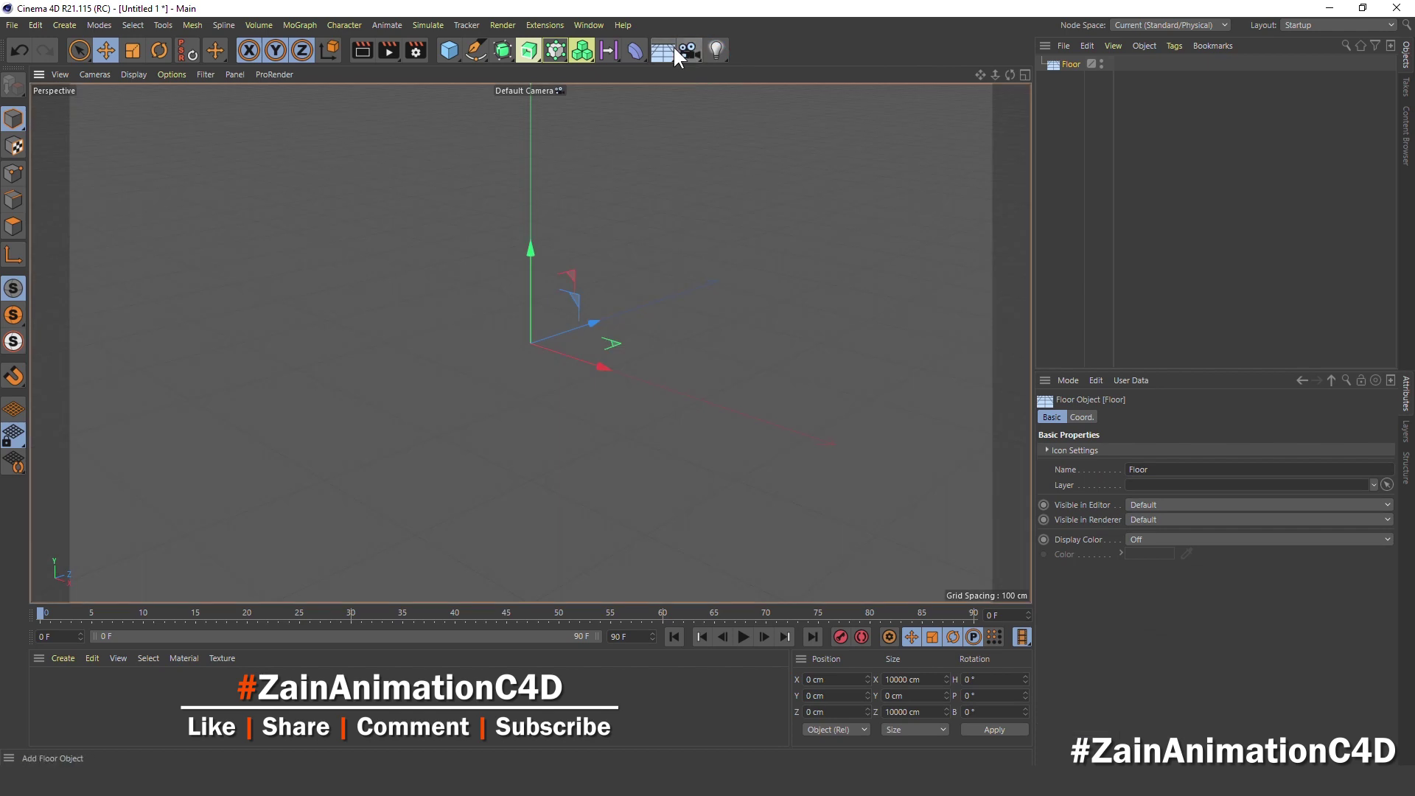
left_click(673, 47)
left_click(733, 145)
left_click(669, 44)
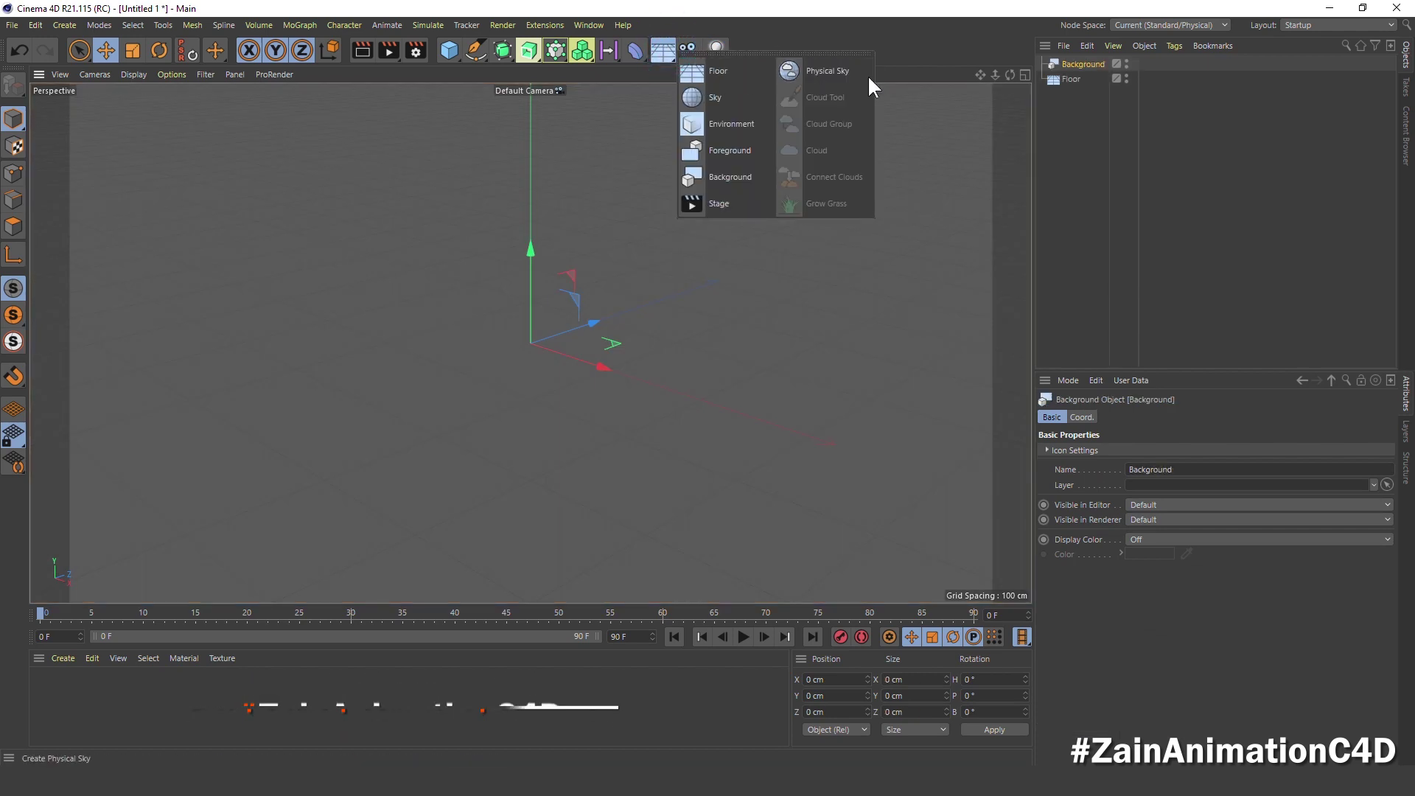
left_click(858, 72)
- Give the floor, background and sky Compositing tags with Compositing Background enabled
left_click_drag(1063, 125, 1068, 55)
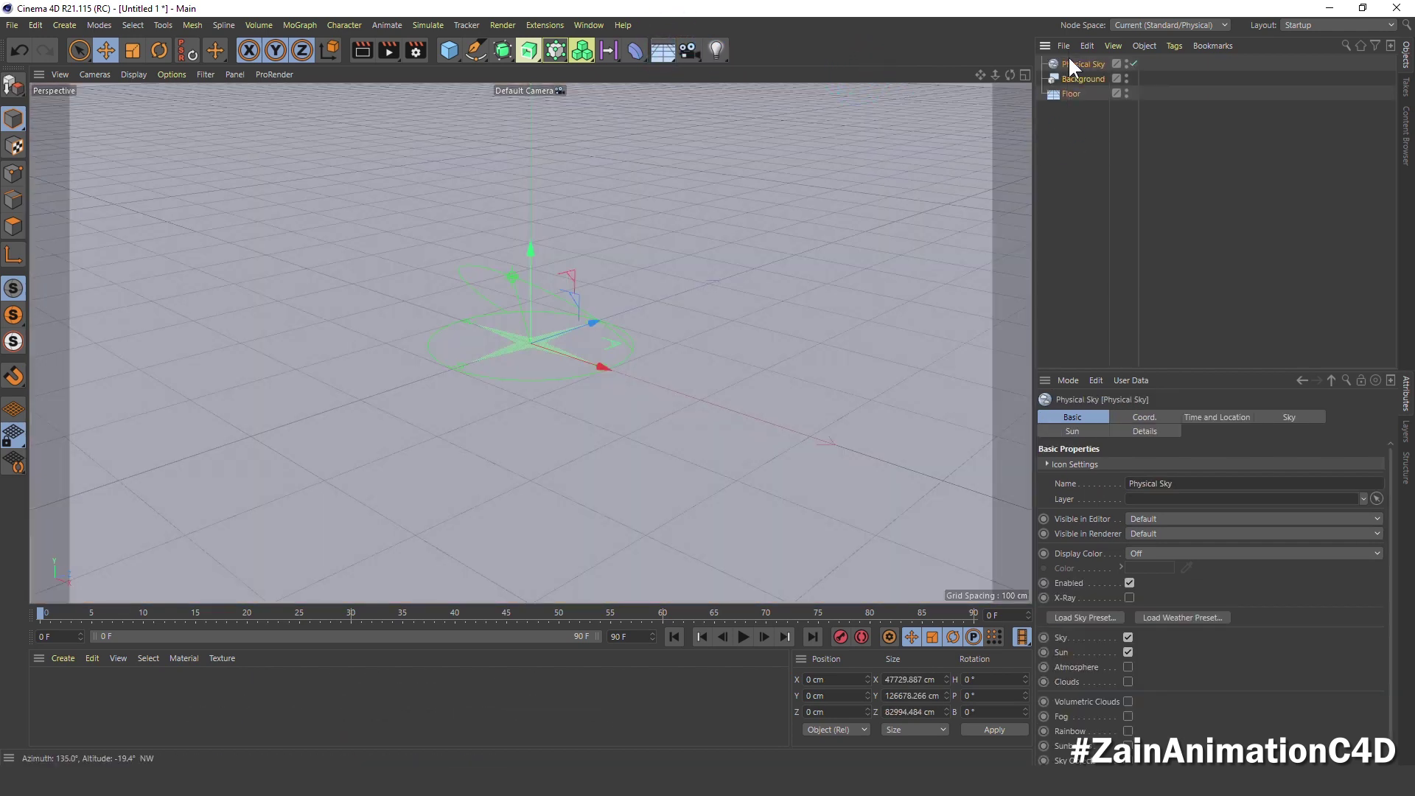
right_click(1068, 73)
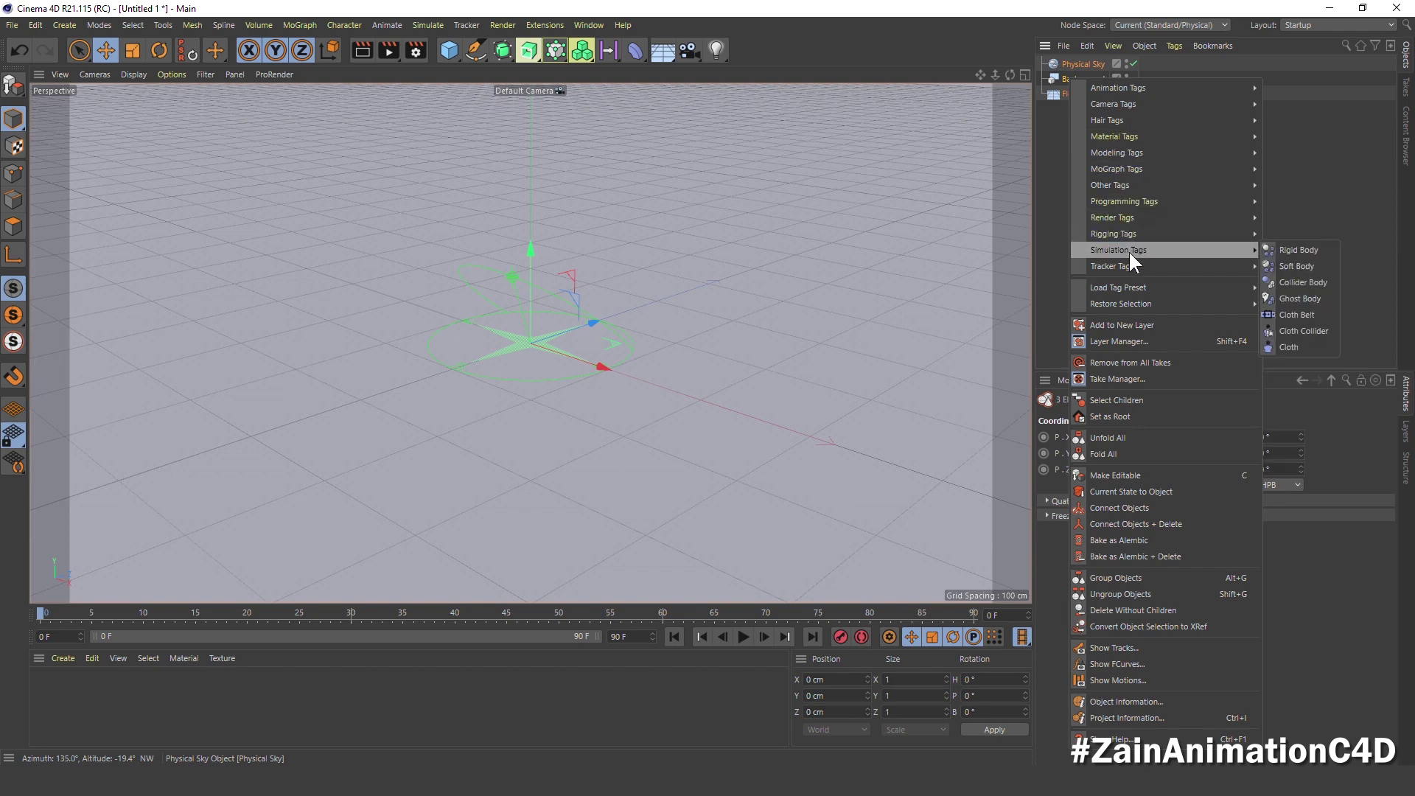
mouse_move(1112, 216)
left_click(1276, 234)
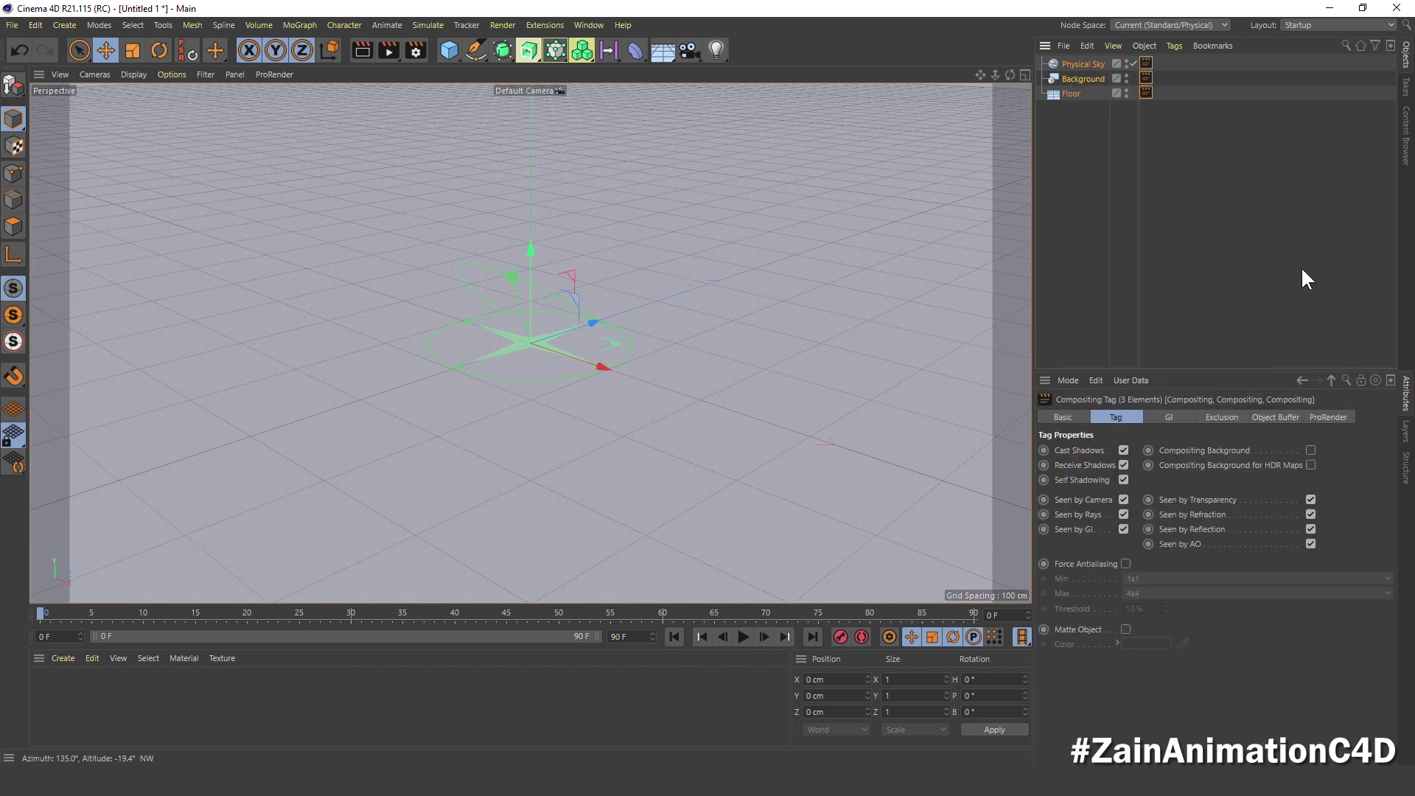
left_click(1249, 452)
left_click(1146, 63)
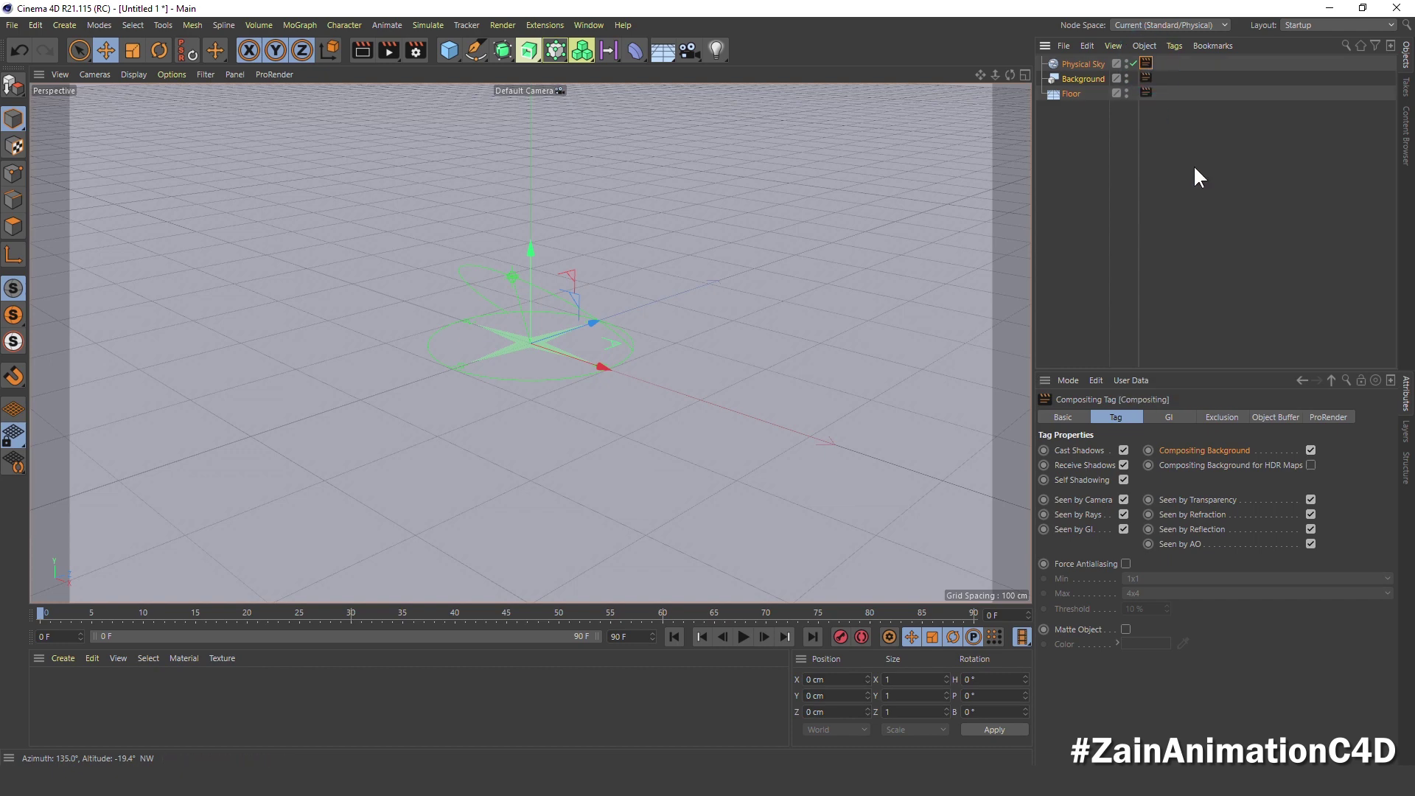
left_click(1077, 64)
left_click(1145, 62)
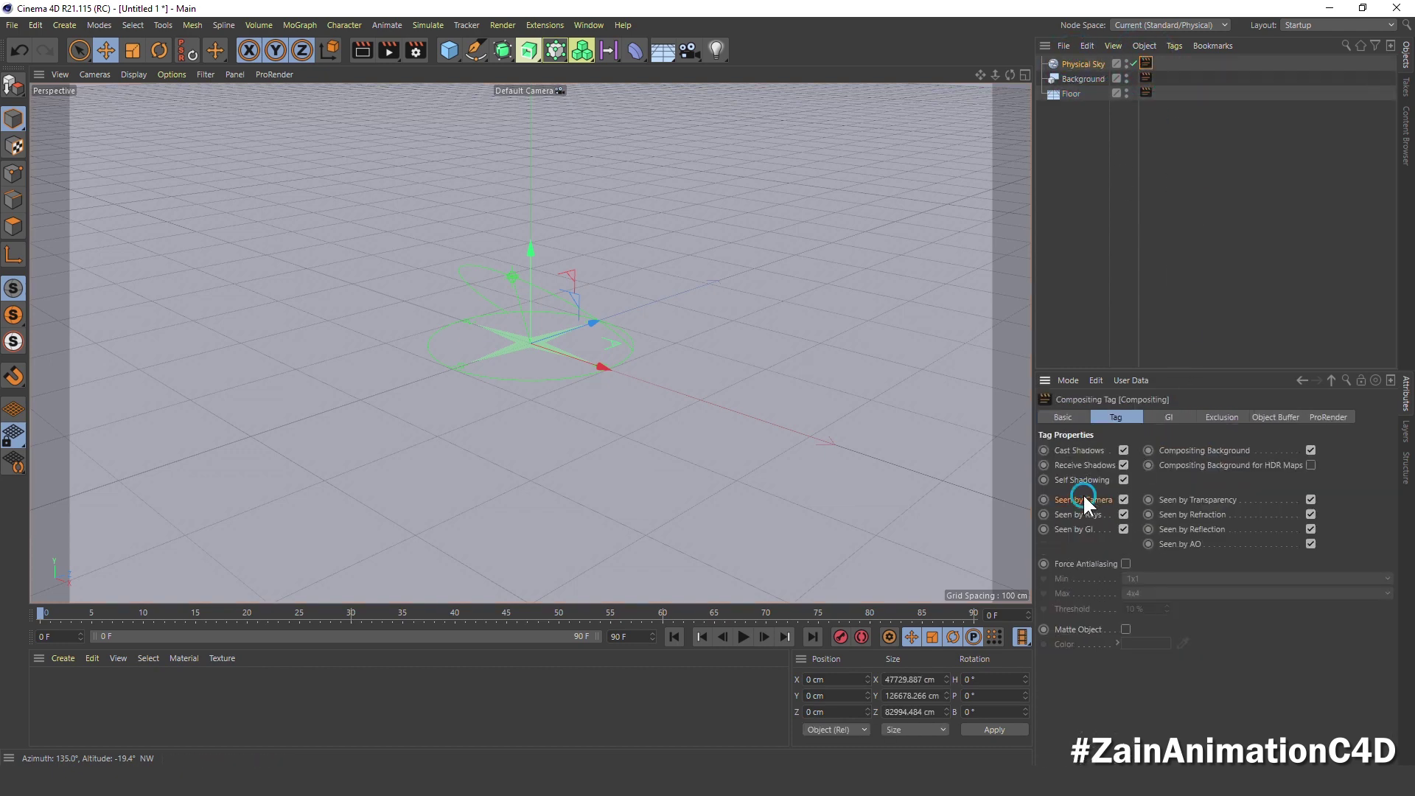
left_click(1094, 165)
- Set the Physical Sky's sun shadow to None
left_click(1080, 65)
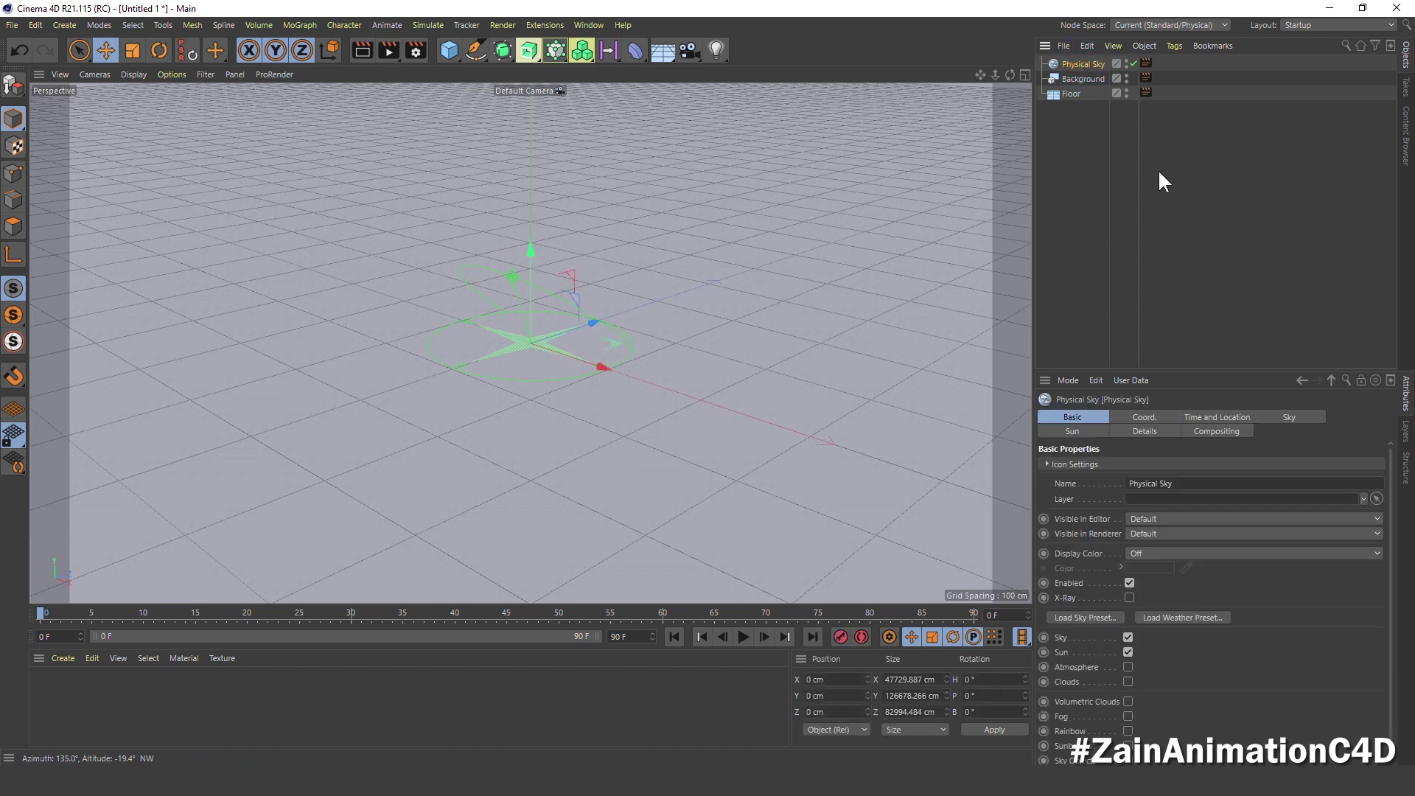
left_click(1078, 432)
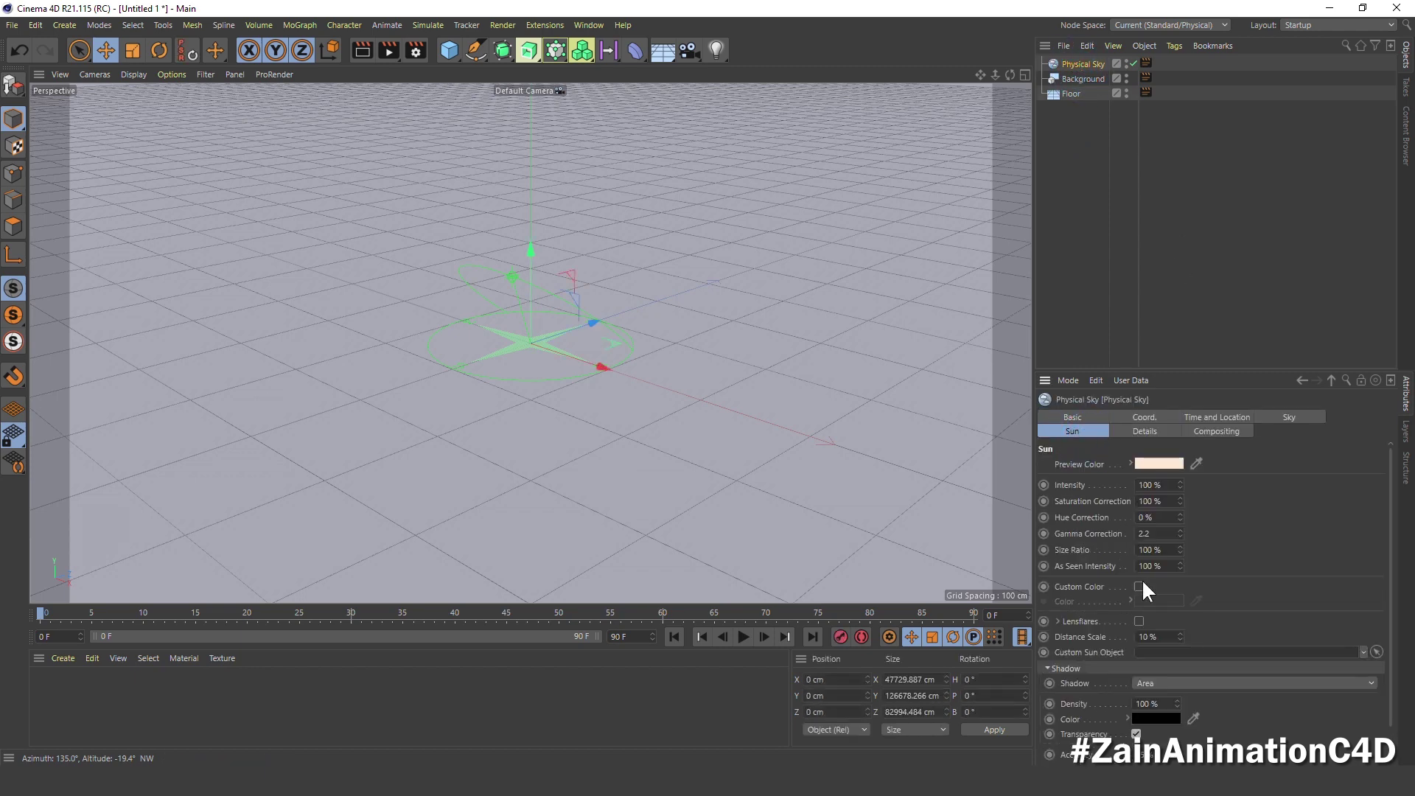
left_click(1161, 683)
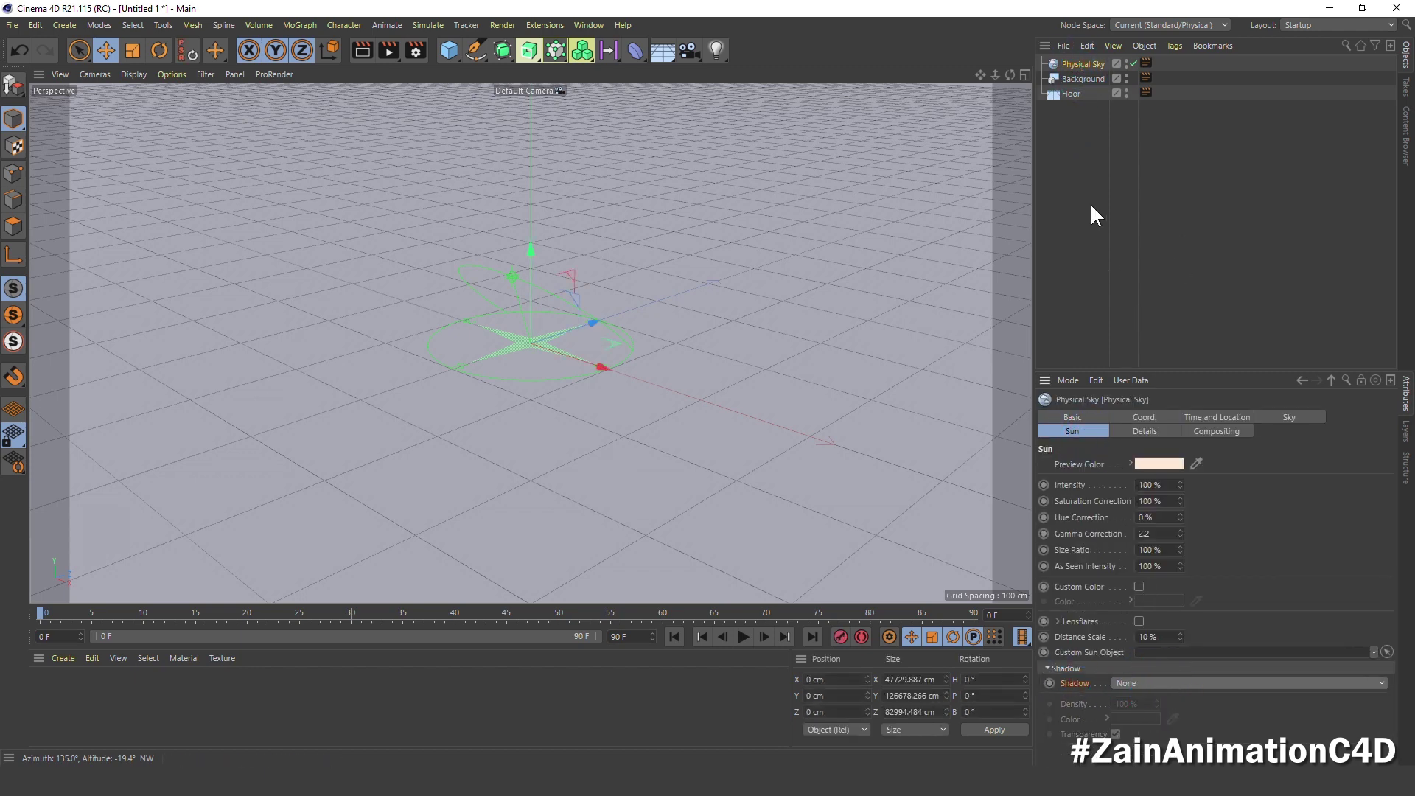
- Tag the floor as a Collider Body with Bounce 50% and Friction 70%
right_click(1073, 95)
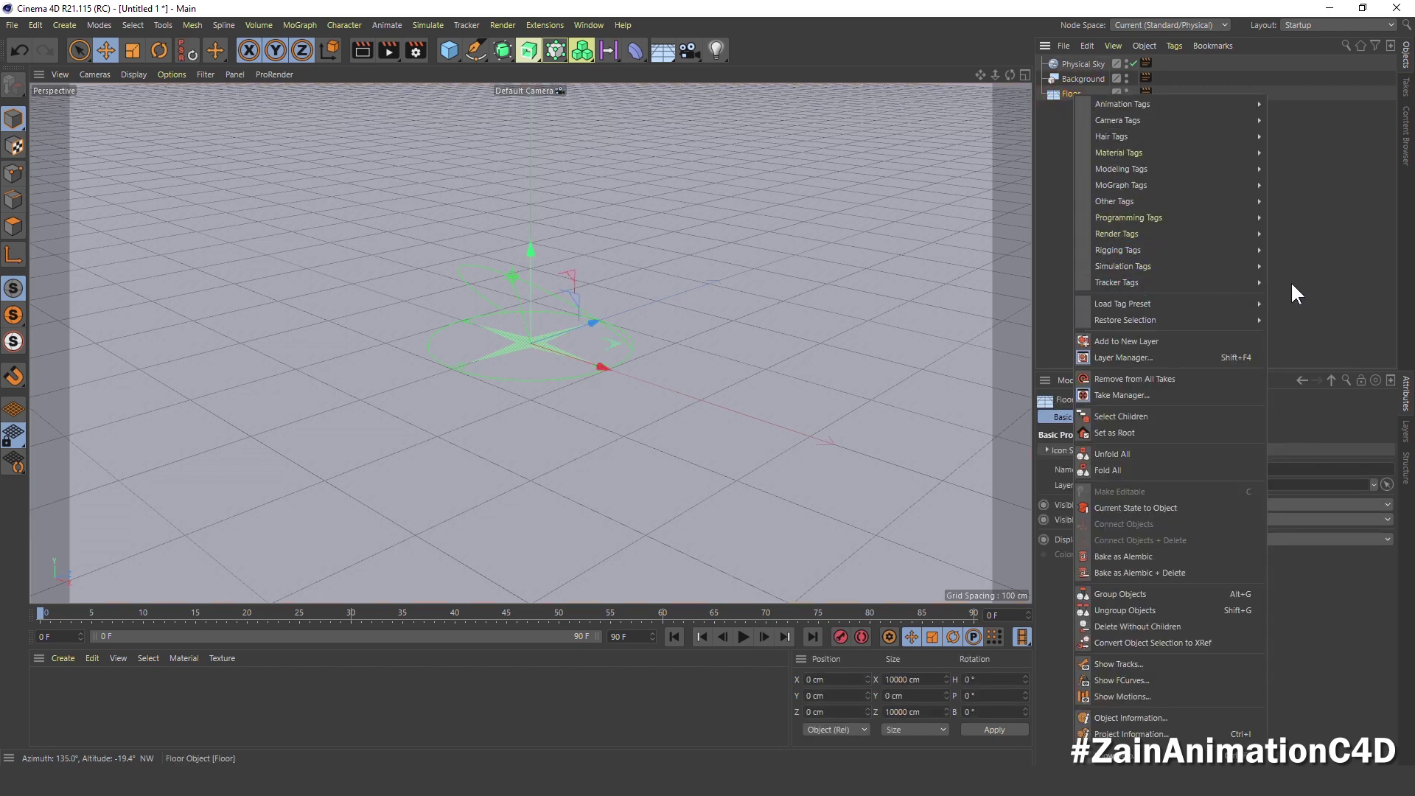
mouse_move(1124, 267)
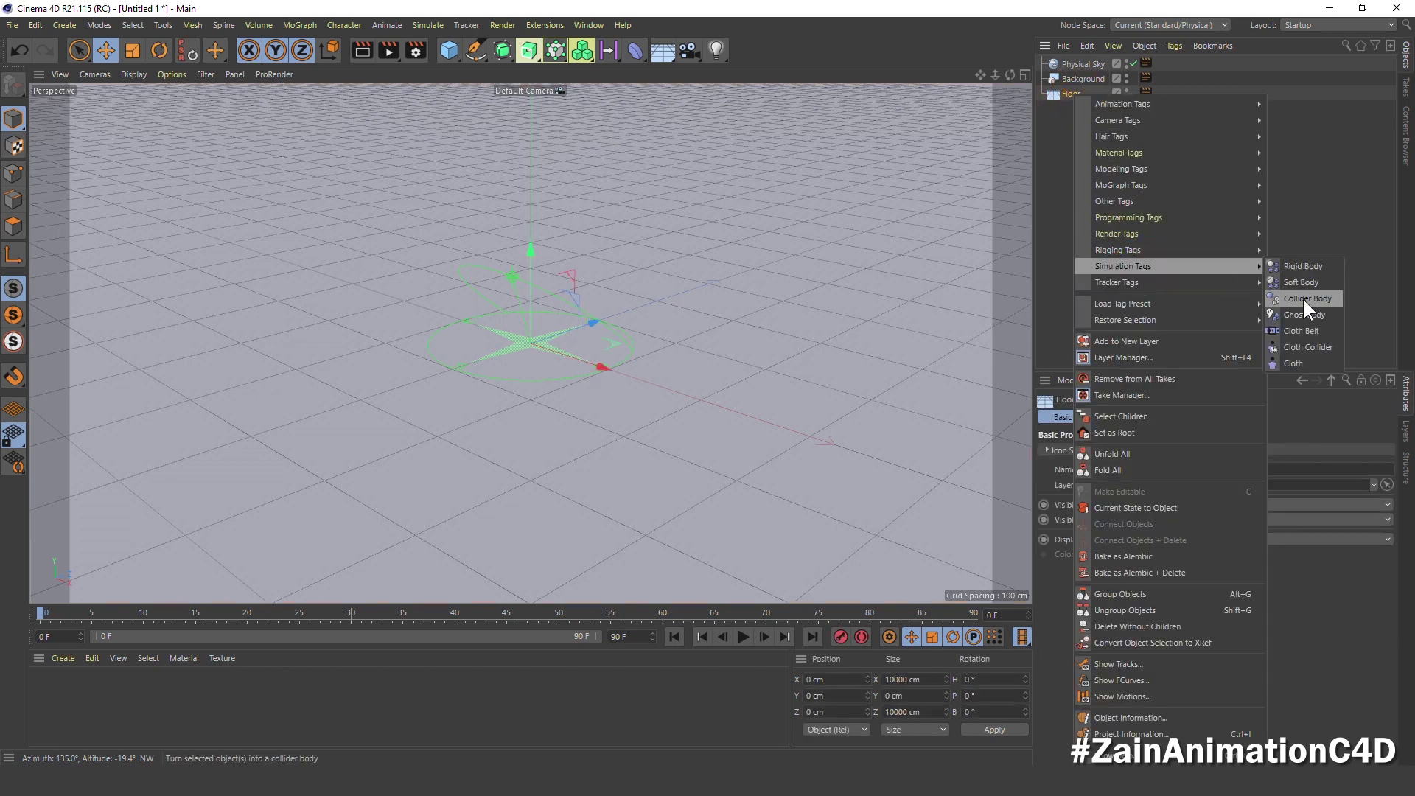
left_click(1302, 298)
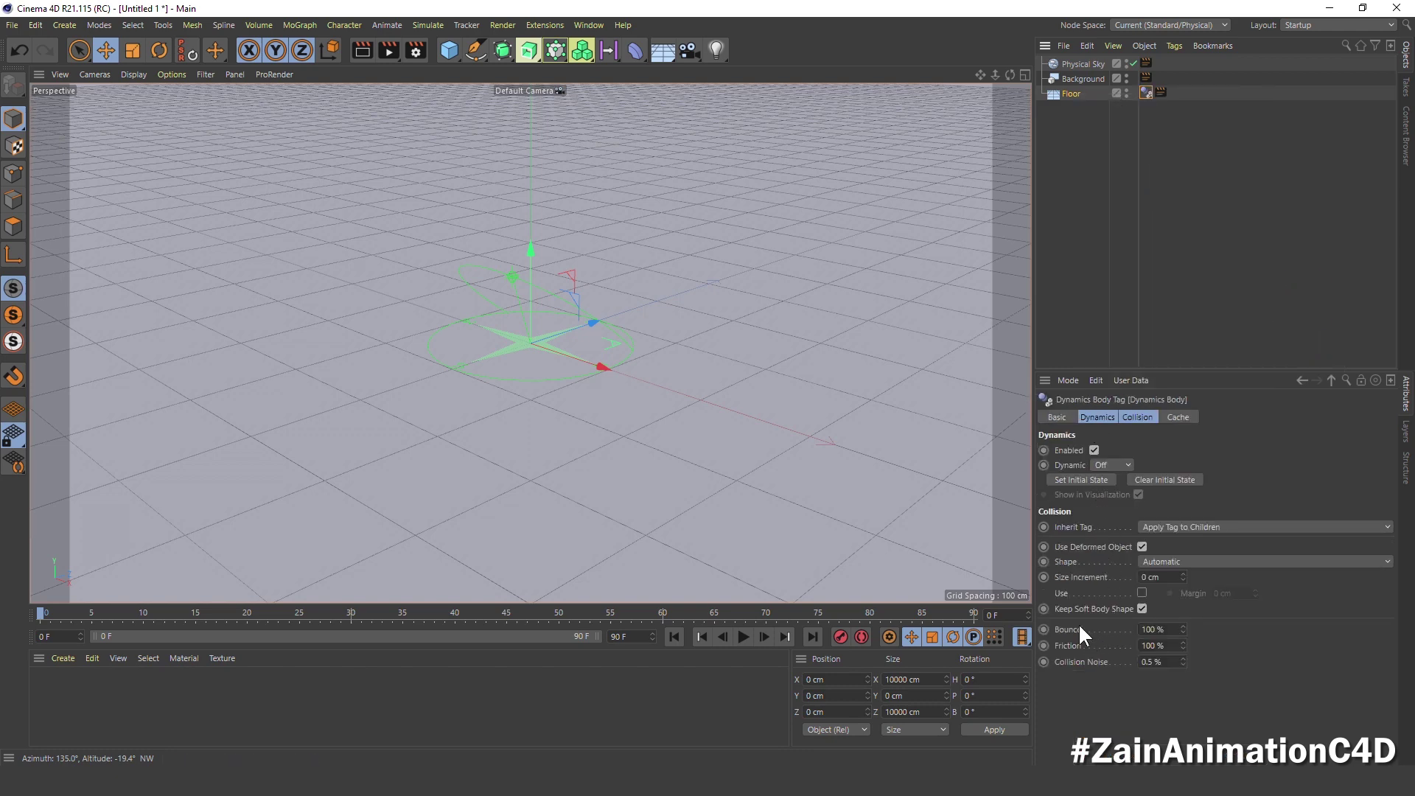
double_click(1153, 628)
type("50")
double_click(1157, 646)
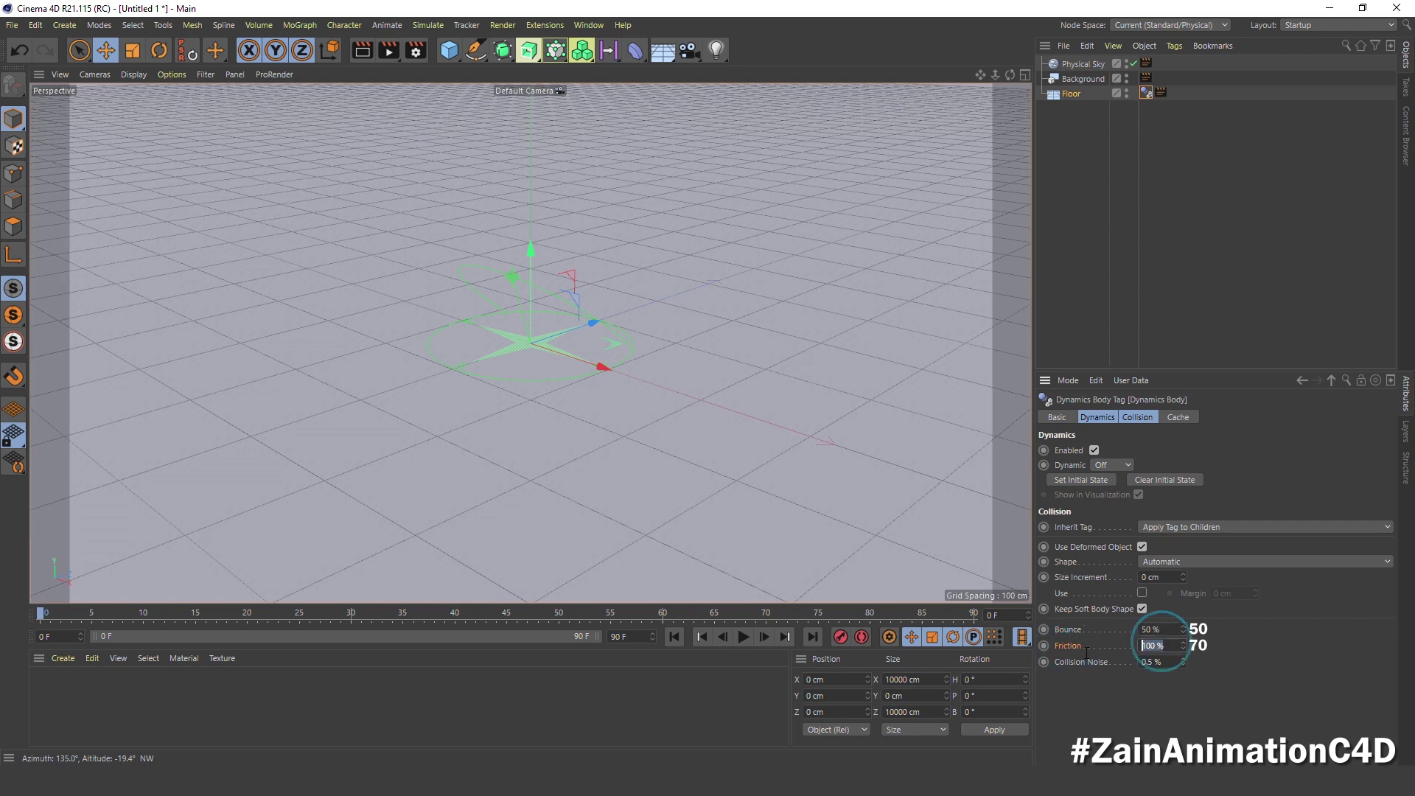
type("70")
left_click(1063, 192)
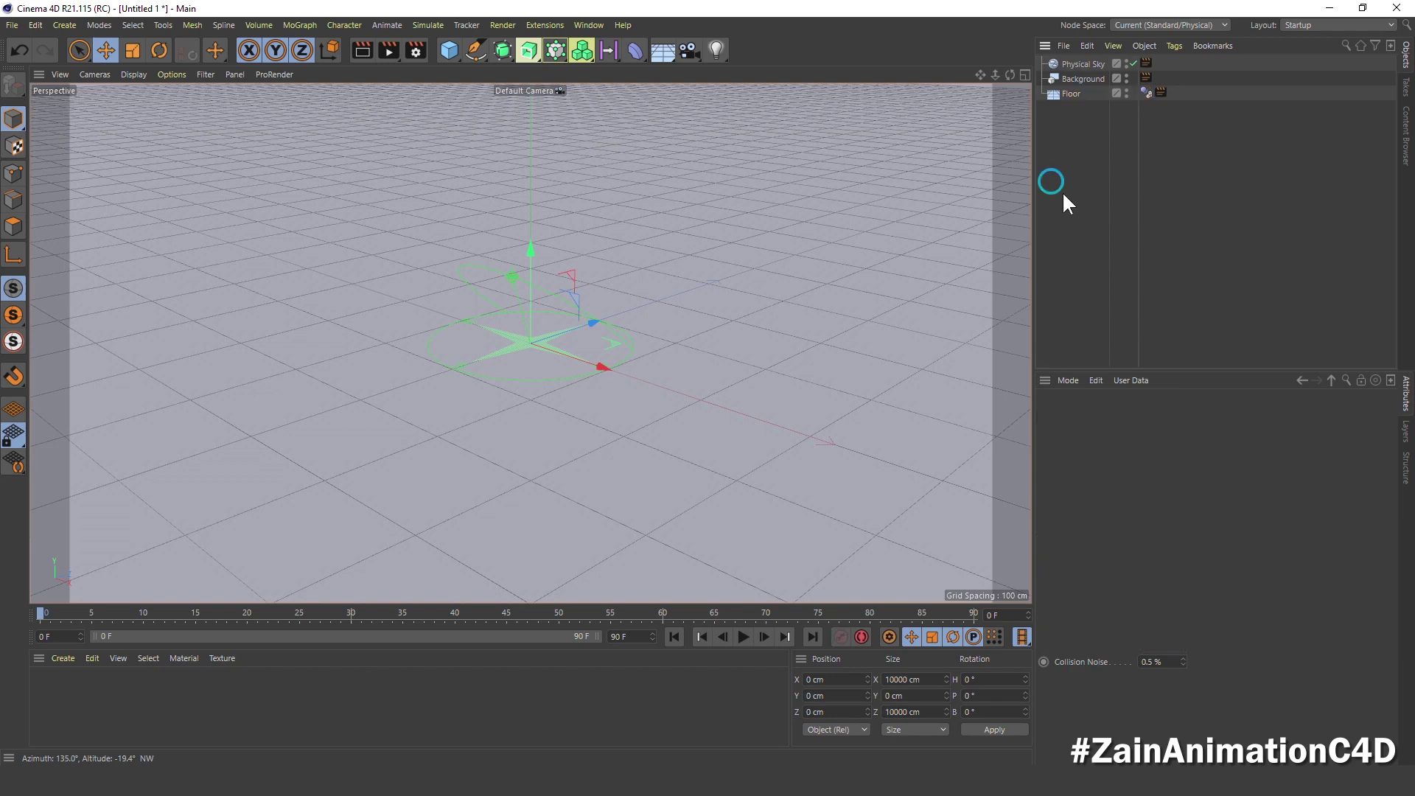
- Add a cube sized 50 cm on X, Y and Z
left_click(719, 48)
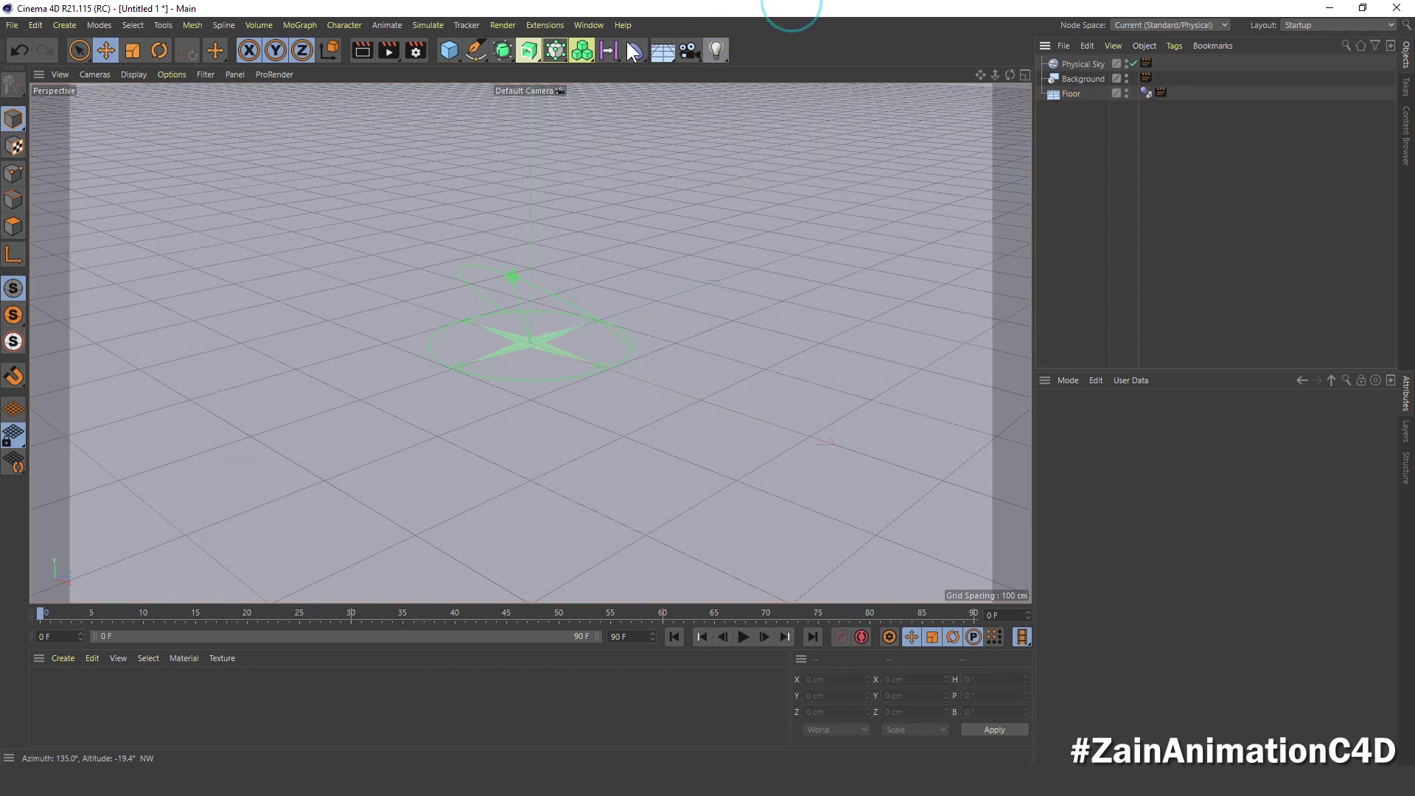
left_click_drag(672, 382, 625, 299, "alt")
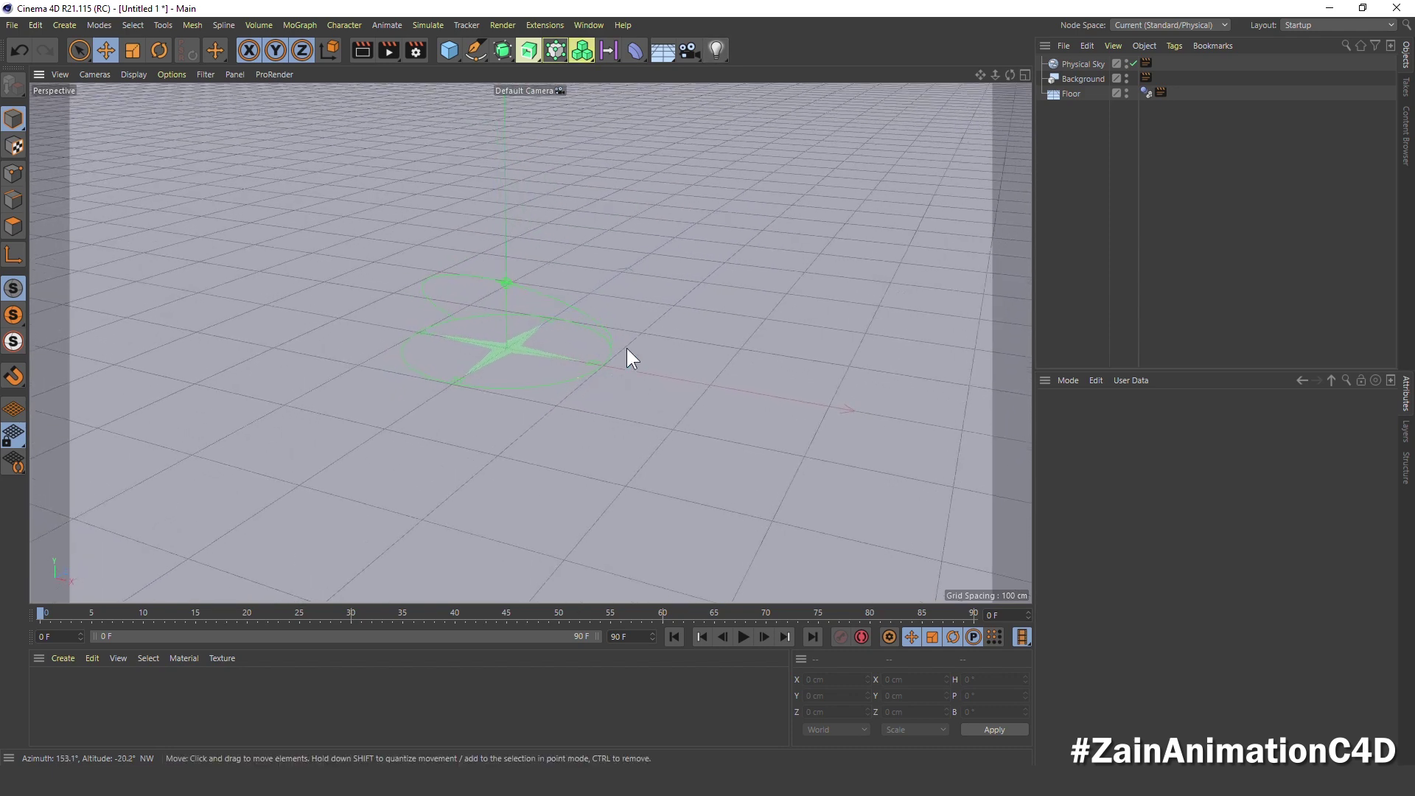
left_click(454, 49)
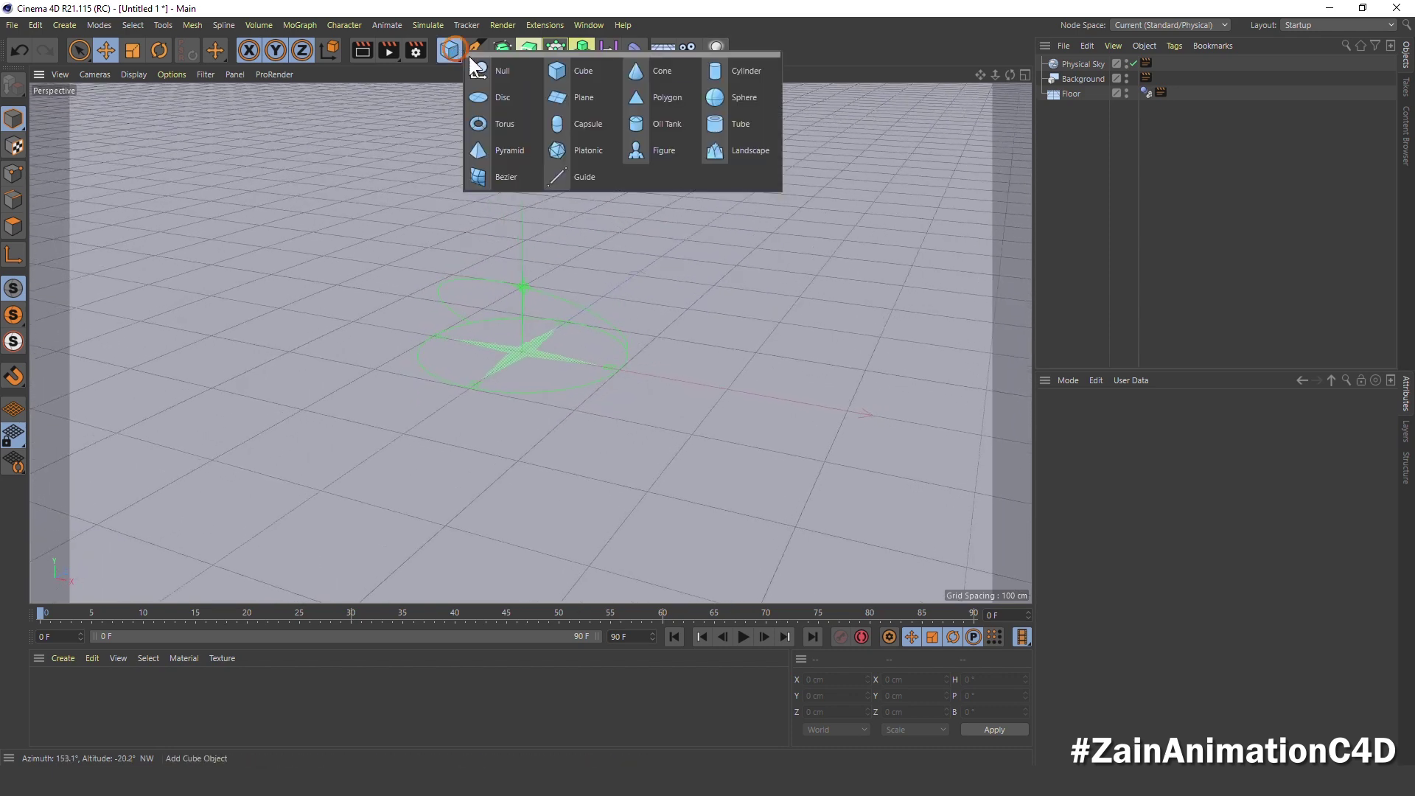
left_click(585, 72)
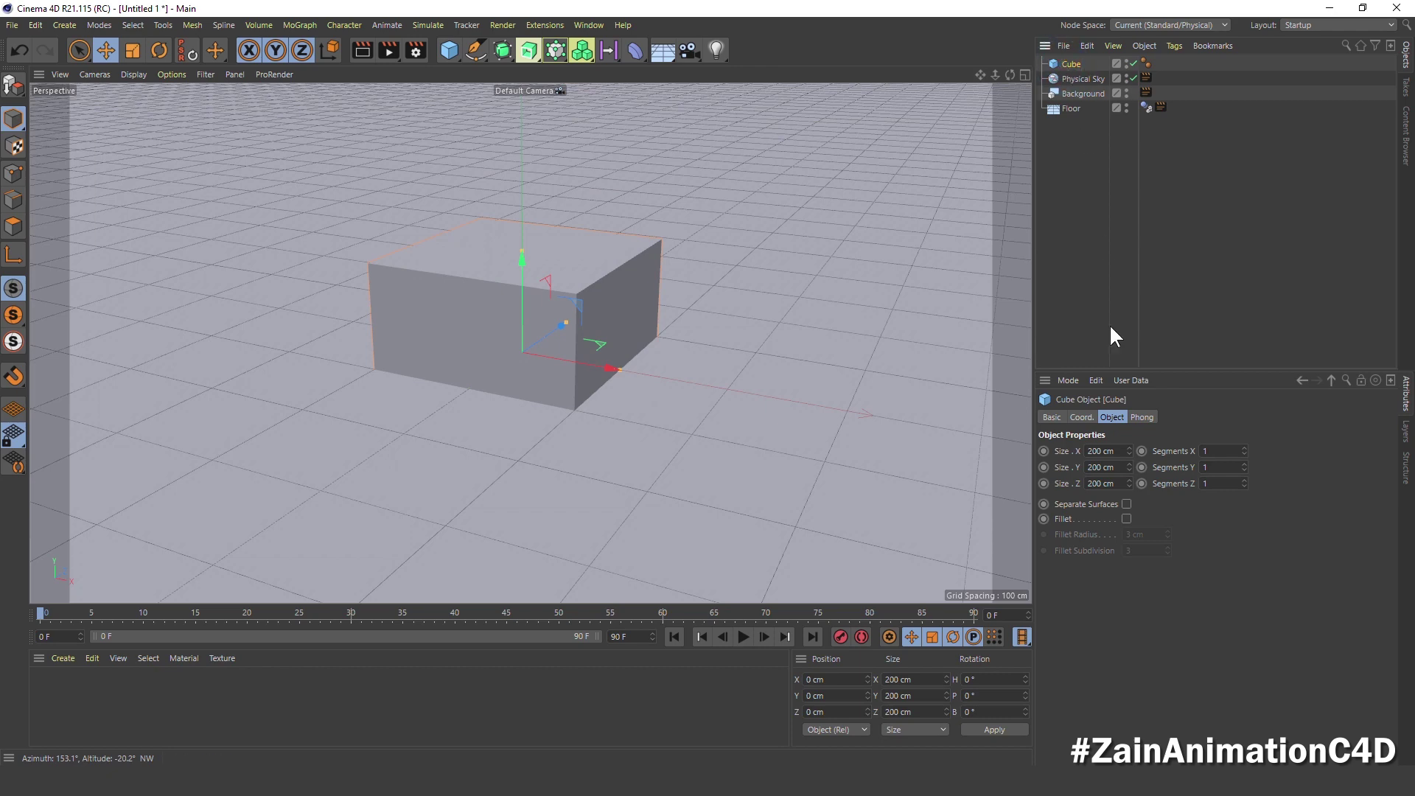
double_click(1100, 451)
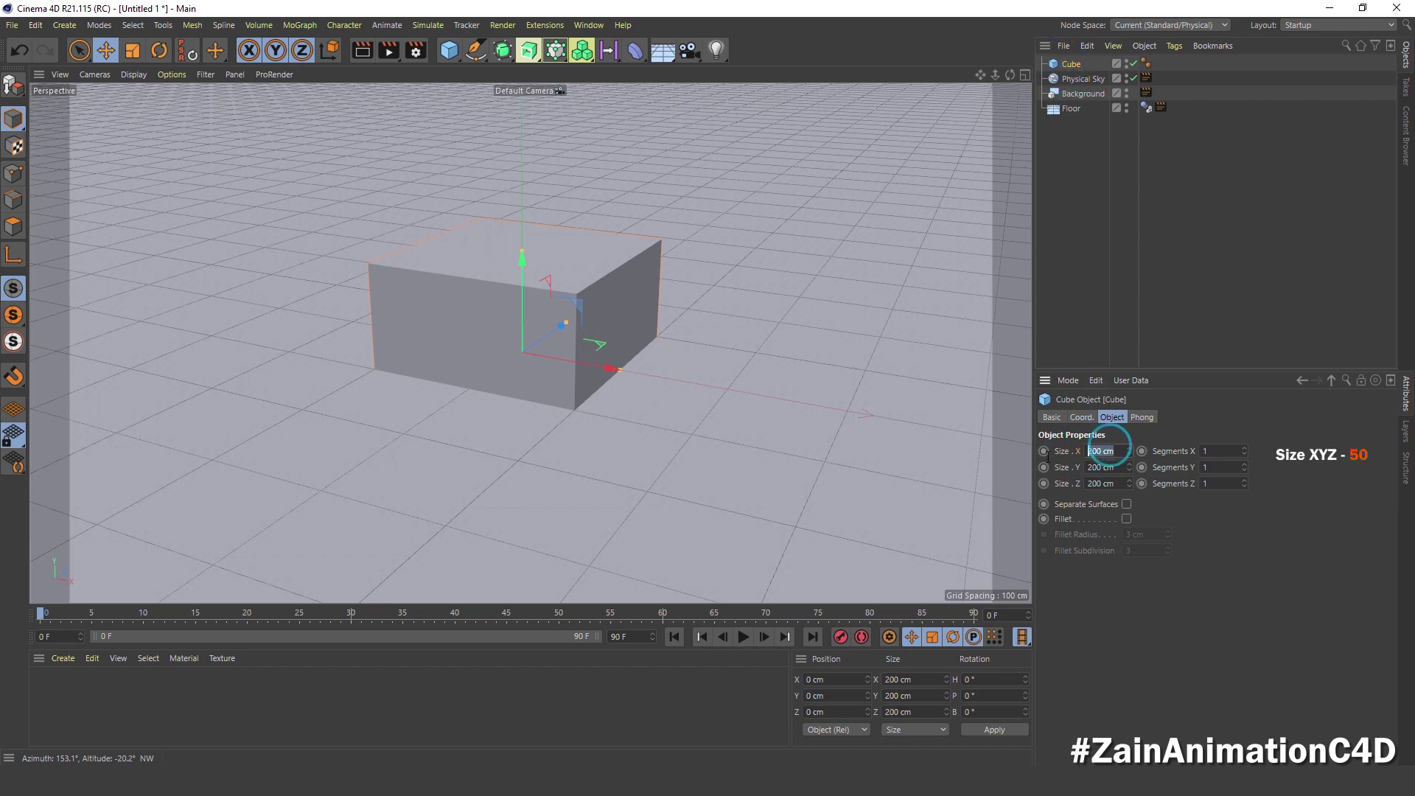
type("50")
key("Tab")
type("50")
key("Tab")
type("50")
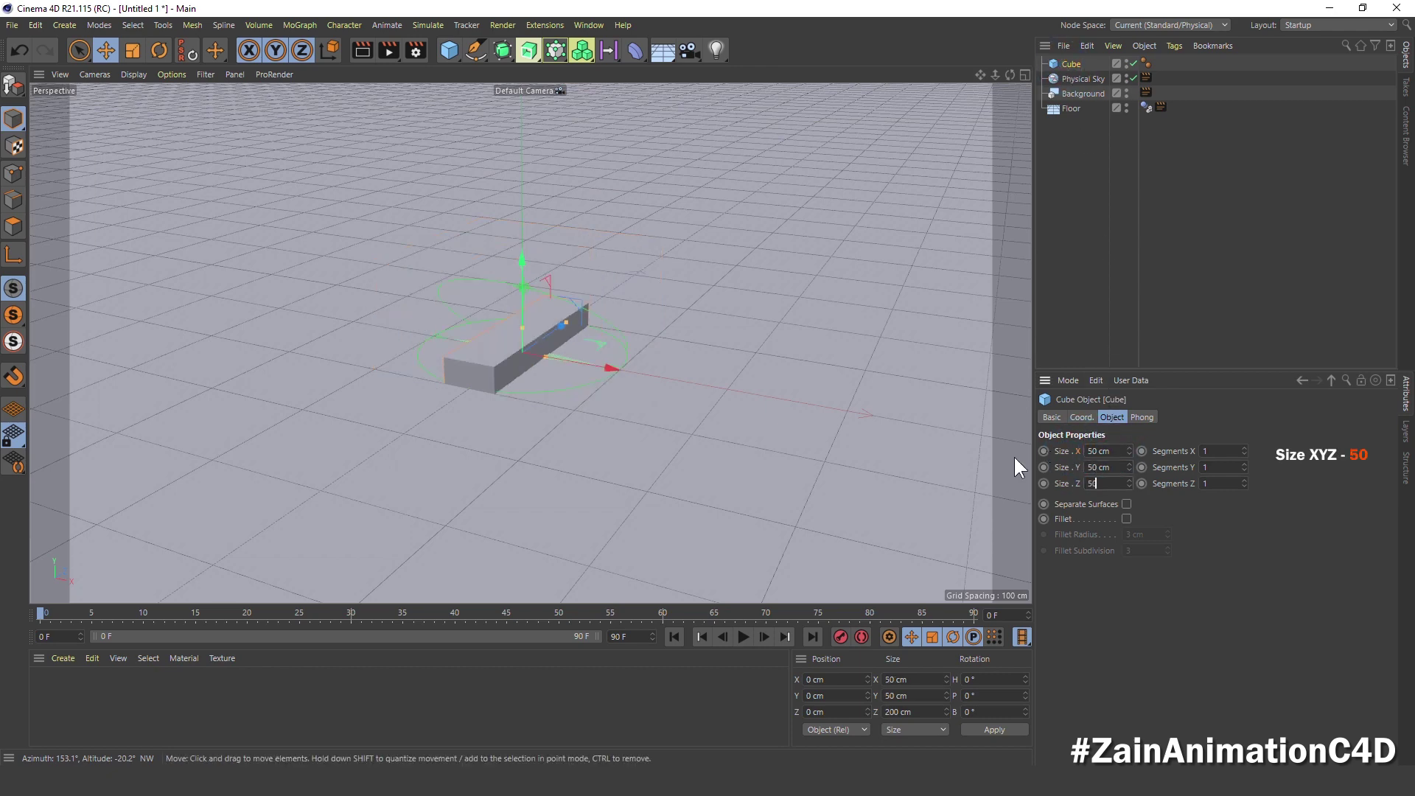
key("Tab")
- Give the cube 8 segments per axis and a 1 cm fillet radius
type("8")
key("Tab")
type("8")
key("Tab")
type("8")
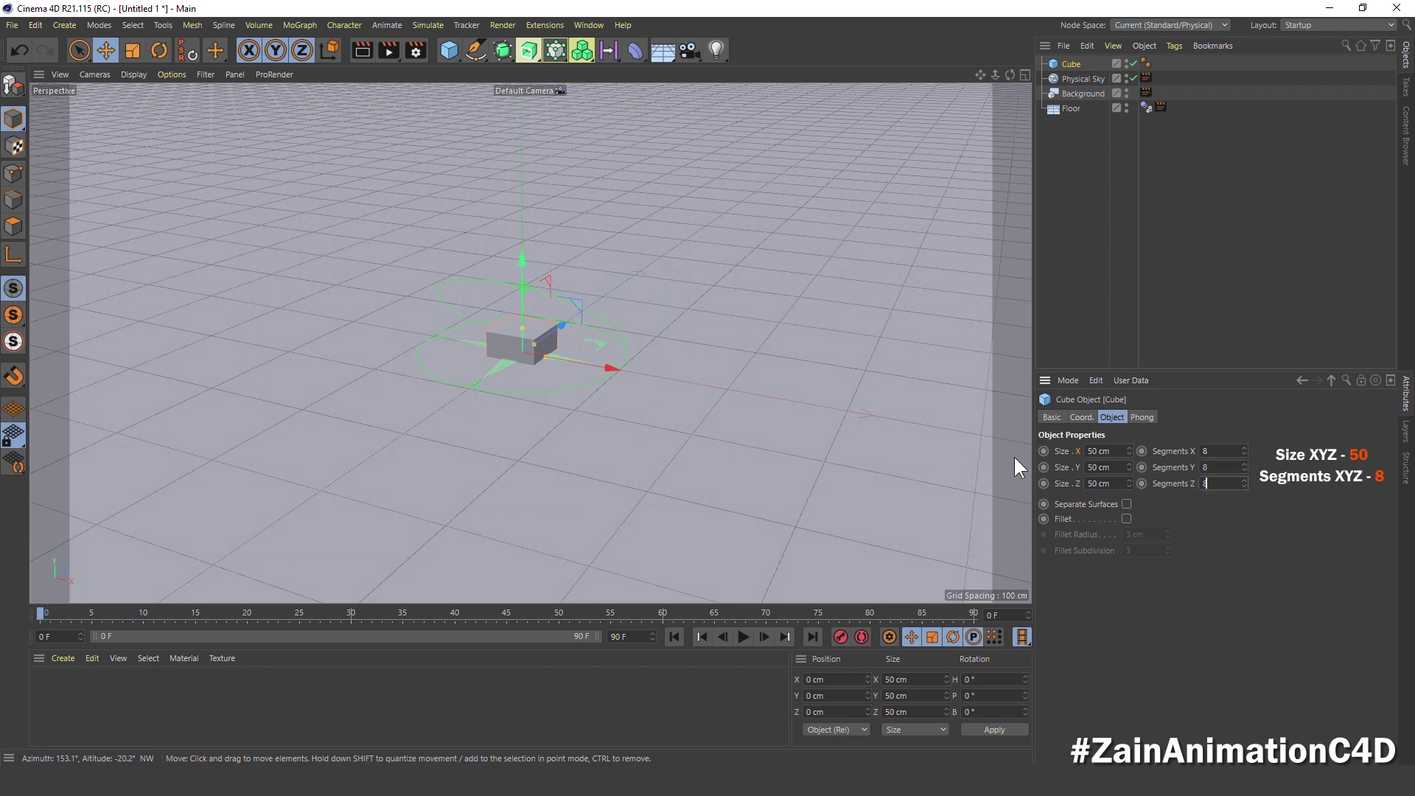
left_click(1126, 518)
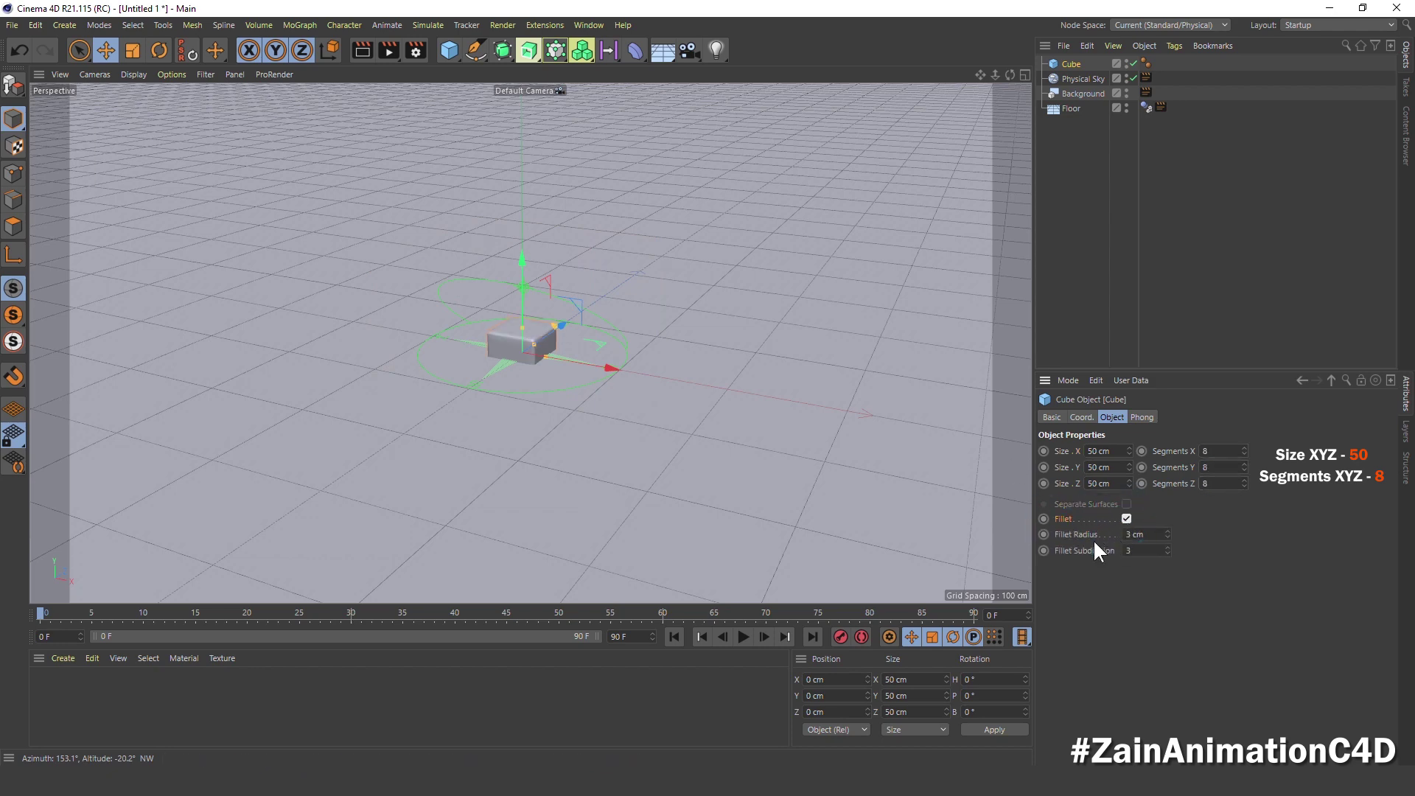
double_click(1150, 538)
type("1")
key("Return")
left_click(1065, 64)
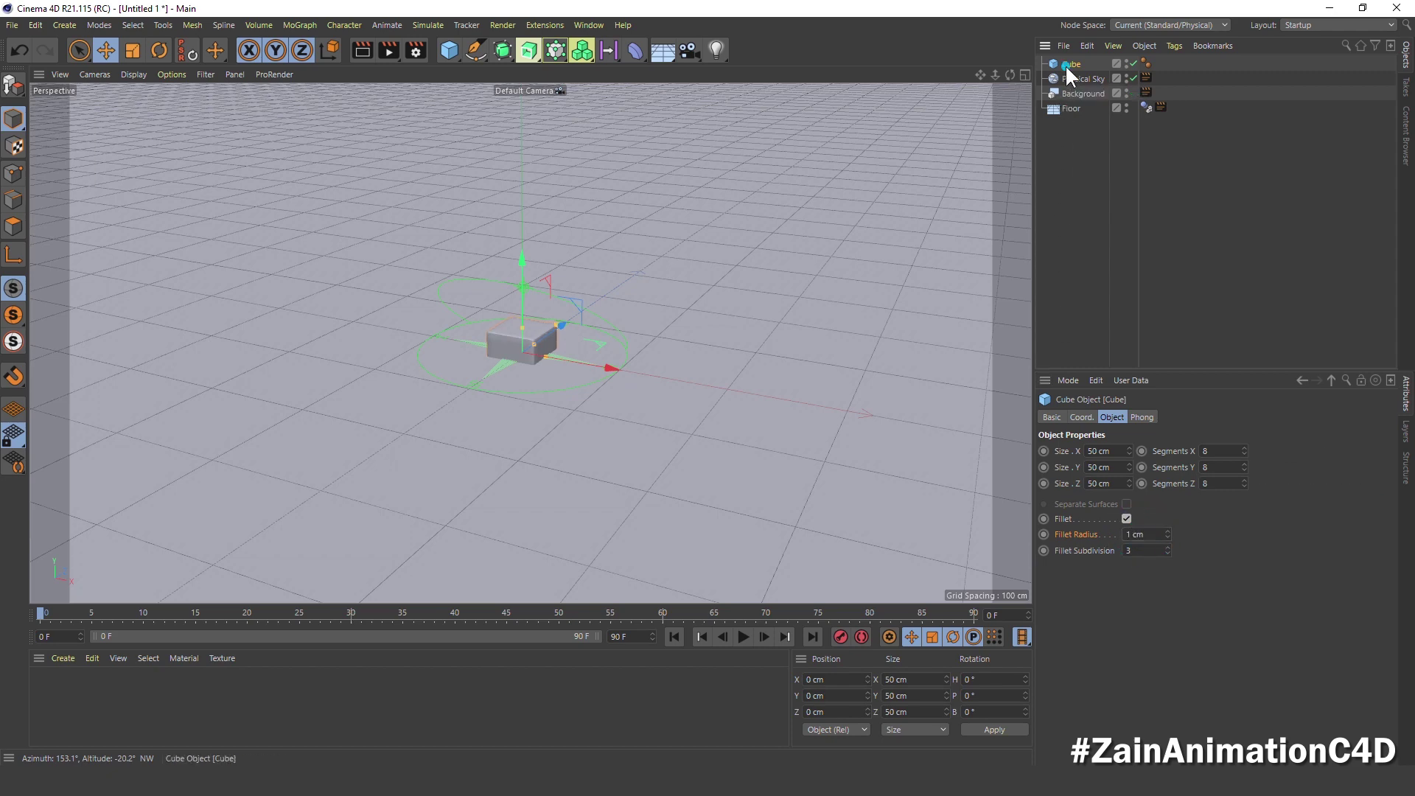
- Put the cube in a cloner using a 5 × 1 × 5 grid array
left_click(557, 50, "alt")
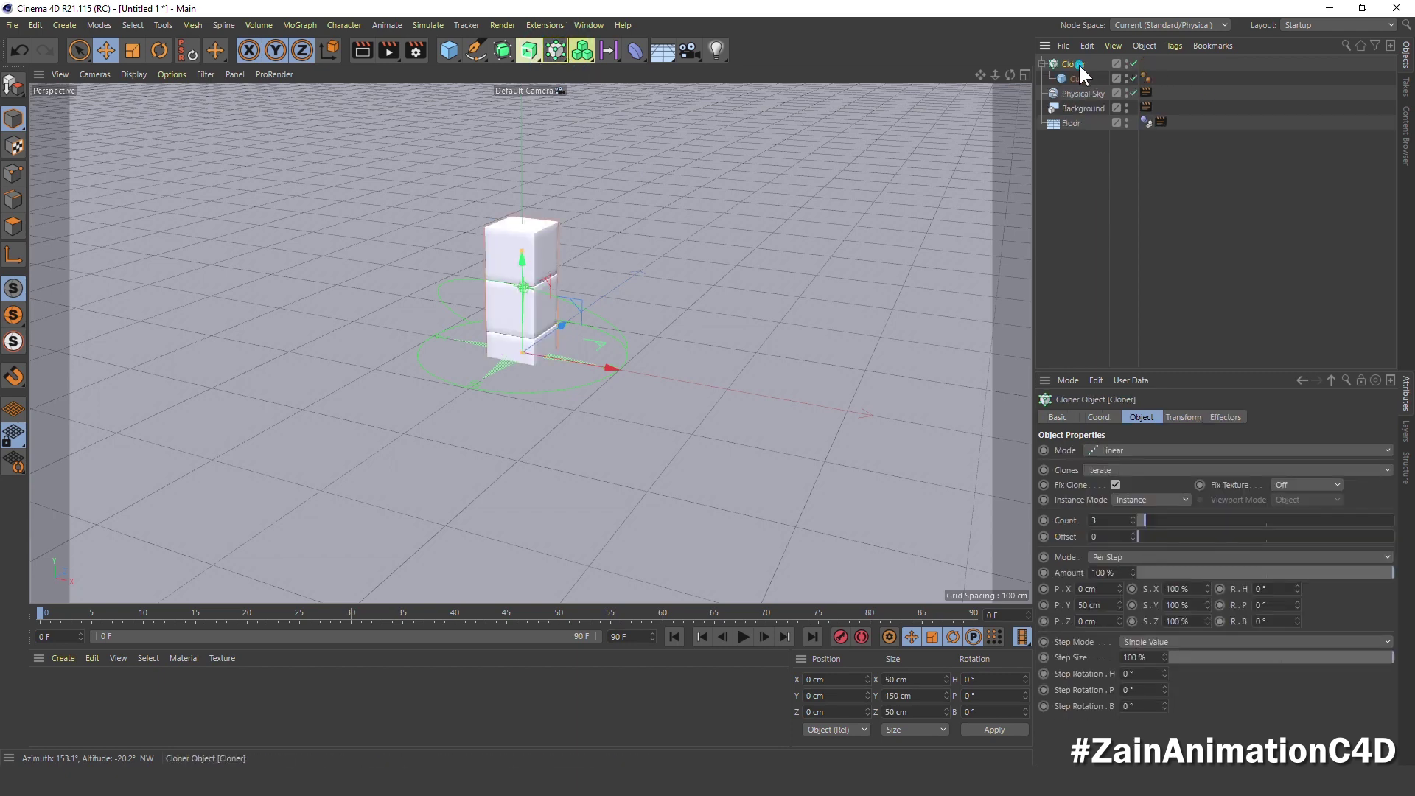
left_click(1041, 64)
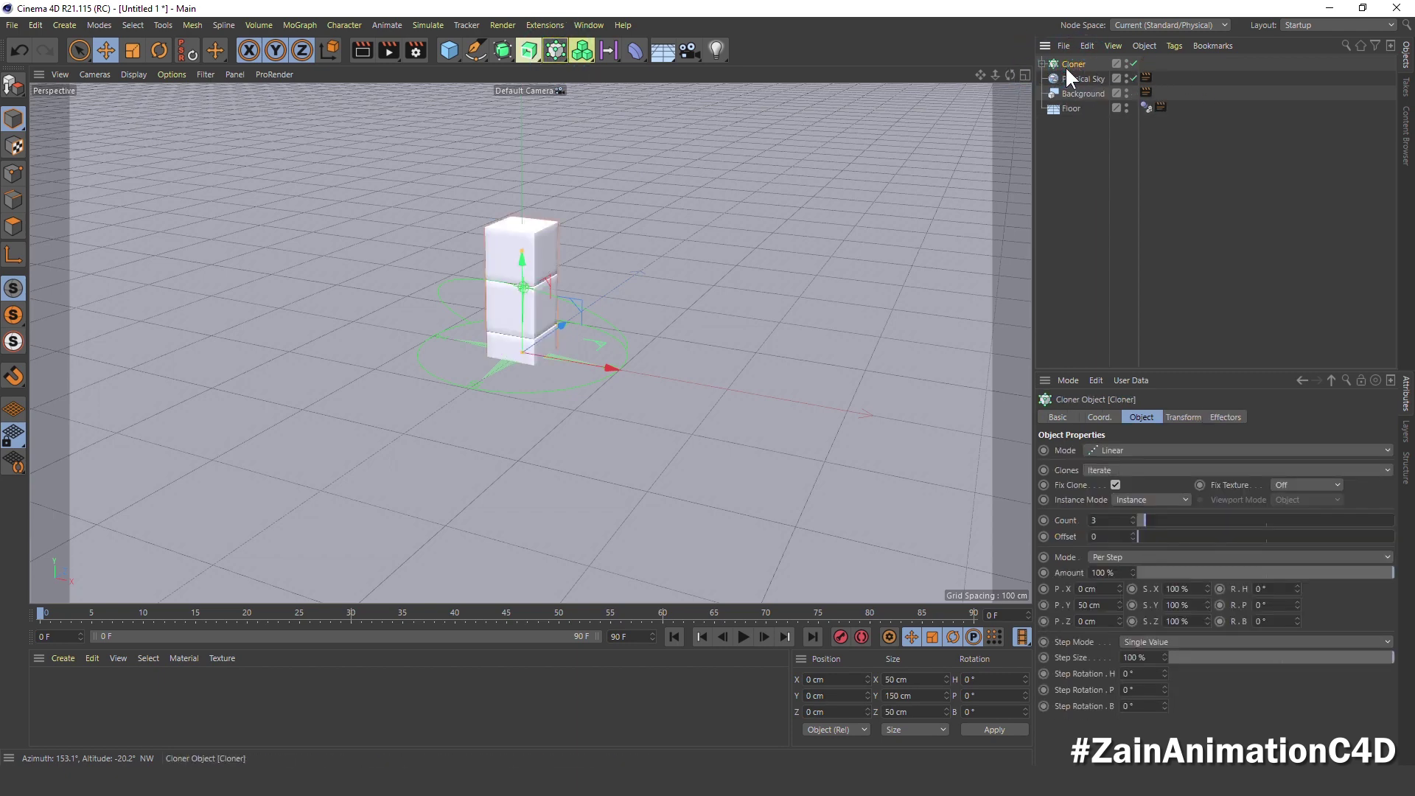
left_click(1116, 447)
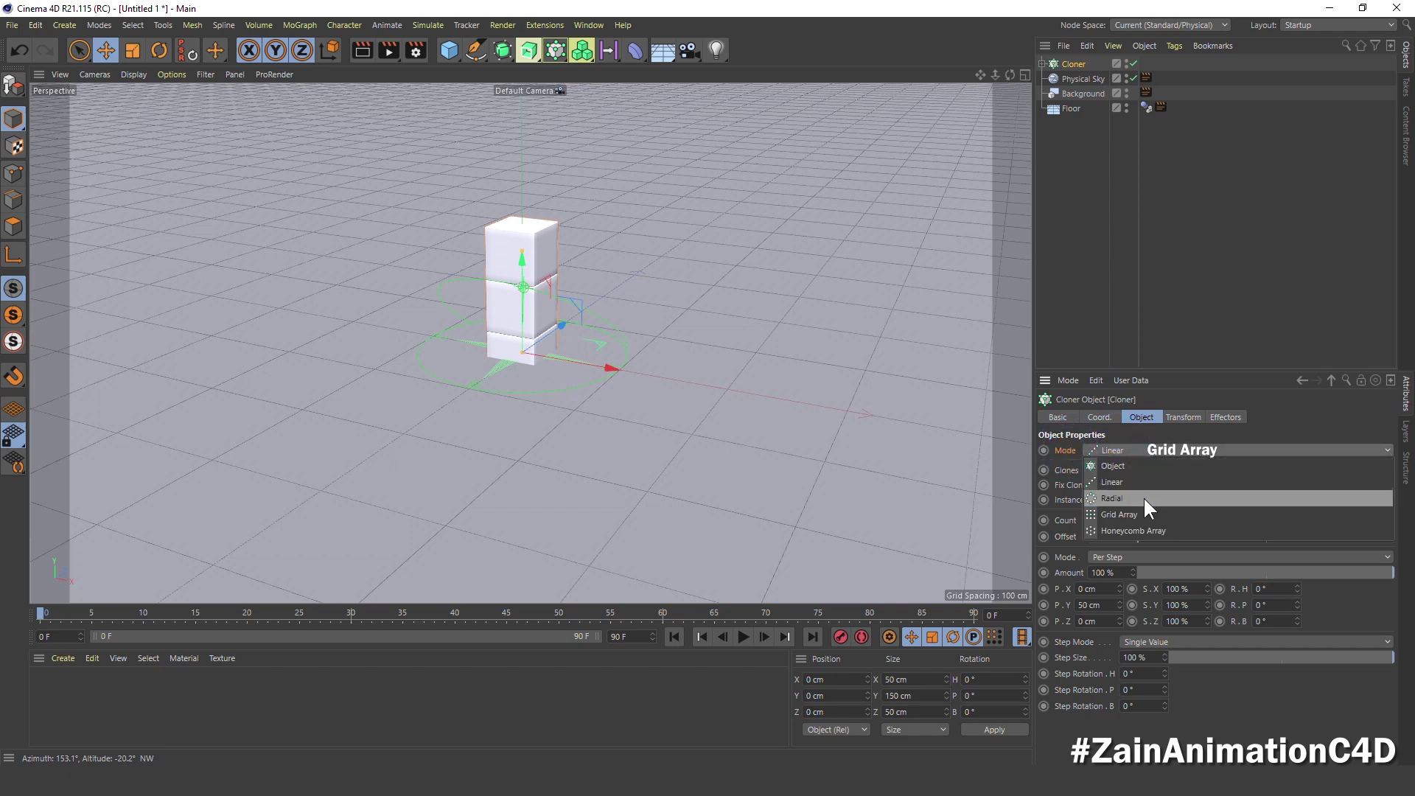
left_click(1146, 515)
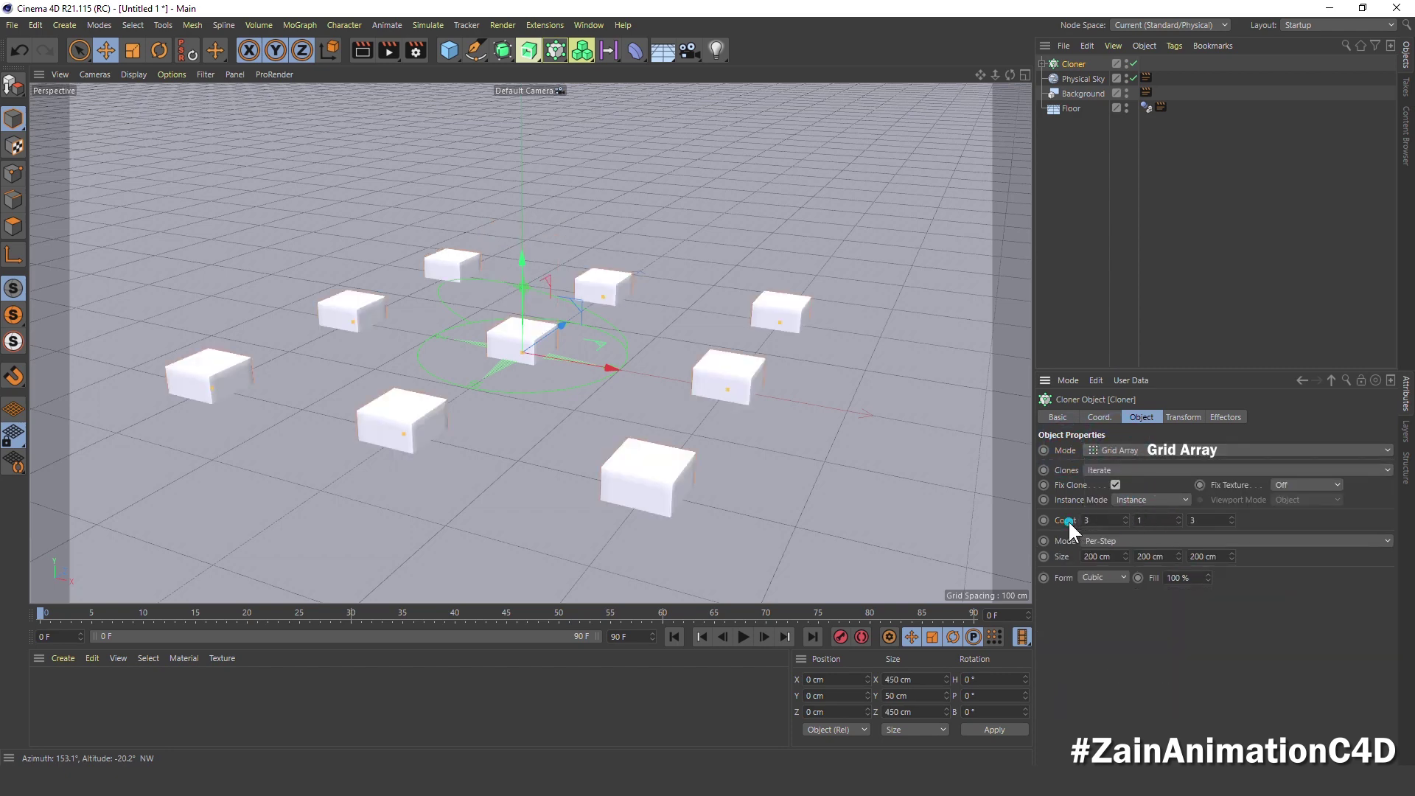
type("5")
key("Return")
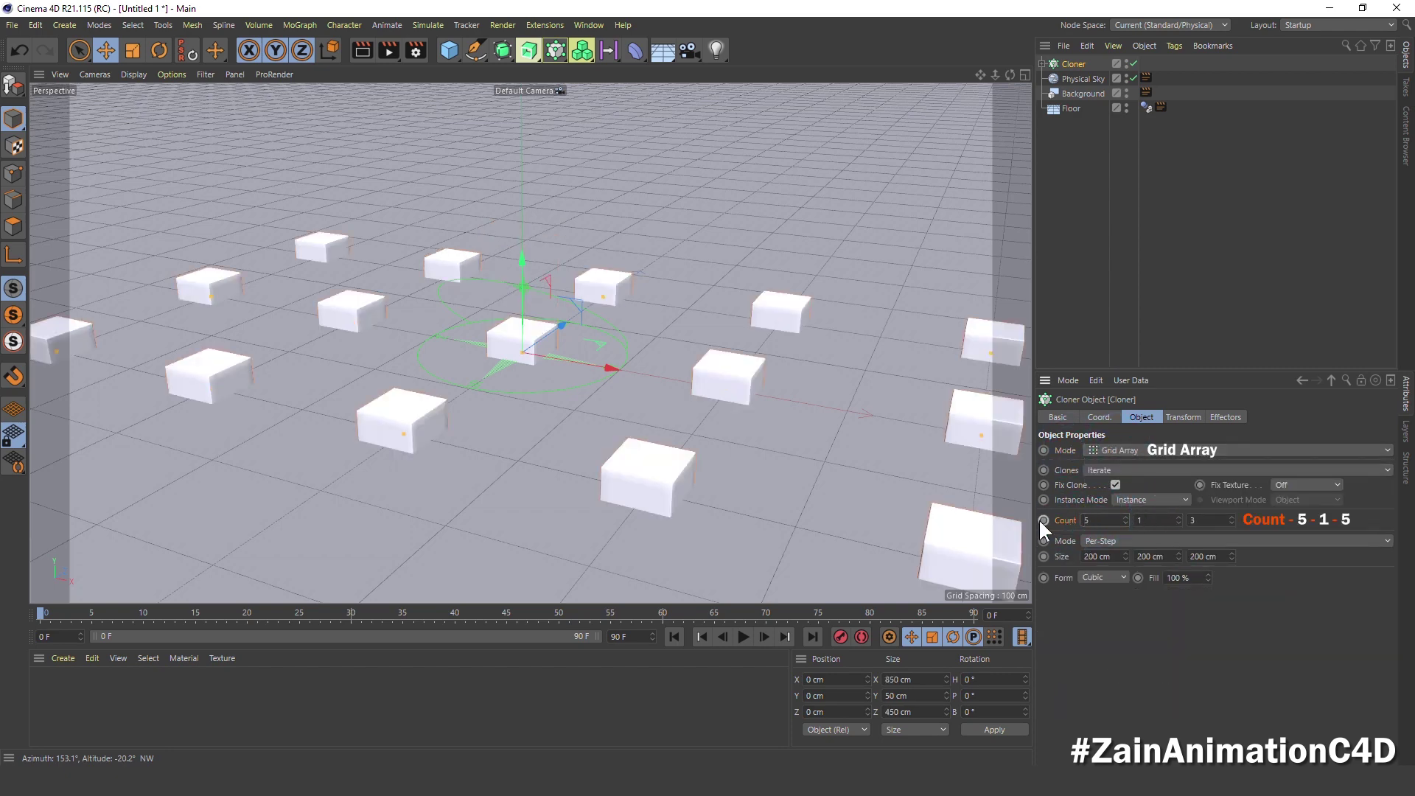
key("Tab")
key("Return")
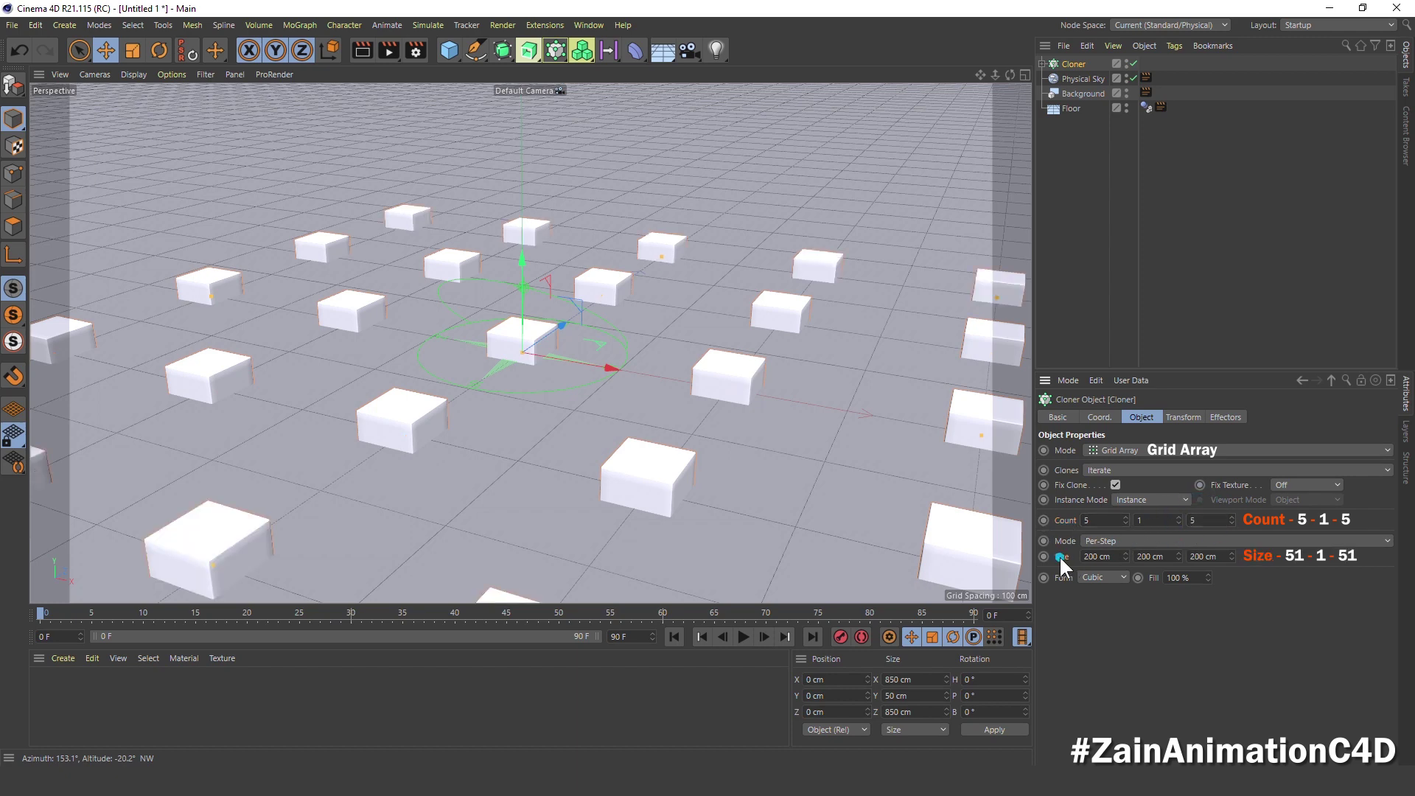
- Set the grid array spacing to 51 cm on X and Z
double_click(1102, 557)
type("51")
key("Tab")
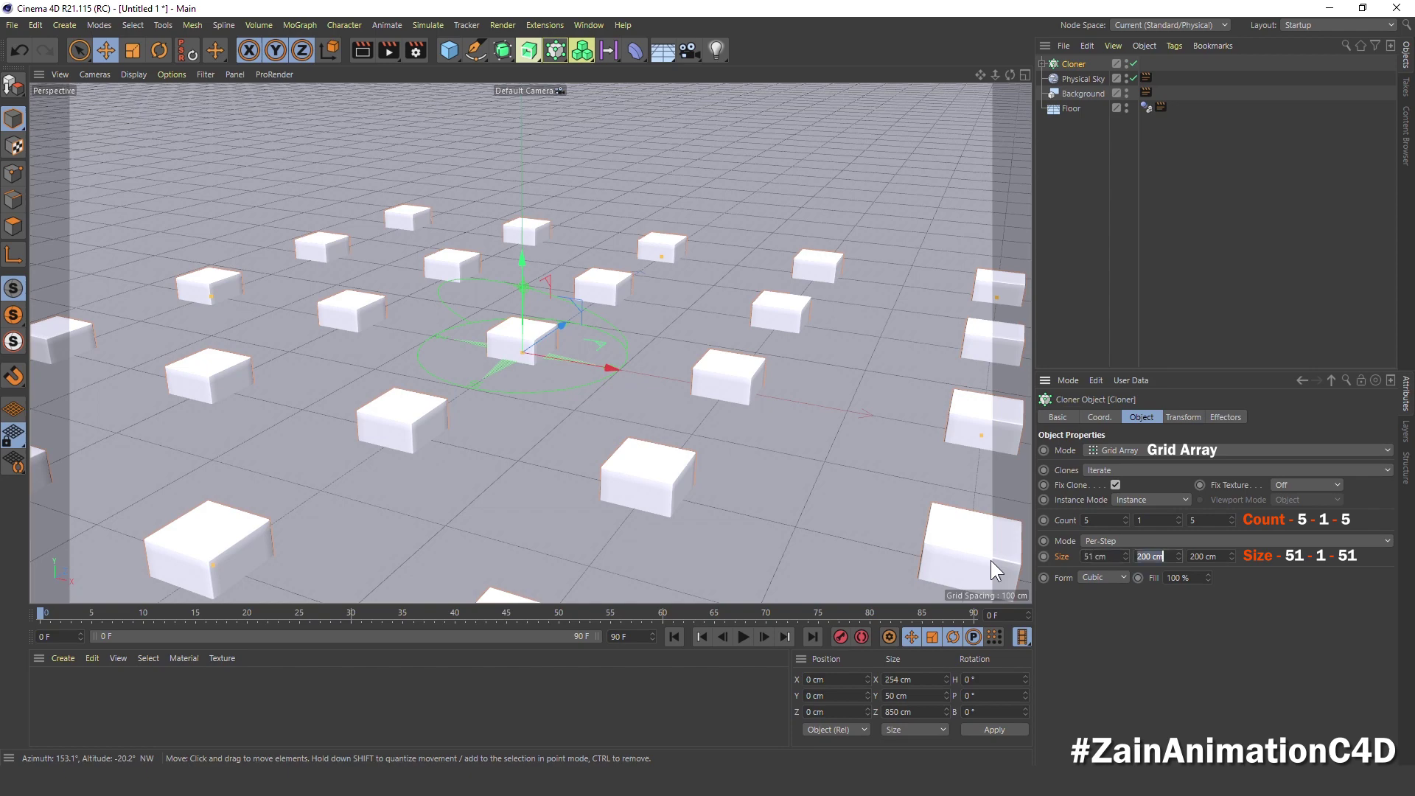
key("Tab")
type("51")
key("Return")
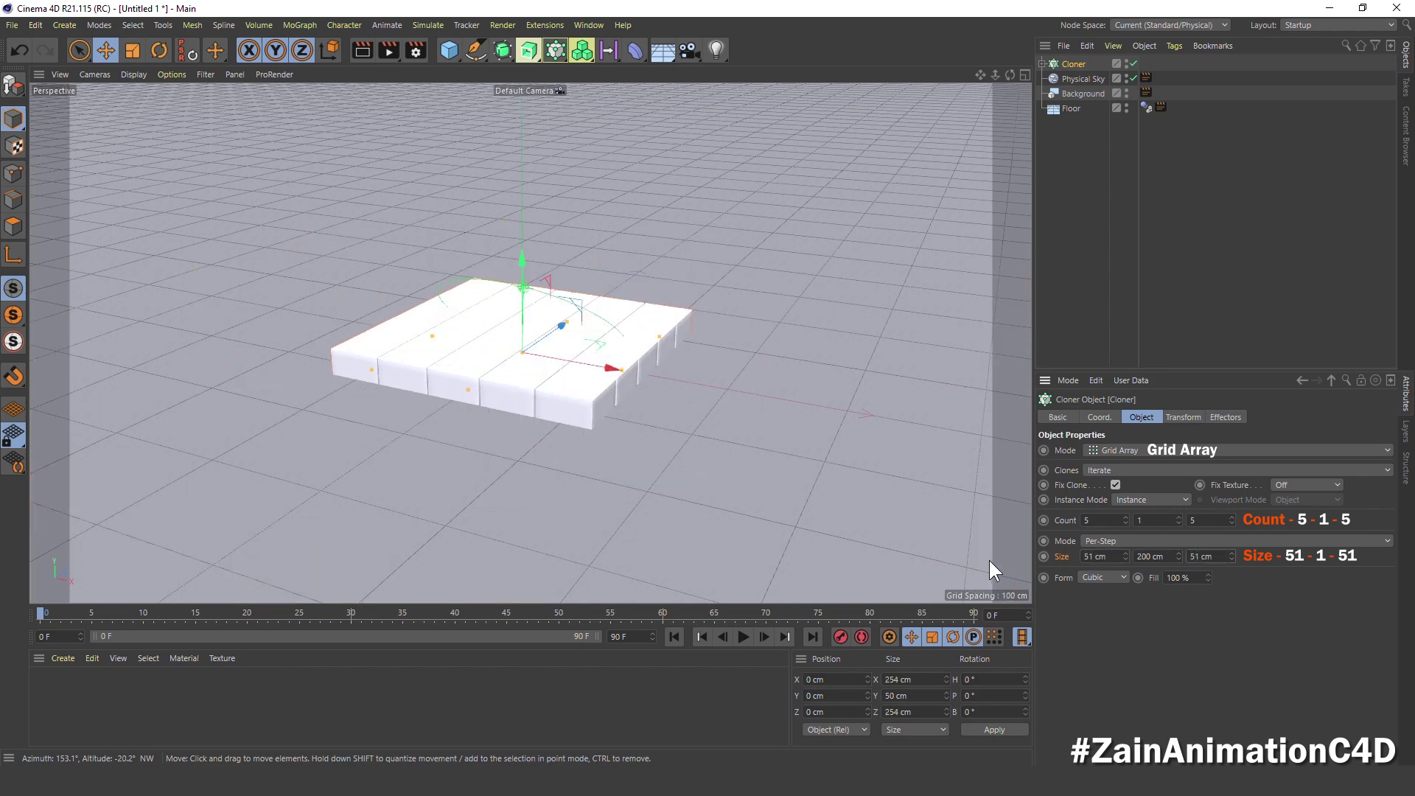
scroll(510, 339, "up", 3)
scroll(516, 338, "up", 3)
- Set the cloner's Y position to 25 cm
mouse_move(530, 341)
left_mouse_down("alt")
mouse_move(550, 464)
mouse_move(593, 433)
mouse_move(330, 291)
mouse_move(562, 342)
mouse_move(543, 325)
left_mouse_up("alt")
left_click(1100, 417)
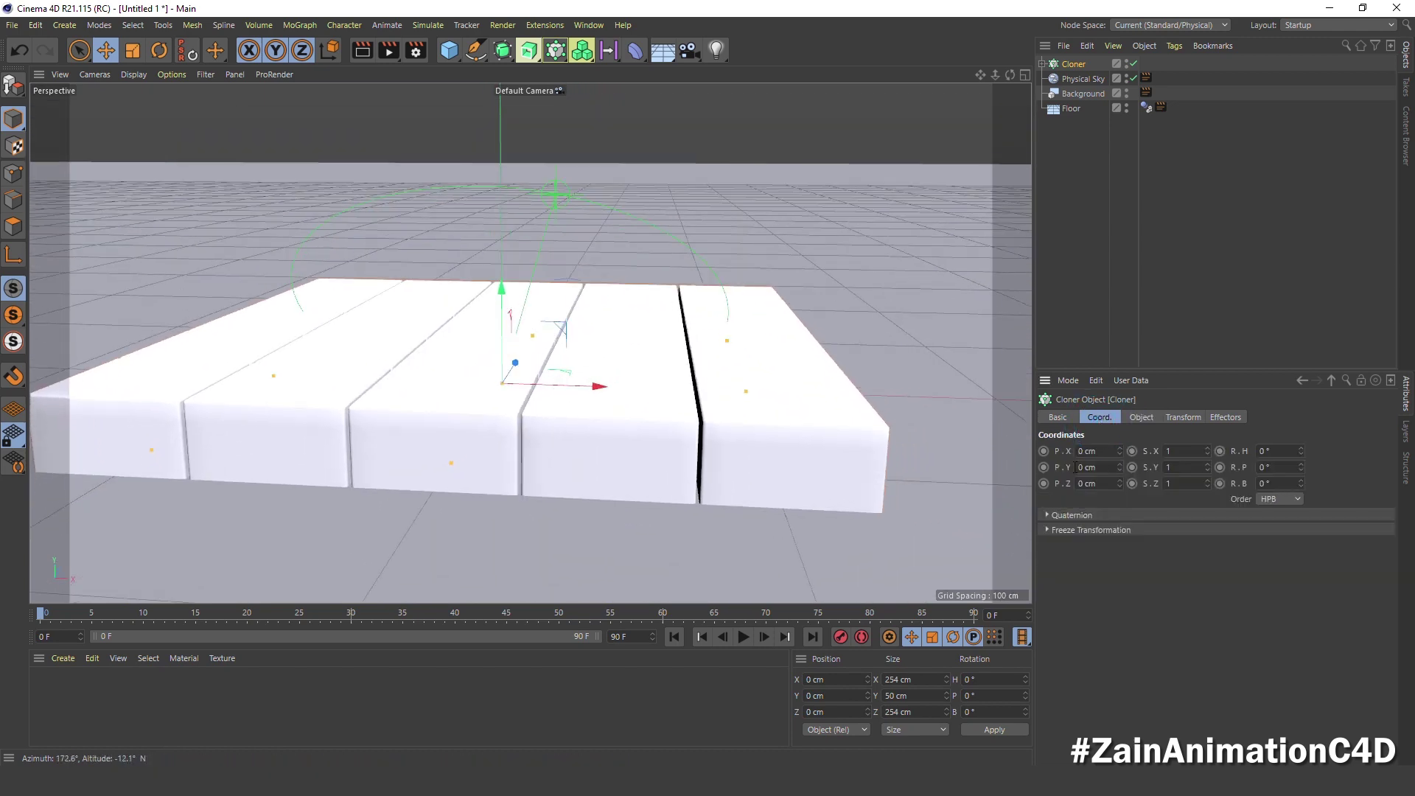
left_click(1095, 467)
type("25")
key("Return")
- Inspect the slab in enlarged Front and Top views
middle_click(715, 348)
middle_click(841, 440)
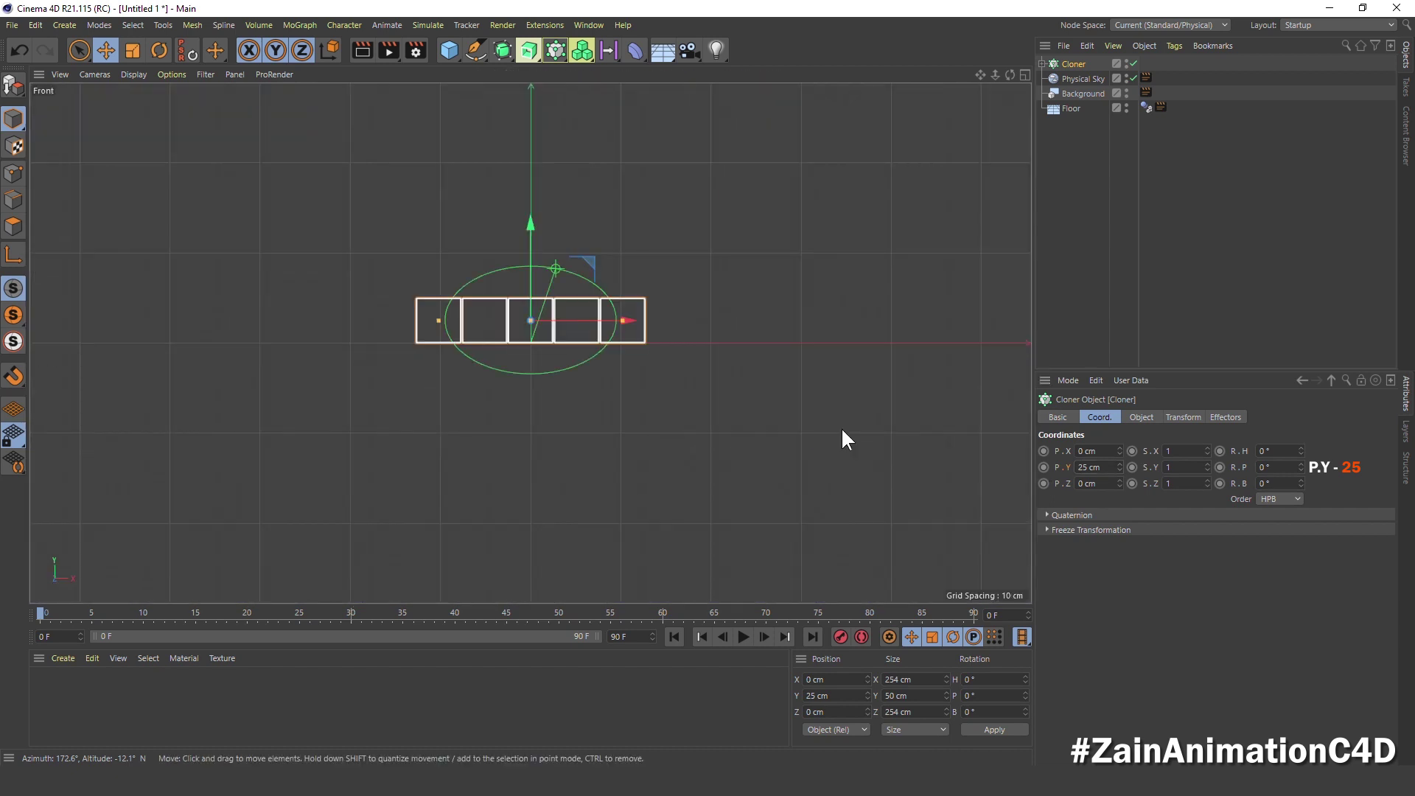
scroll(494, 281, "up", 1)
scroll(569, 311, "up", 3)
scroll(498, 306, "up", 3)
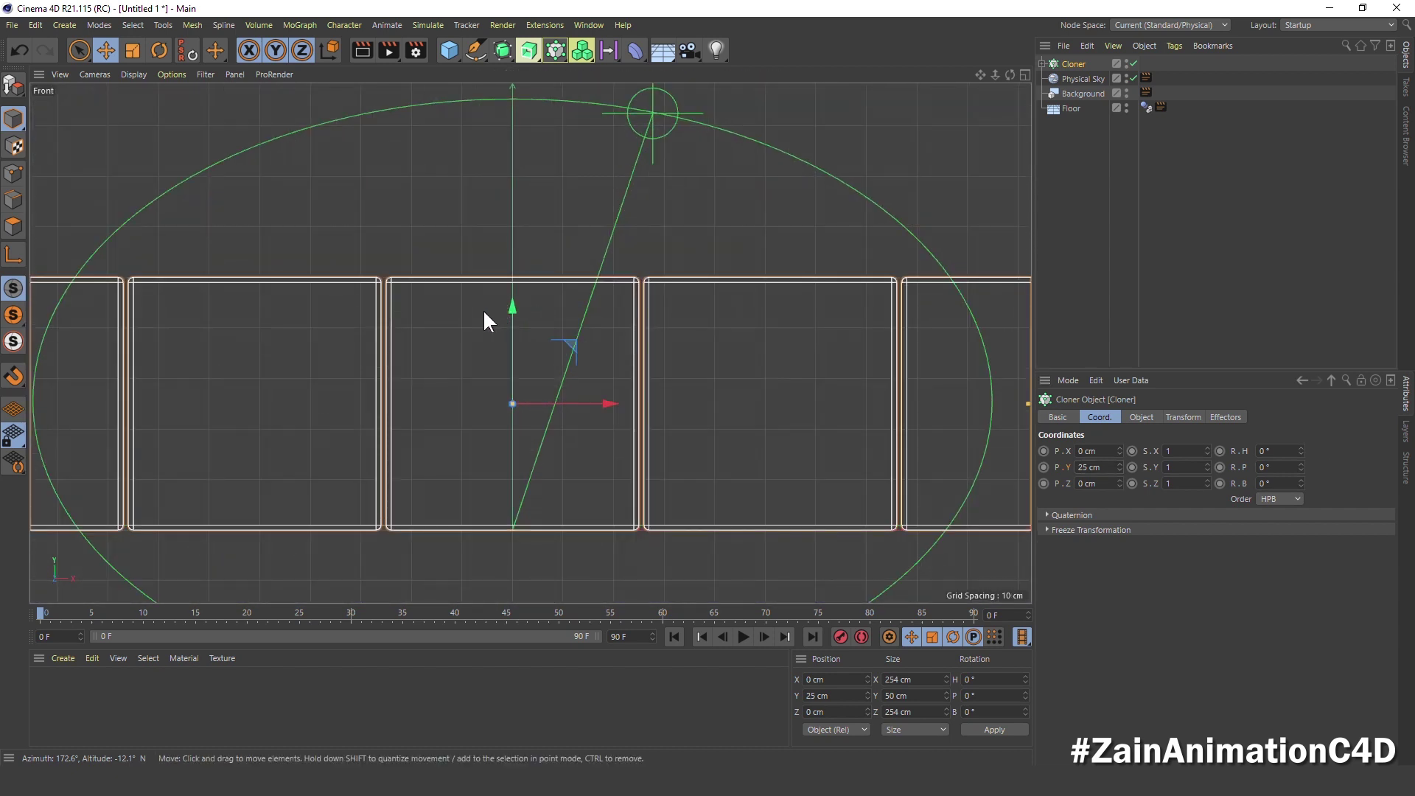
middle_click(651, 324)
middle_click(714, 223)
scroll(531, 306, "up", 2)
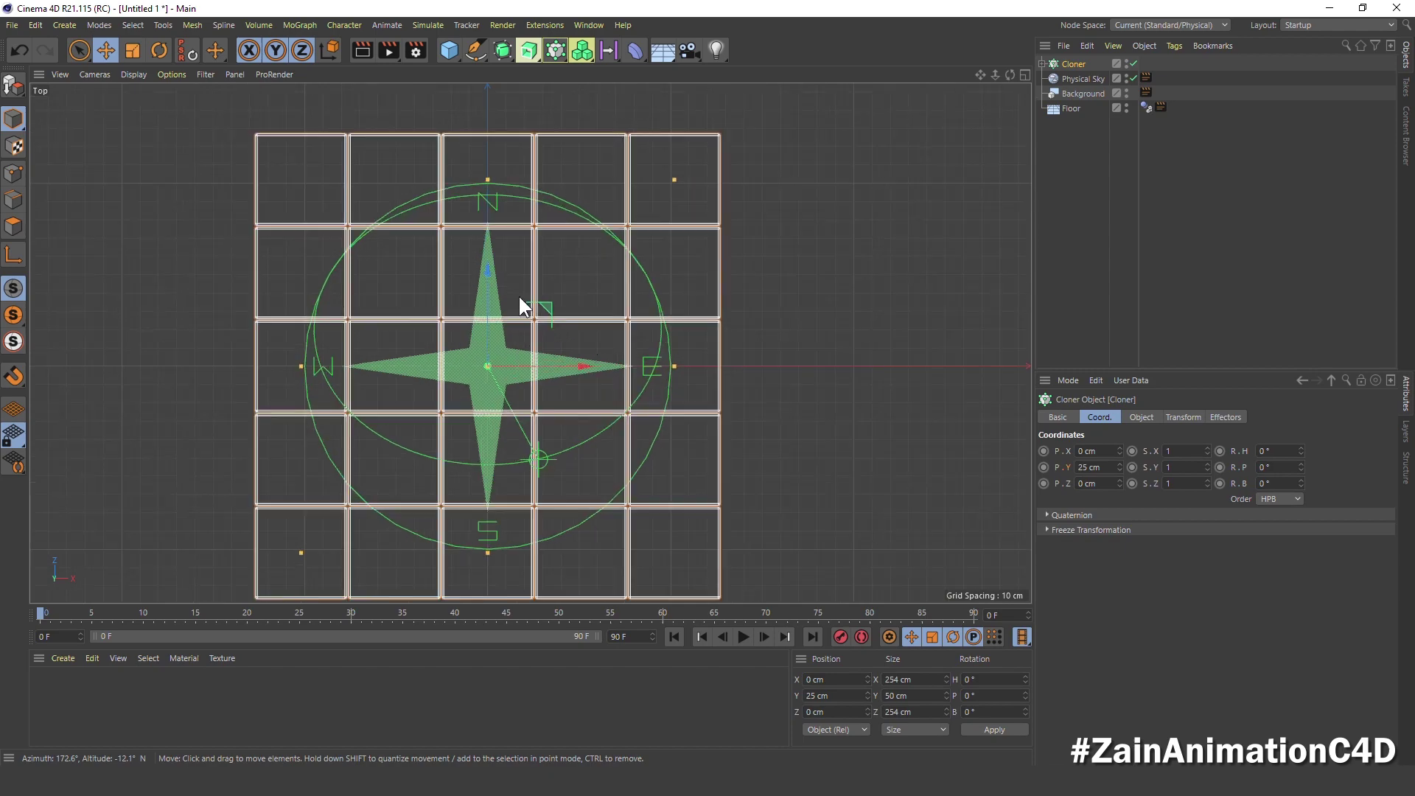
scroll(524, 313, "up", 3)
scroll(587, 385, "up", 3)
scroll(589, 386, "up", 1)
scroll(590, 386, "down", 3)
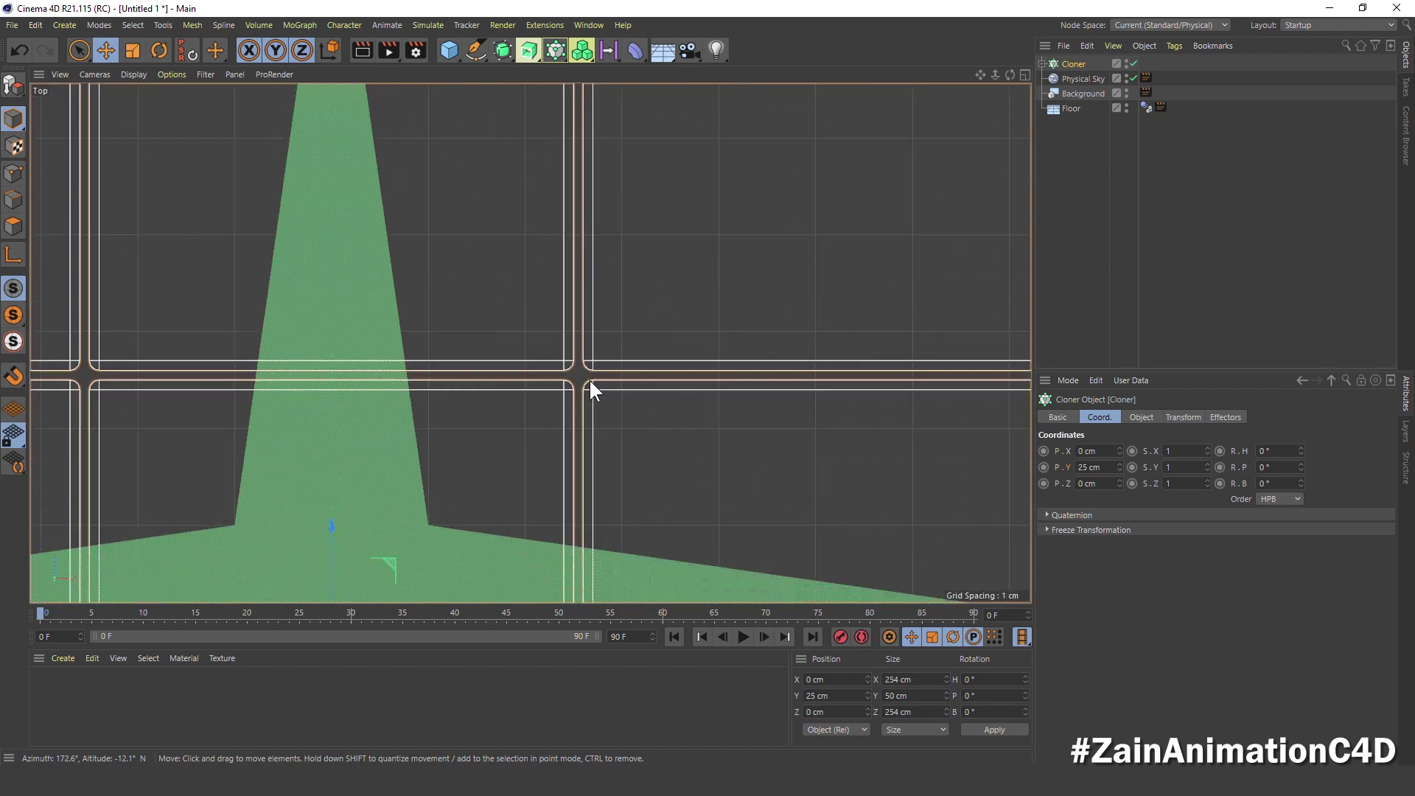
scroll(593, 379, "down", 3)
scroll(601, 373, "down", 2)
- Return to the Perspective view and orbit around the slab
middle_click(610, 372)
middle_click(490, 325)
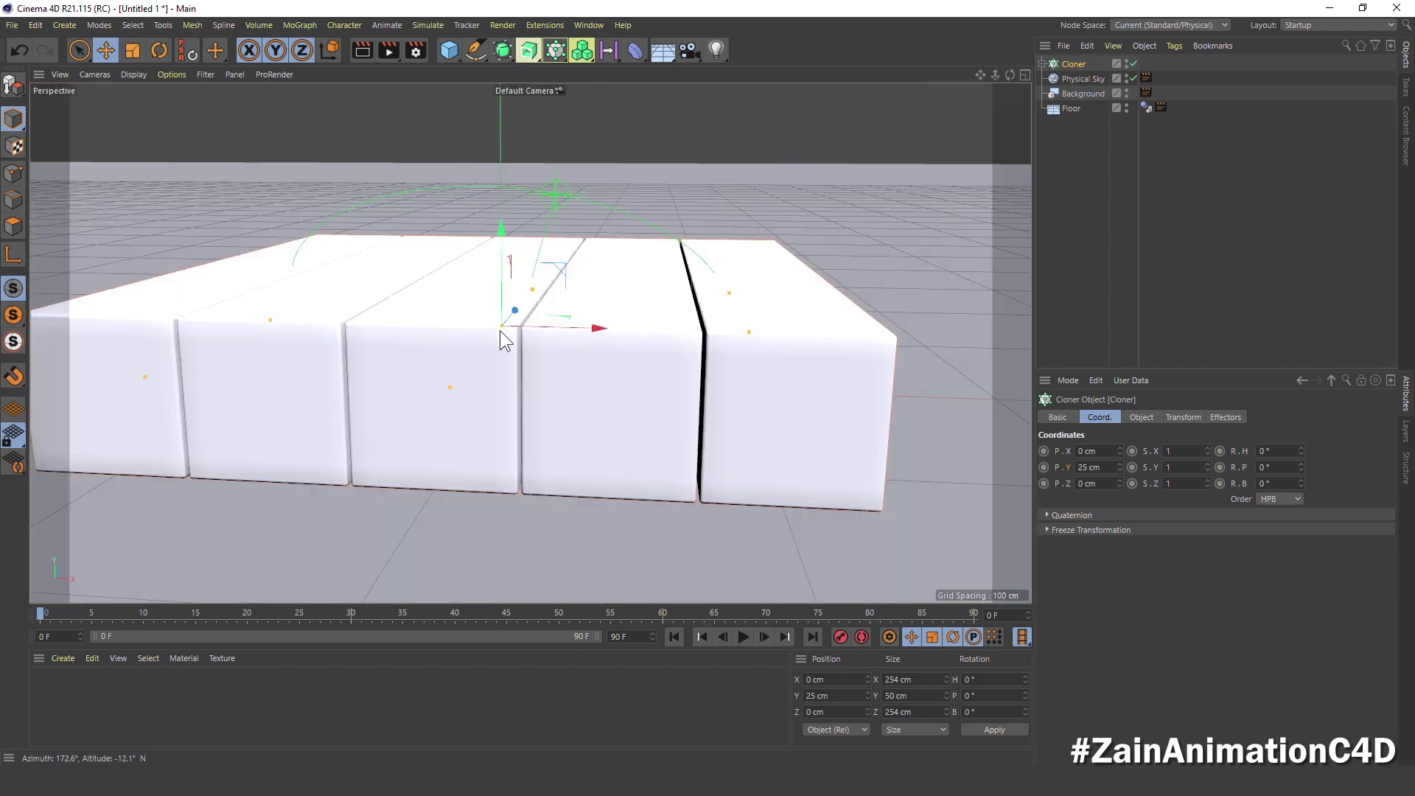
mouse_move(500, 330)
left_mouse_down("alt")
mouse_move(355, 344)
mouse_move(463, 364)
left_mouse_up("alt")
scroll(483, 330, "down", 2)
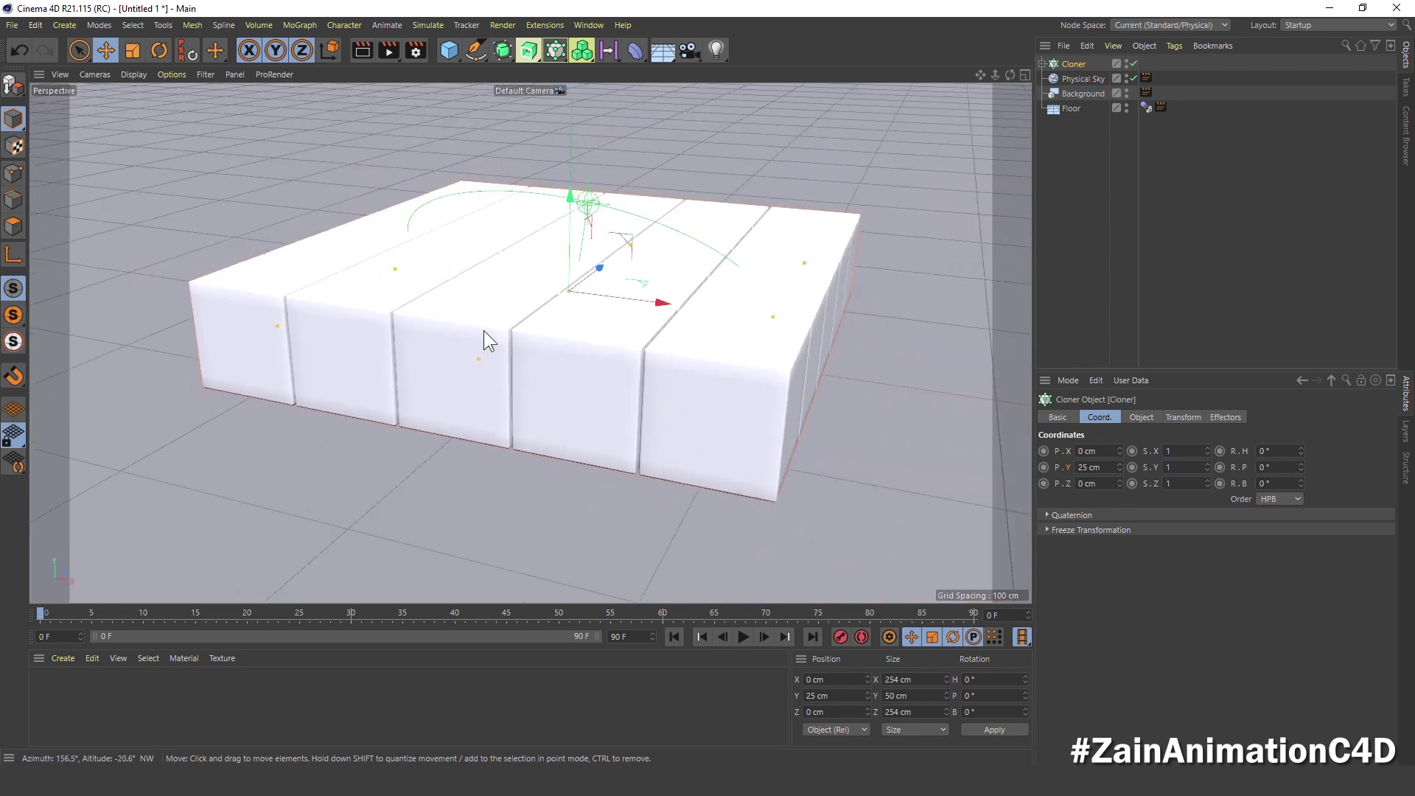
scroll(483, 330, "down", 2)
scroll(484, 330, "down", 2)
mouse_move(570, 353)
left_mouse_down("alt")
mouse_move(556, 373)
mouse_move(518, 379)
mouse_move(532, 387)
left_mouse_up("alt")
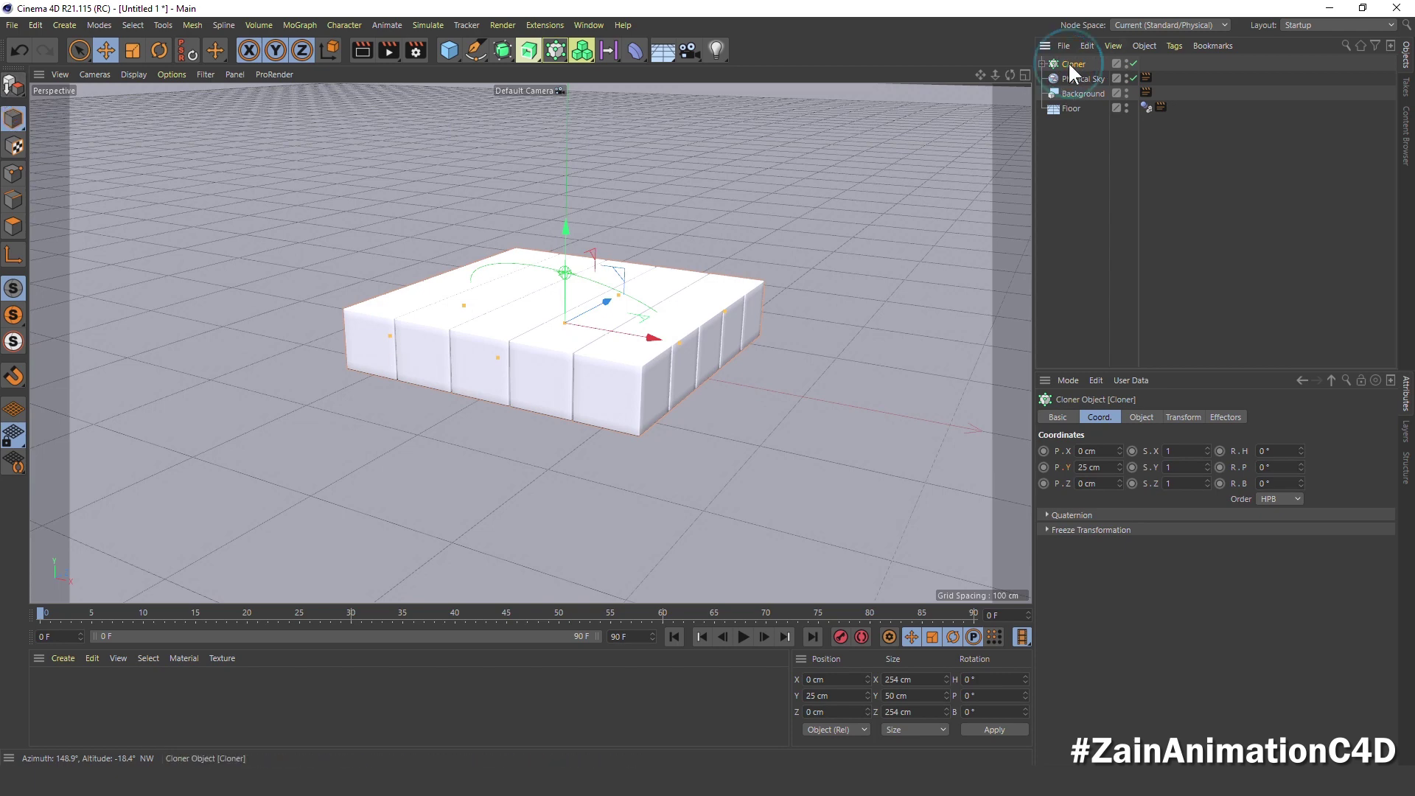
- Make the cloner editable and locate Cube 2 by toggling its visibility
left_click(16, 89)
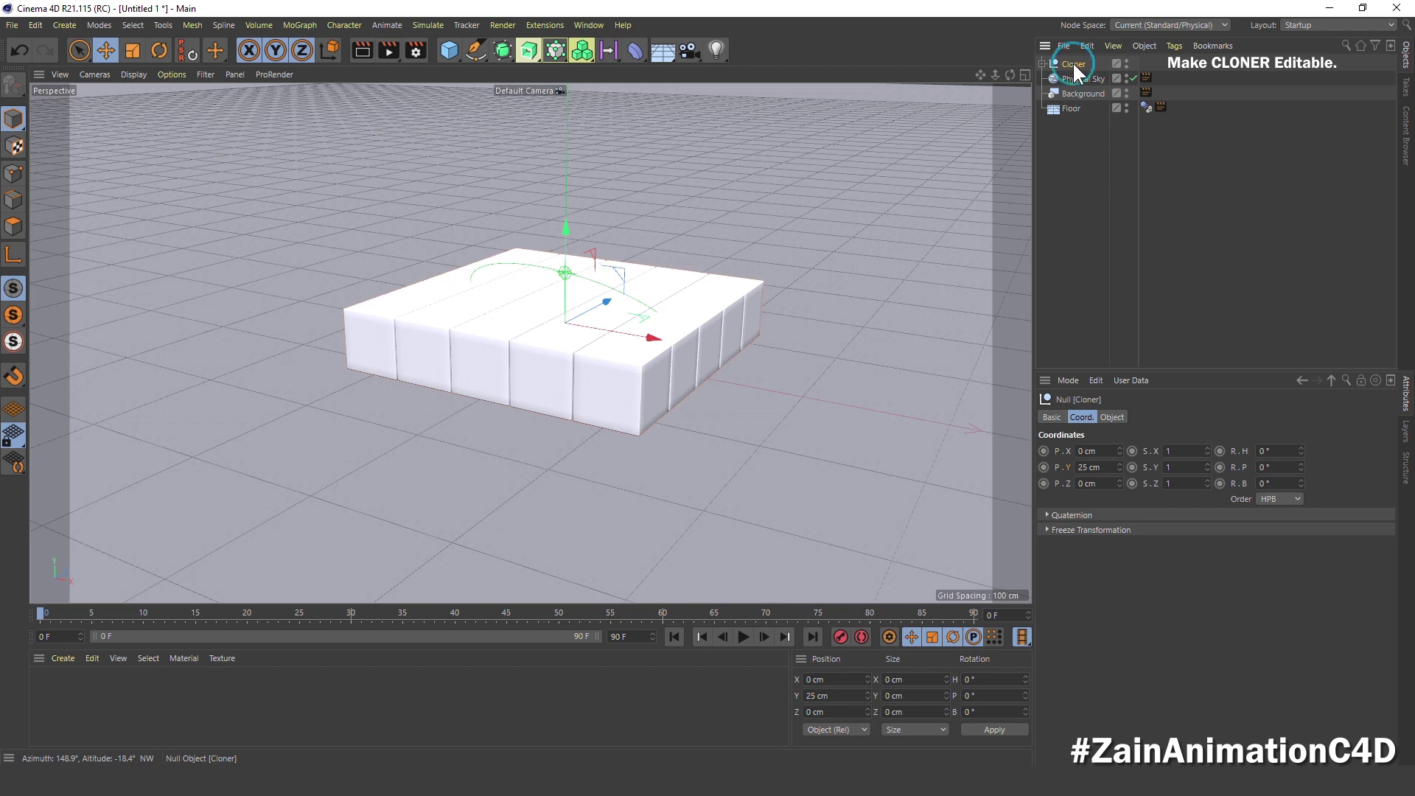
left_click(1041, 63)
left_click(1075, 109)
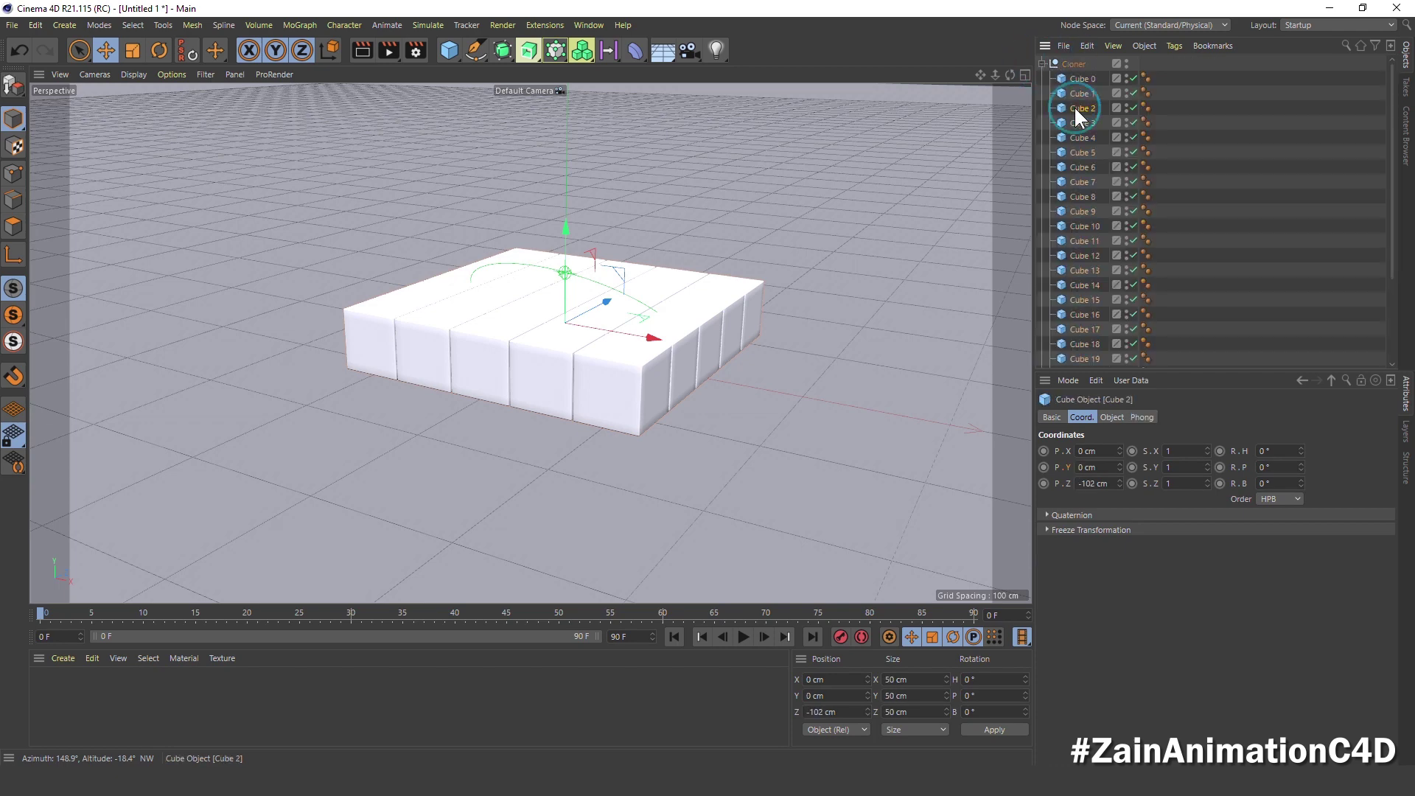
left_click(1133, 108)
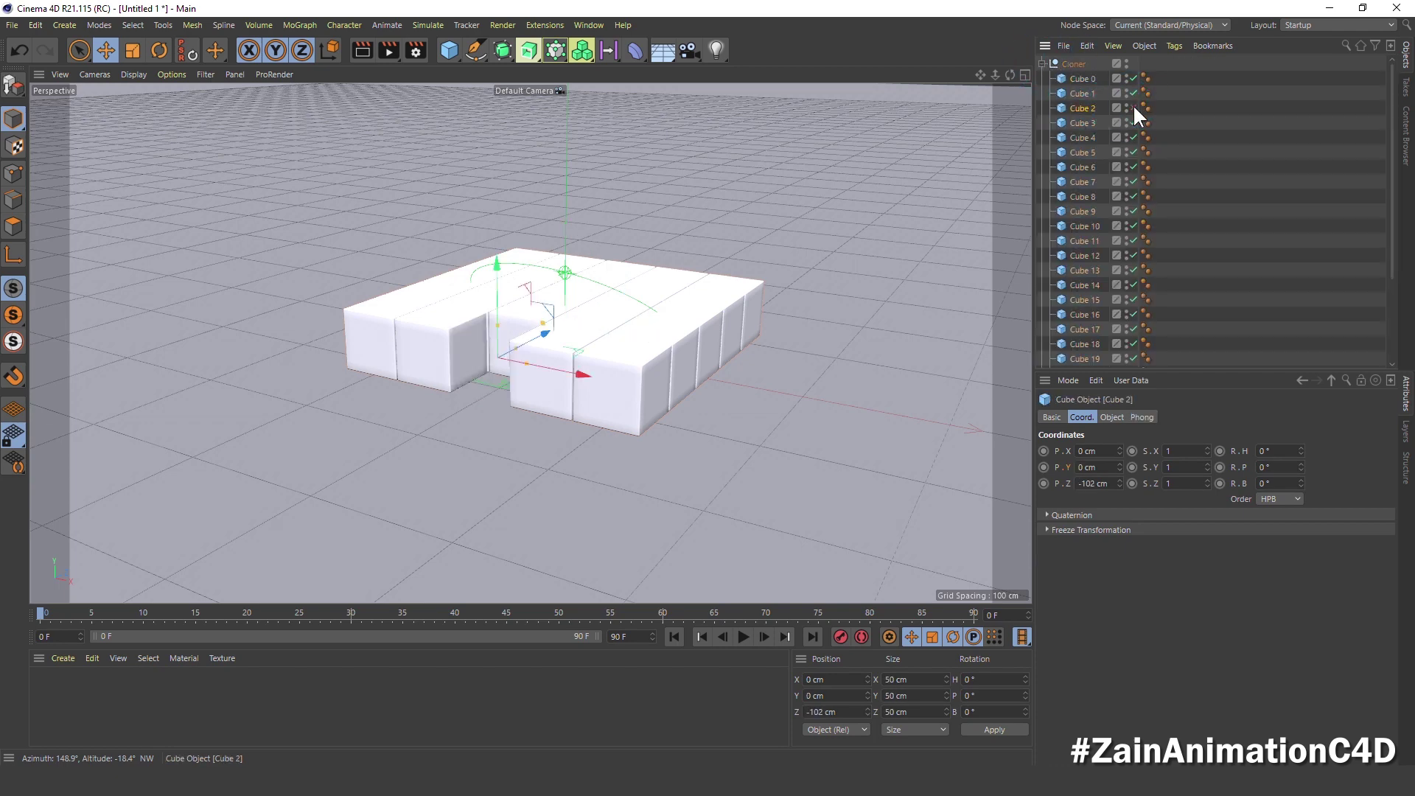
left_click(1134, 108)
left_click(1134, 108)
left_click(1134, 107)
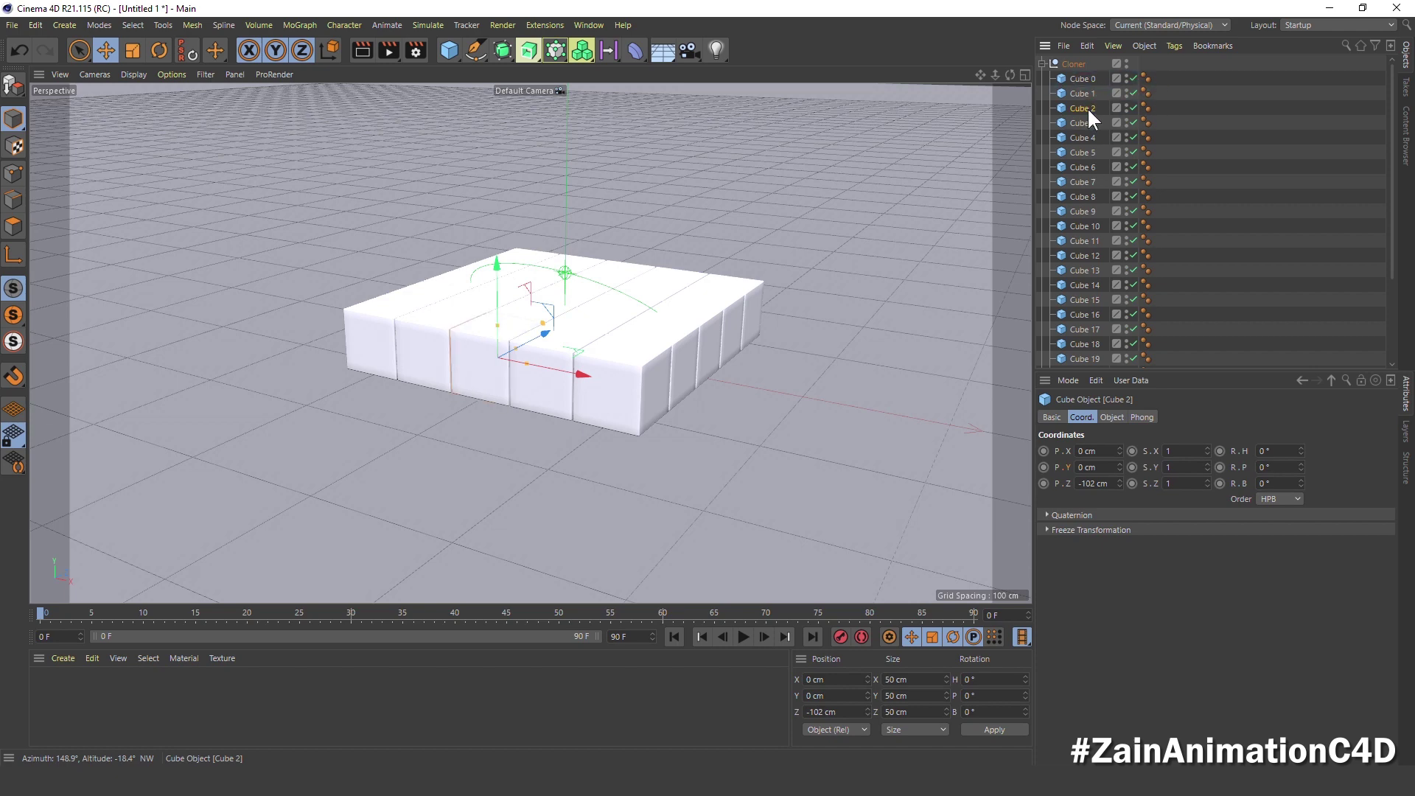
- Move Cube 2 out of the cloner to become a top-level object
left_click_drag(1088, 110, 1091, 66)
left_click_drag(1085, 56, 1041, 74)
left_click(1041, 73)
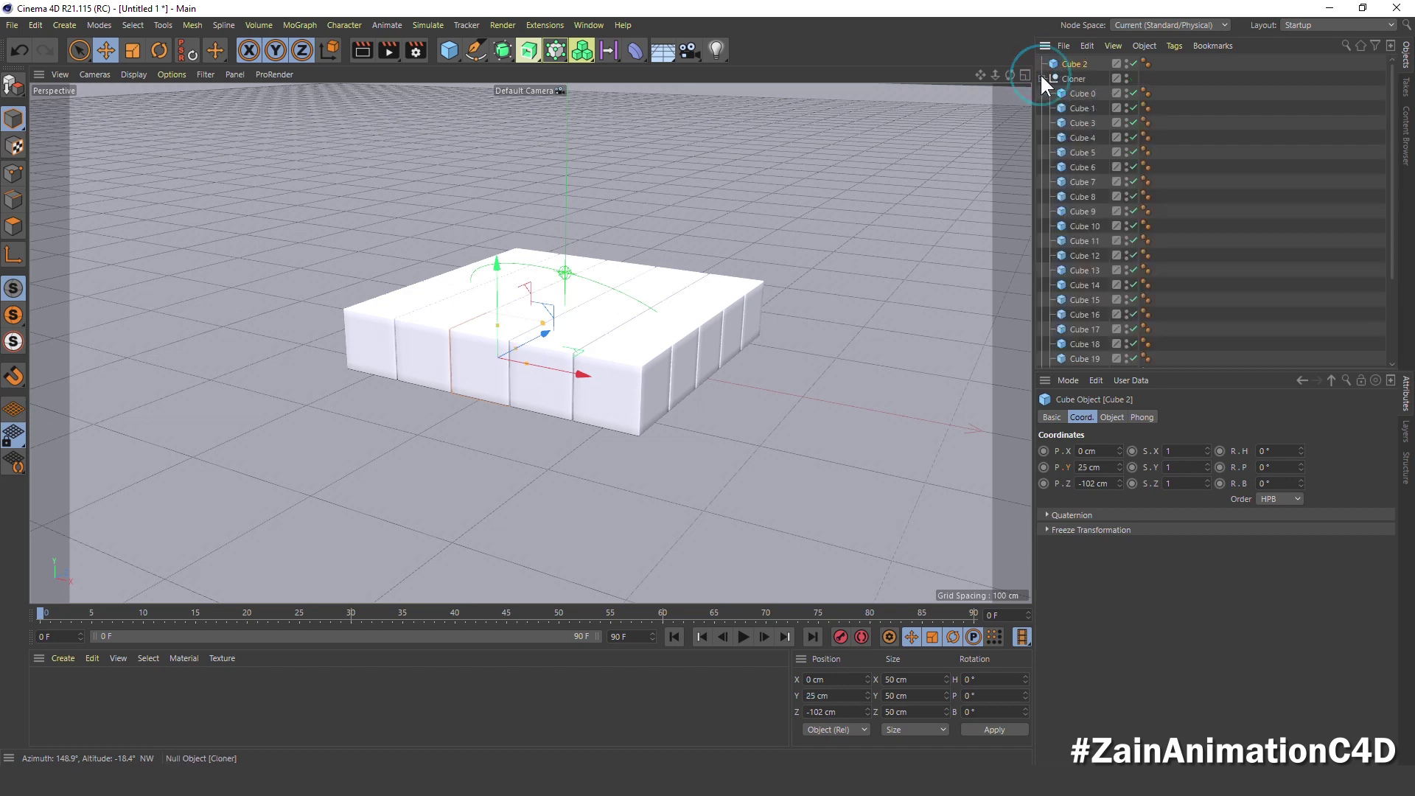
left_click(1082, 91)
scroll(1077, 259, "down", 3)
- Give Cube 0–24 Rigid Body tags with Bounce 50% and Friction 70%
left_click(1087, 313, "shift")
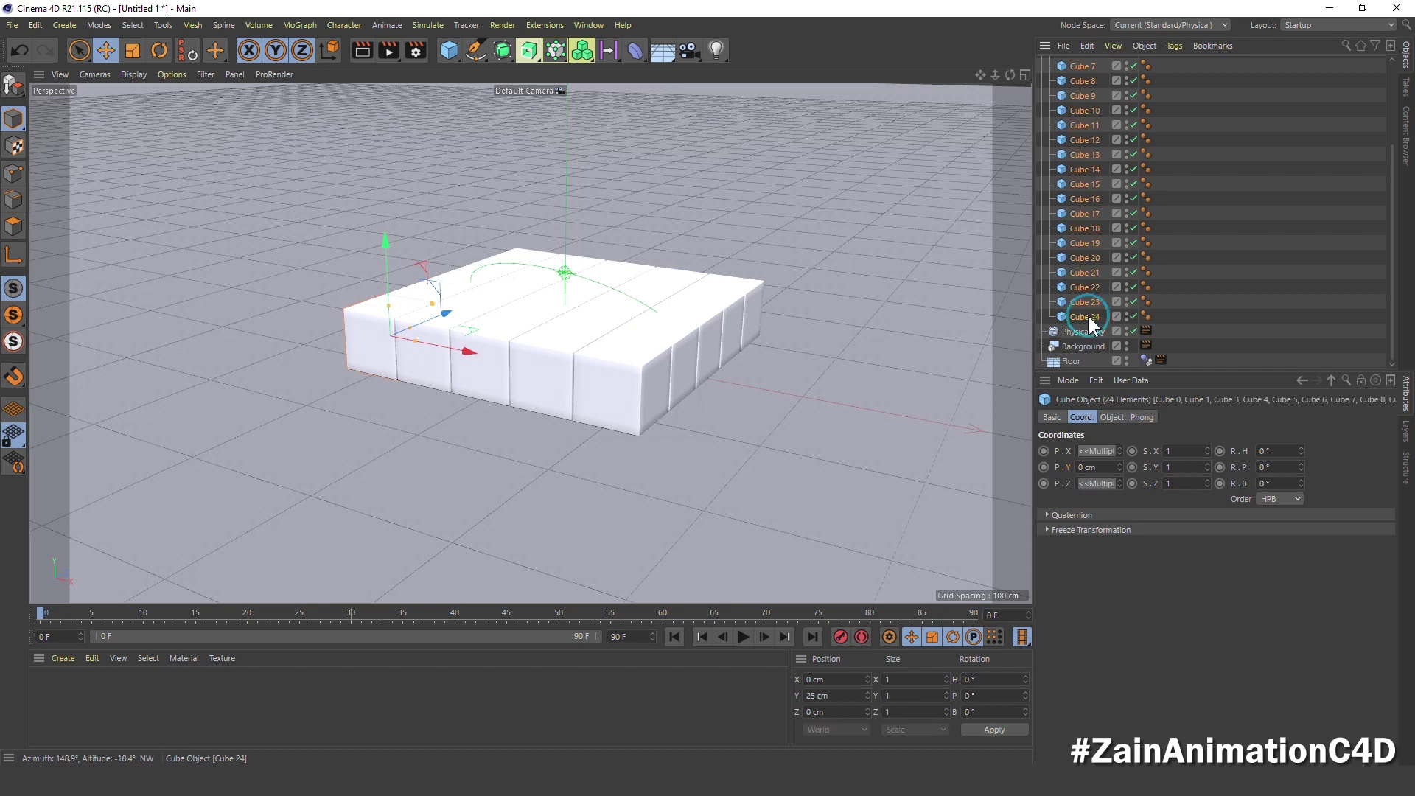
right_click(1085, 215)
mouse_move(1135, 267)
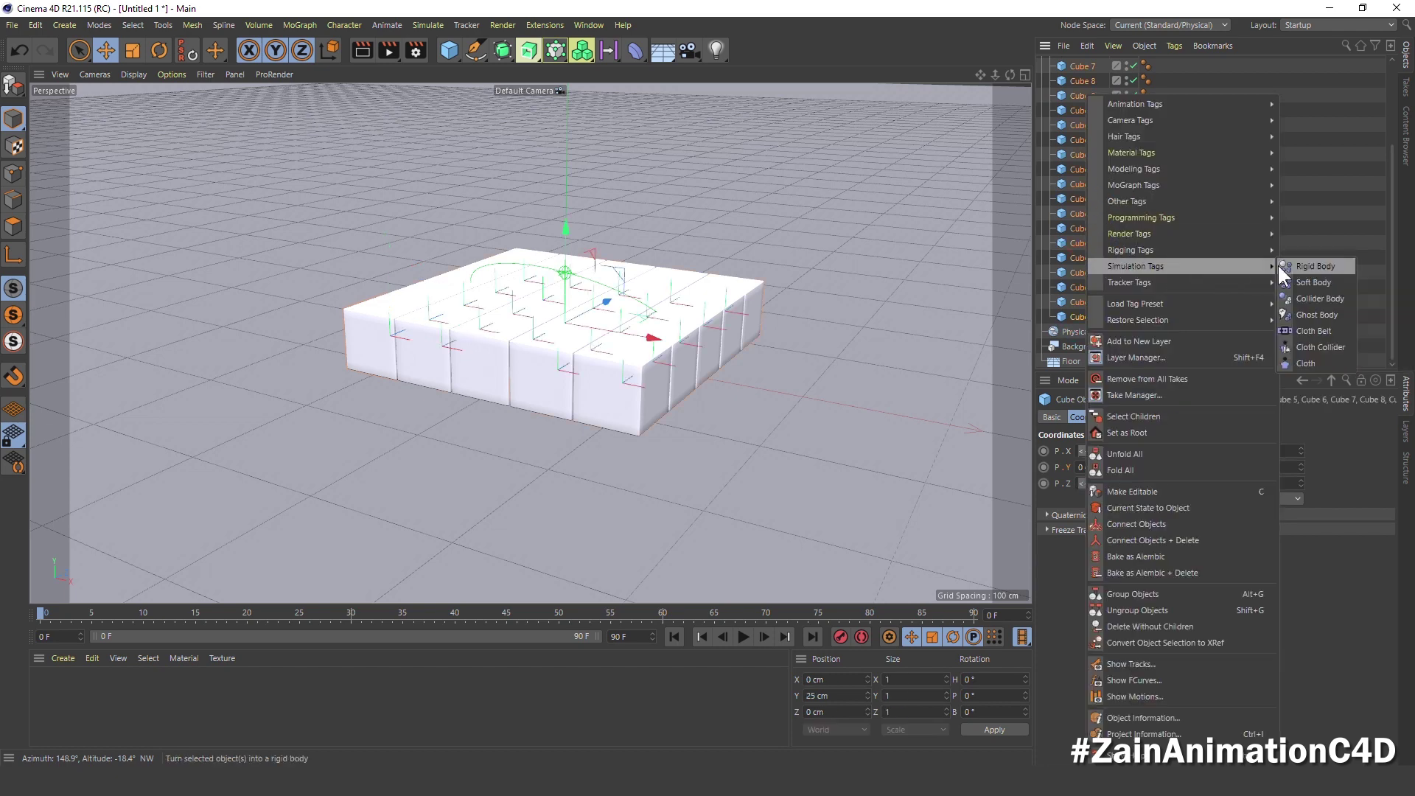
left_click(1301, 264)
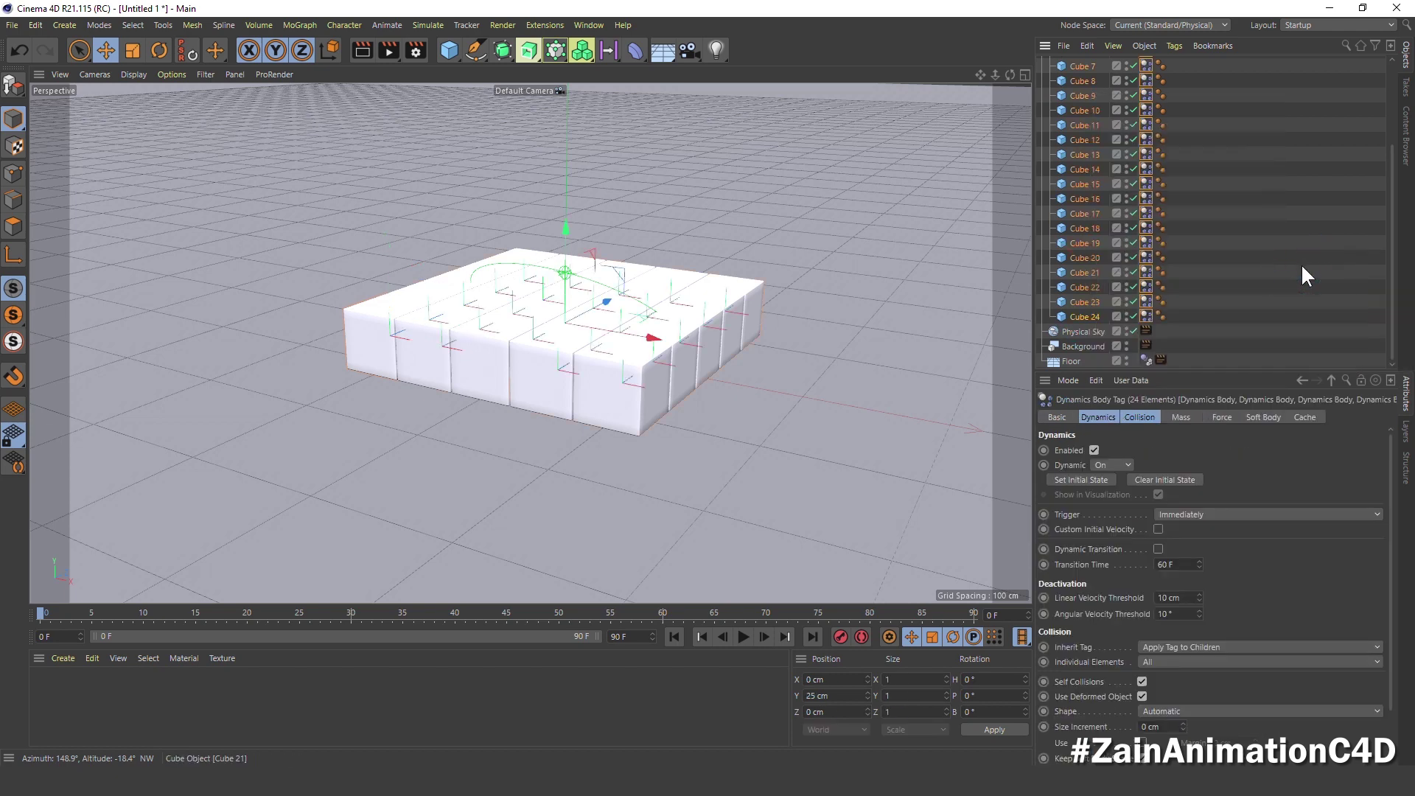
left_click(1139, 415)
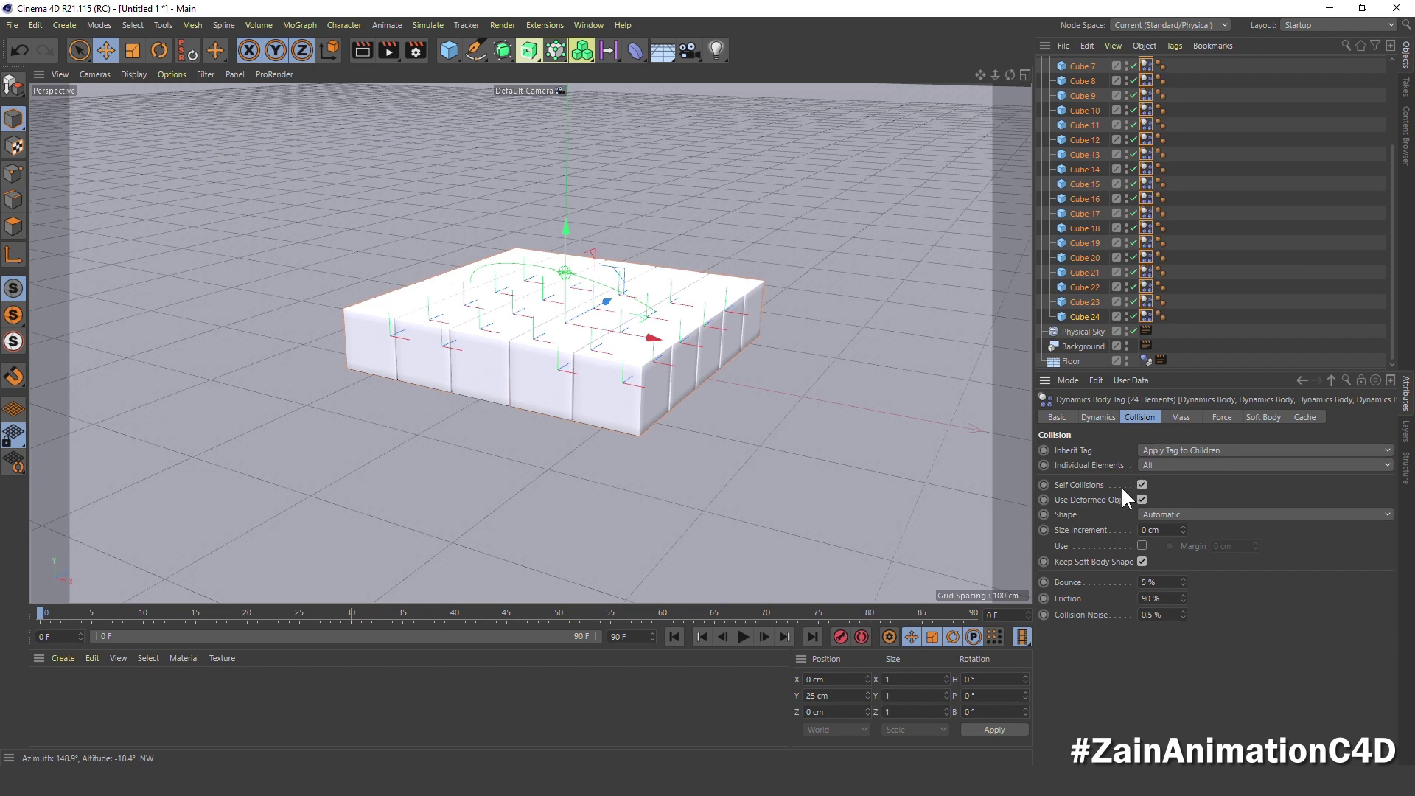
type("50")
key("Tab")
type("7")
type("0")
key("Return")
left_click(1154, 465)
left_click(1174, 478)
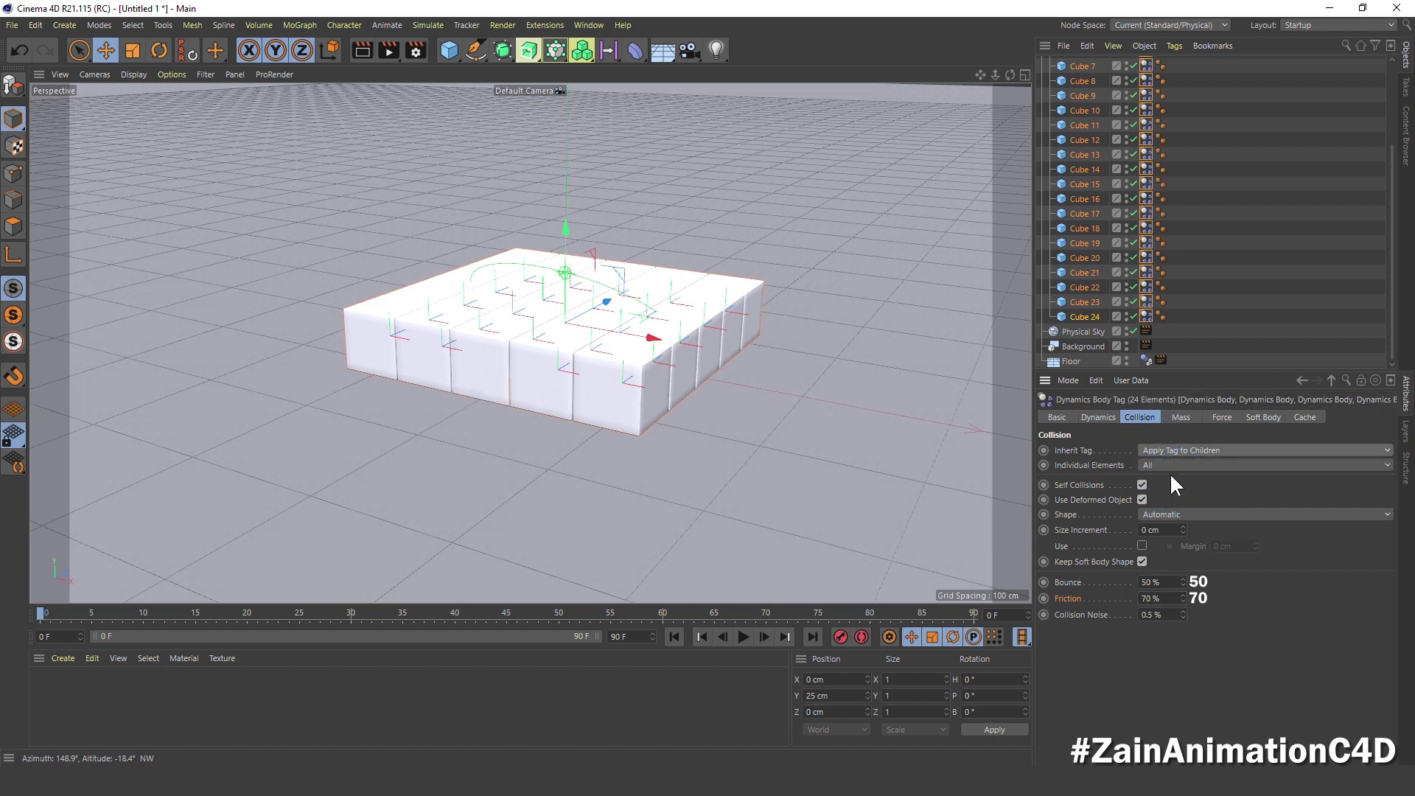
- Rename Cube 2 to 'BOunce Cube'
left_click(1209, 237)
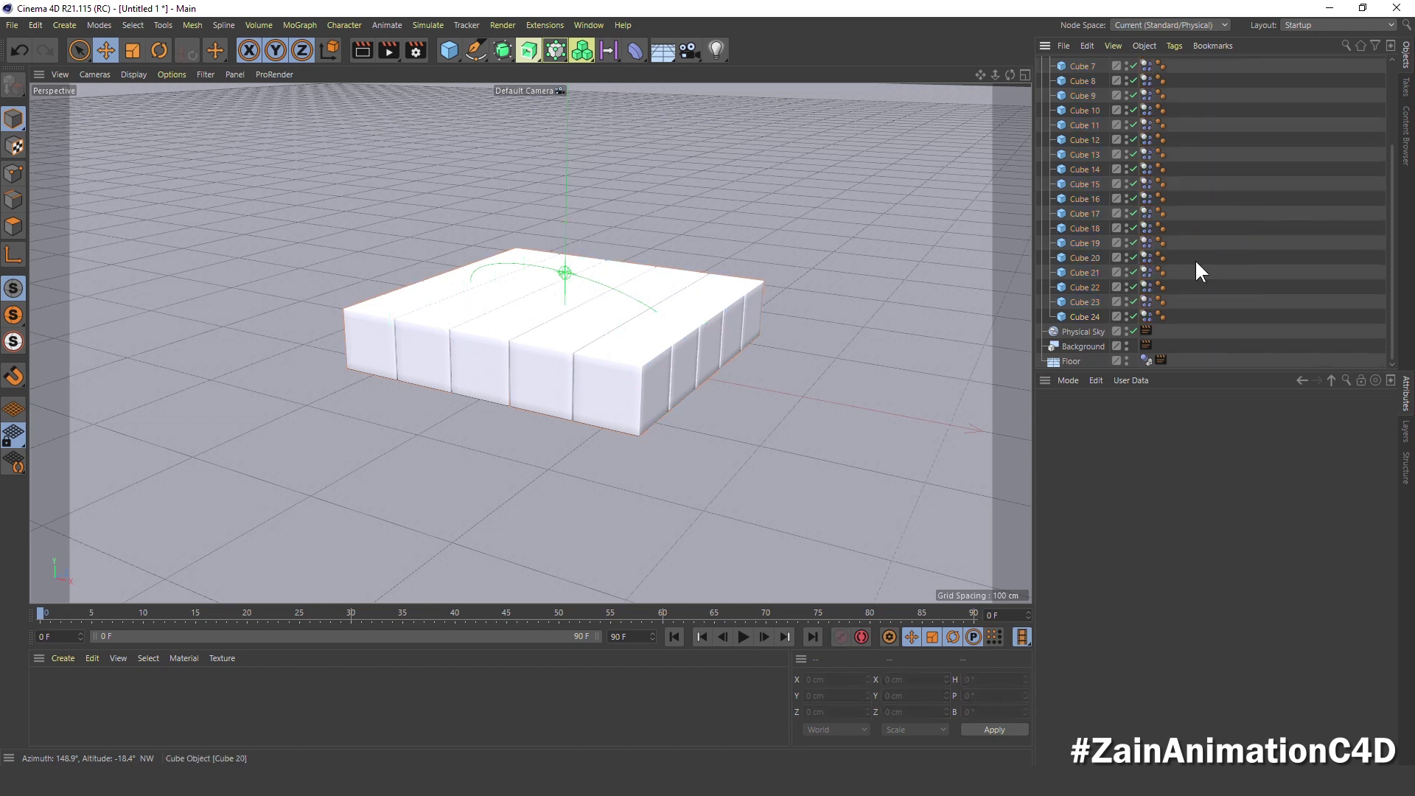
scroll(1195, 259, "up", 5)
left_click(1042, 77)
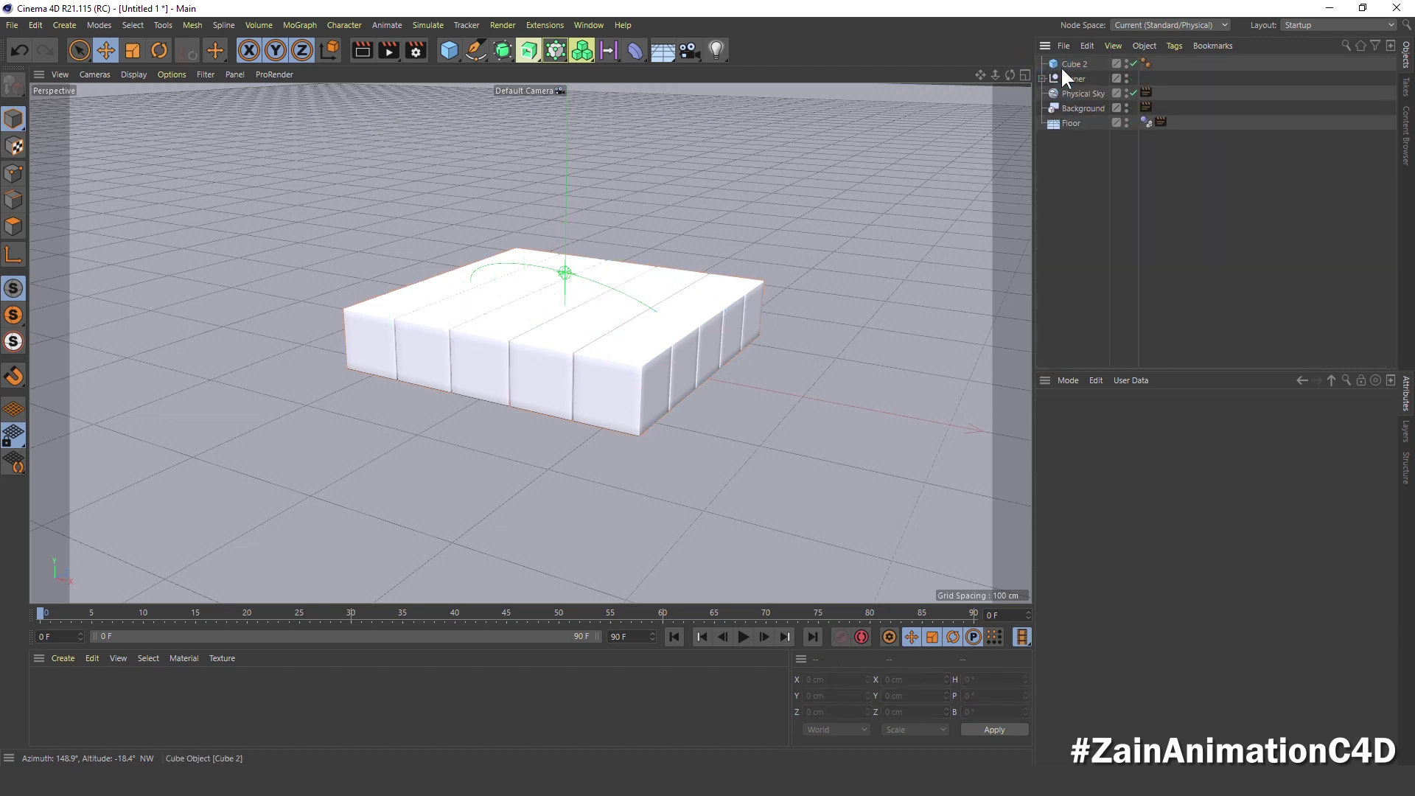
left_click(1069, 65)
double_click(1070, 65)
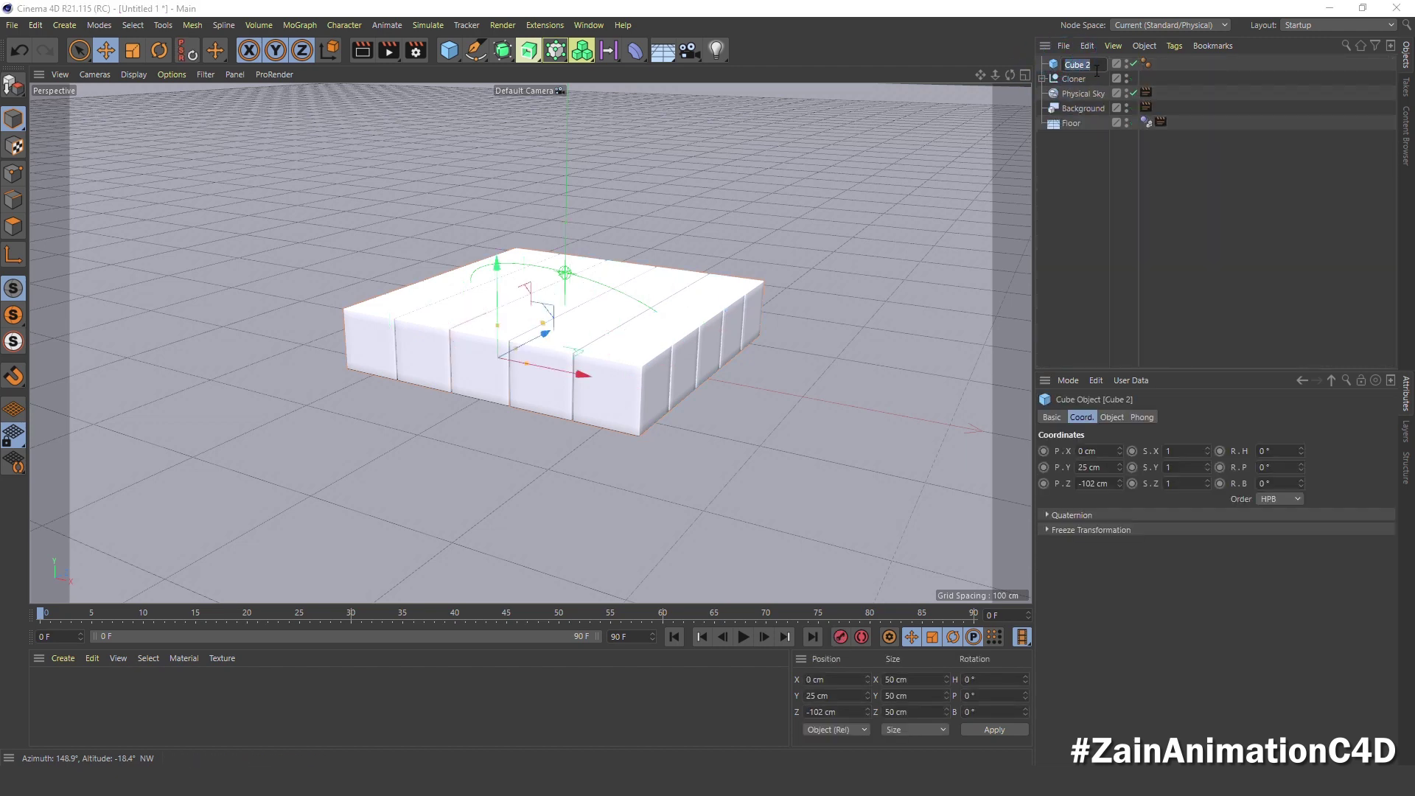
type("BOL")
type("e Cube")
key("Return")
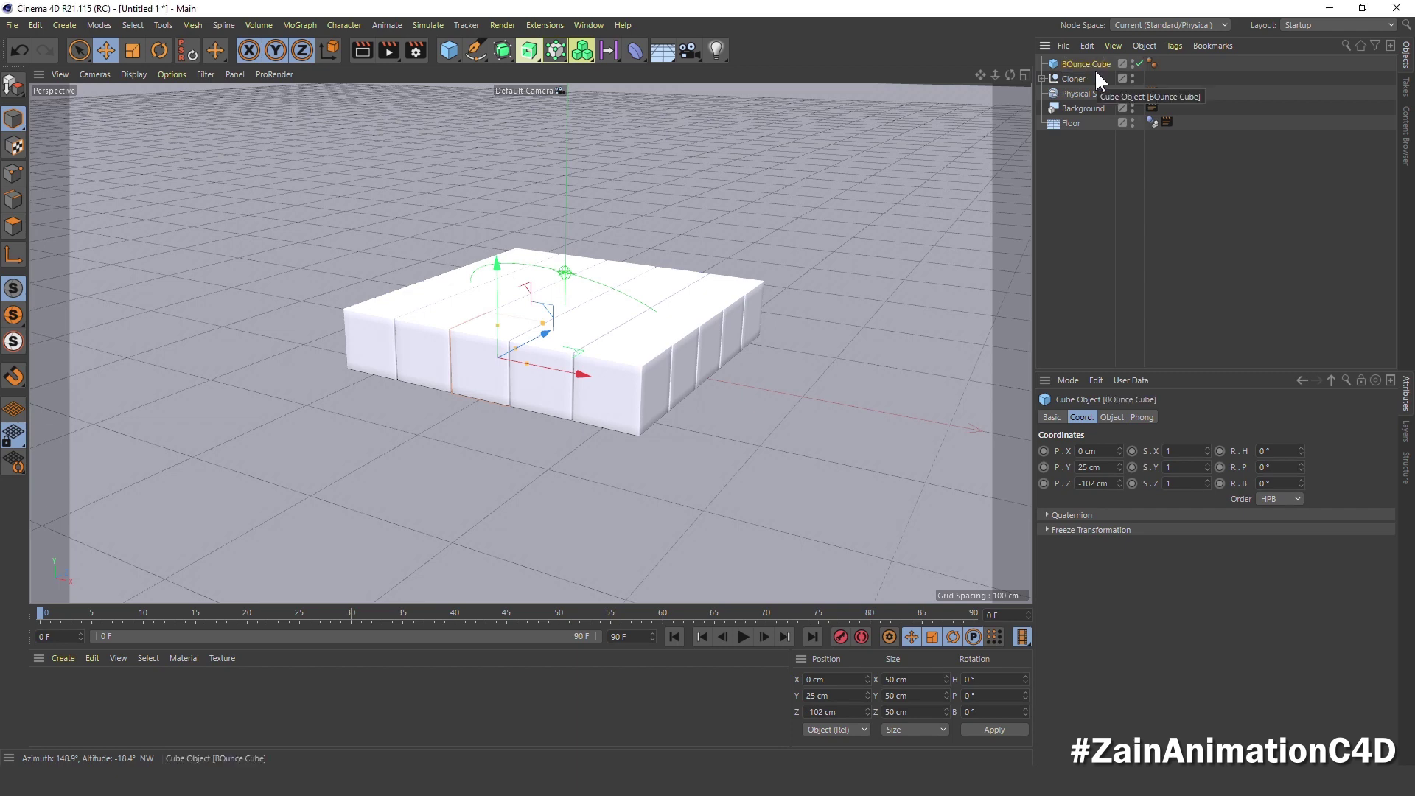
- Add a Dynamics Body tag to BOunce Cube
right_click(1086, 65)
mouse_move(1150, 237)
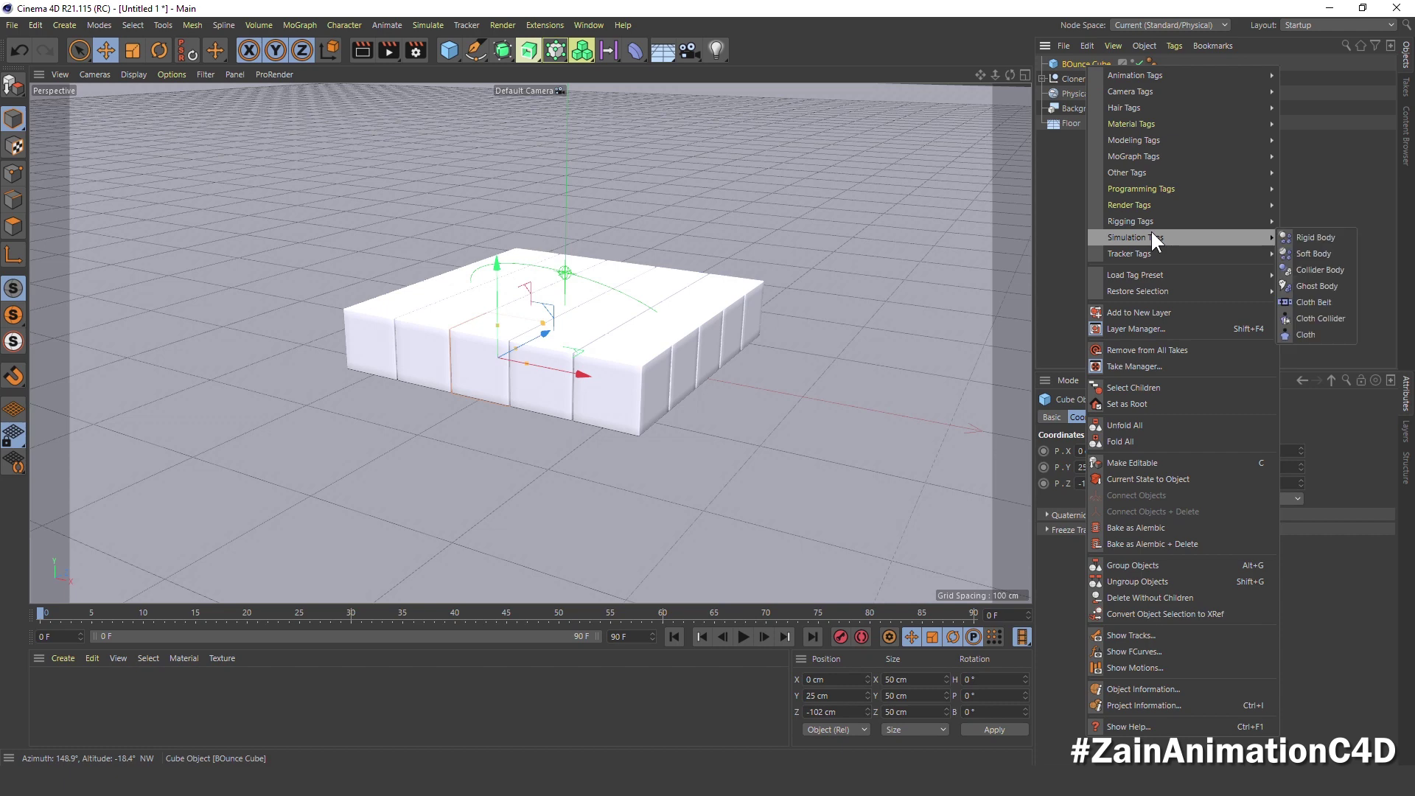
left_click(1298, 271)
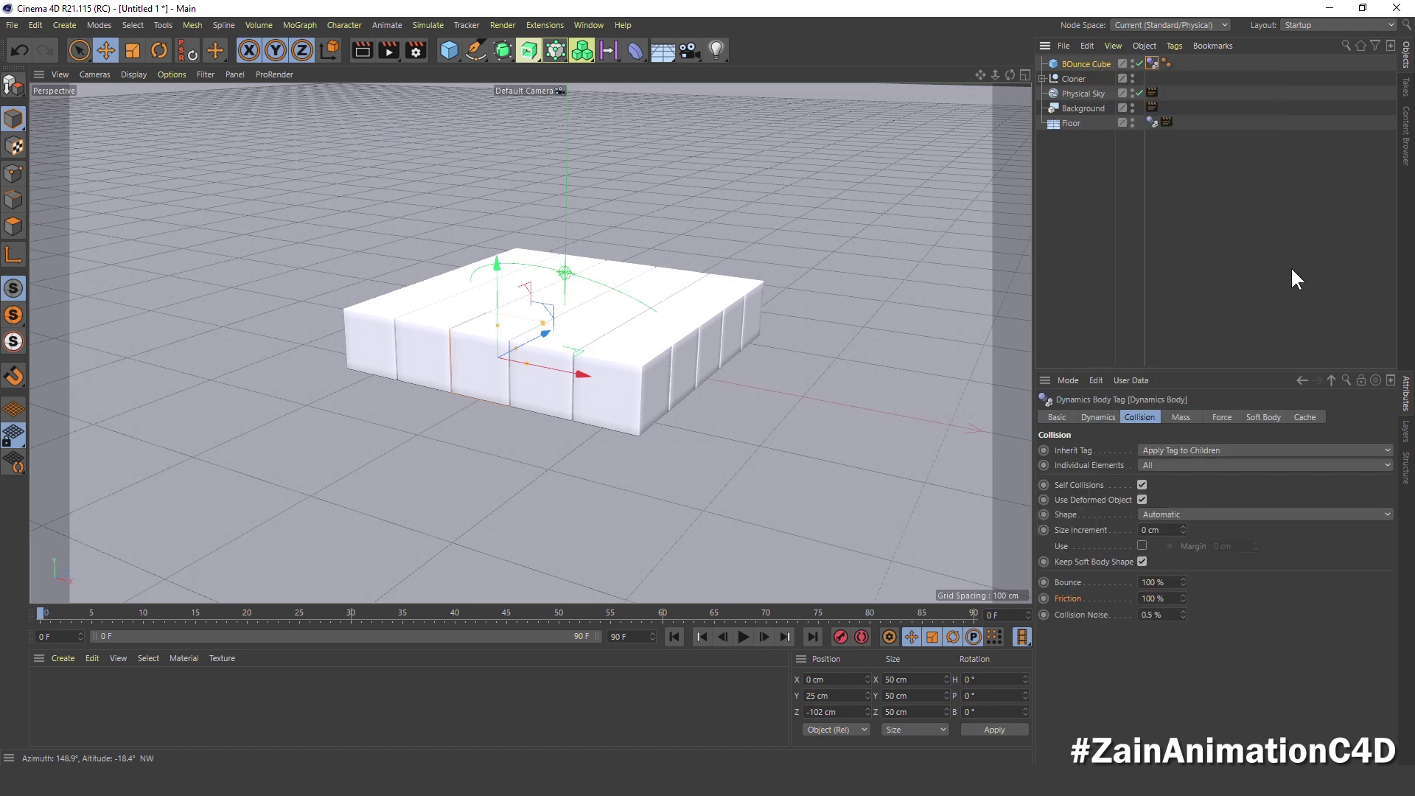
left_click(1081, 63)
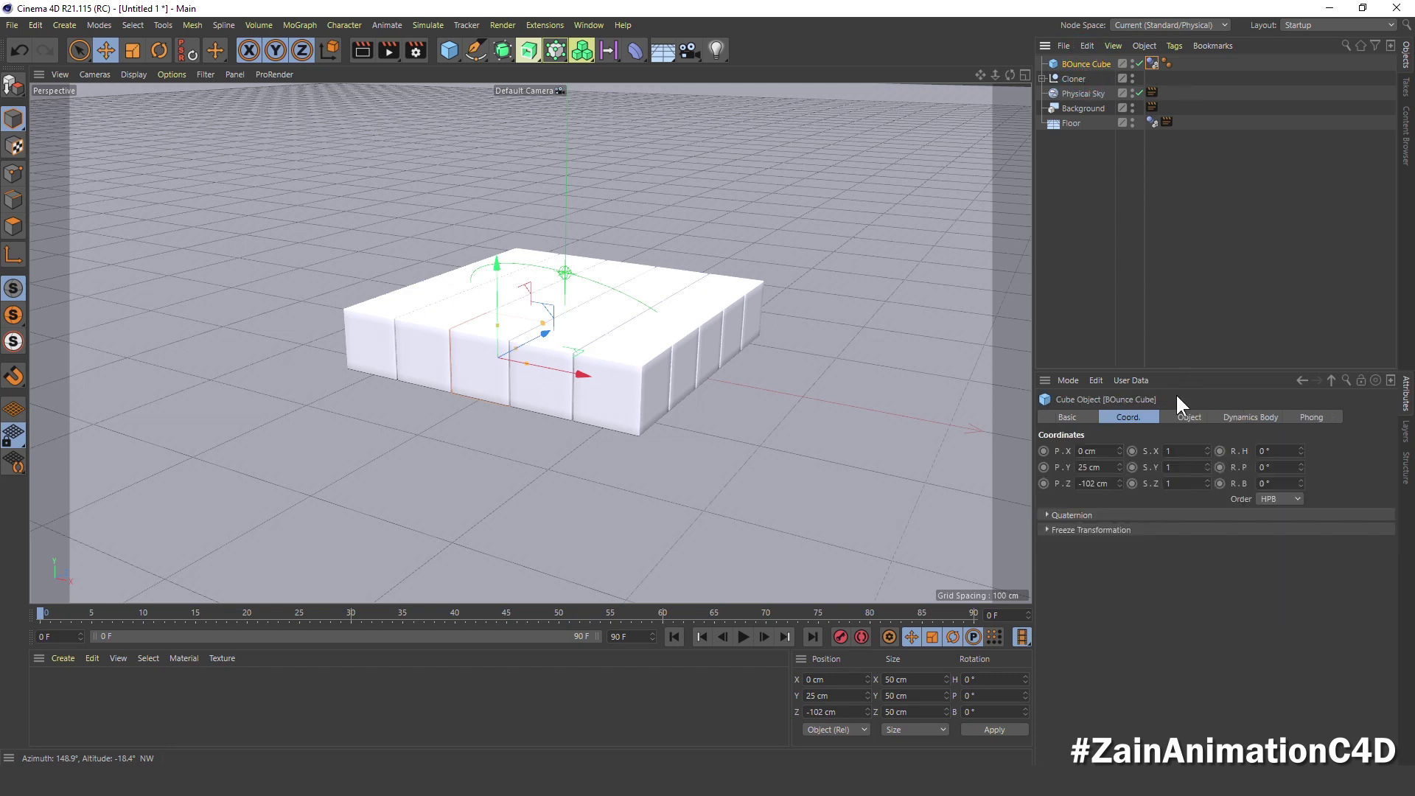
- Set BOunce Cube's Z position to -280 cm
left_click(1132, 419)
left_click_drag(1107, 487, 1051, 493)
type("-280")
key("Return")
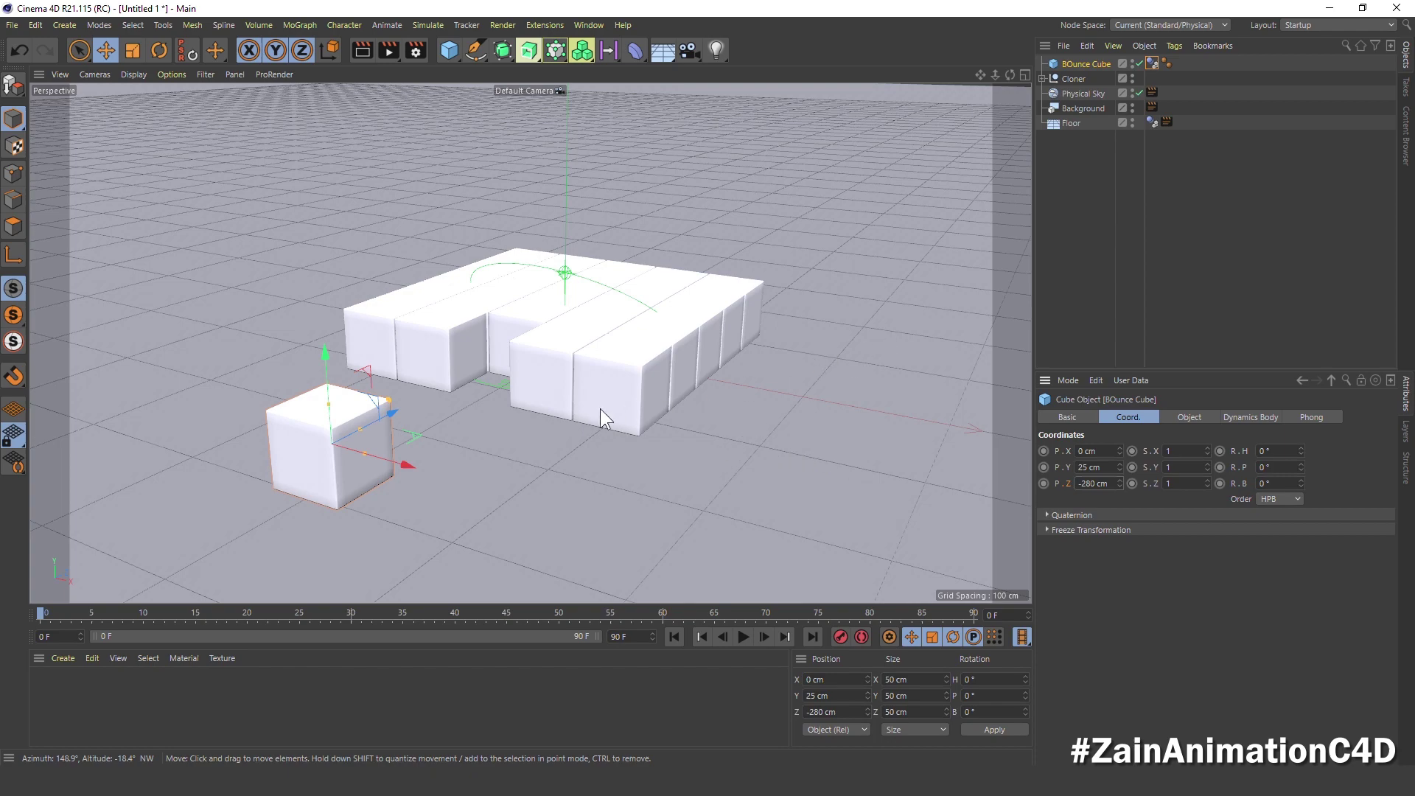
- Set the scene's end frame to 200
mouse_move(600, 408)
left_mouse_down("alt")
mouse_move(443, 444)
mouse_move(348, 442)
mouse_move(513, 441)
mouse_move(600, 409)
mouse_move(483, 451)
left_mouse_up("alt")
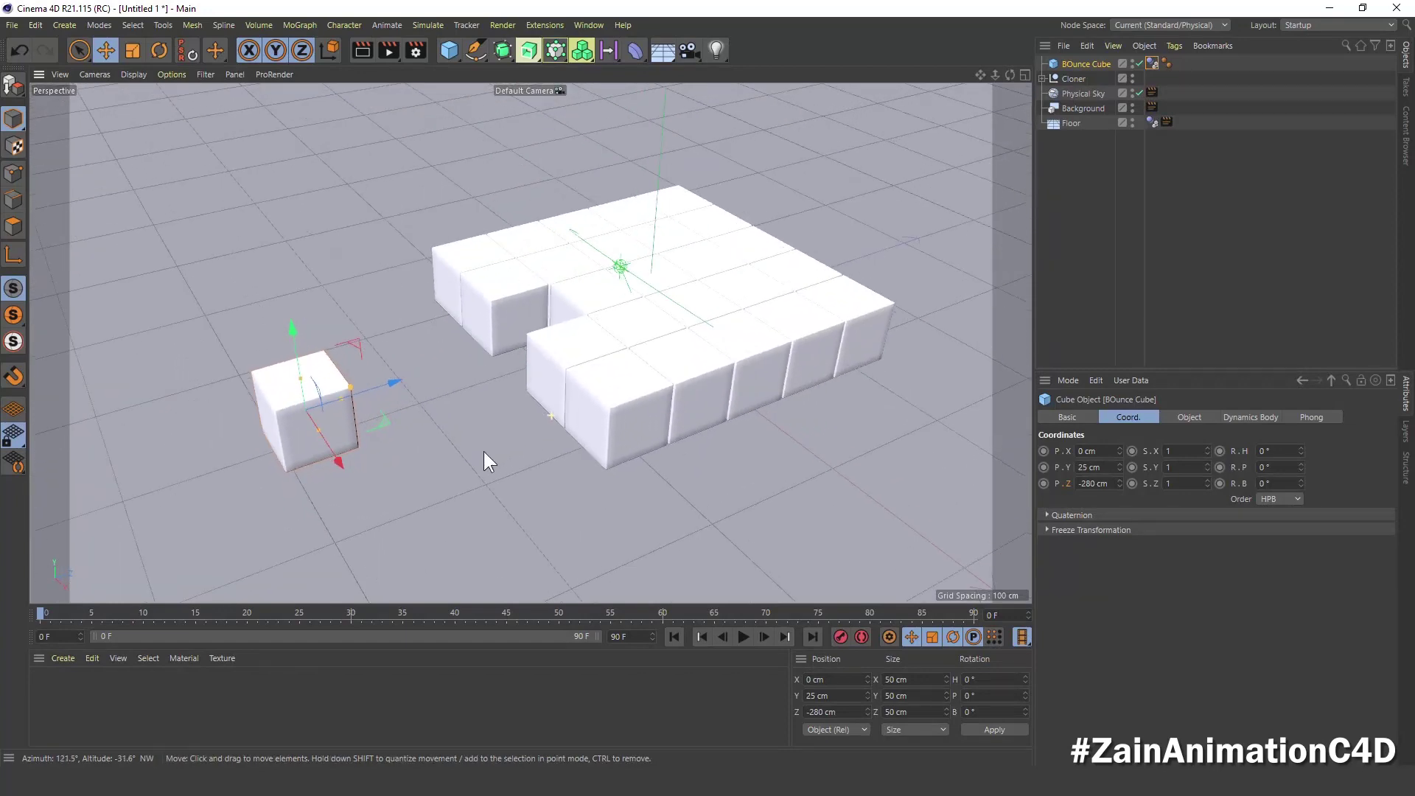
double_click(639, 635)
type("200")
key("Return")
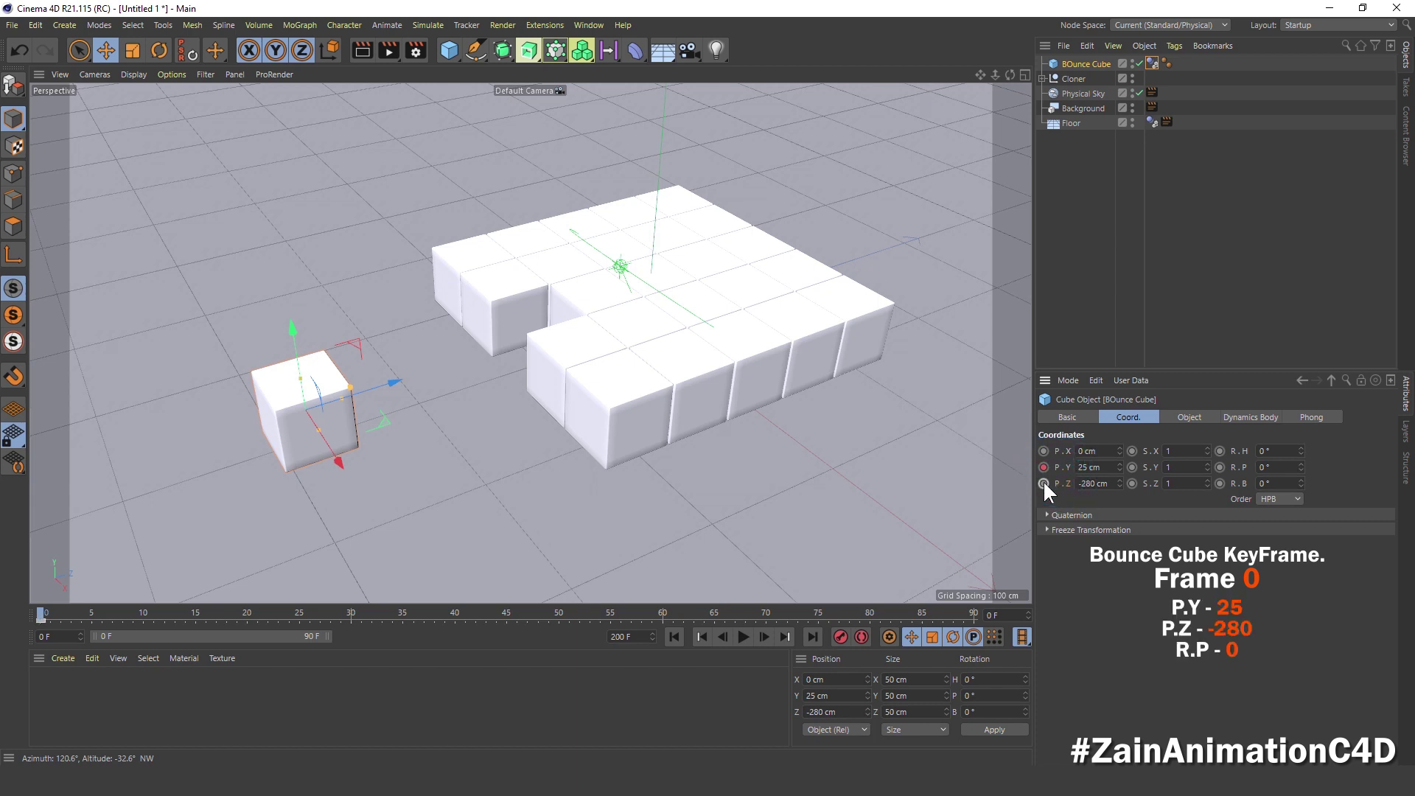
- Record a frame-0 pitch keyframe, then key Z position -102 cm at frame 30
left_click(1221, 467)
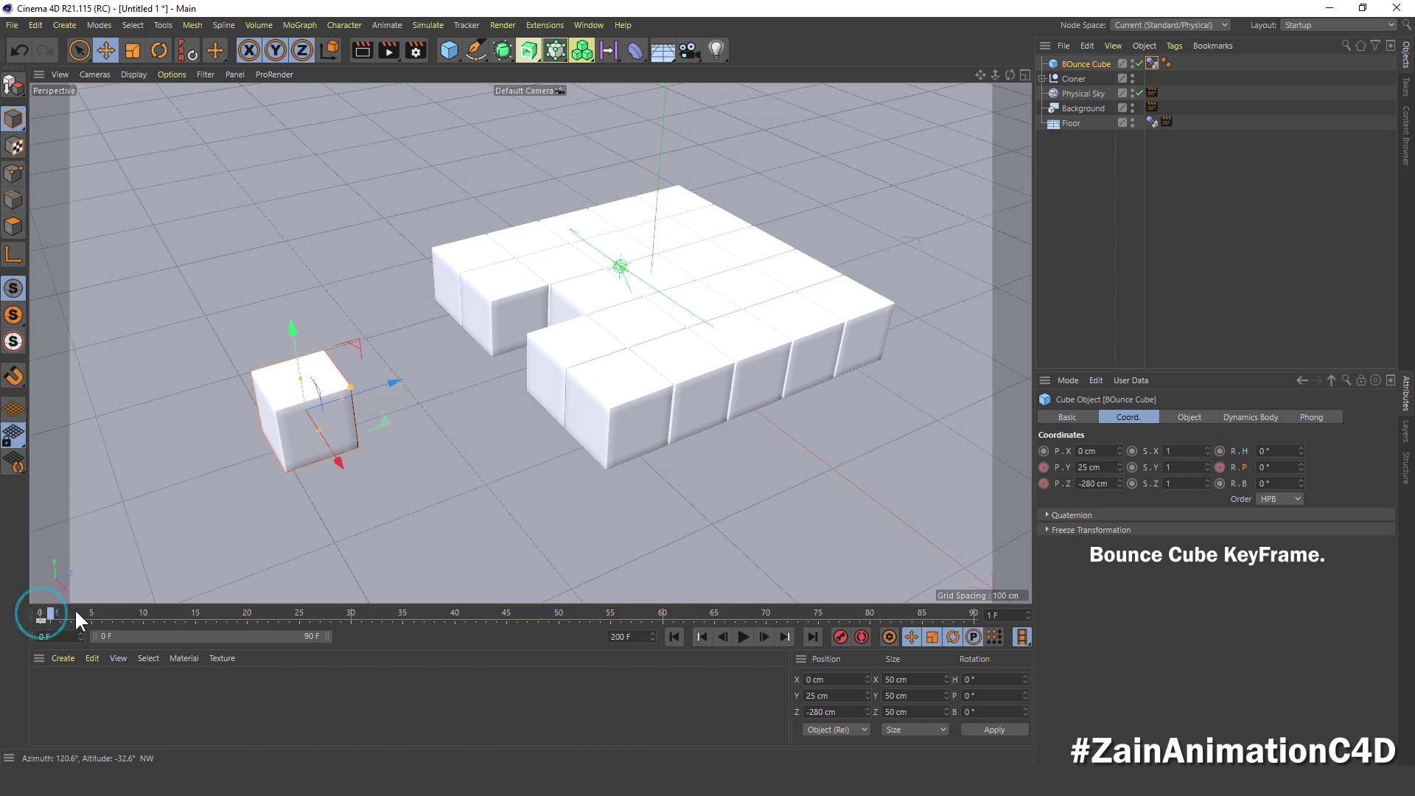
left_click(248, 614)
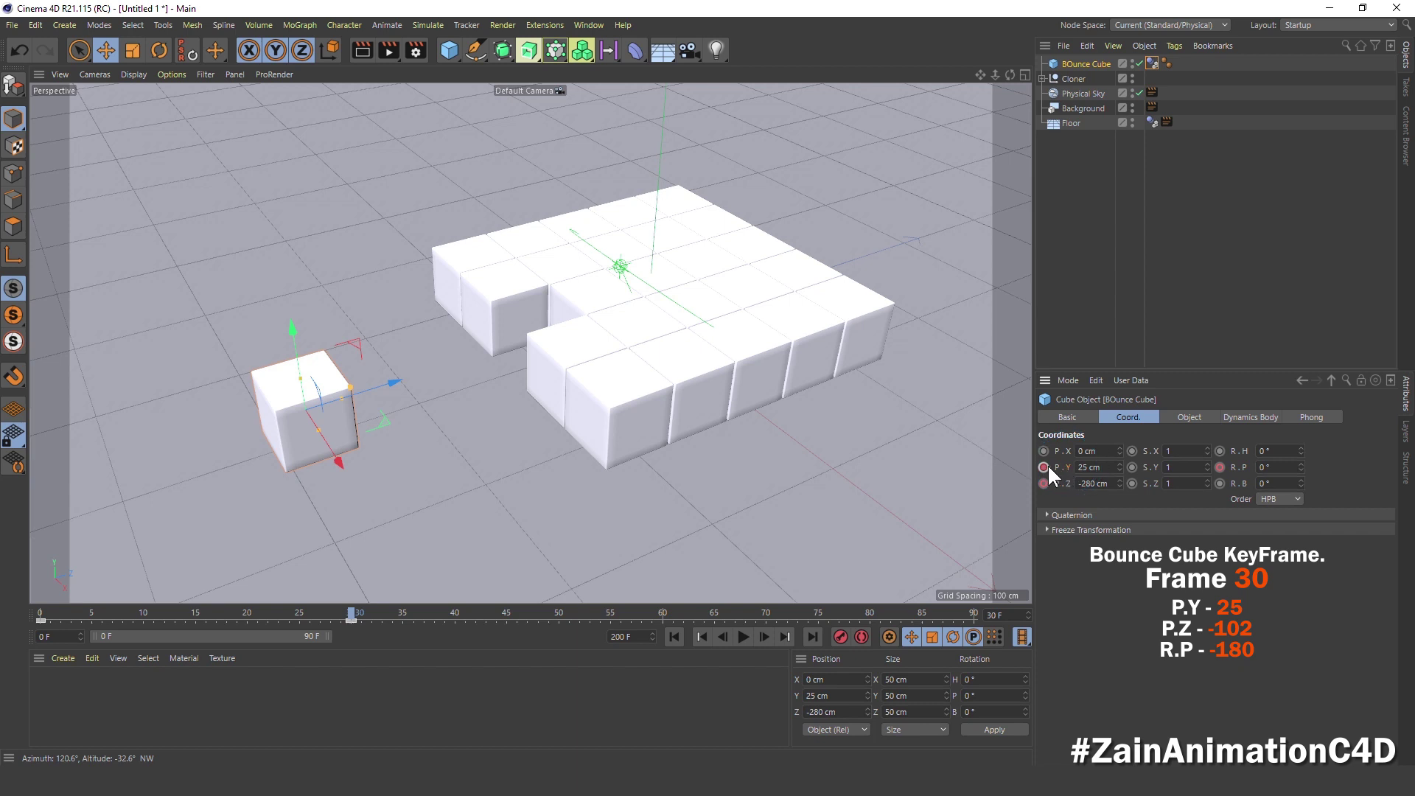
left_click(1081, 484)
type("-")
type("180")
key("Return")
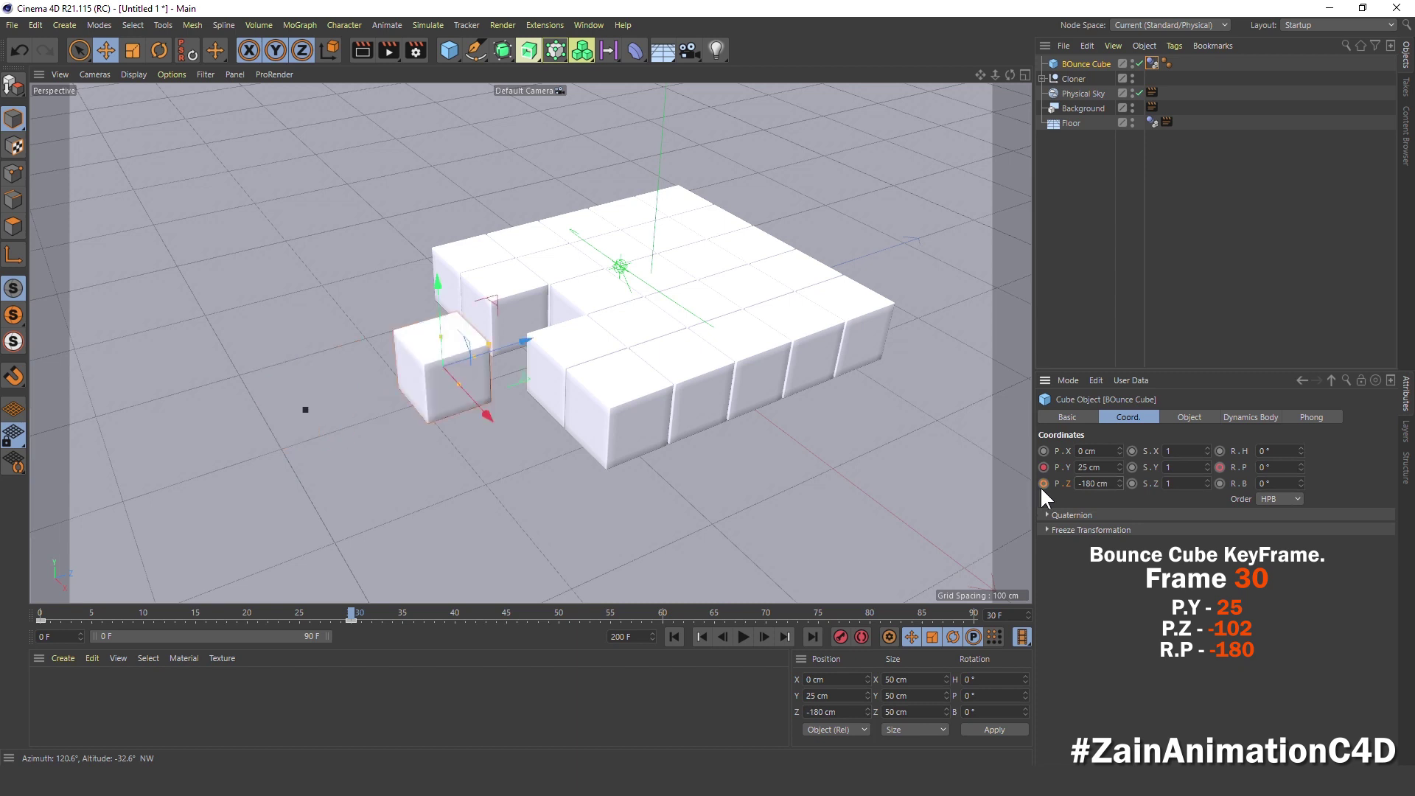
left_click(1104, 484)
type("-1")
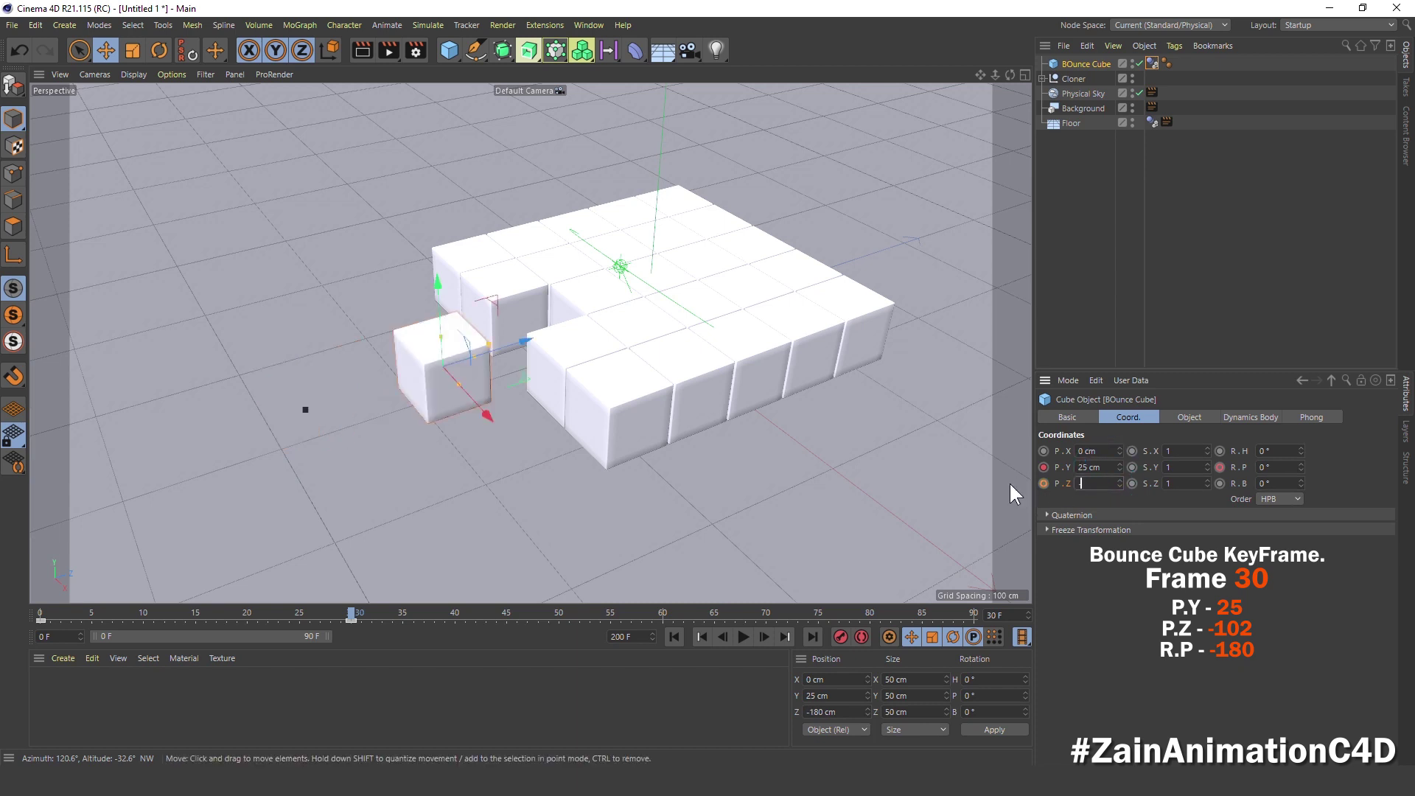
type("02")
key("Return")
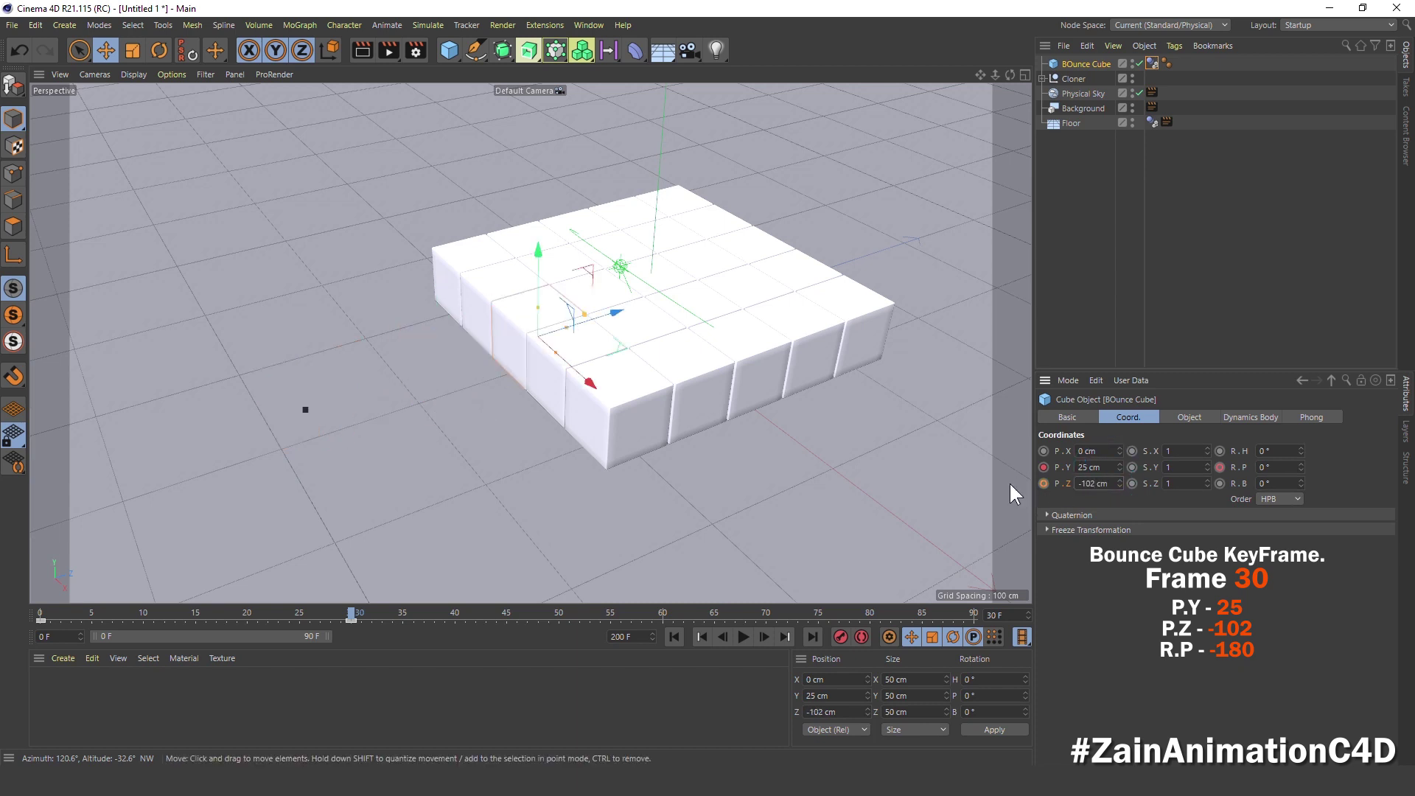
left_click(1046, 484)
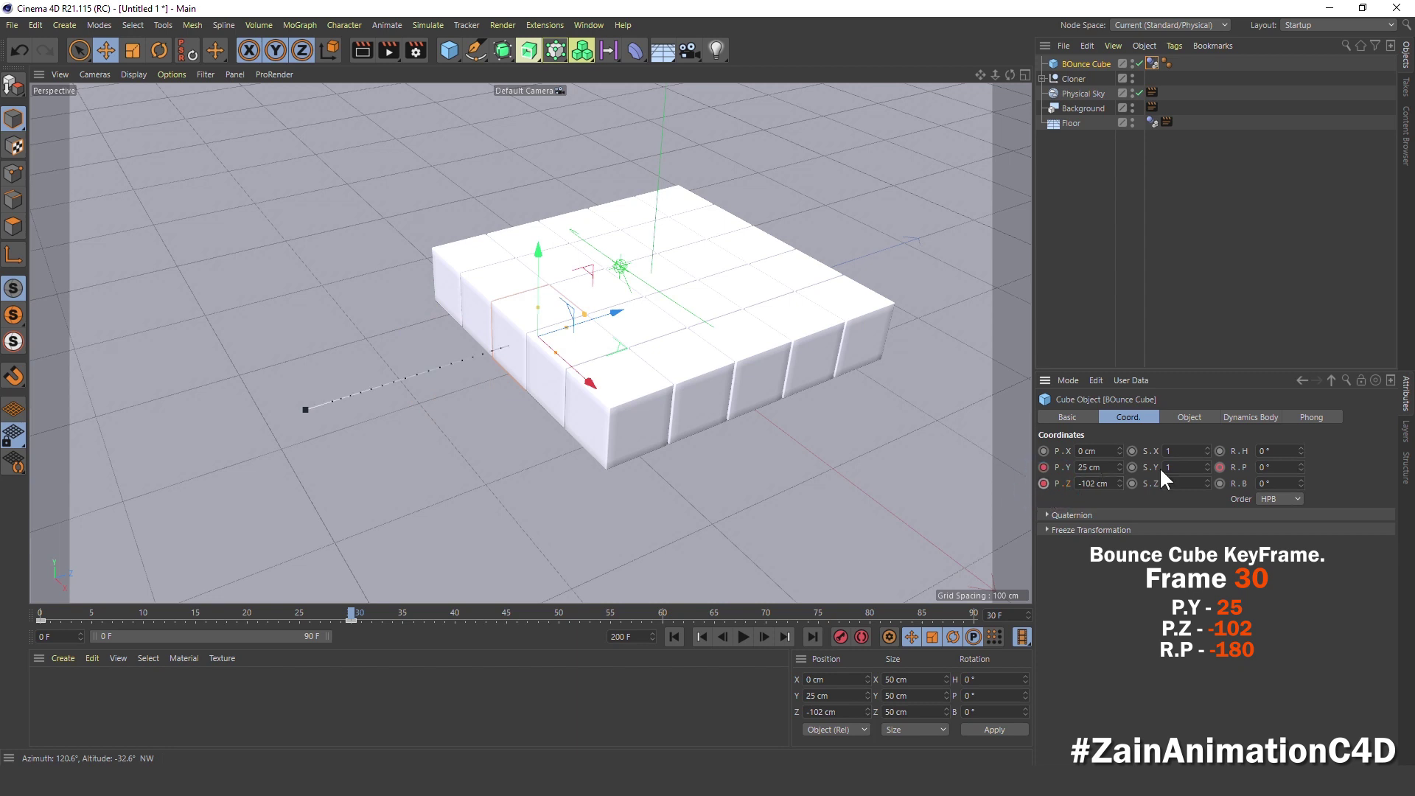
- Key a pitch rotation of -180° at frame 30
left_click(1268, 466)
type("-180")
key("Return")
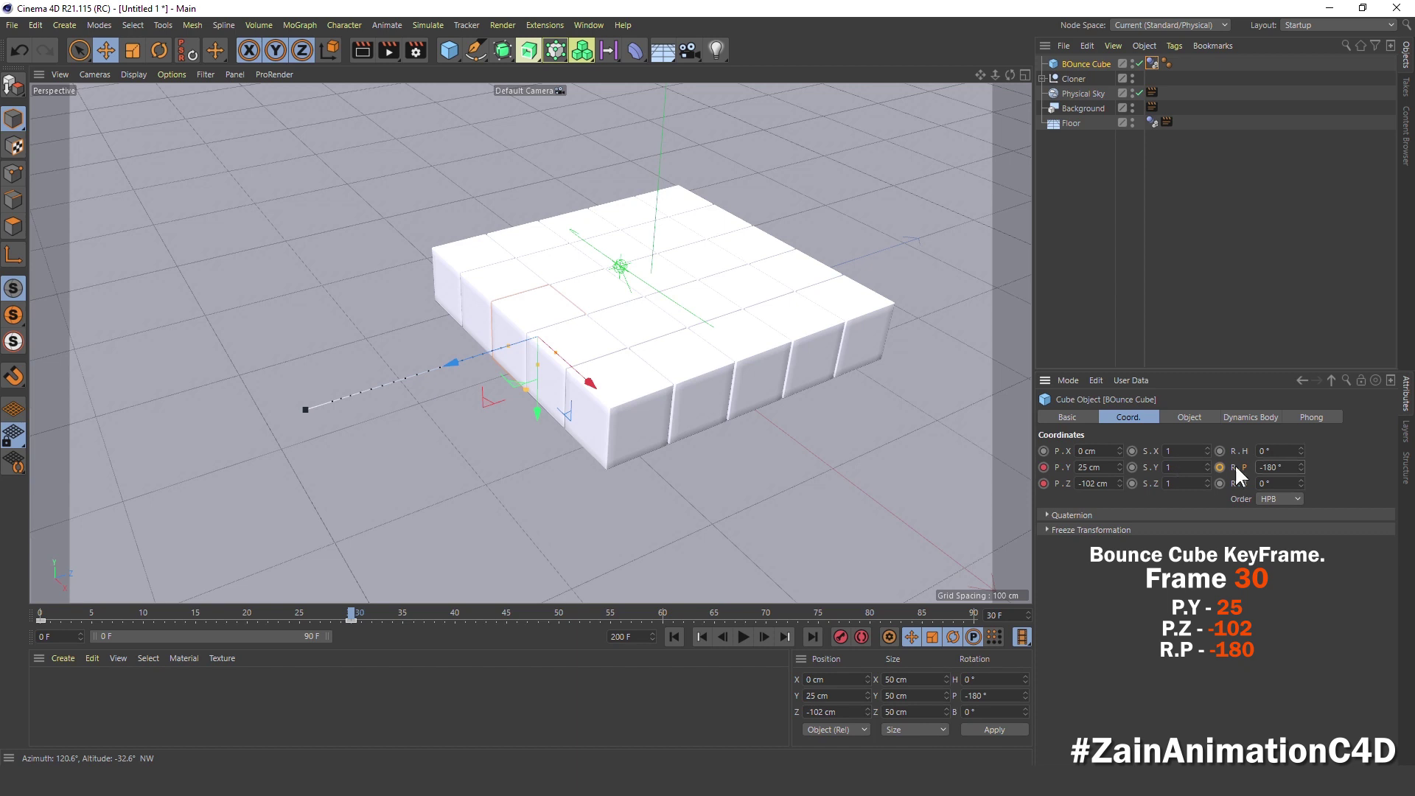
left_click(1219, 468)
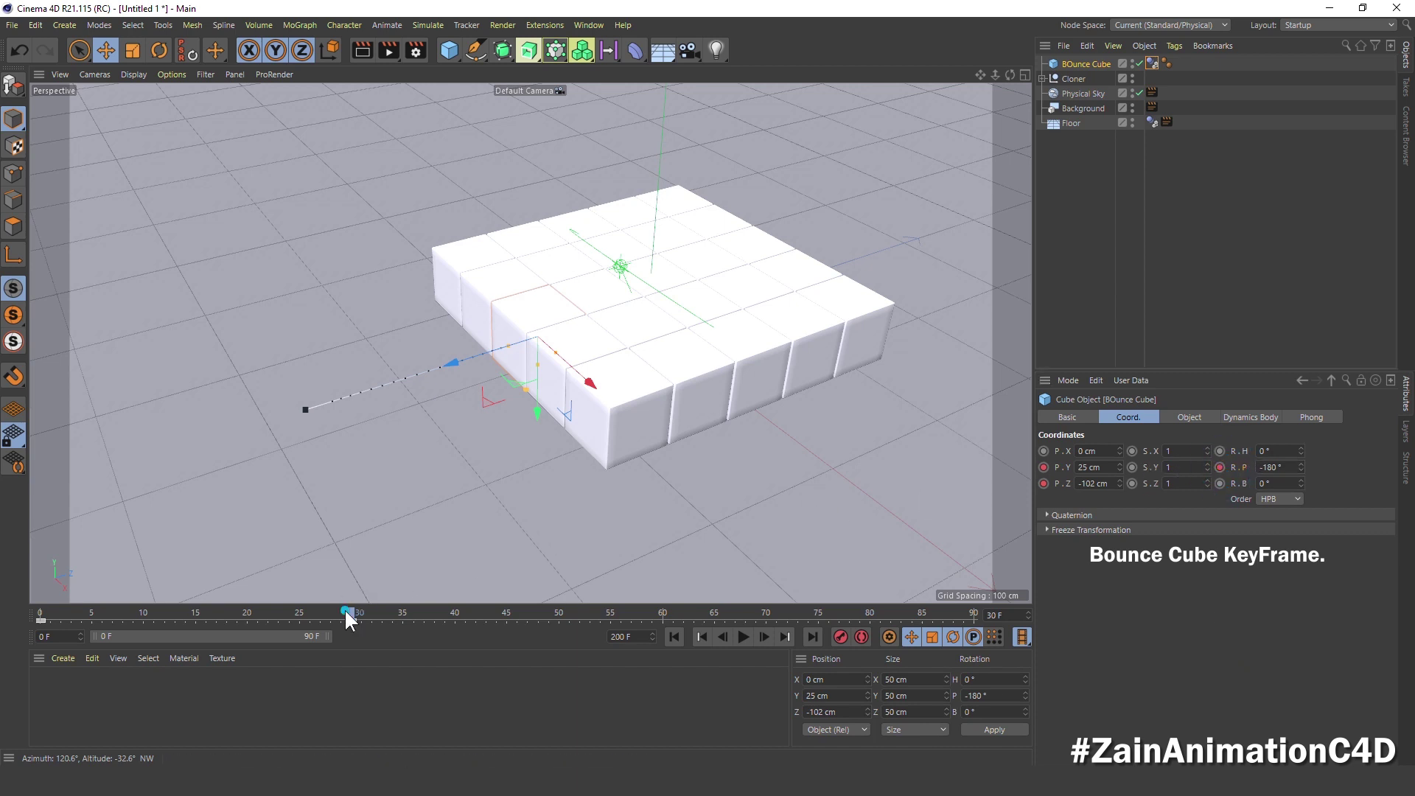
- Keyframe the Bounce Cube at P.Y 200 cm on frame 15 and play back the arc
mouse_move(343, 610)
left_mouse_down()
mouse_move(4, 621)
mouse_move(292, 628)
mouse_move(196, 631)
left_mouse_up()
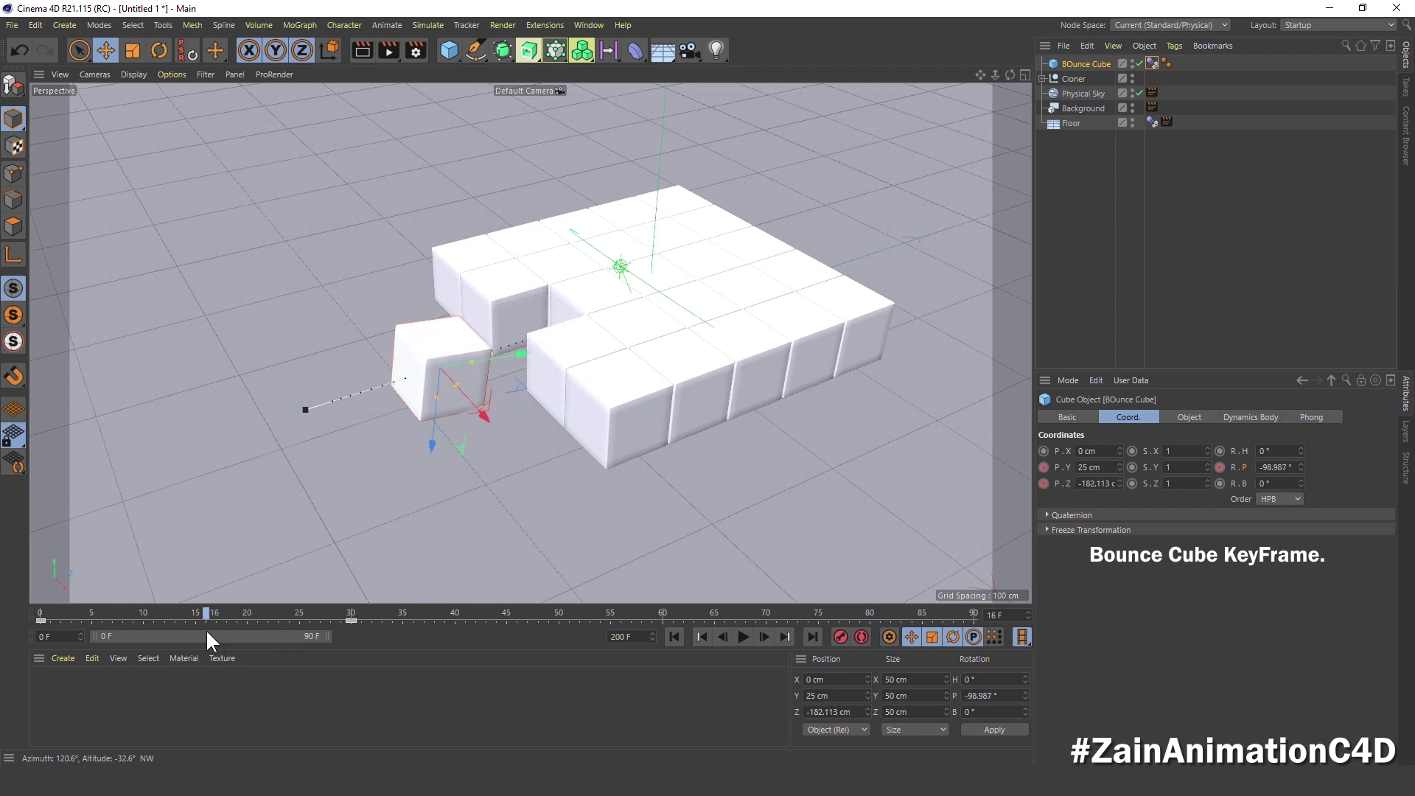
double_click(1092, 467)
type("200")
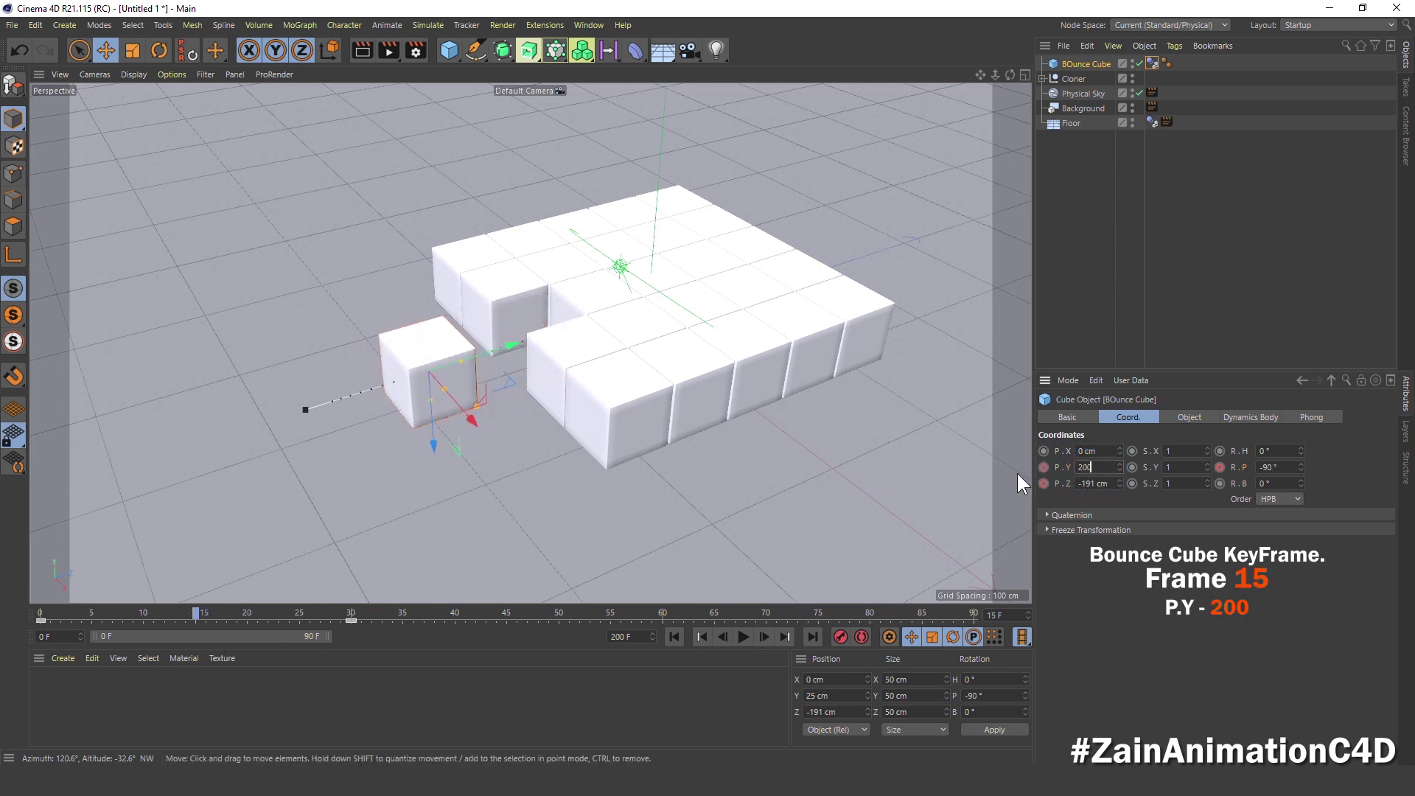
key("Return")
left_click(1044, 468)
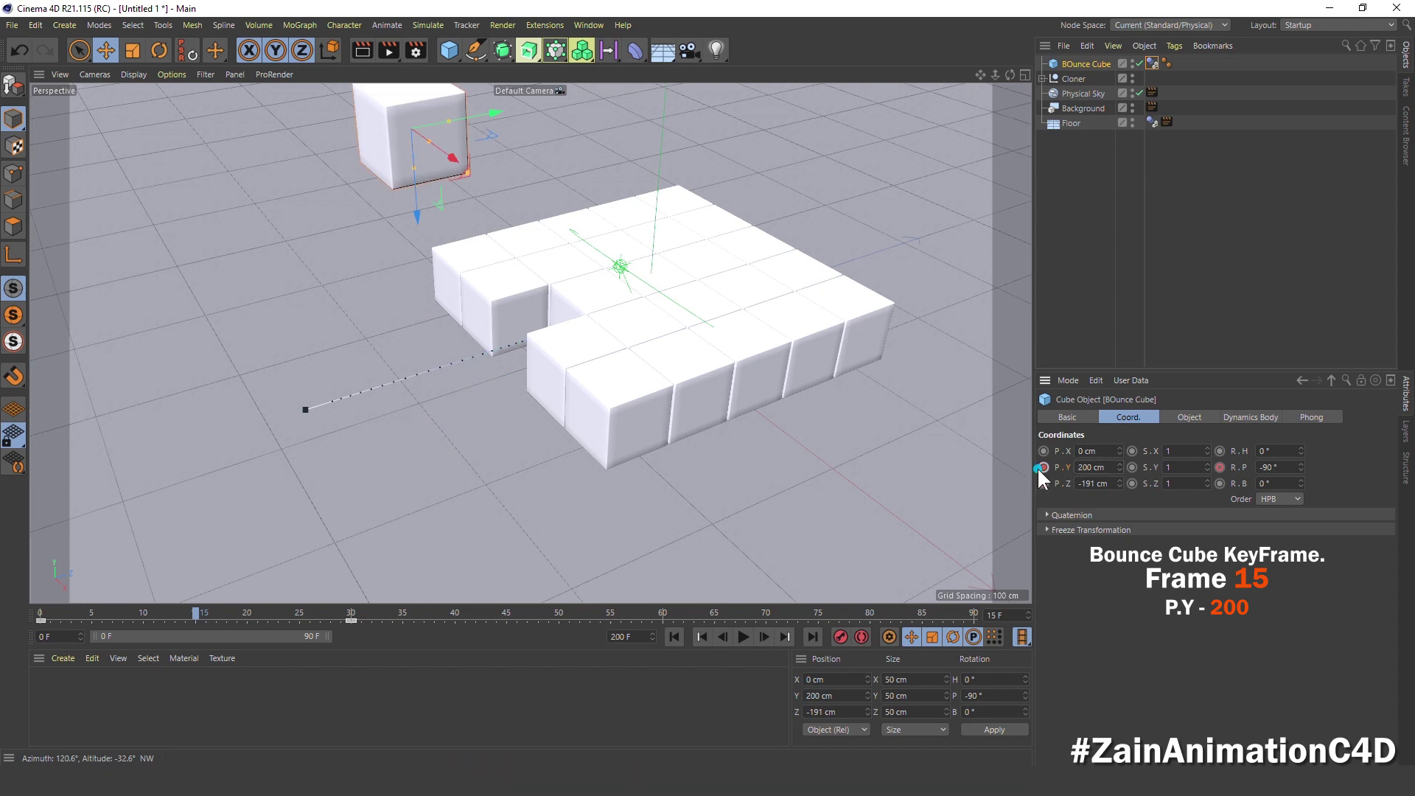
left_click(674, 637)
left_click(743, 636)
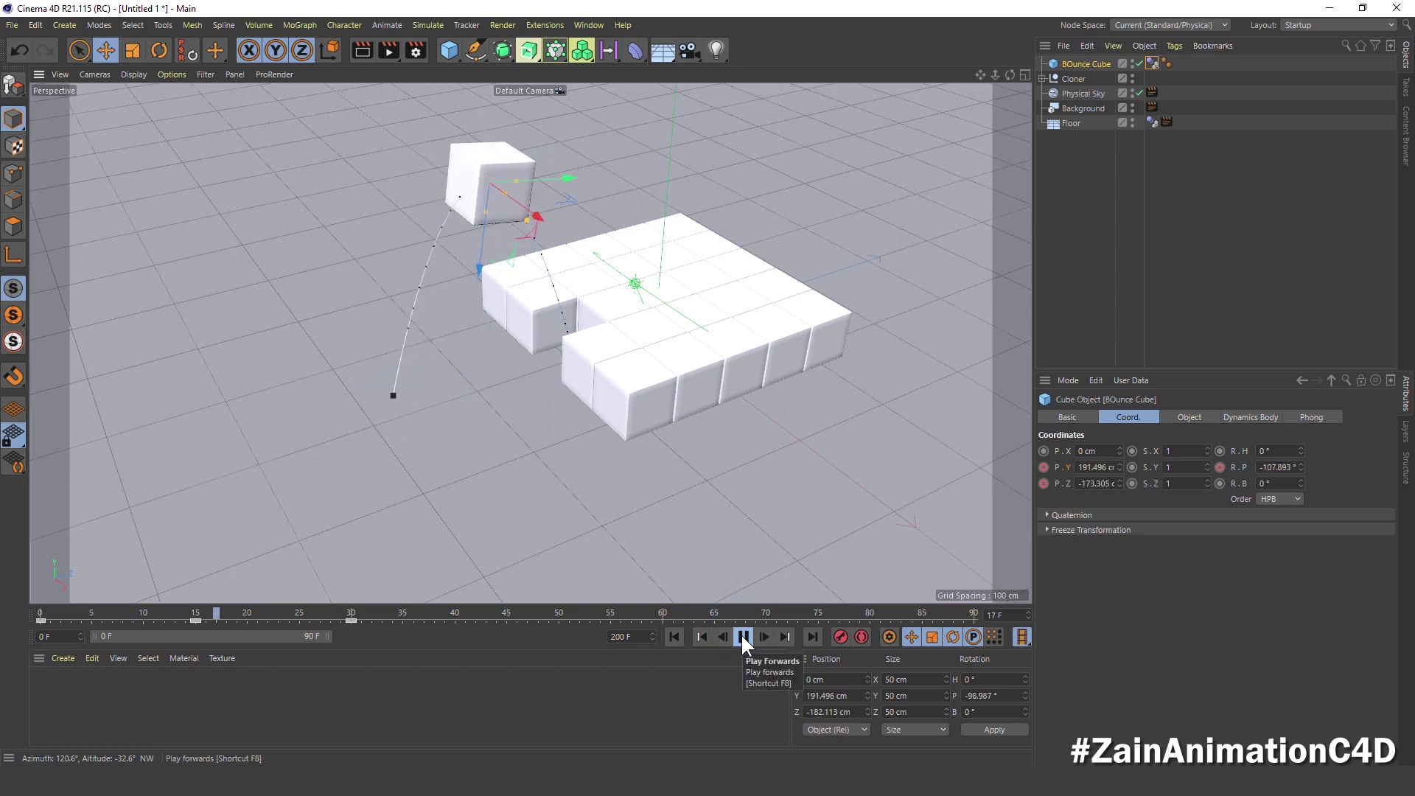
left_click(743, 636)
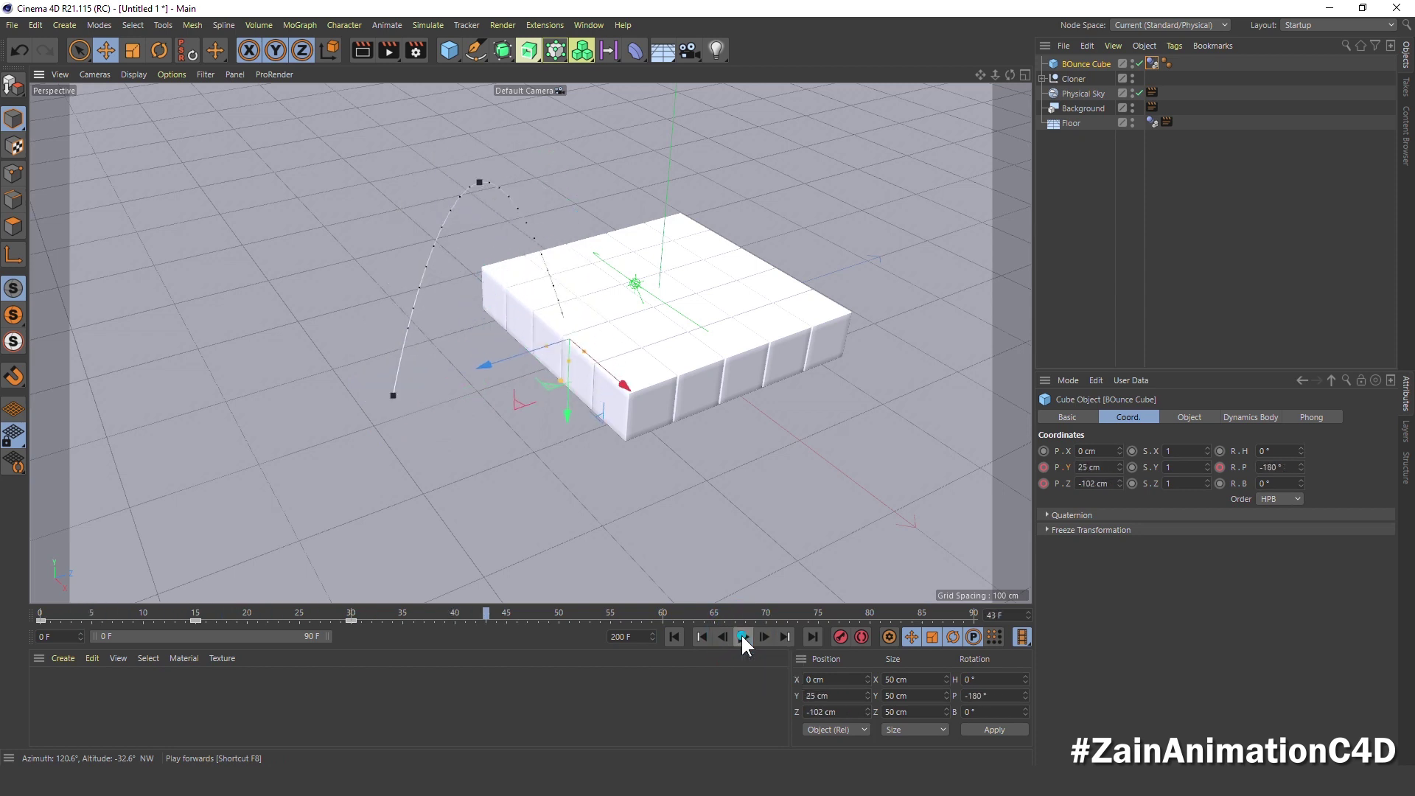
- Shorten the animation to 30 frames and play the bounce from frame 0
double_click(651, 636)
type("30")
key("Return")
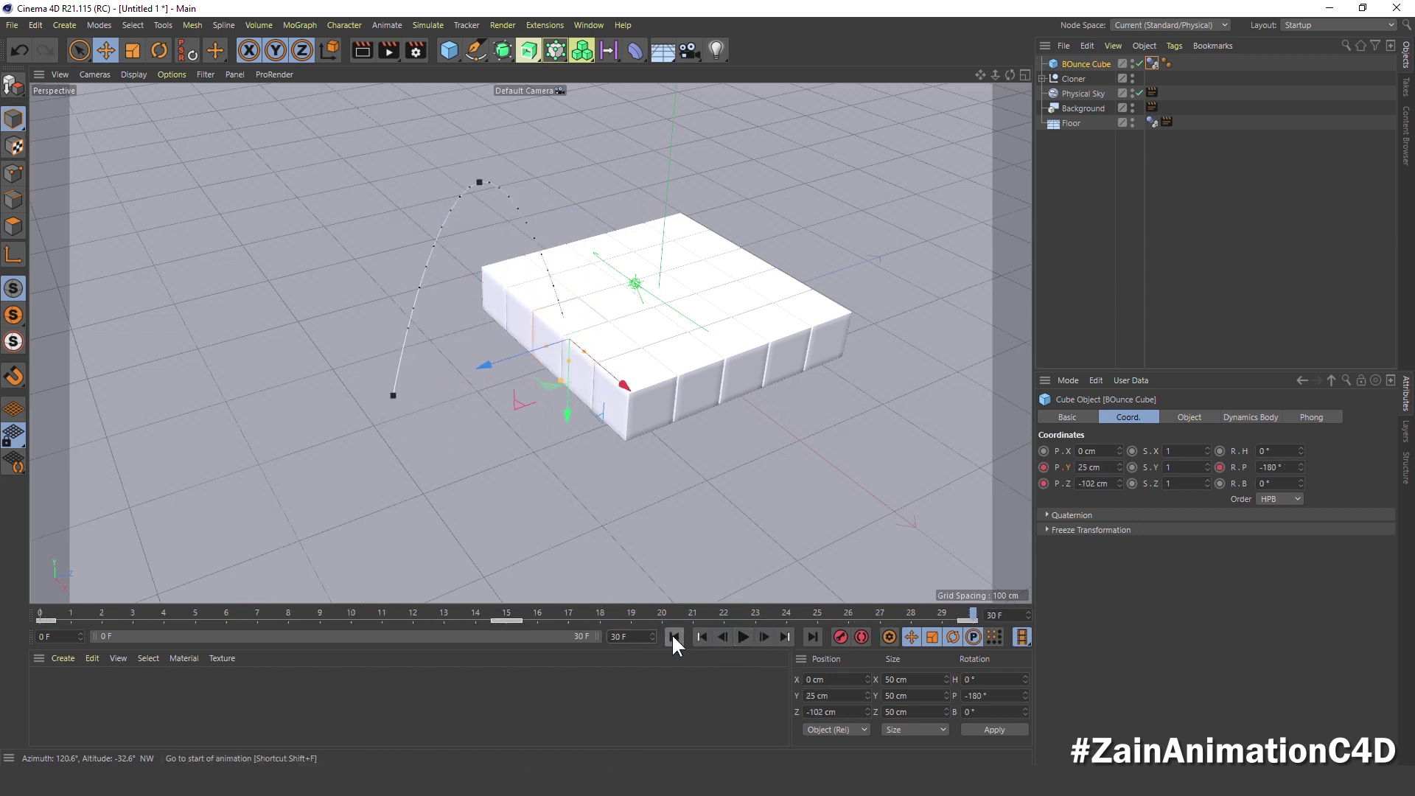
left_click(672, 635)
left_click(741, 636)
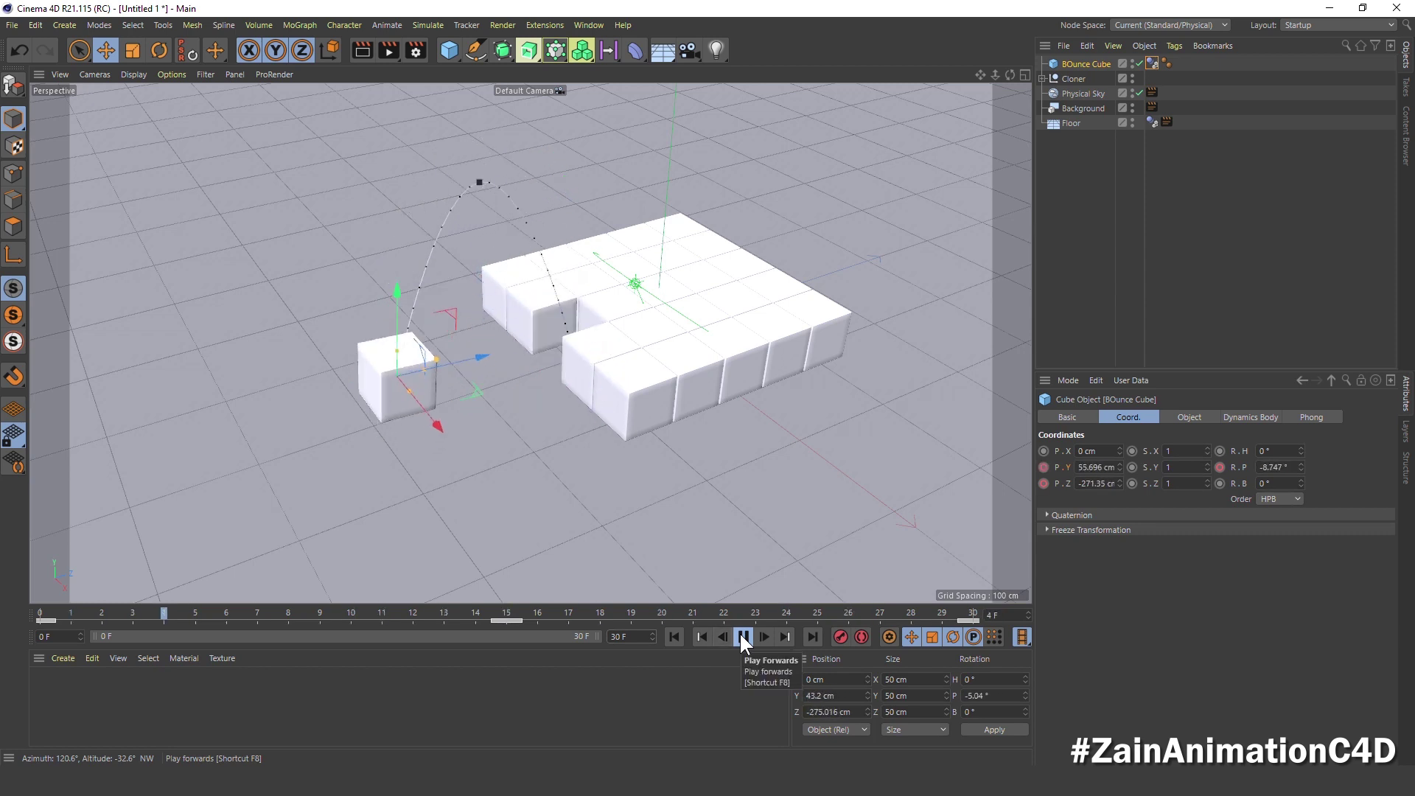
left_click(743, 635)
- Restore the 200-frame end, extend the preview range to 200, and replay from frame 0
type("200")
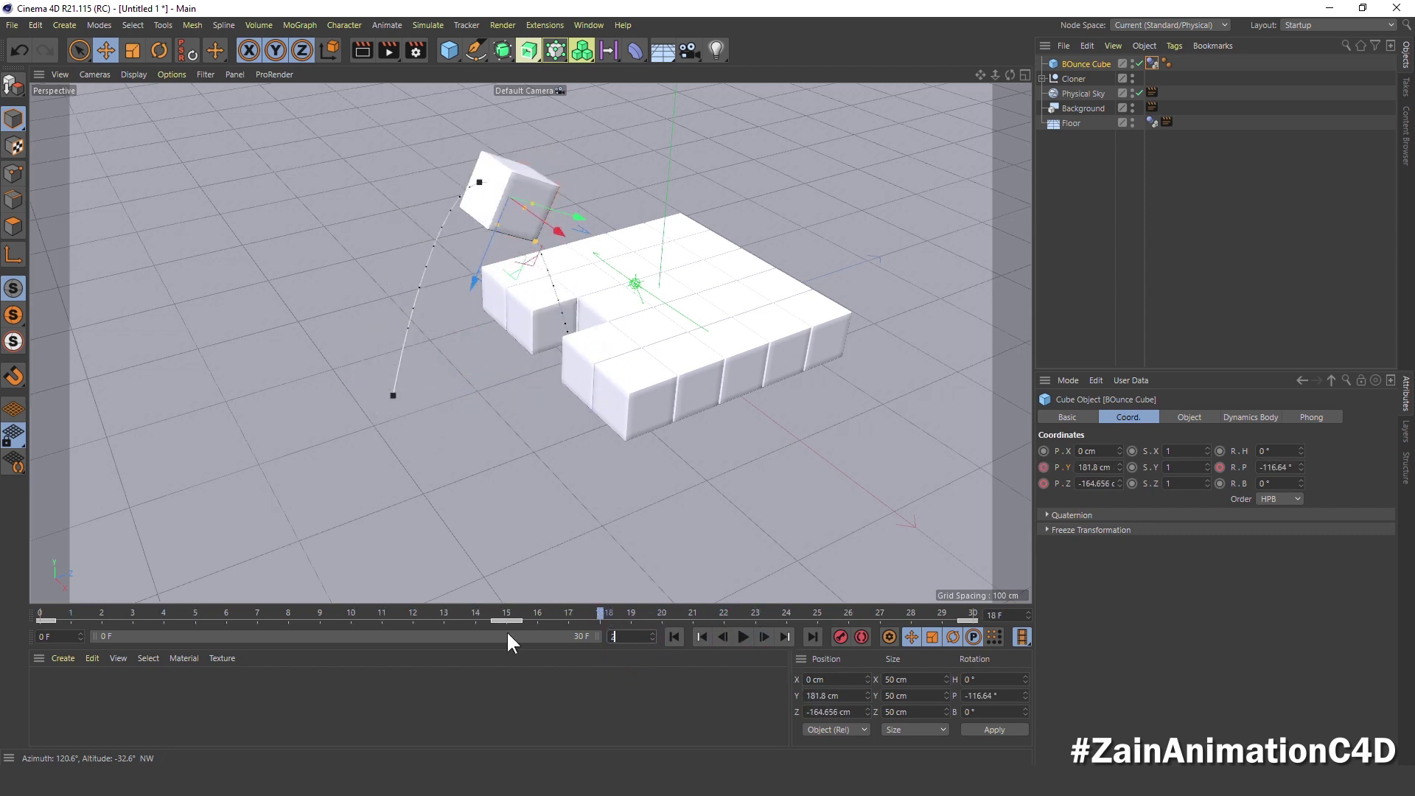
key("Return")
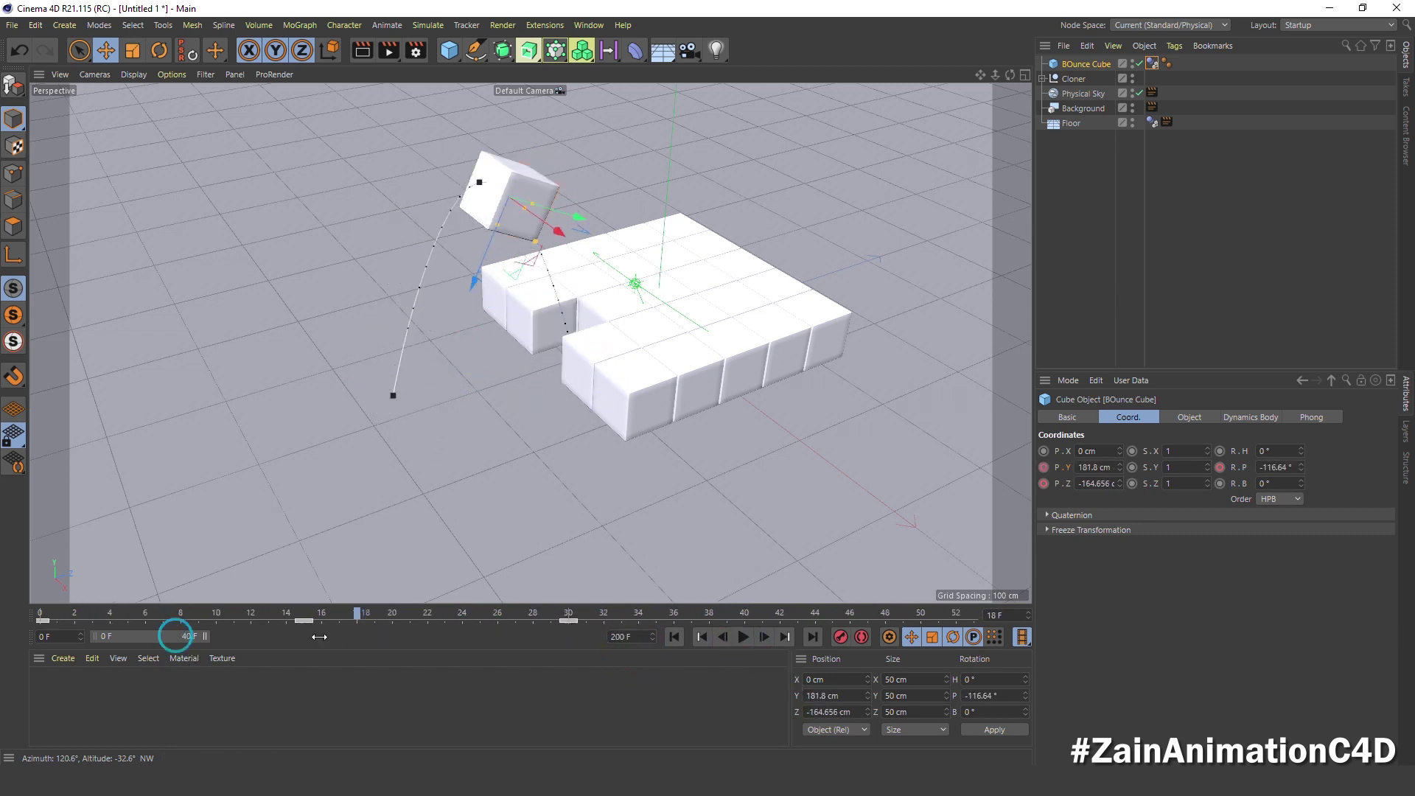
left_click_drag(178, 640, 596, 636)
left_click(674, 636)
left_click(743, 637)
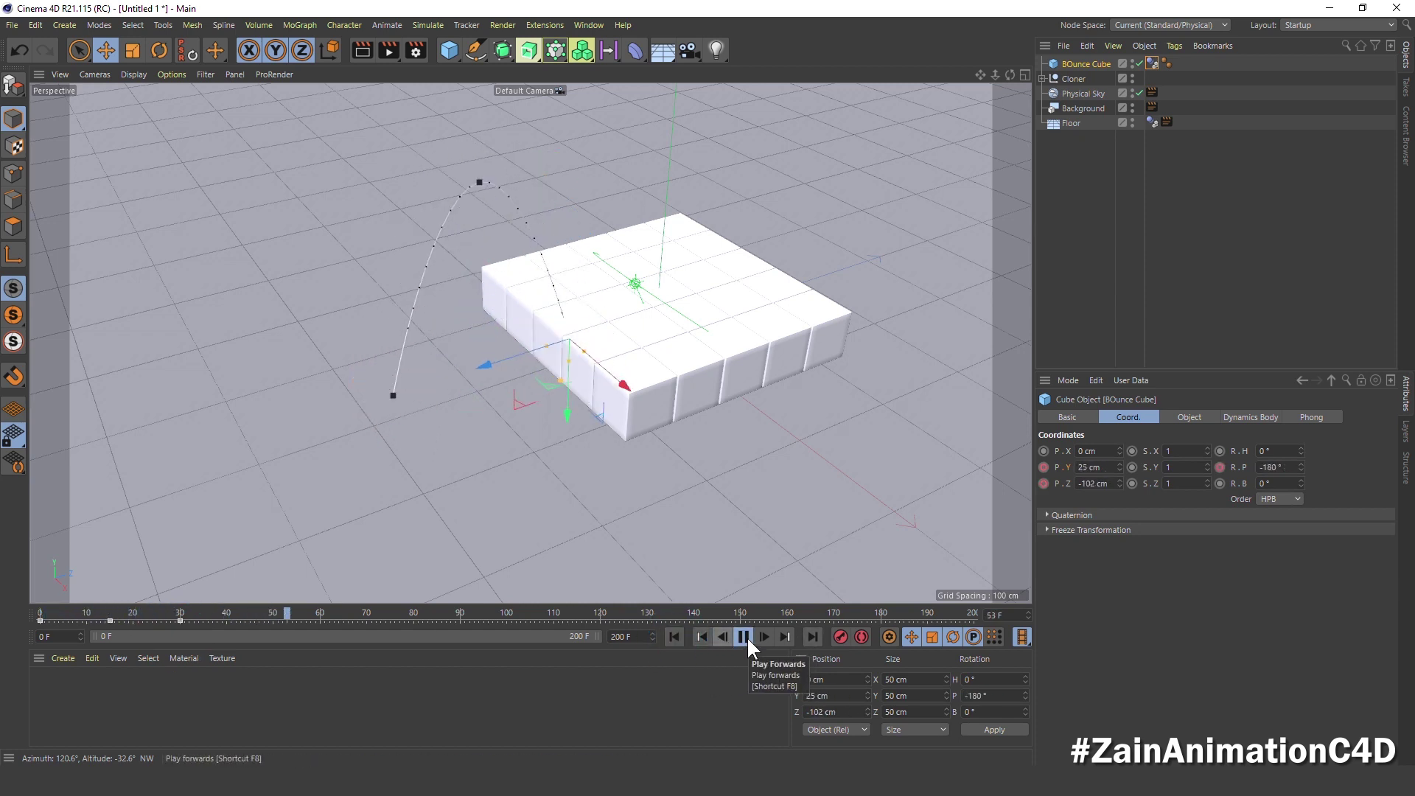
left_click(743, 637)
left_click(674, 637)
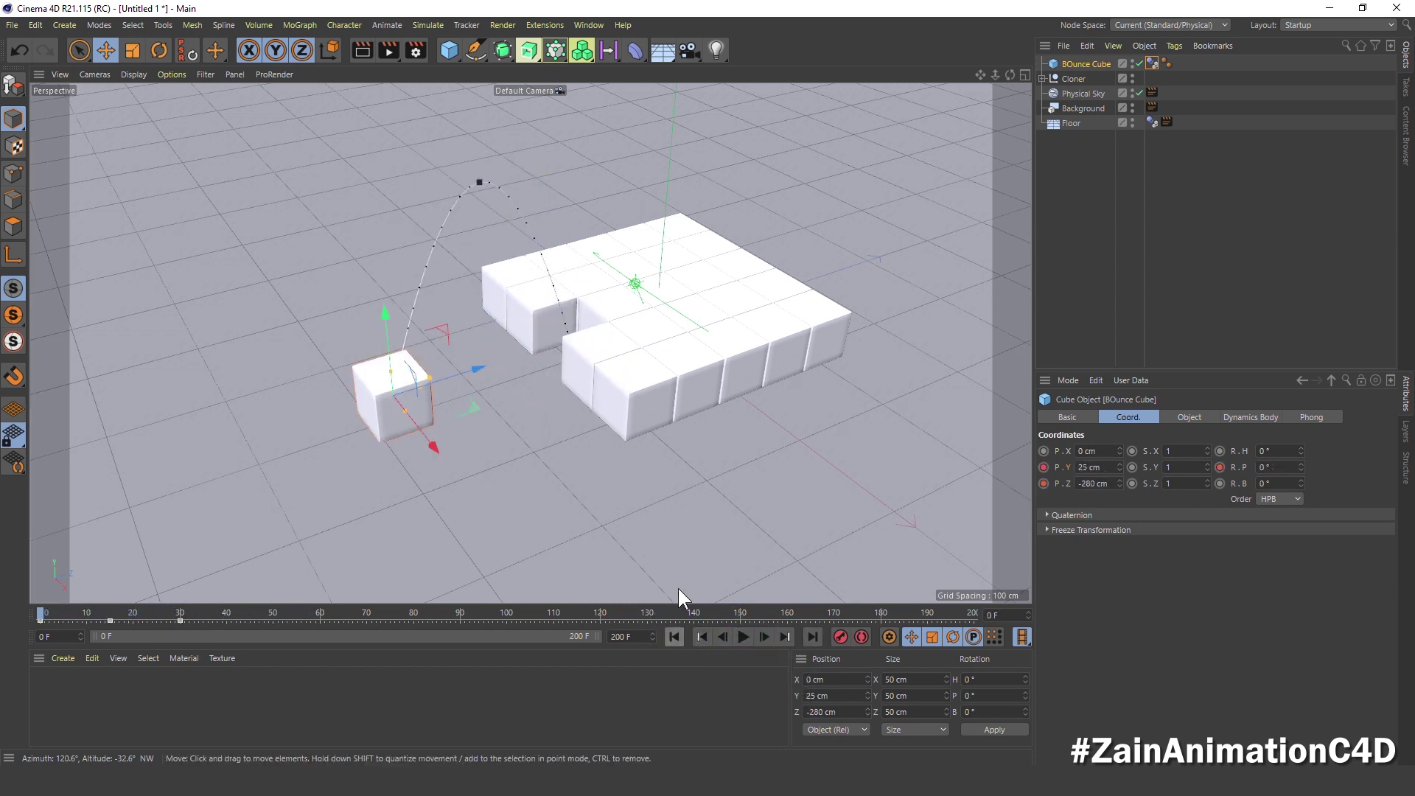
left_click(590, 28)
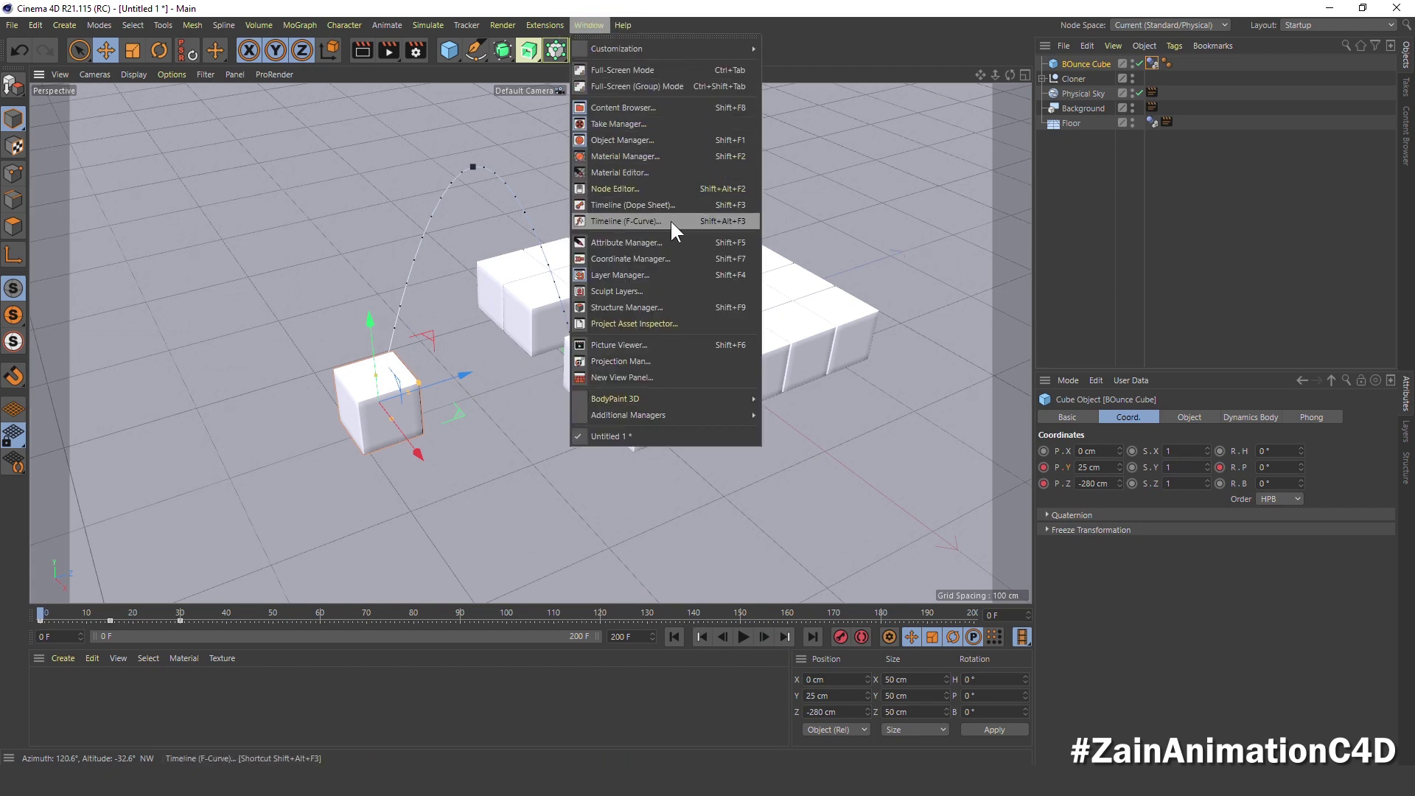
- Open the F-Curve timeline and make the Bounce Cube's Rotation.P keys linear
left_click(670, 221)
left_click_drag(898, 224, 941, 193)
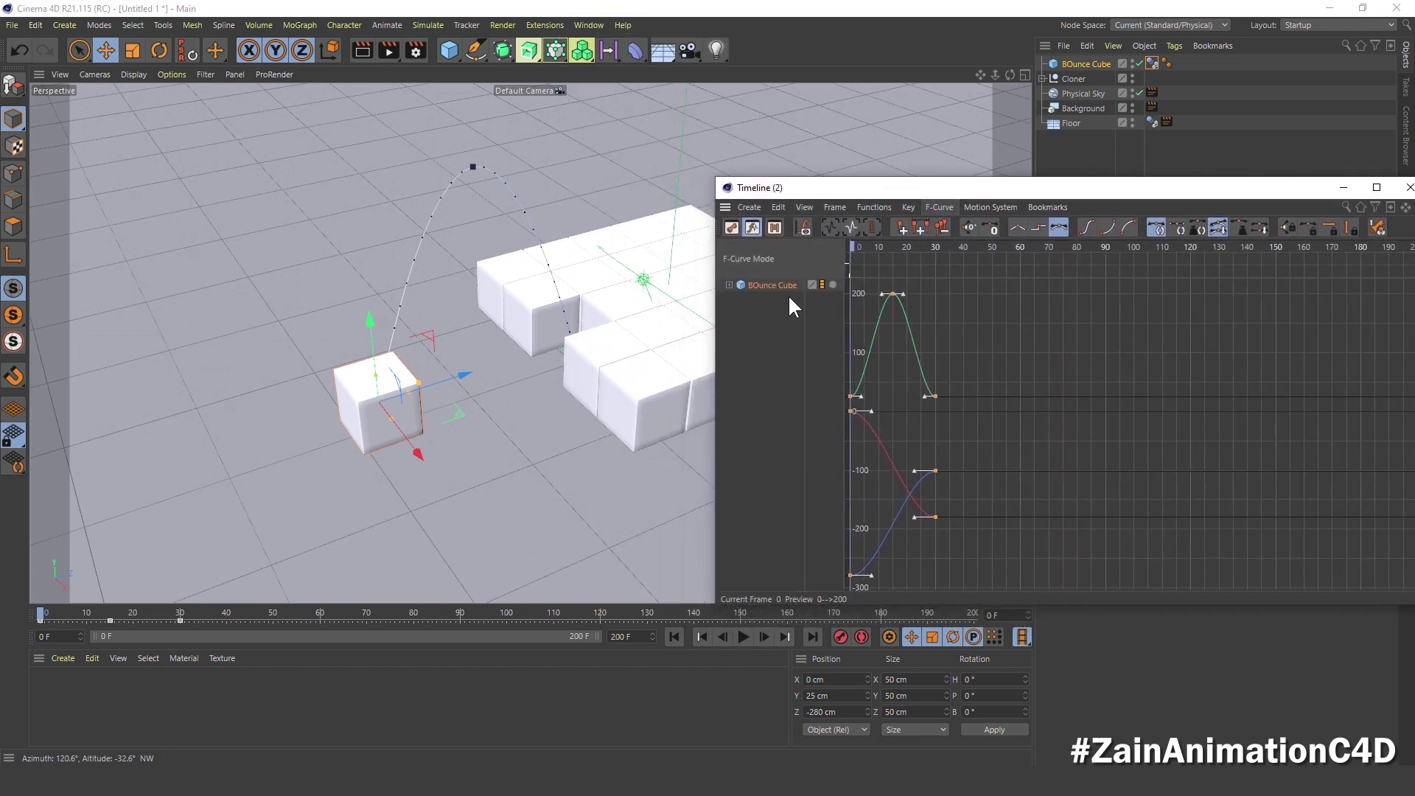
left_click(728, 284)
left_click(743, 326)
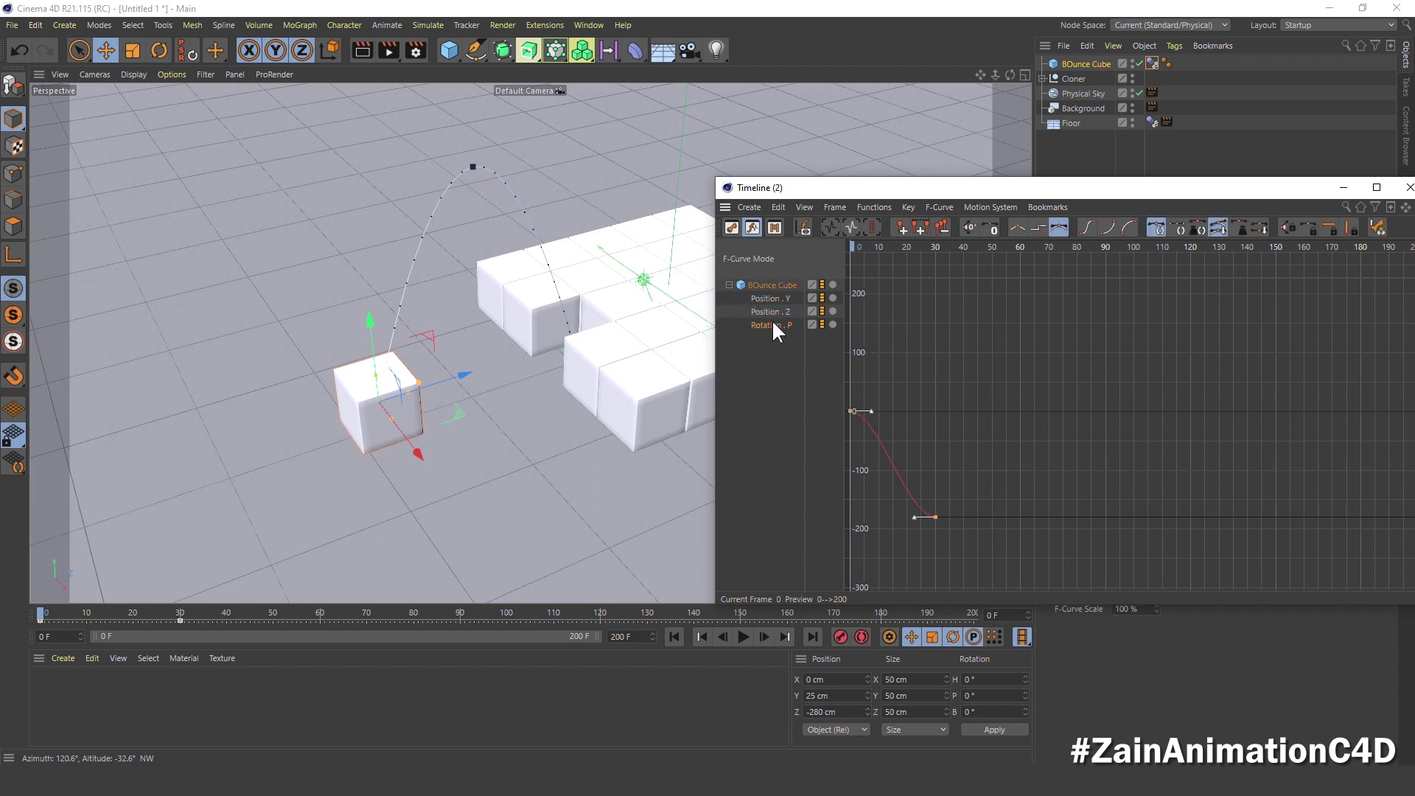
middle_click_drag(905, 409, 927, 406)
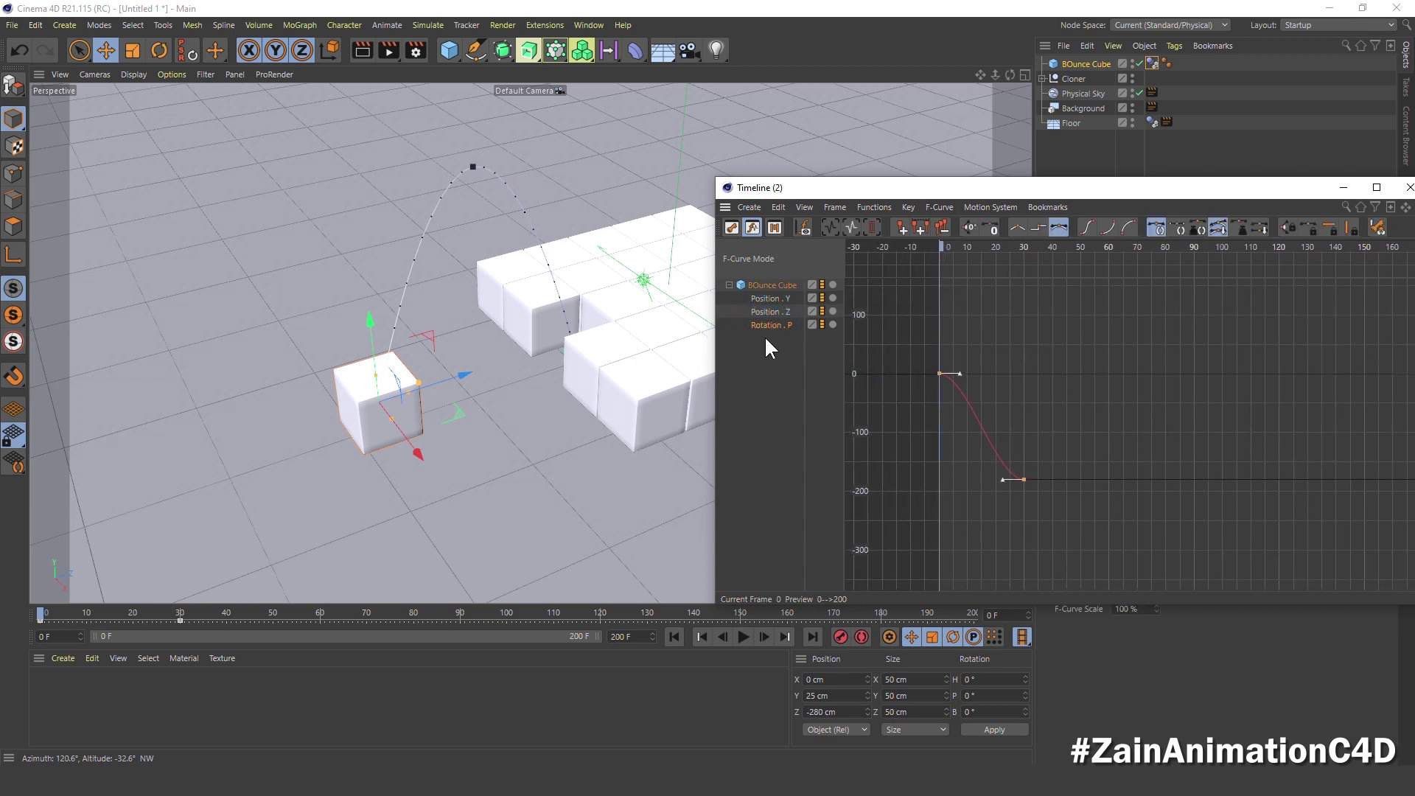
left_click(933, 375)
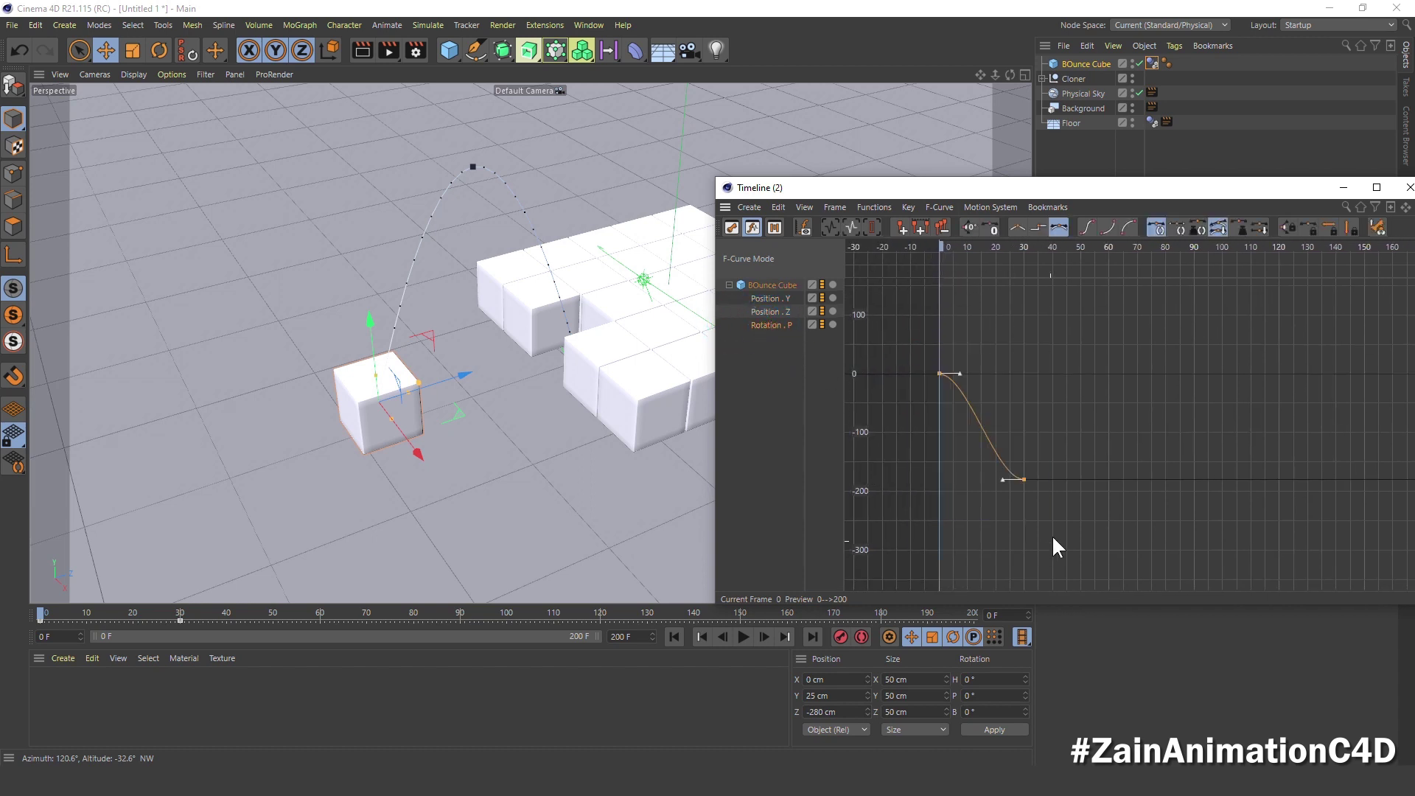
left_click(1016, 226)
- Make both Position.Z keys linear and replay the animation to check the change
left_click(769, 313)
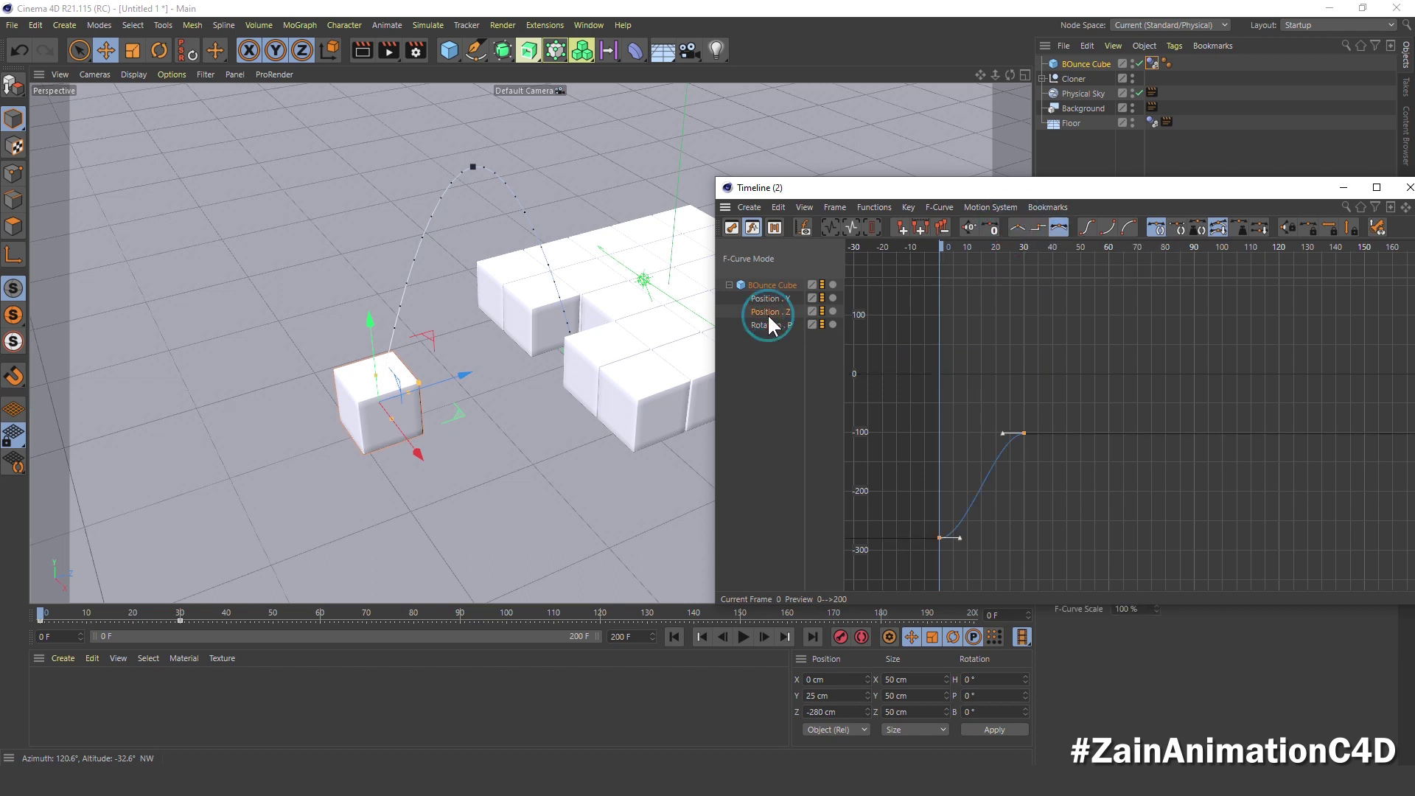
left_click_drag(1087, 421, 886, 592)
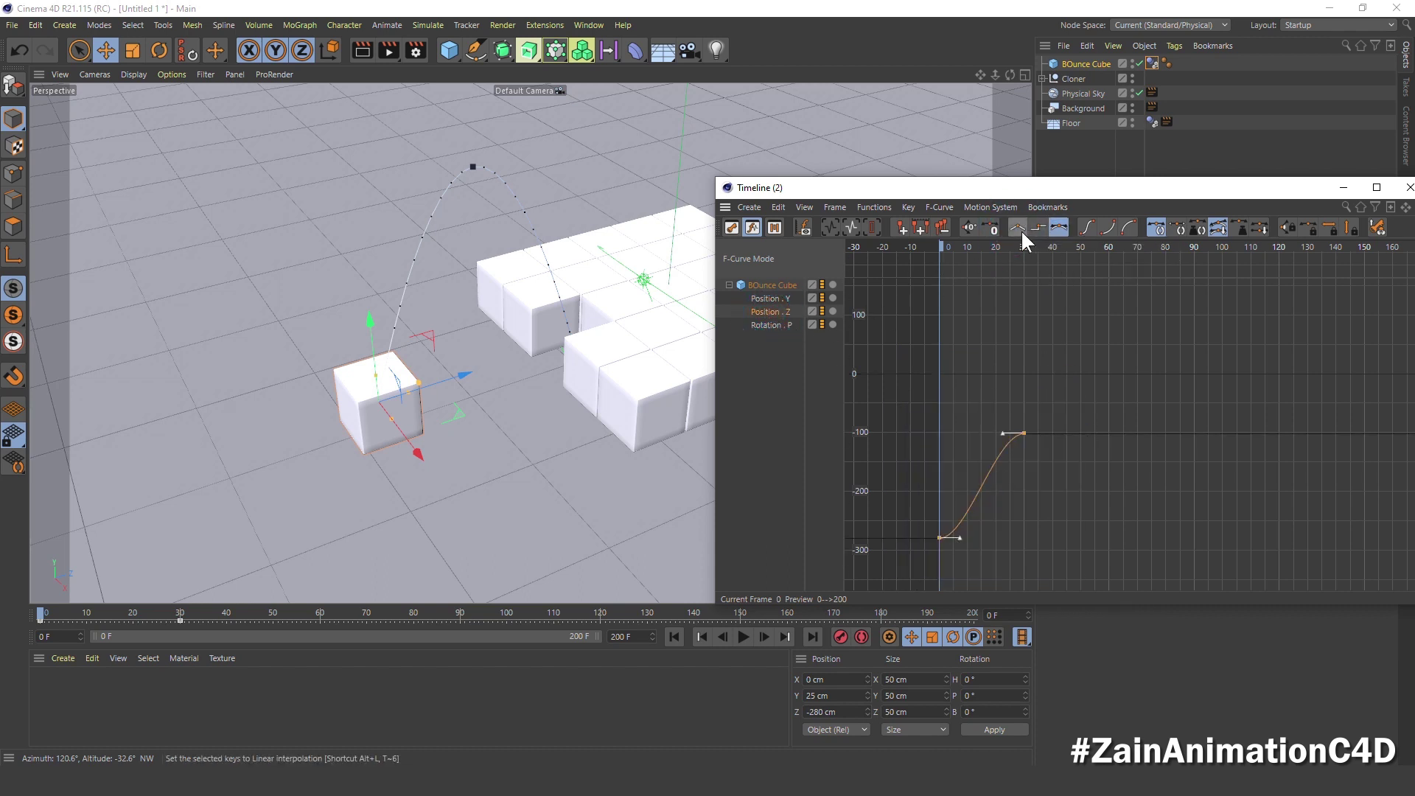
left_click(1018, 227)
left_click(680, 637)
left_click(743, 637)
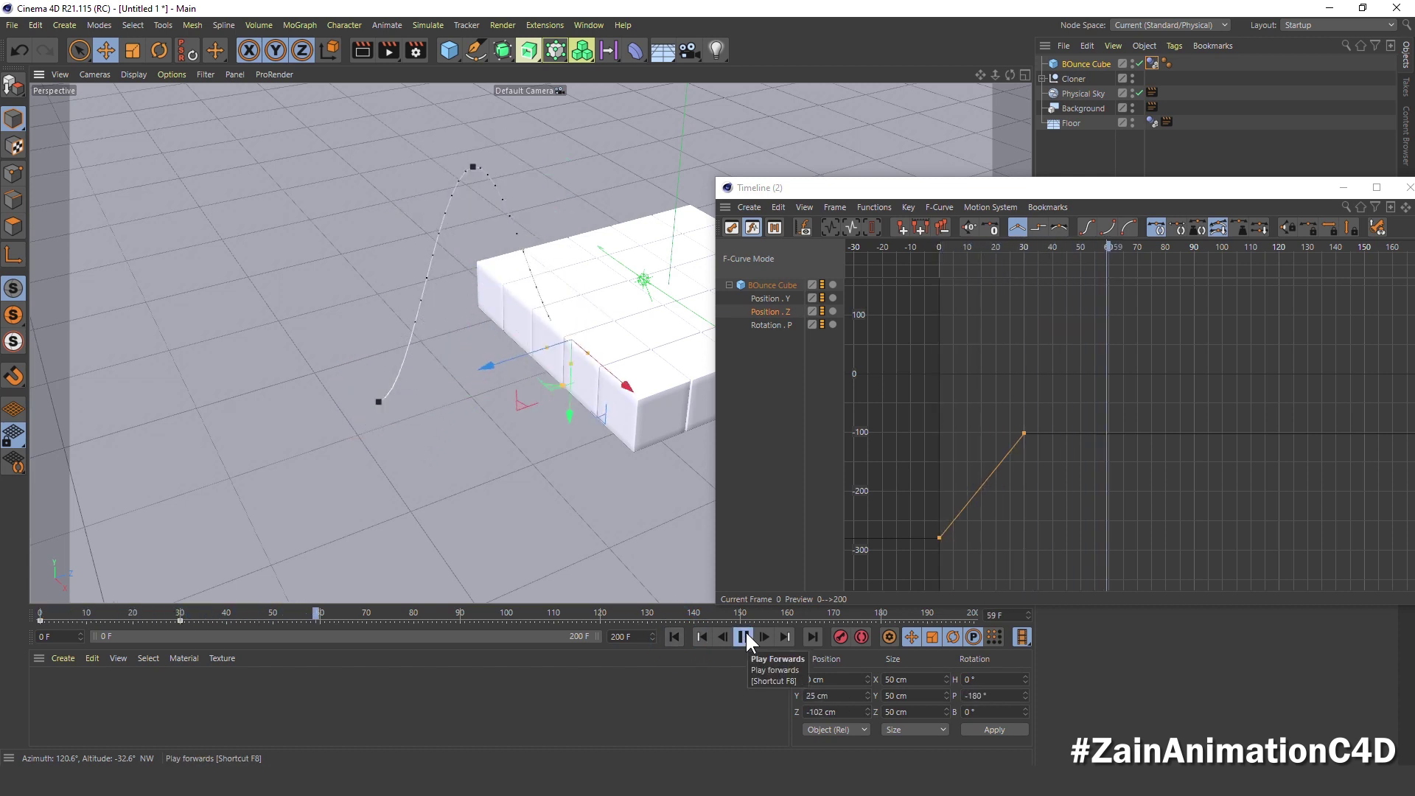
left_click(675, 636)
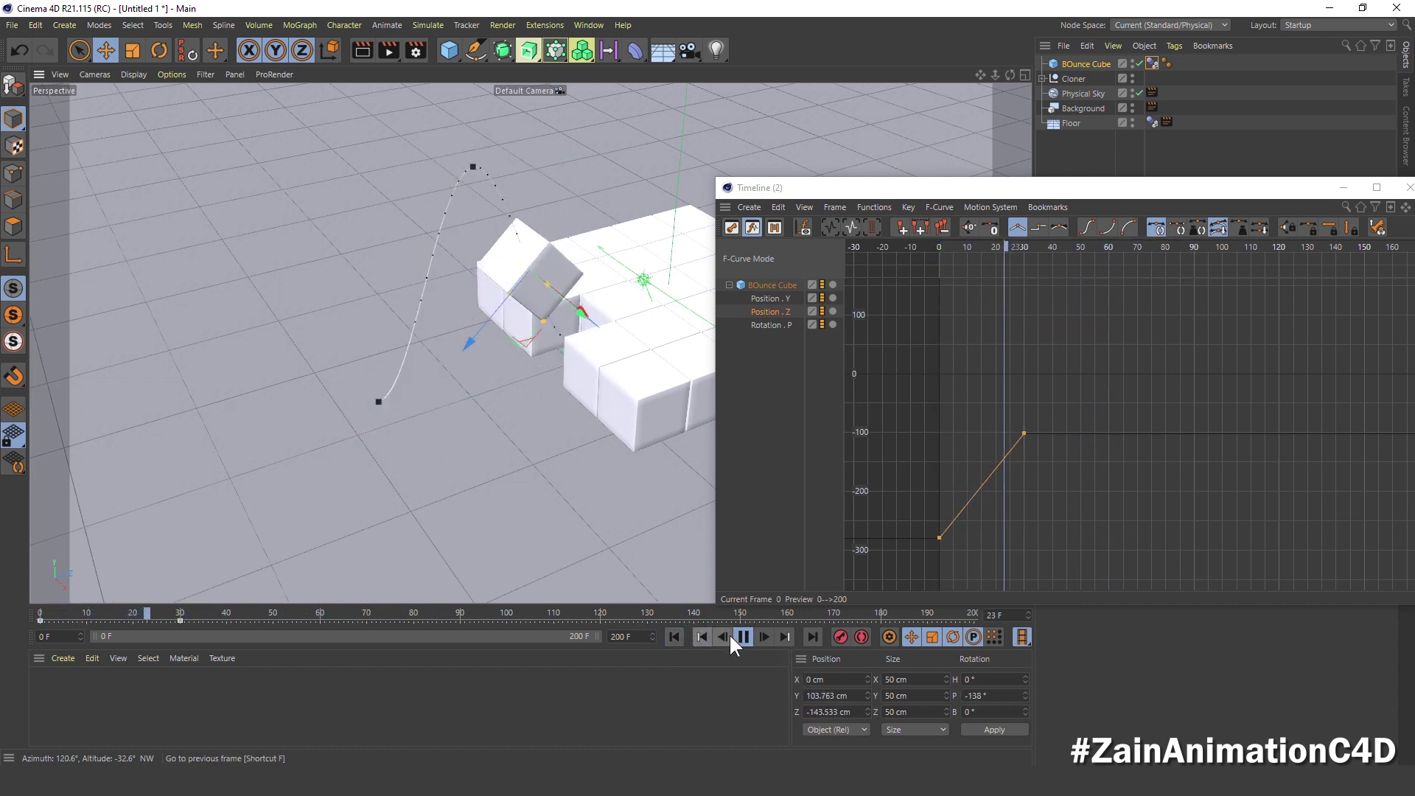
left_click(743, 637)
left_click(676, 634)
left_click(745, 635)
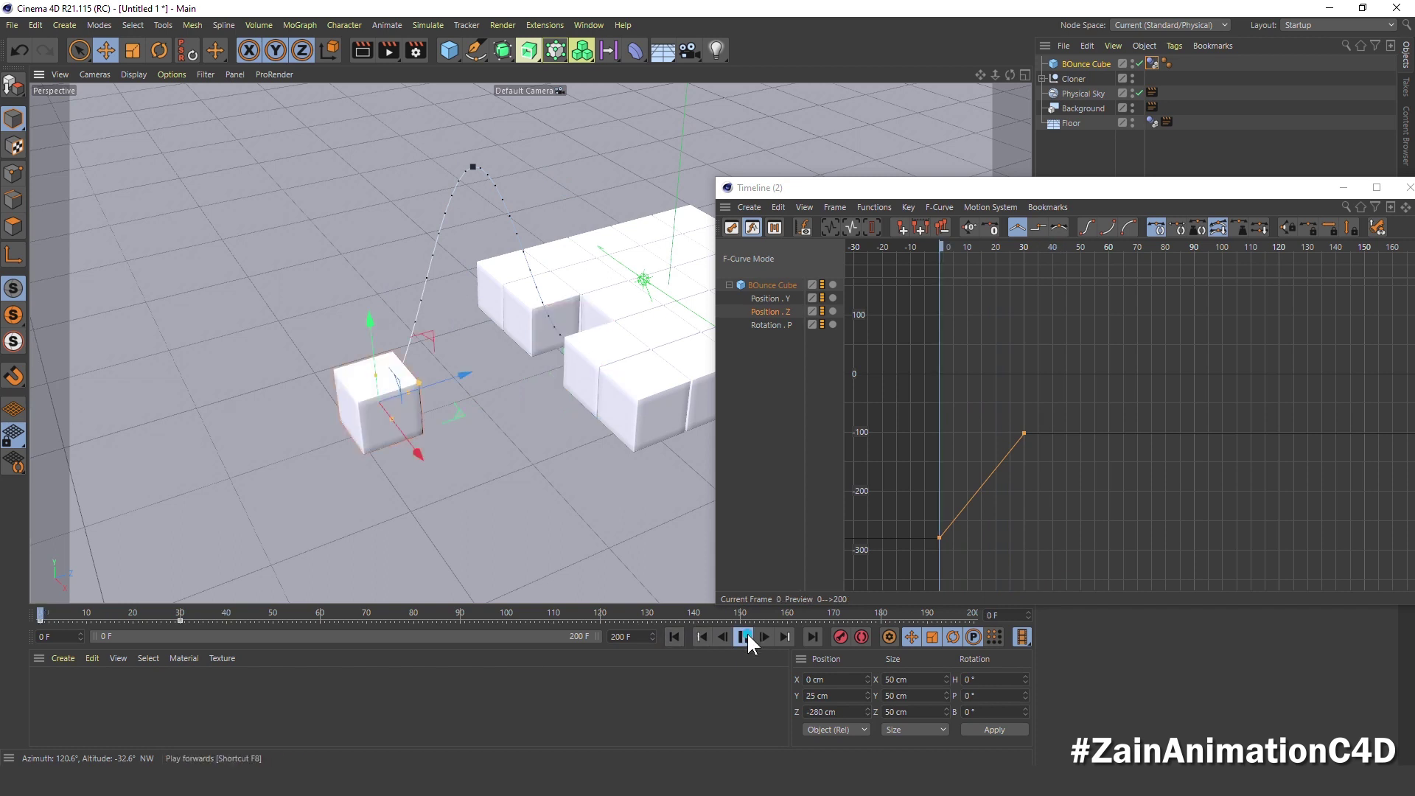
left_click(745, 637)
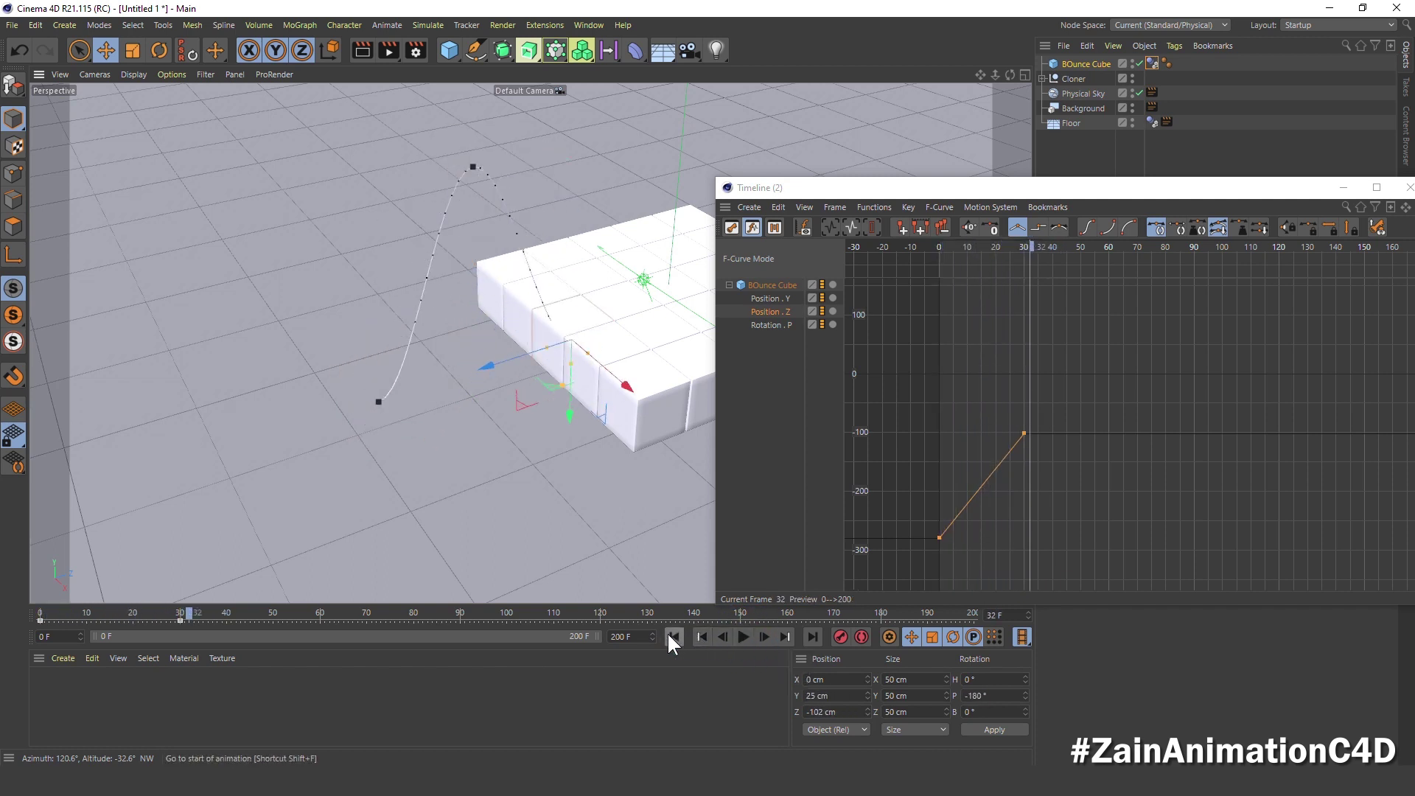
left_click(673, 637)
- End the scene at frame 50 and play the shortened animation
type("50")
key("Return")
left_click(743, 637)
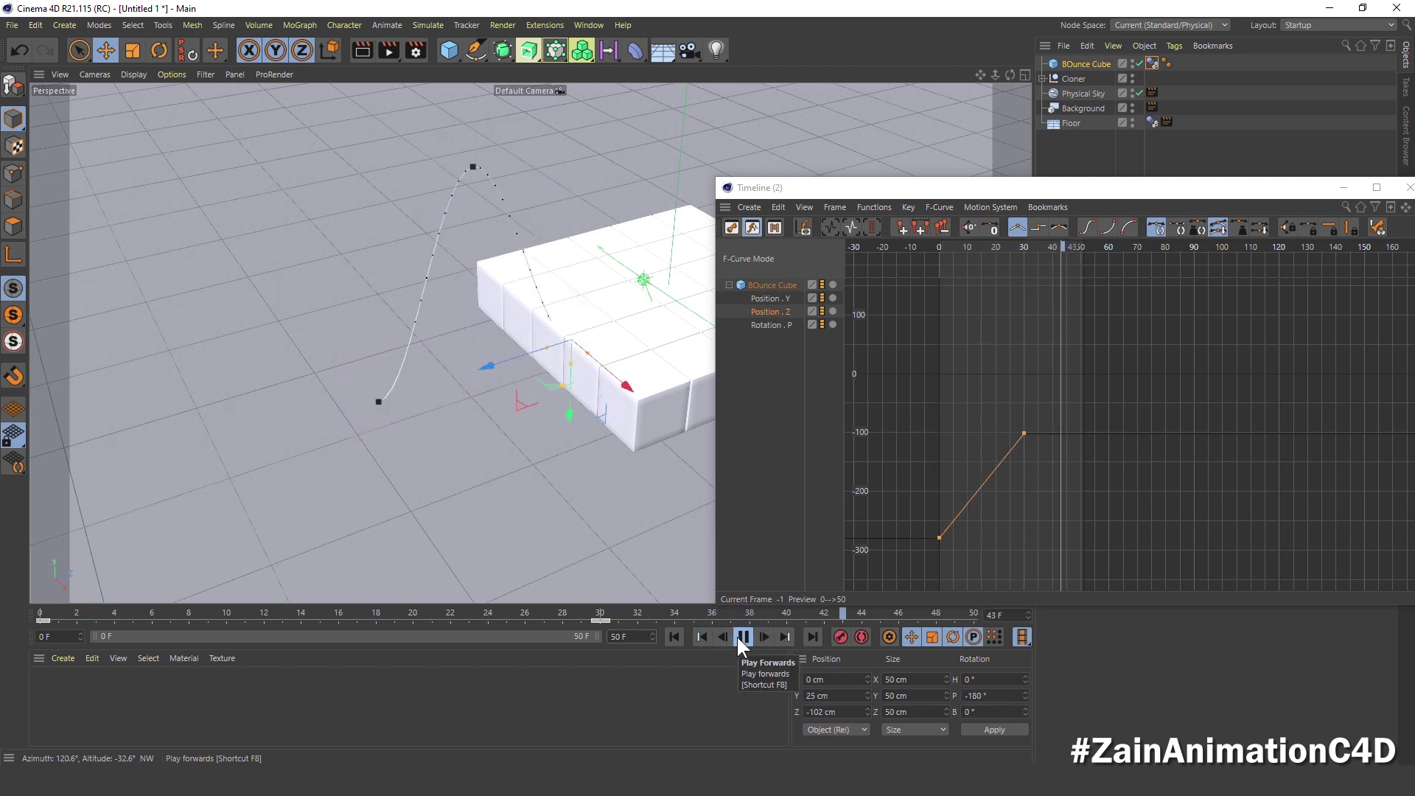
left_click(741, 637)
left_click(673, 637)
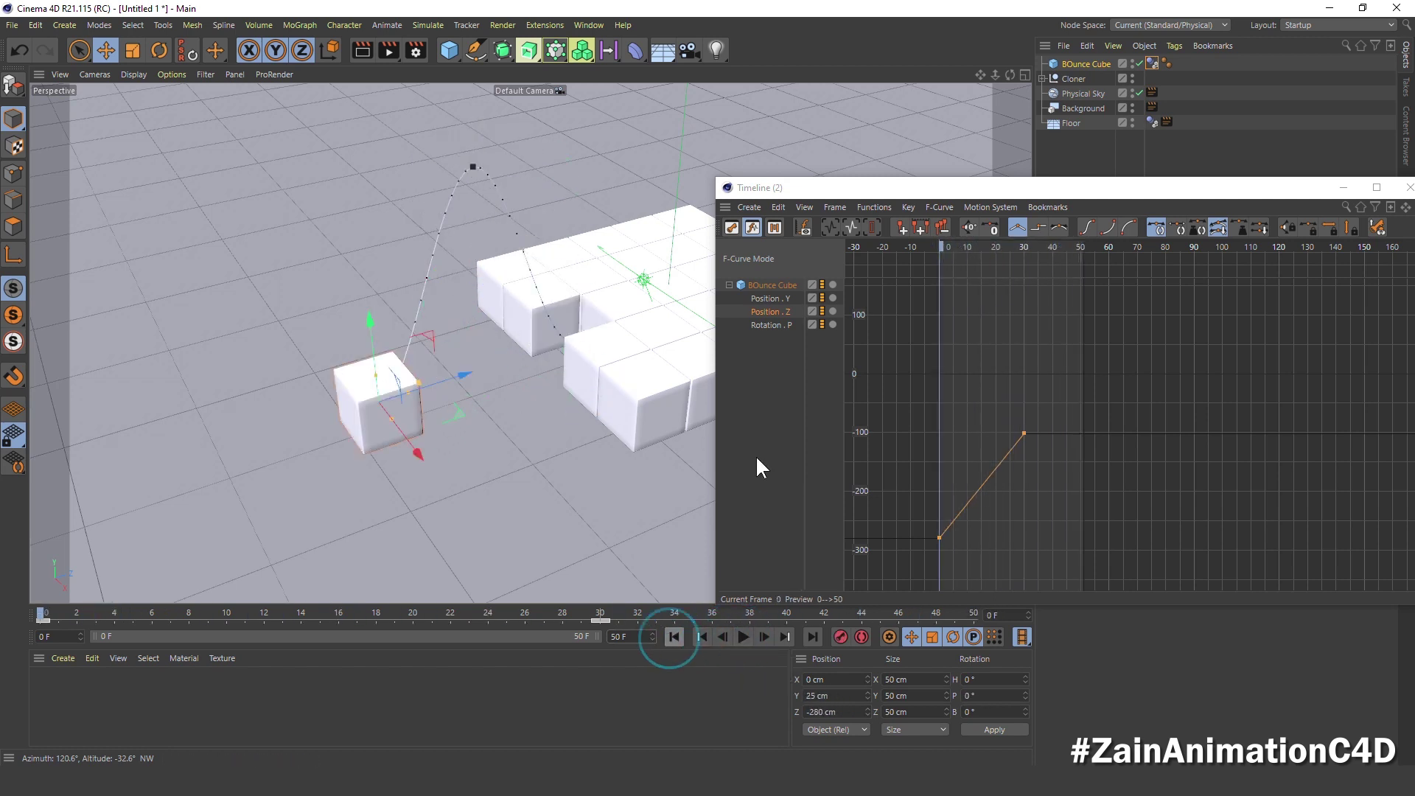
- Frame the Position.Y height curve, select its keys, and preview the bounce
left_click(771, 297)
key("h")
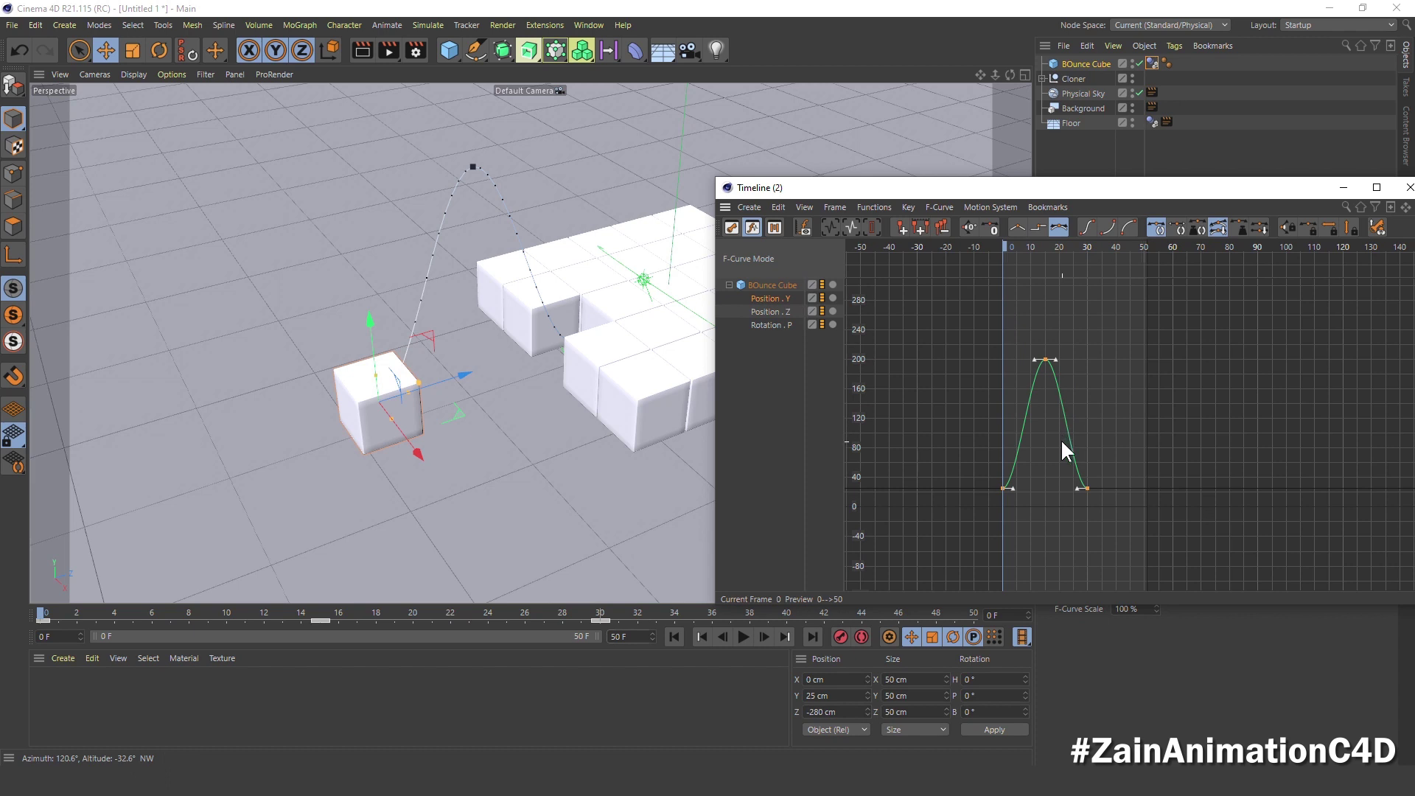
scroll(1067, 466, "up", 1, "ctrl")
left_click_drag(1105, 180, 1100, 178)
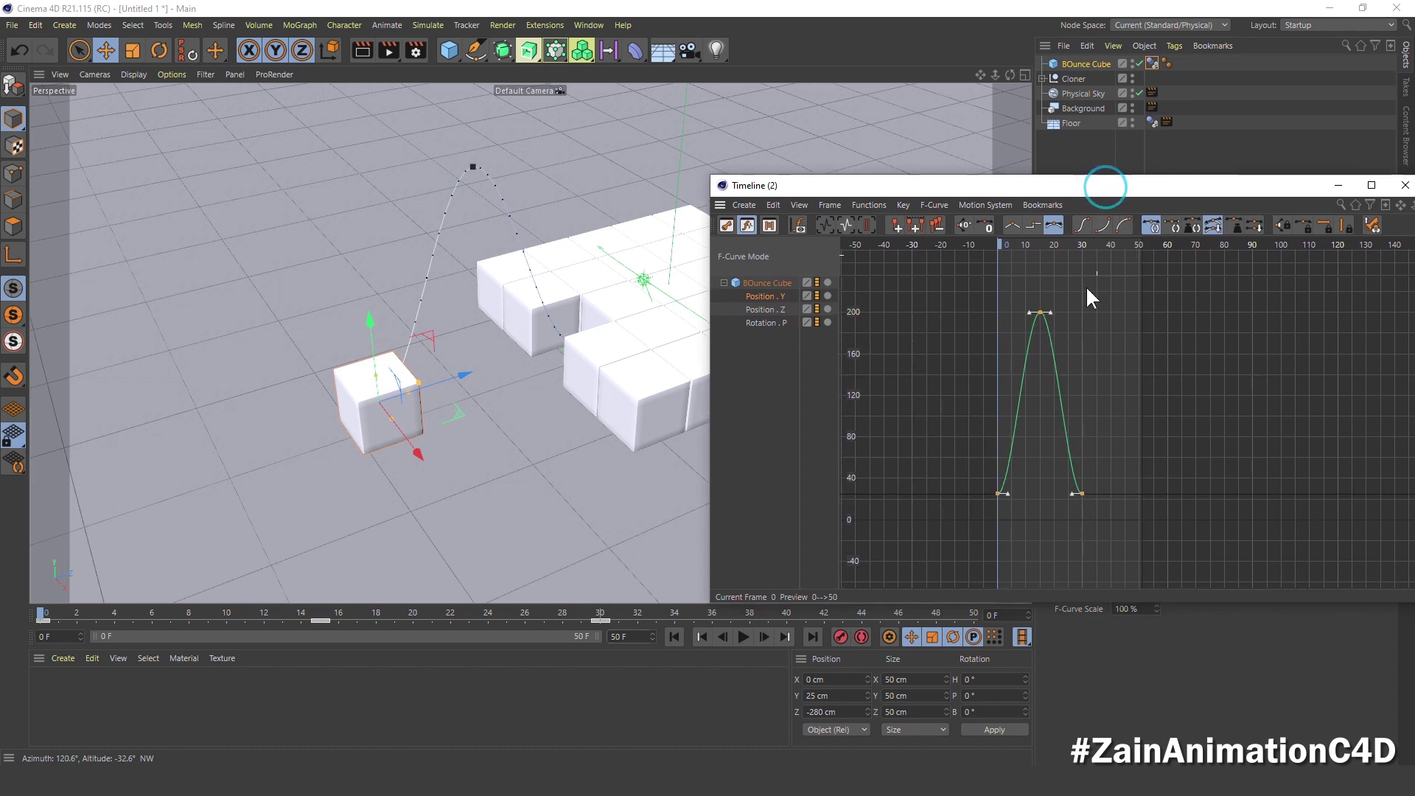
mouse_move(1040, 474)
left_mouse_down()
mouse_move(971, 524)
mouse_move(1096, 472)
mouse_move(1082, 493)
mouse_move(966, 471)
mouse_move(998, 494)
left_mouse_up()
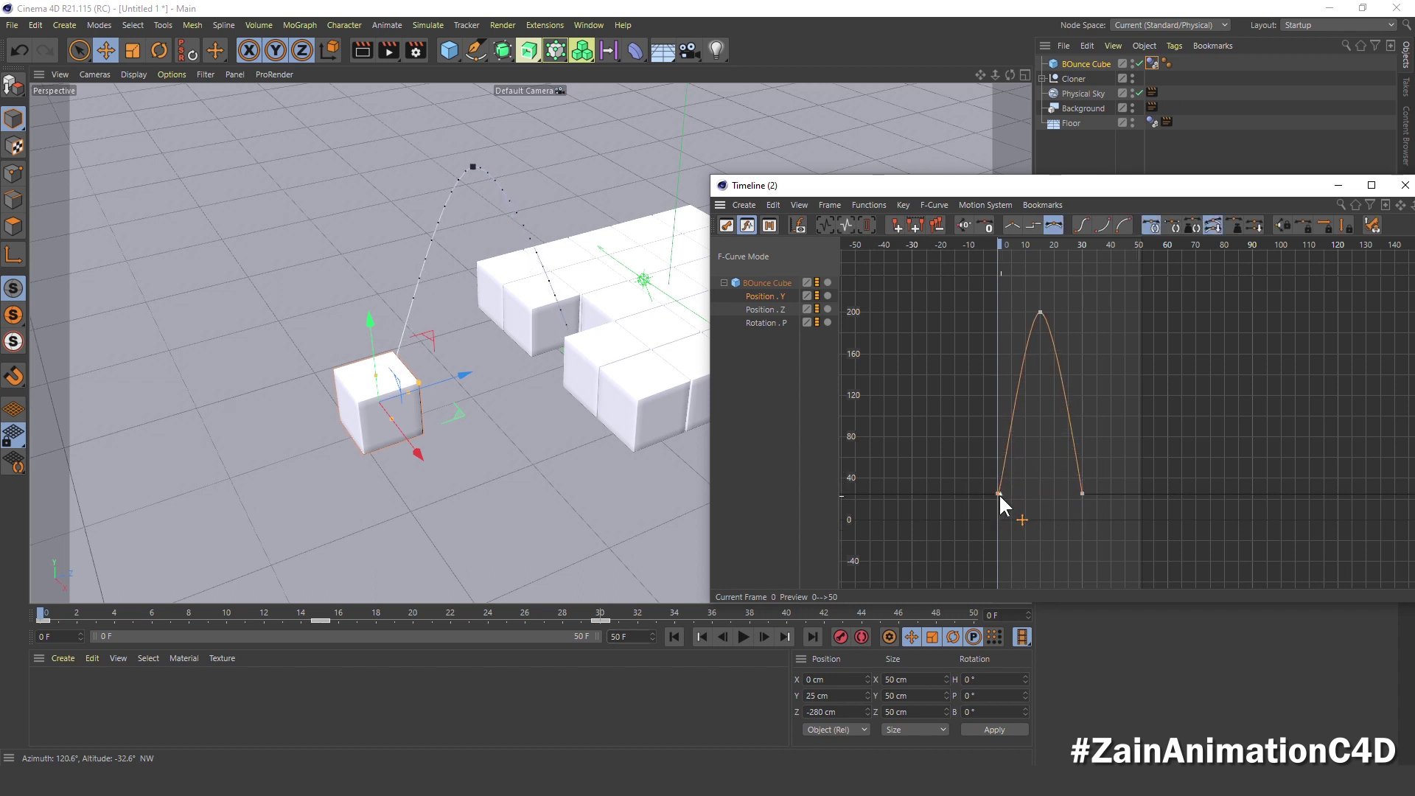
left_click(674, 636)
left_click(744, 636)
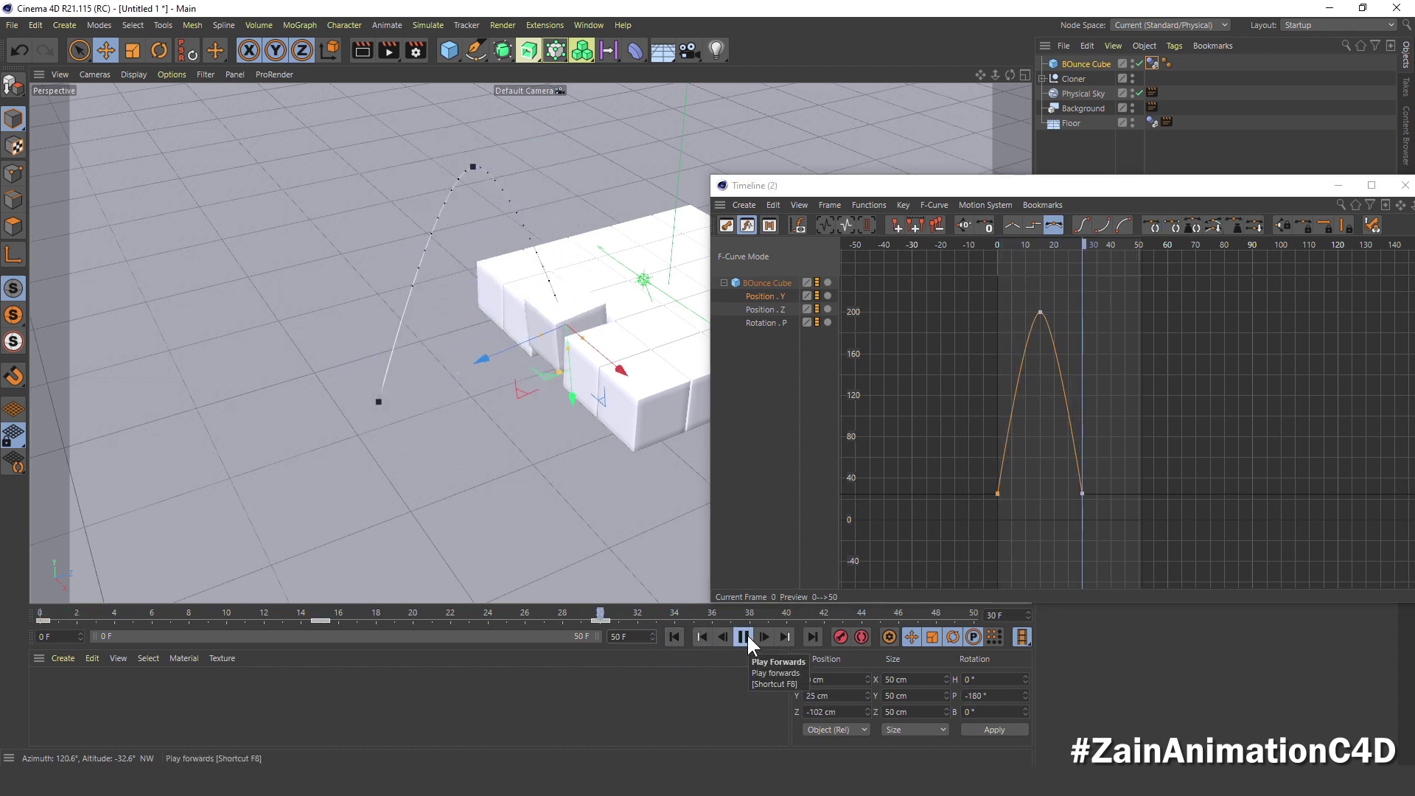
left_click(745, 636)
- Lengthen the peak key's tangents to round the arc, then preview it
left_click(685, 638)
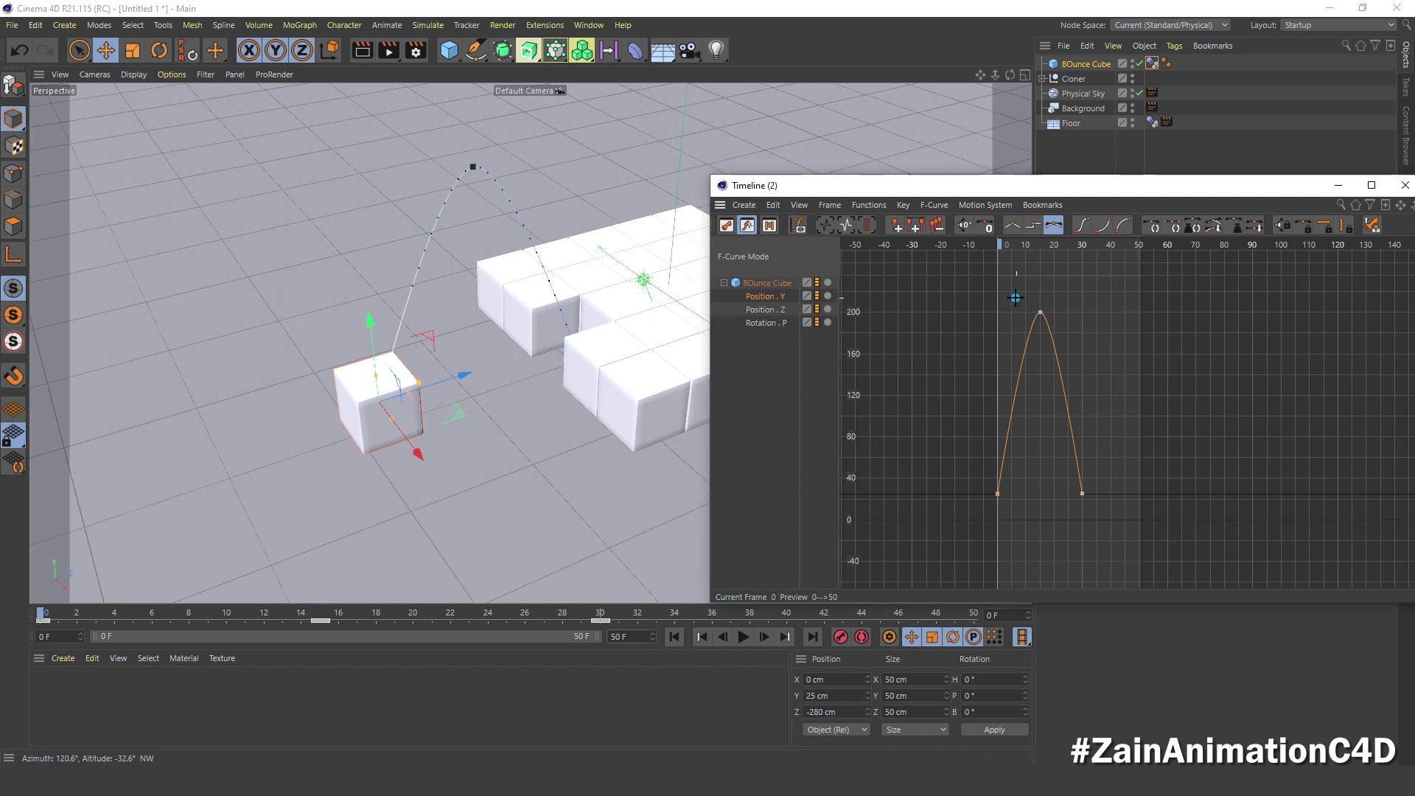
mouse_move(988, 269)
left_mouse_down()
mouse_move(1066, 340)
mouse_move(1073, 312)
left_mouse_up()
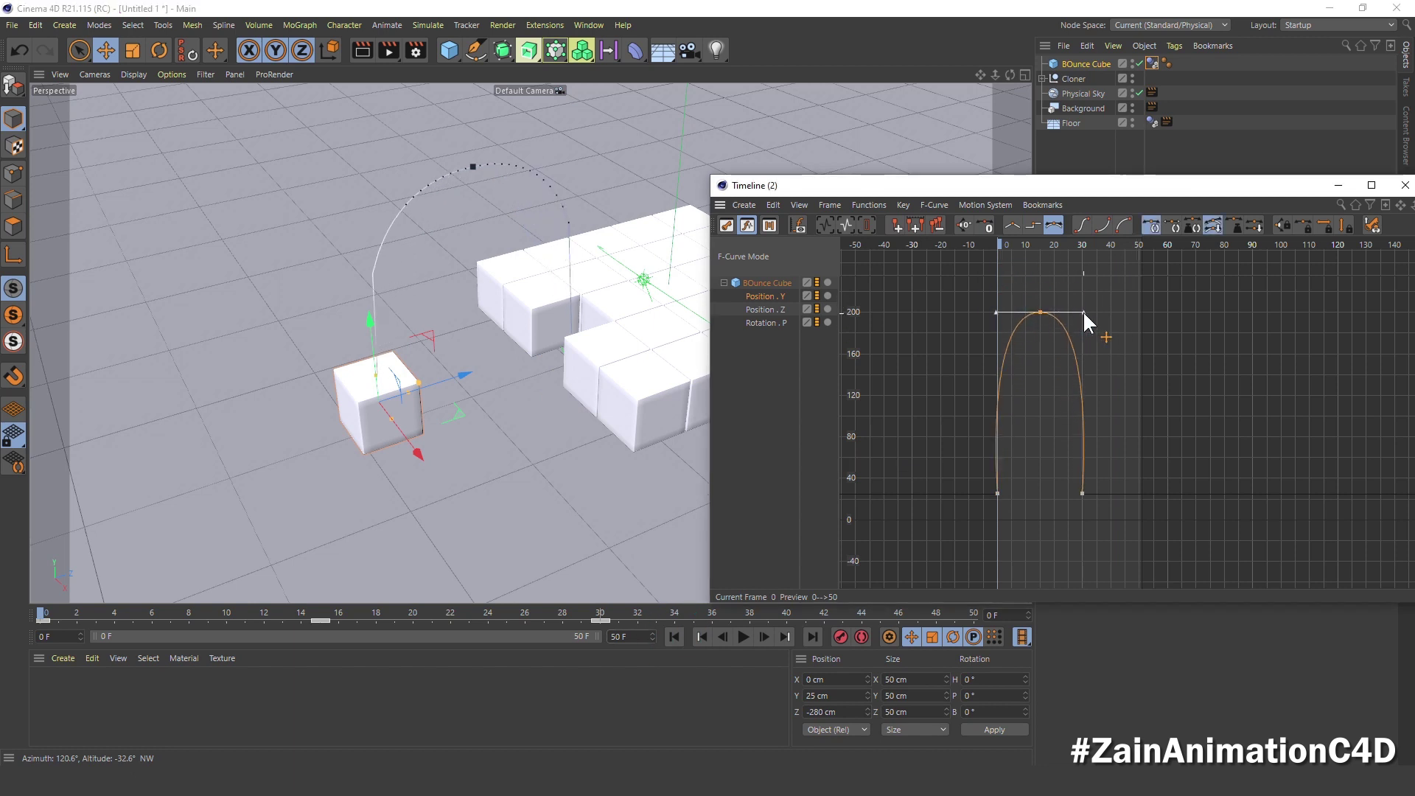
left_click(675, 636)
left_click(750, 635)
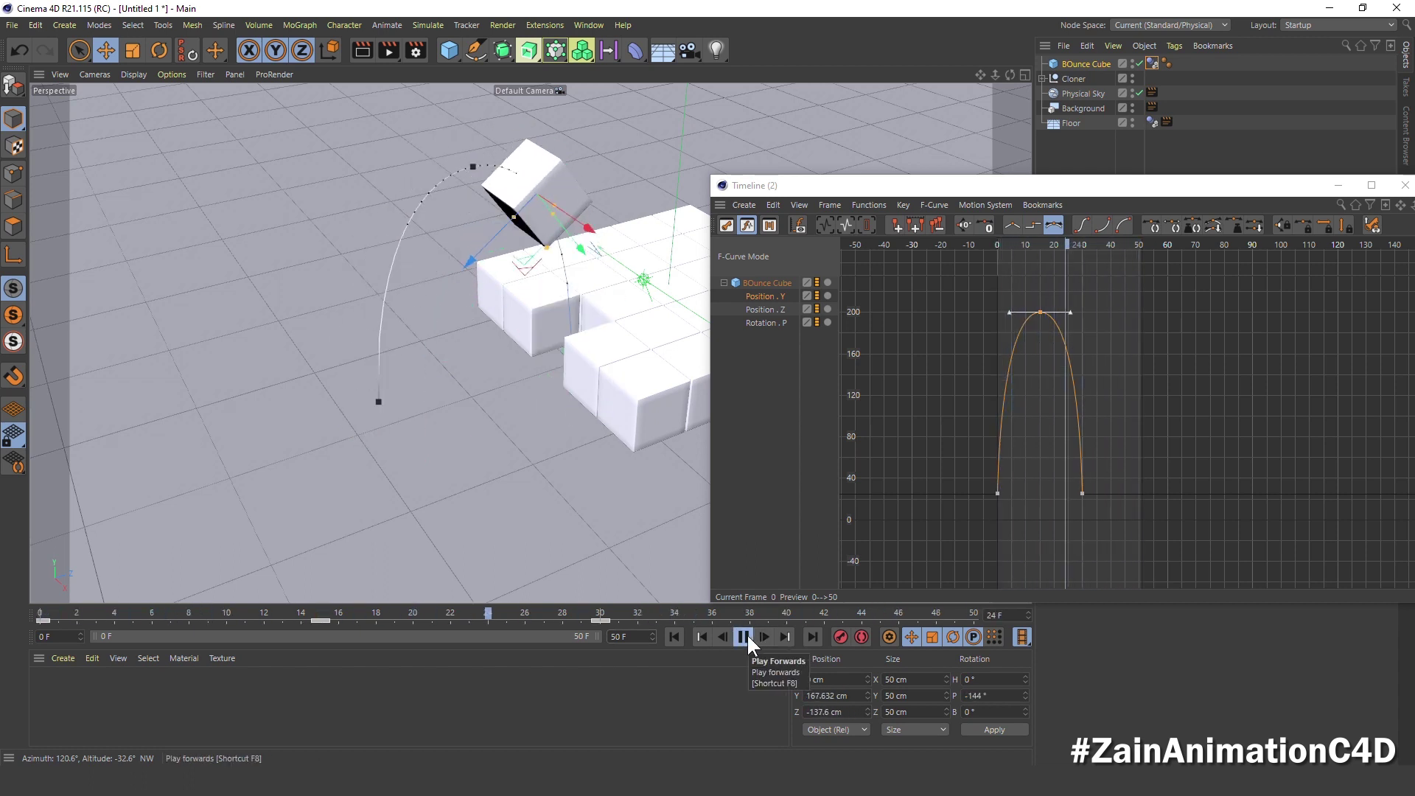
left_click(746, 635)
- Tilt the peak key's tangent to skew the arc and replay the bounce
left_click(698, 632)
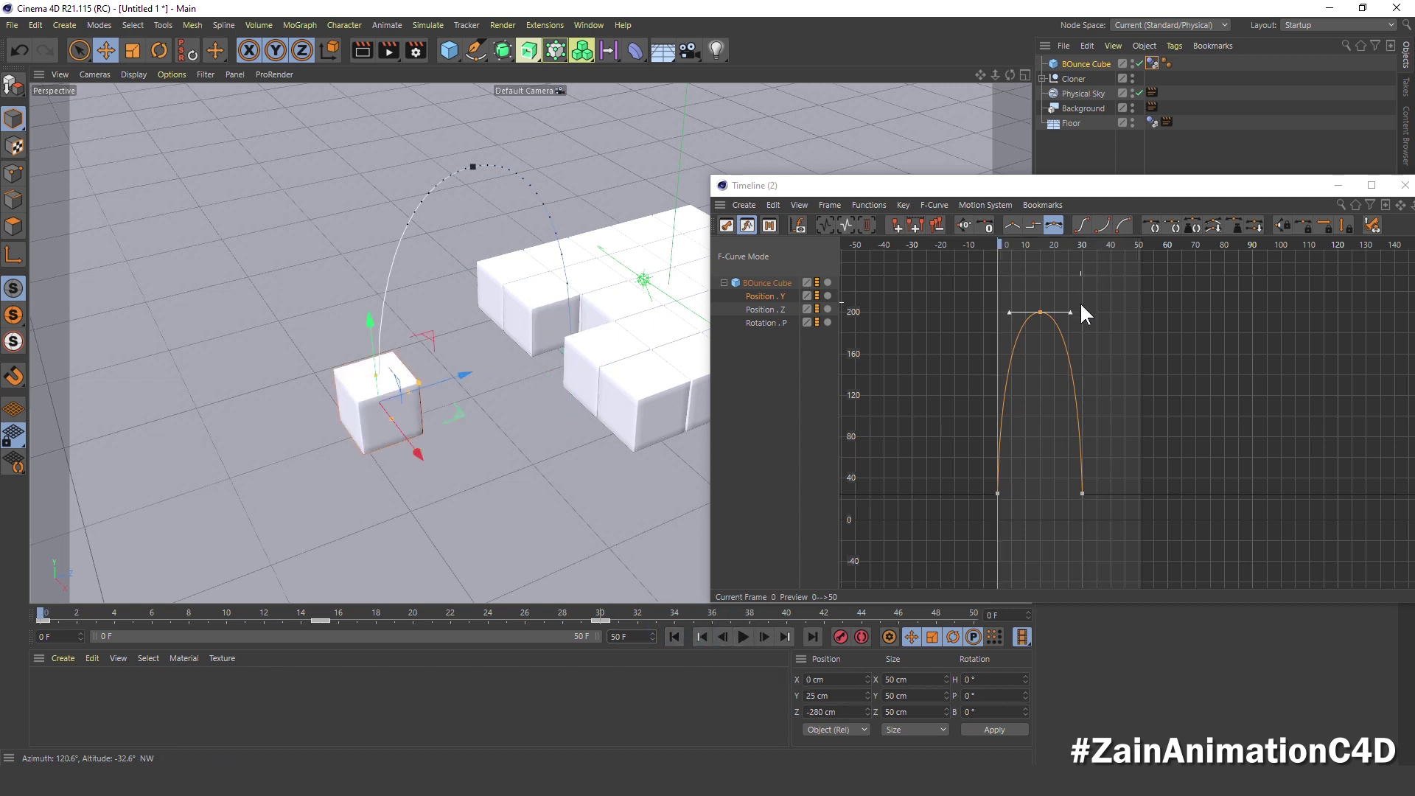
left_click_drag(1070, 313, 1076, 322)
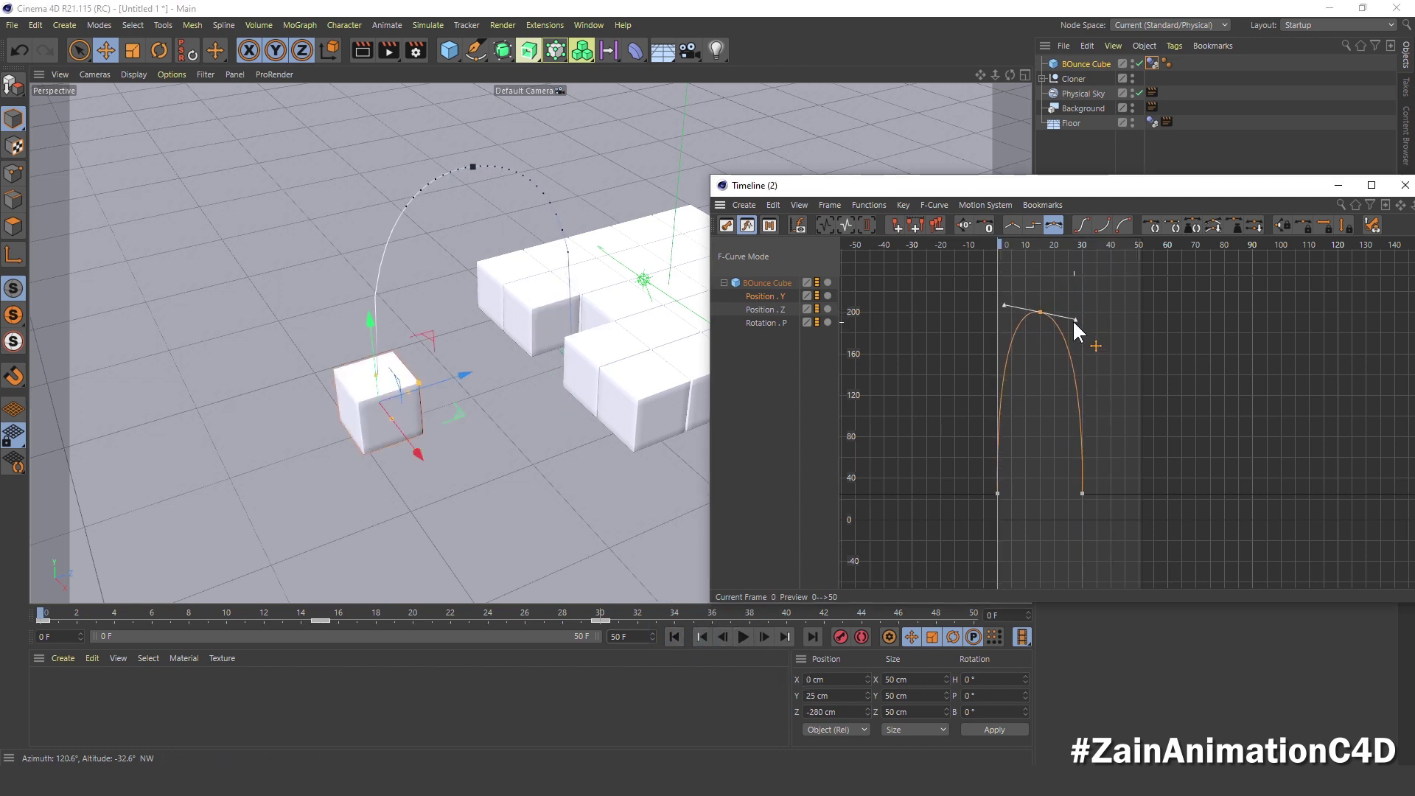
left_click(674, 636)
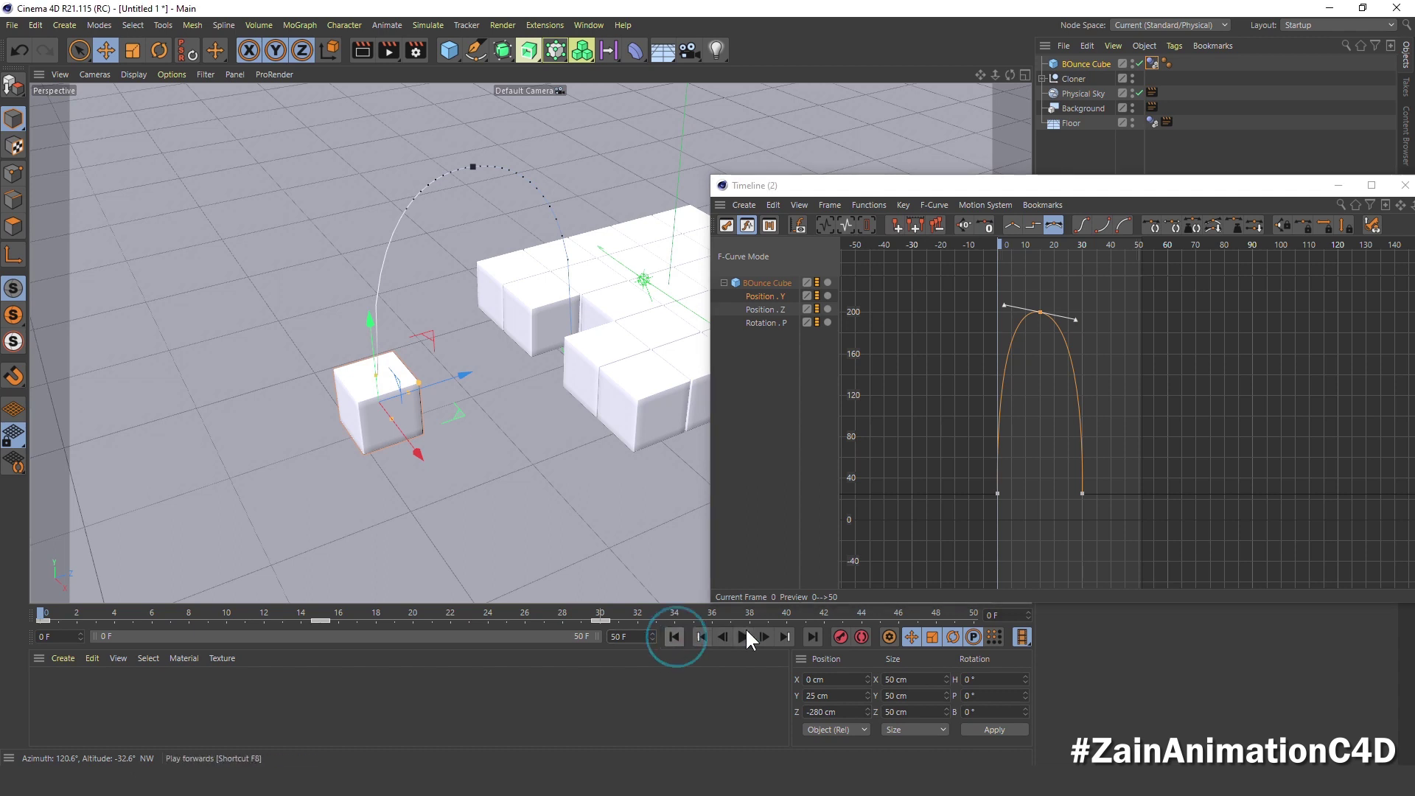
left_click(744, 634)
left_click(746, 634)
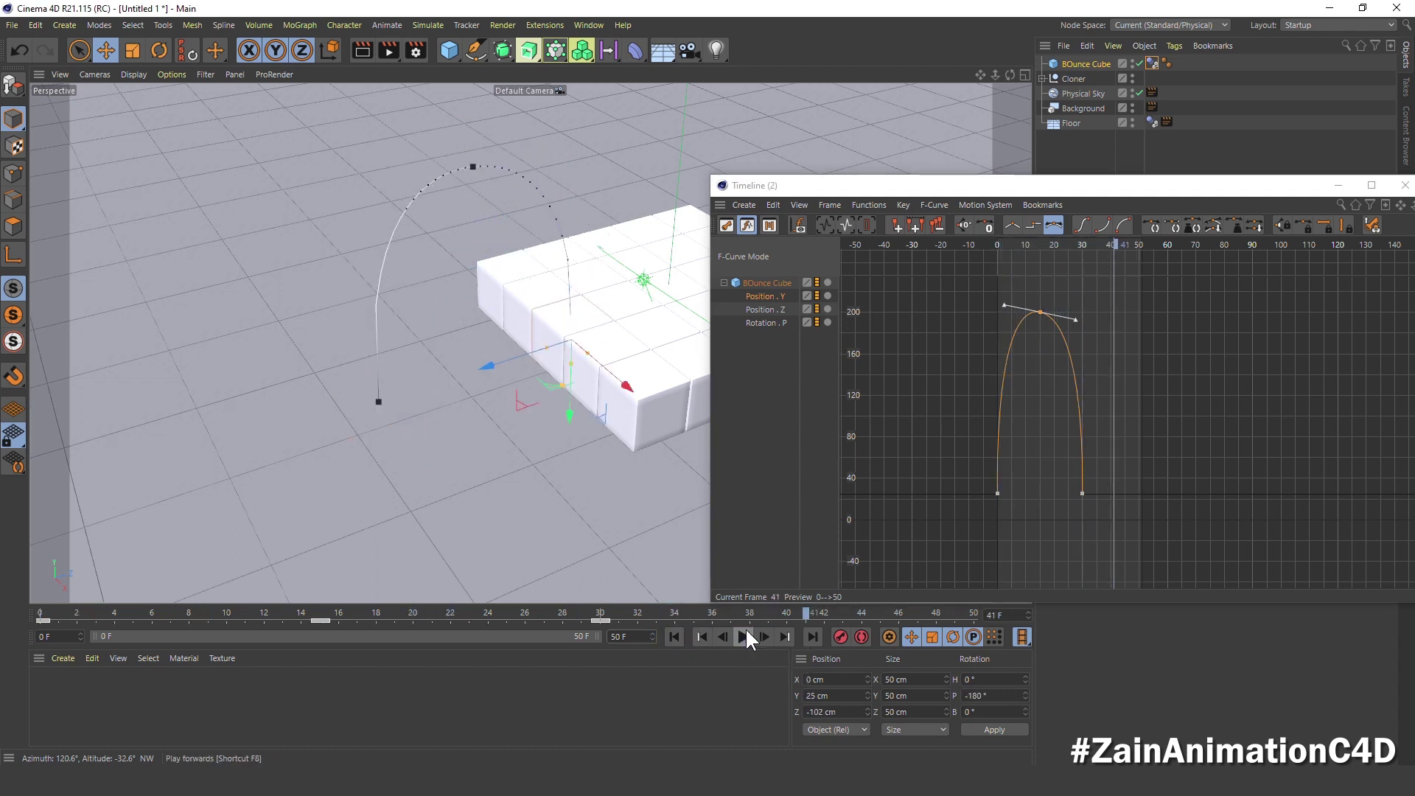
left_click(673, 636)
left_click(744, 633)
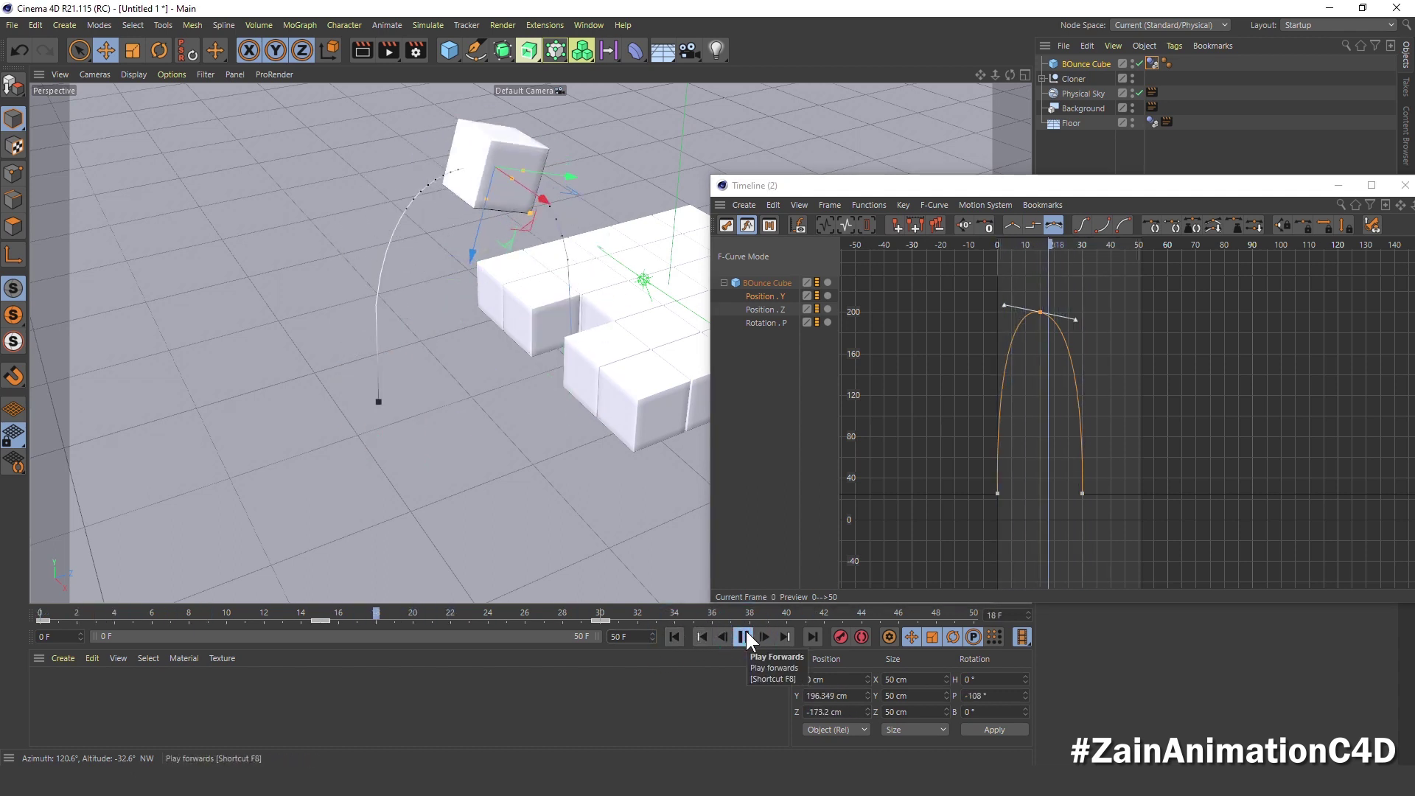
double_click(1317, 185)
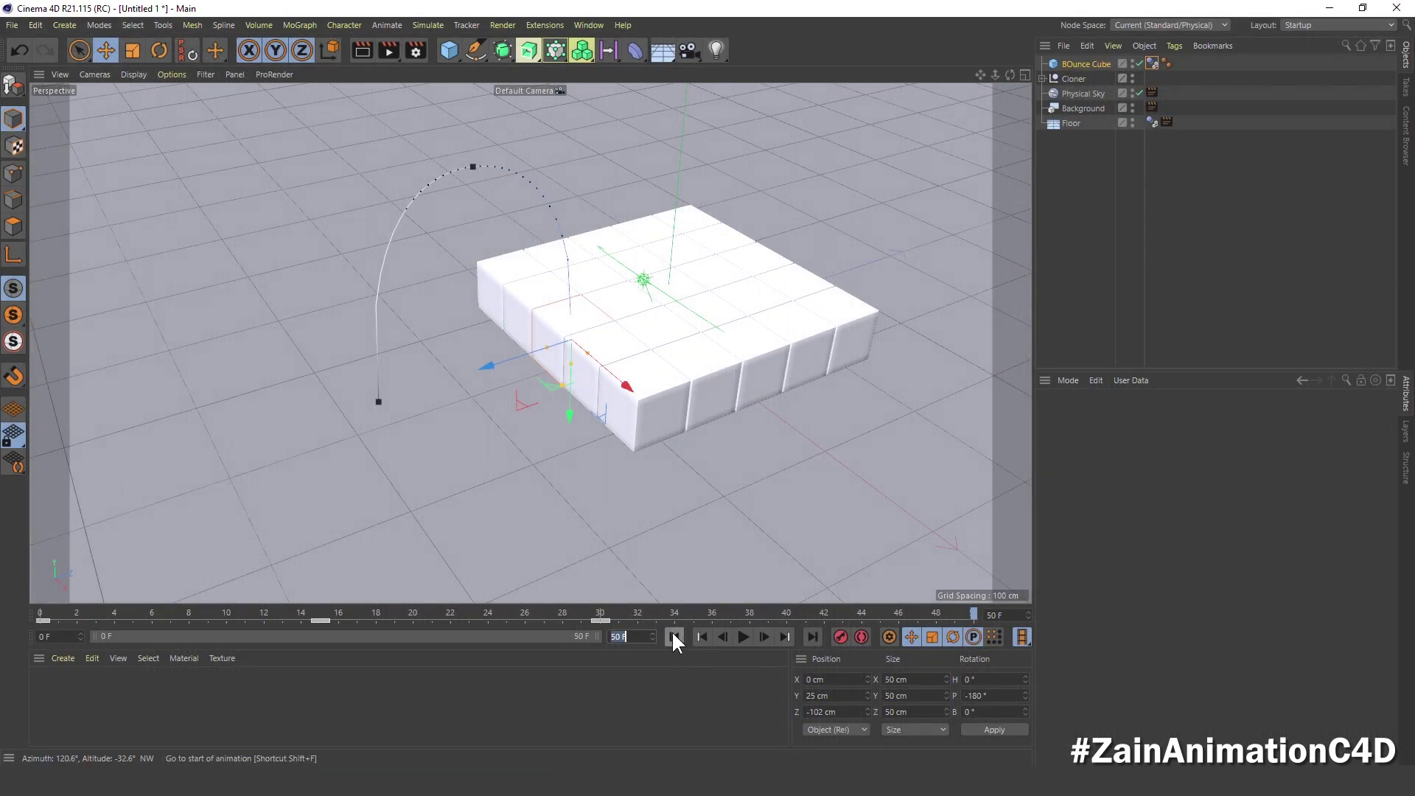
- Set the end frame to 200 and extend the preview range to all 200 frames
left_click(673, 641)
type("200")
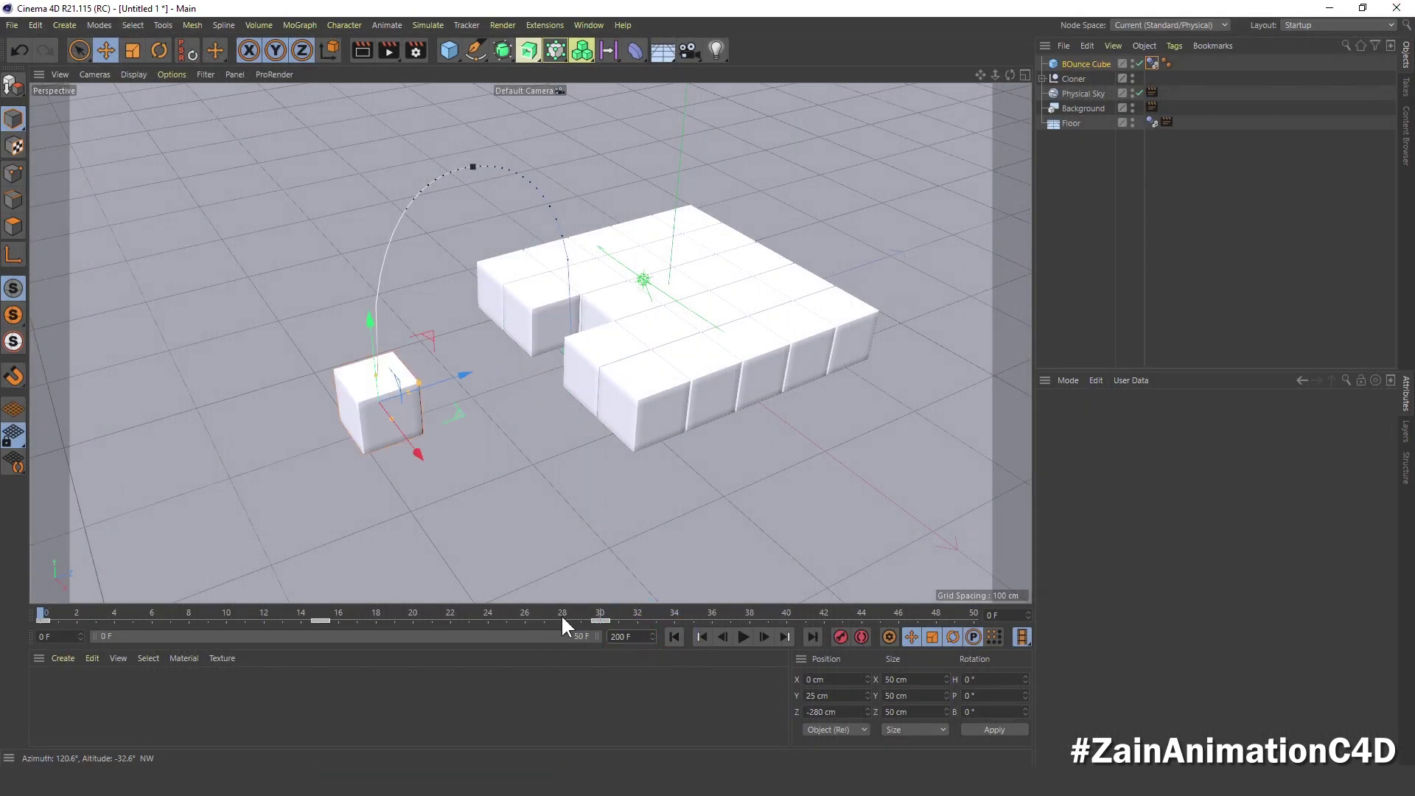
key("Return")
left_click_drag(221, 636, 597, 636)
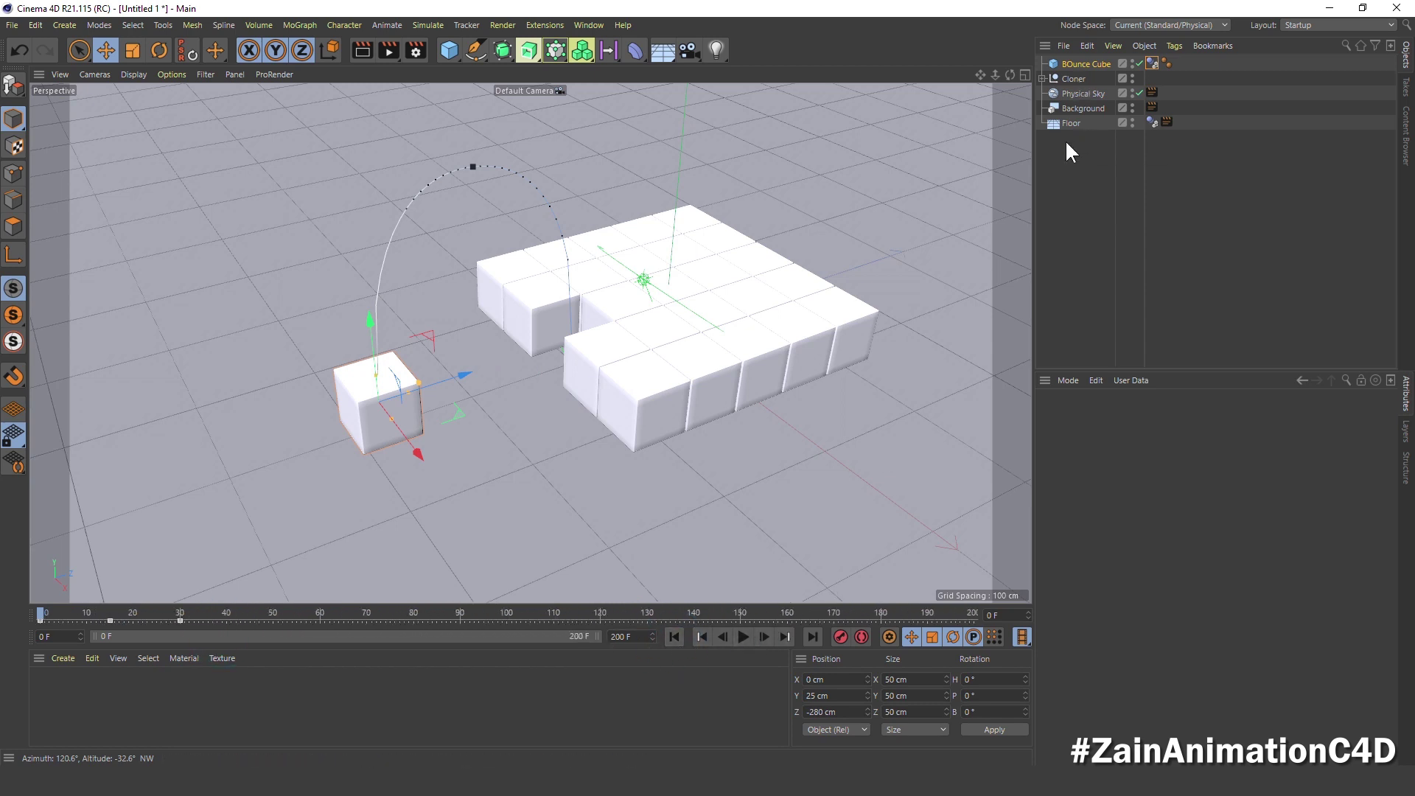
- Add a Sphere and rename it 'Sphere Collider'
left_click(458, 50)
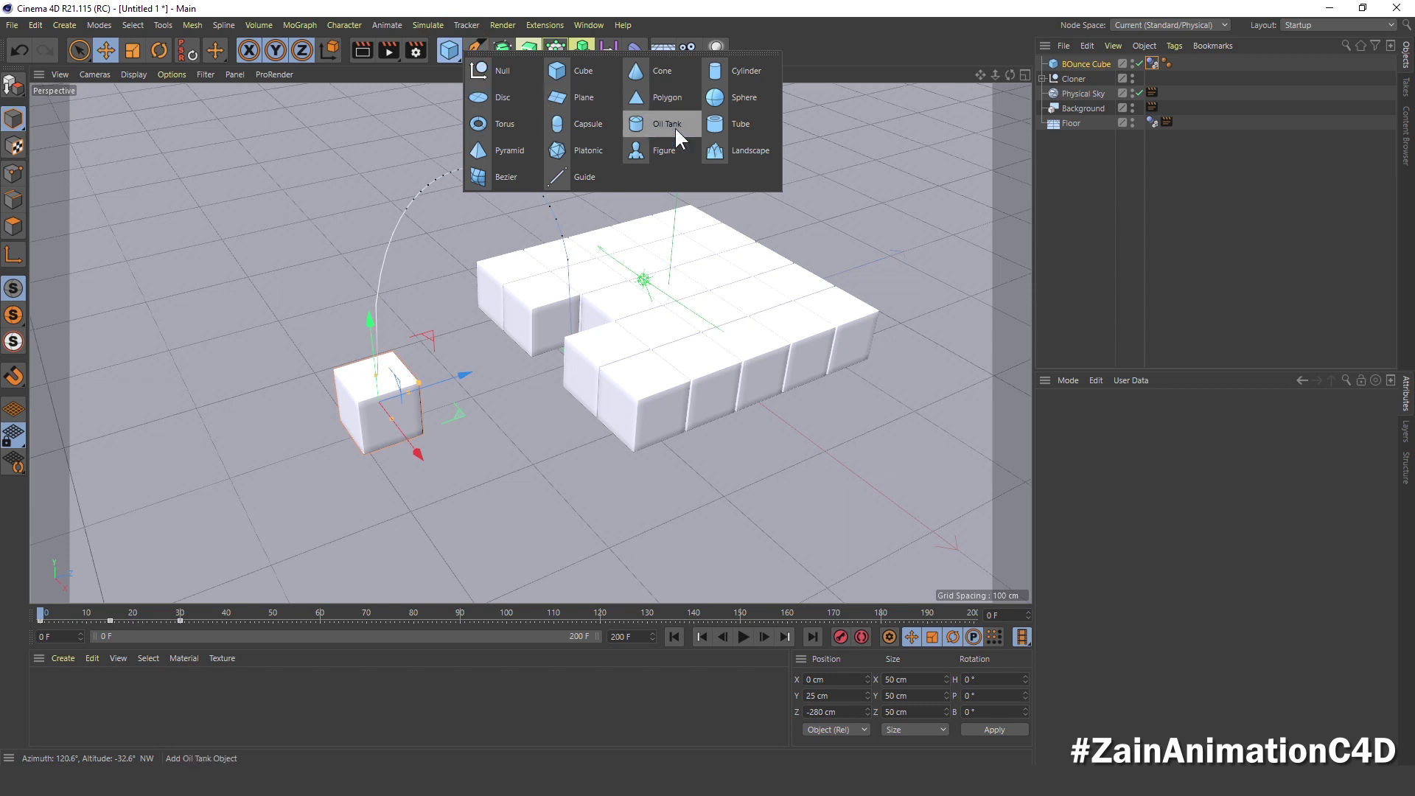
left_click(743, 97)
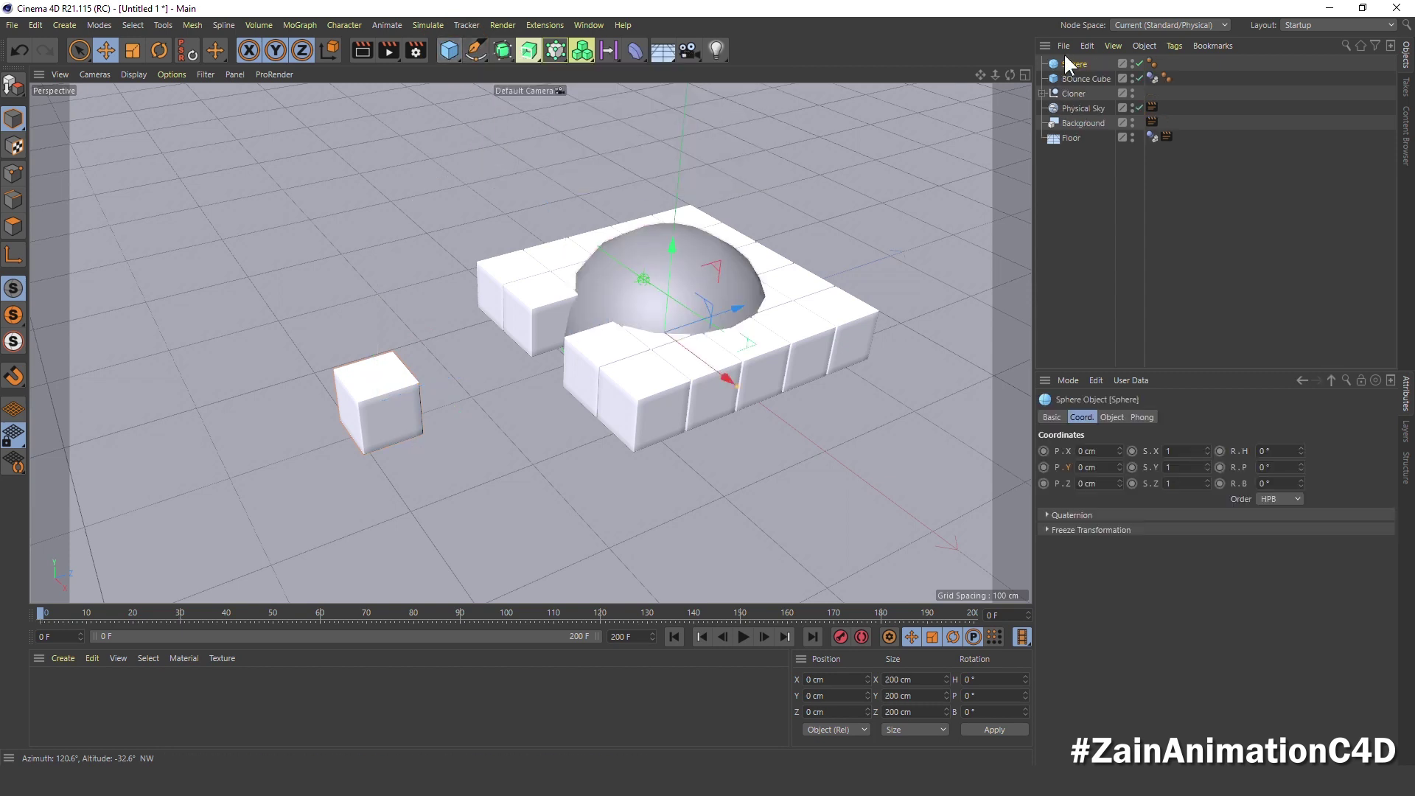
double_click(1077, 64)
key("End")
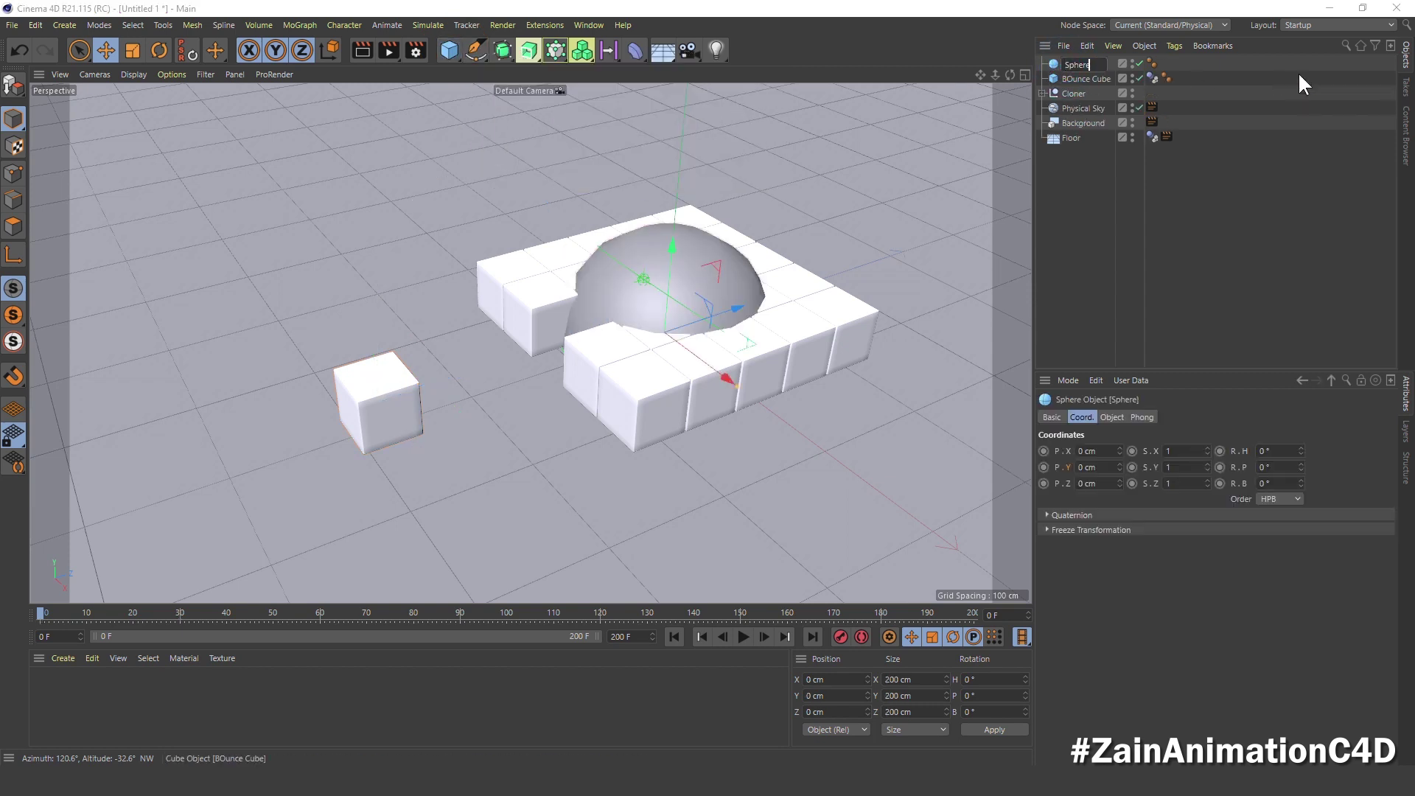
type(" Coll")
type("ider")
key("Return")
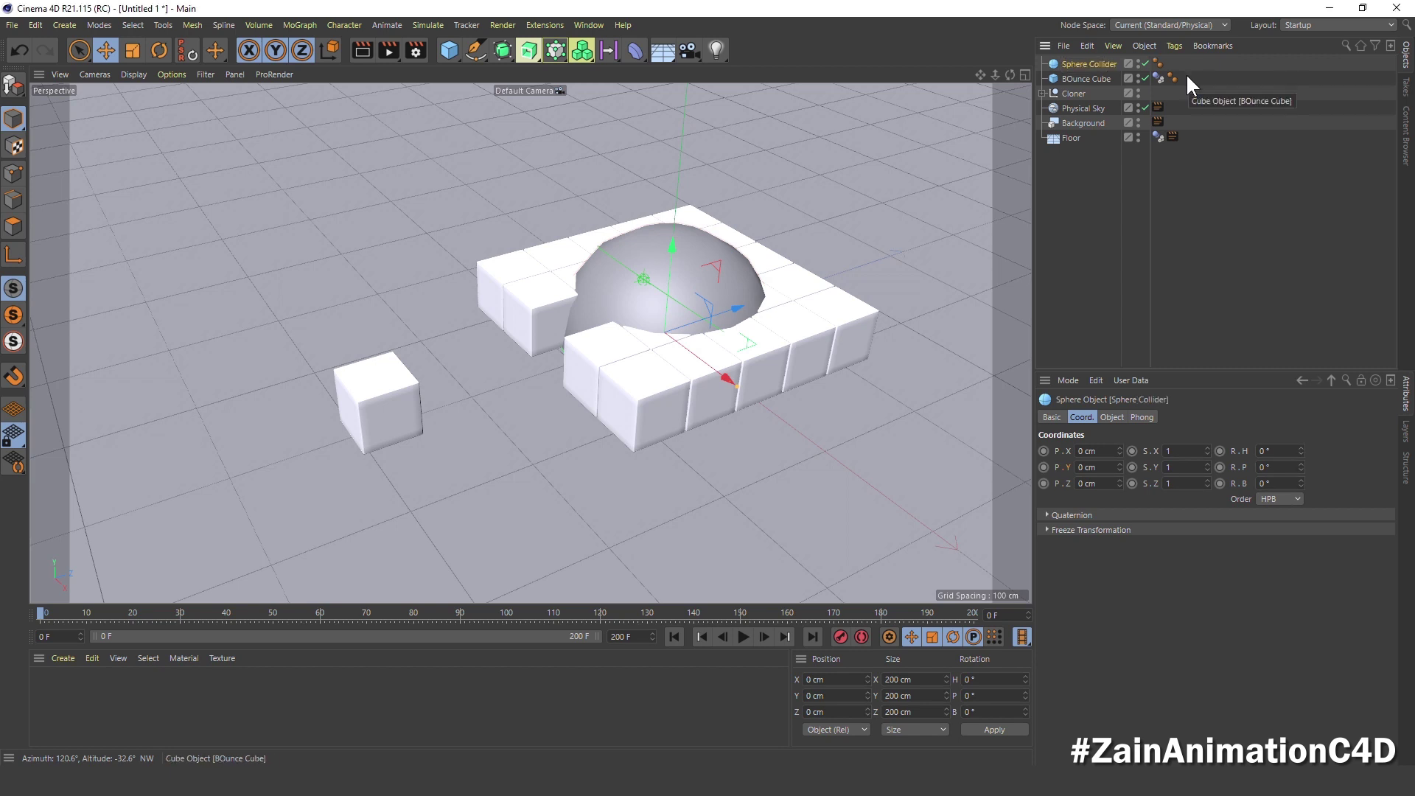
left_click(1095, 65)
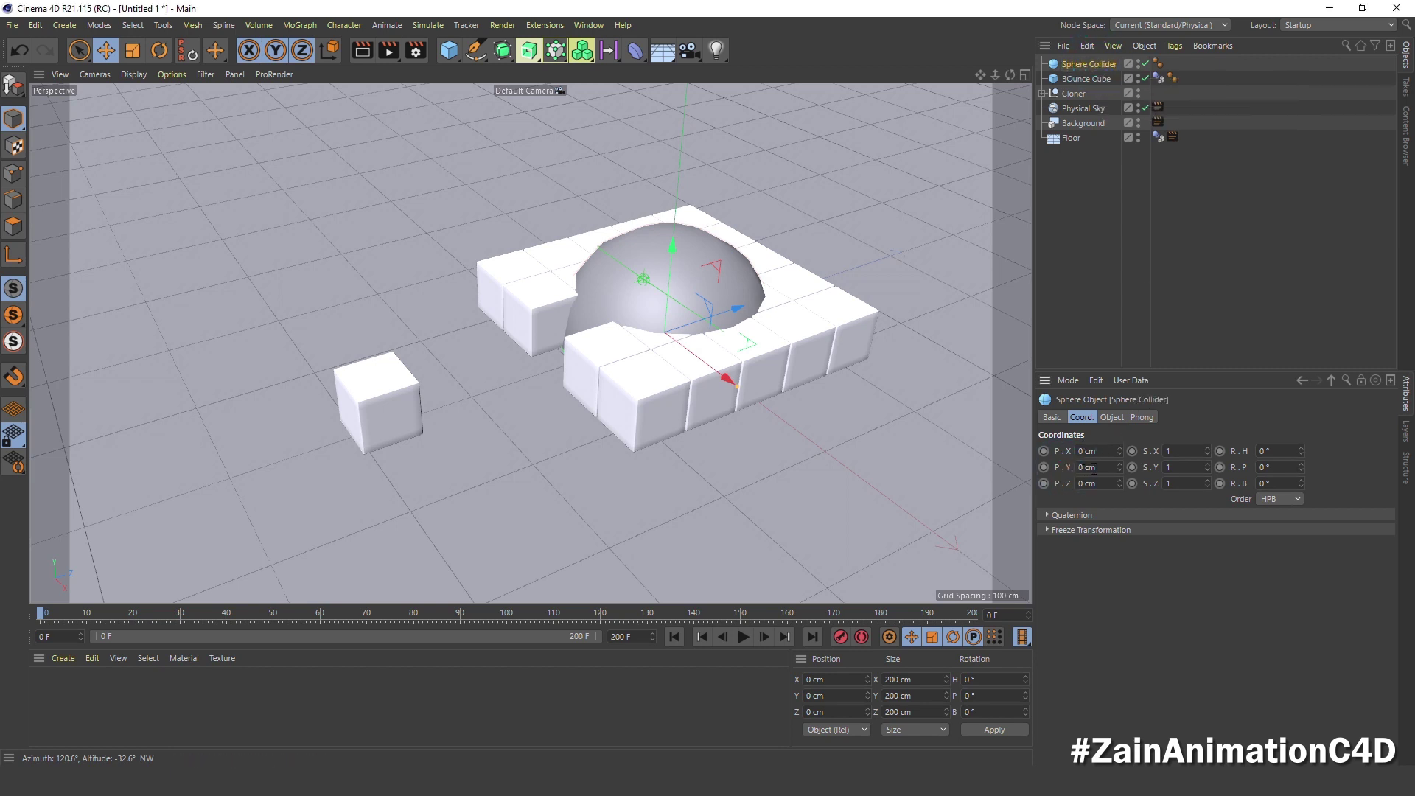
left_click(1112, 417)
- Set the Sphere Collider's radius to 140 cm
left_click_drag(1069, 451, 1054, 451)
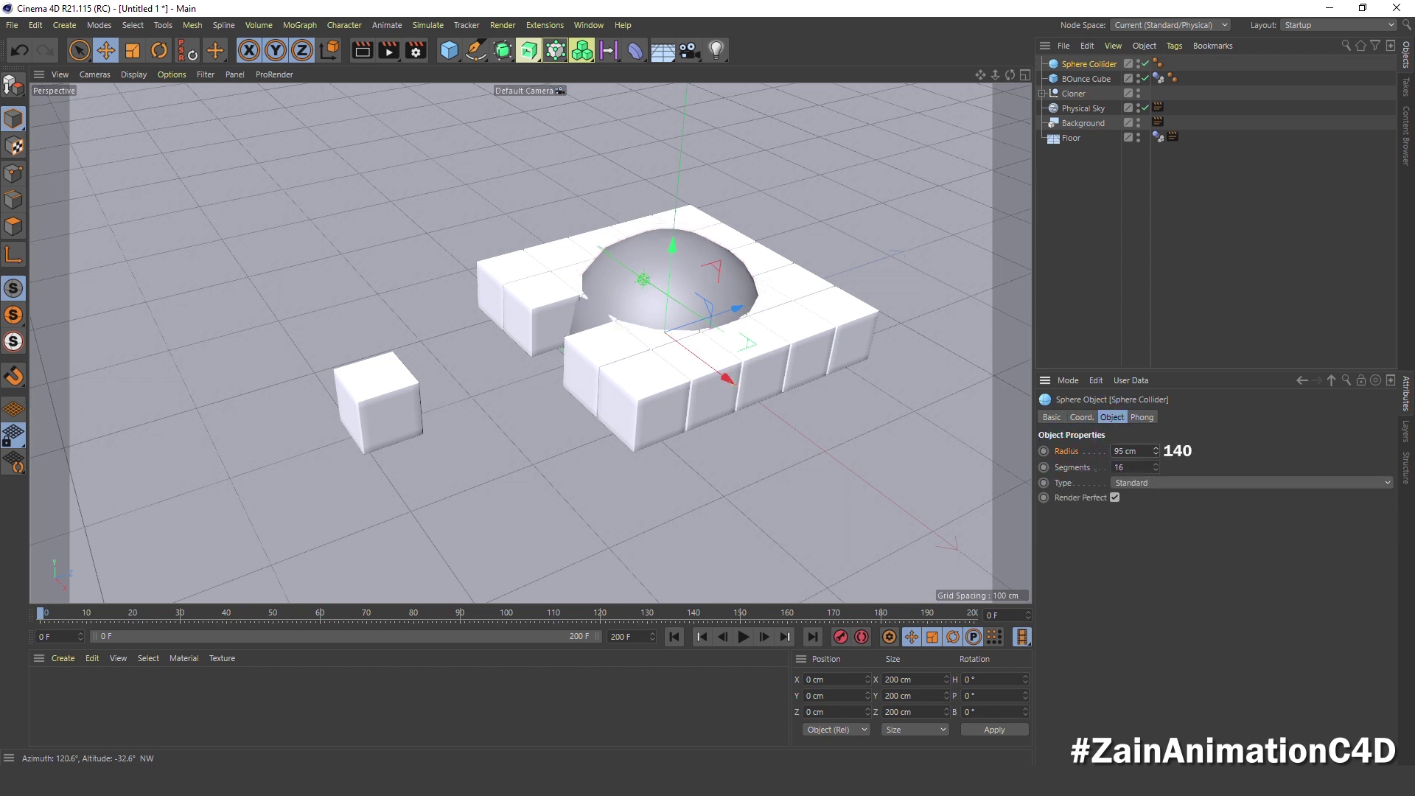
double_click(1128, 451)
type("140")
key("Return")
- Move the Sphere Collider to P.Y -140 cm and P.Z -50 cm
left_click(1078, 417)
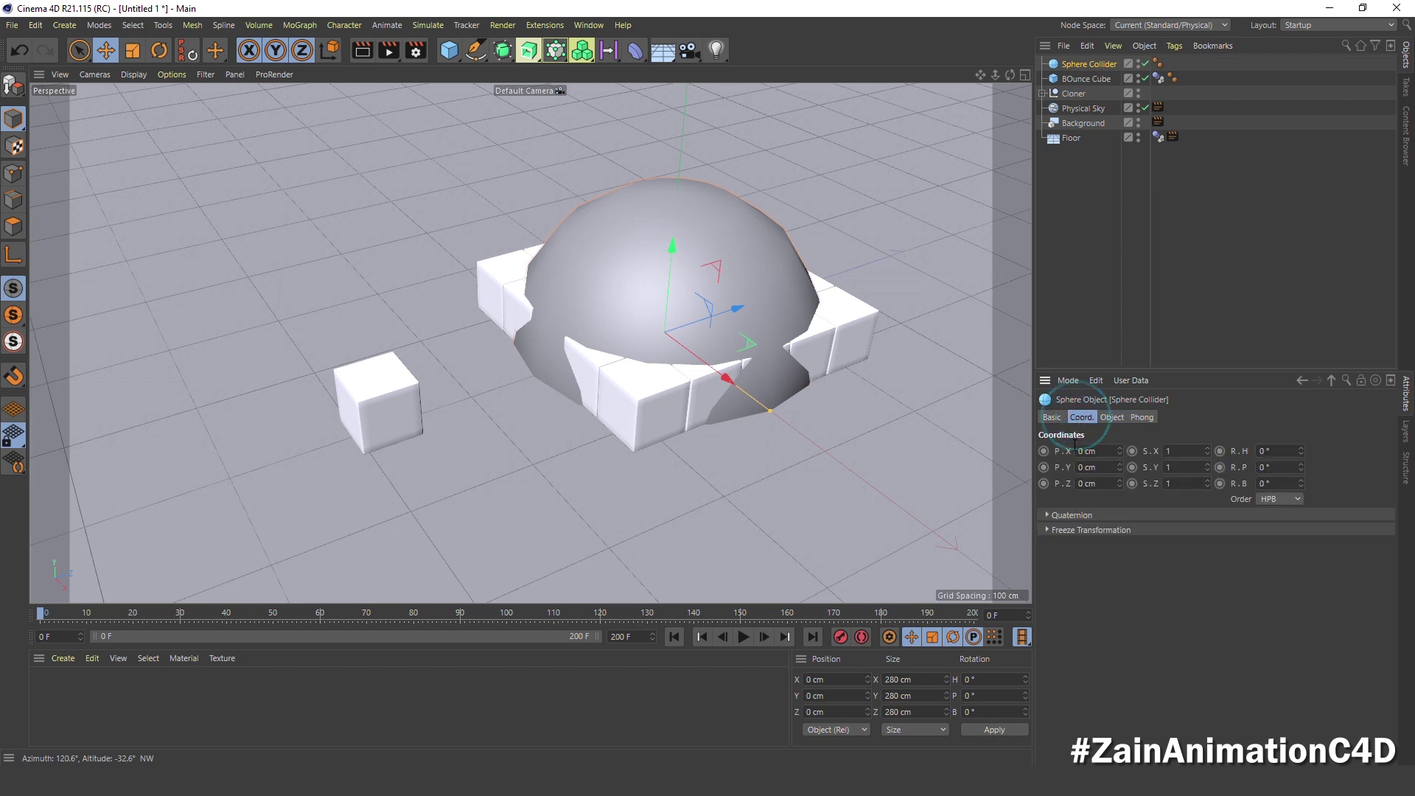
double_click(1110, 466)
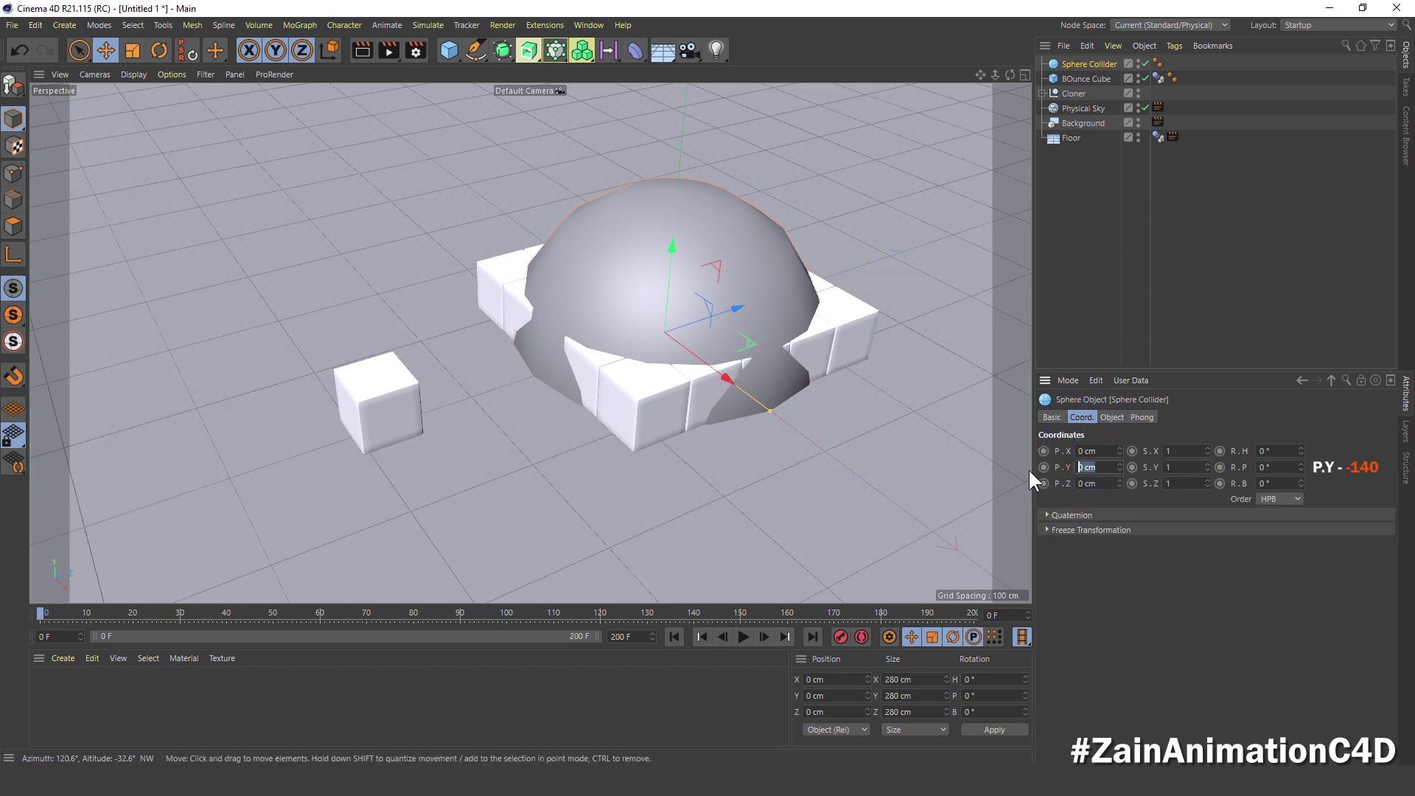
type("-140")
key("Return")
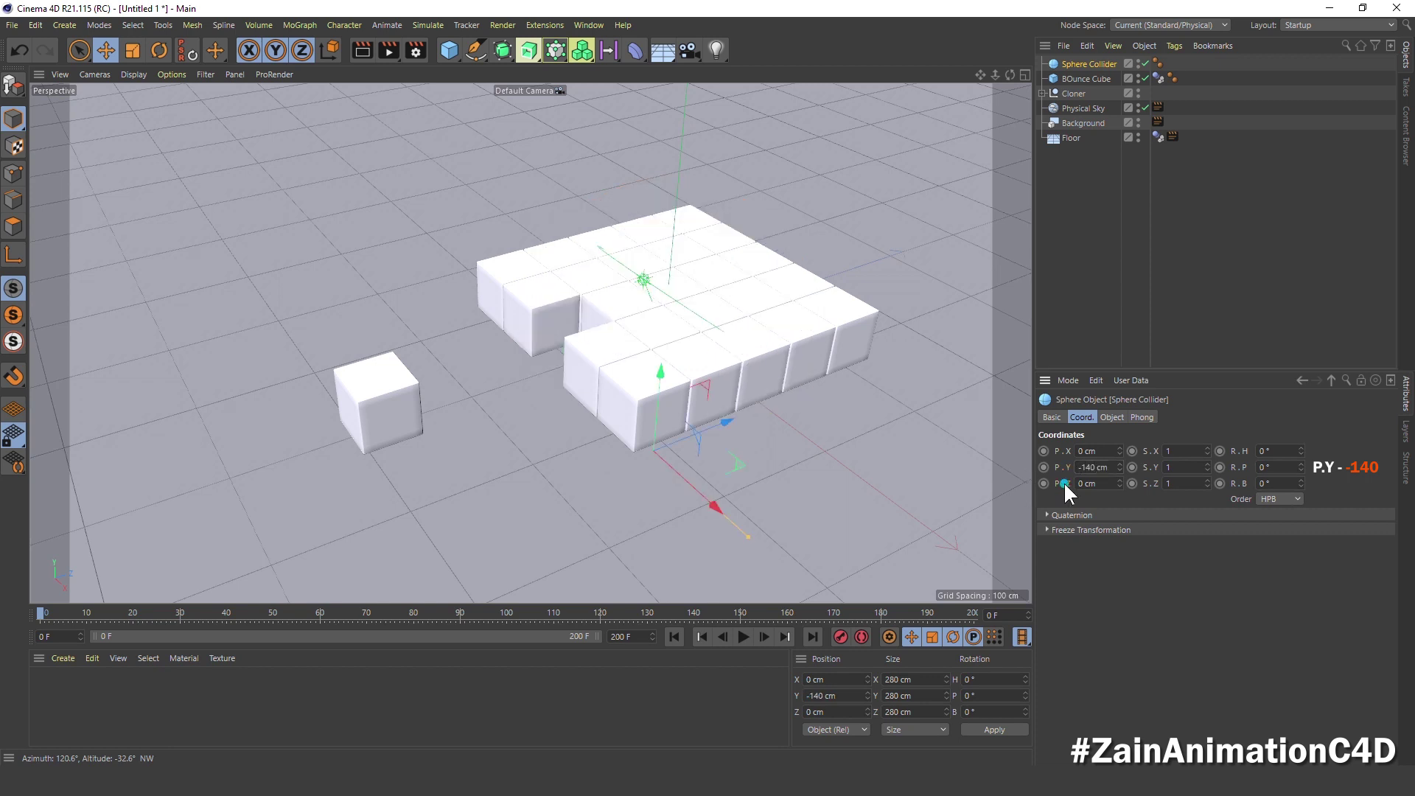
left_click(1091, 483)
type("-5")
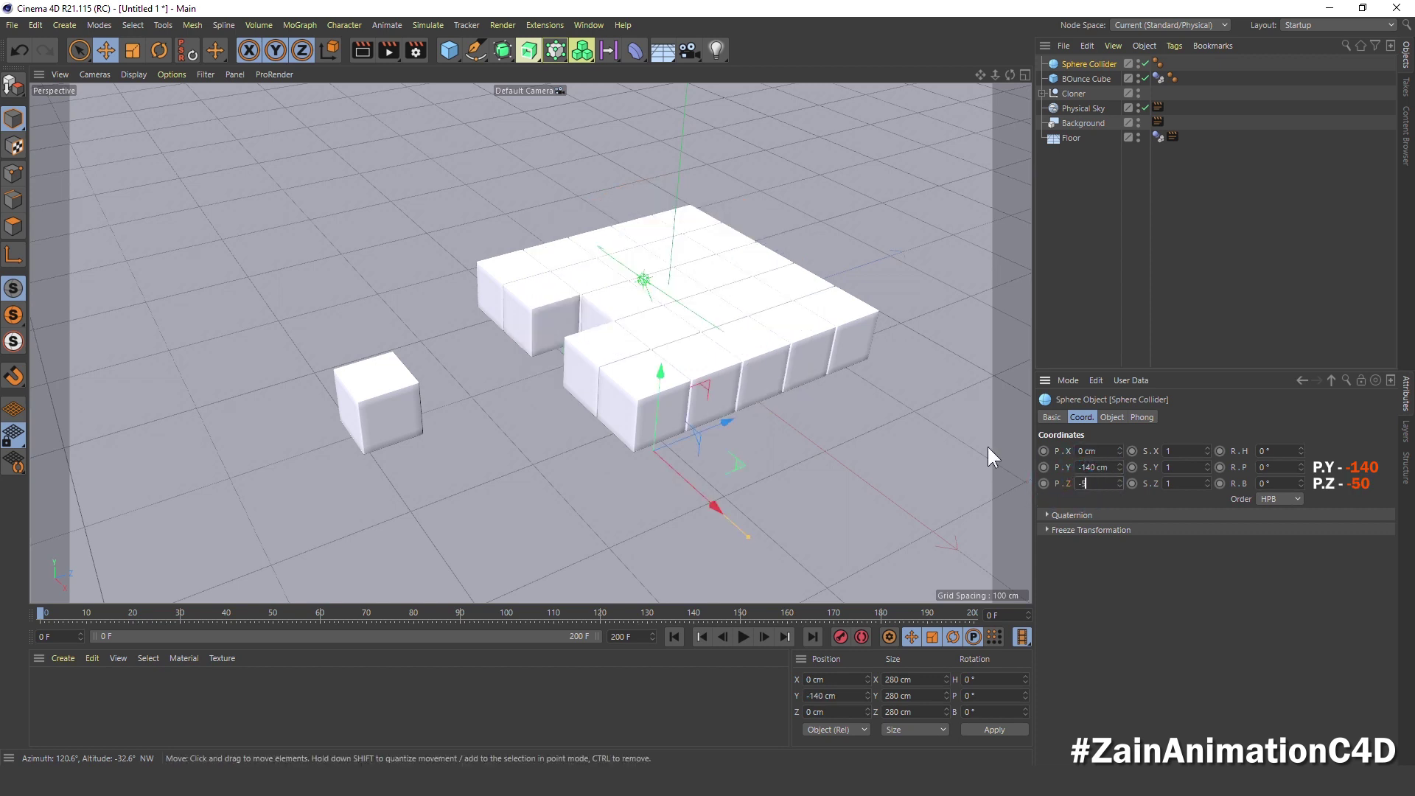
type("0")
key("Return")
middle_click(663, 354)
- Maximize the side view and scrub to frame 30 as the cube flies up
middle_click(604, 330)
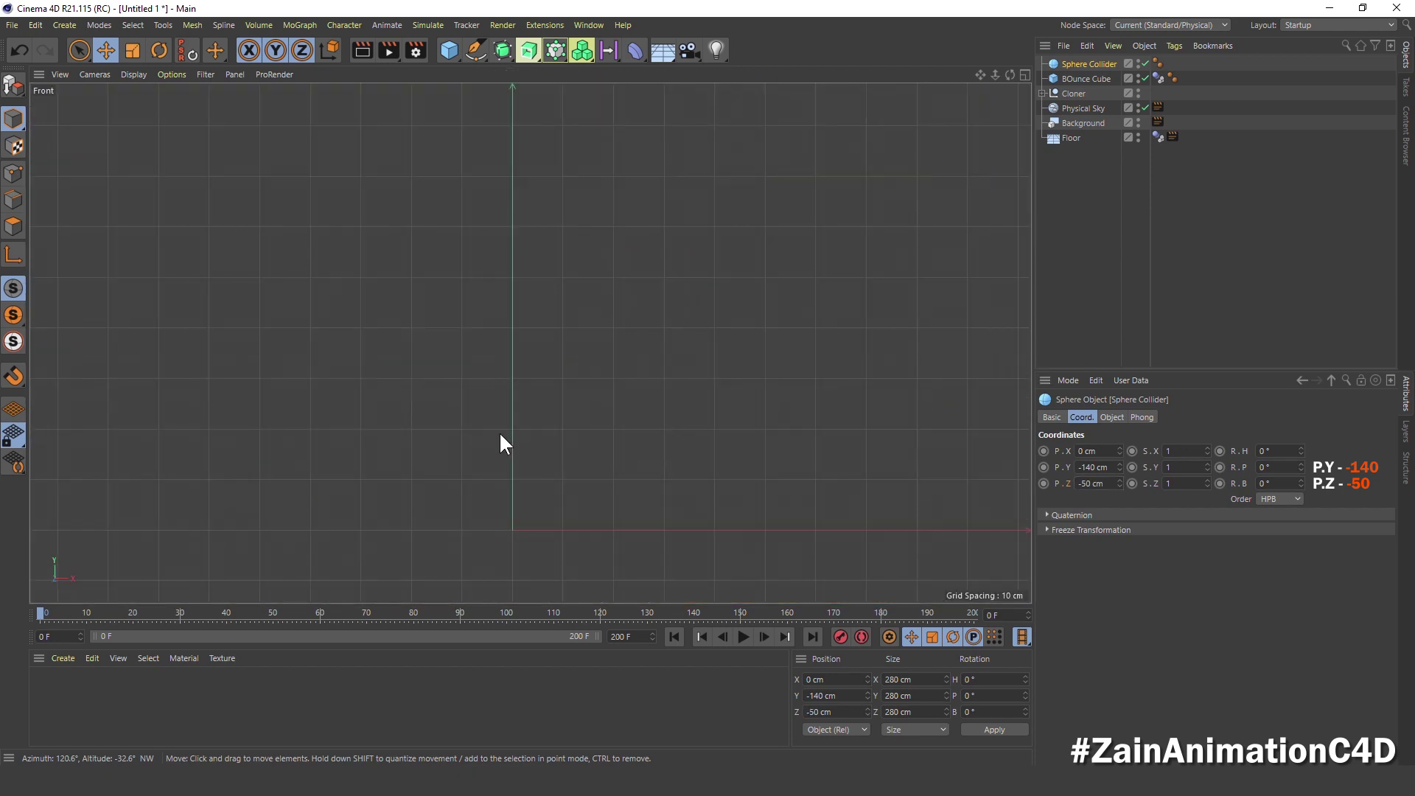
middle_click(500, 441)
middle_click(359, 431)
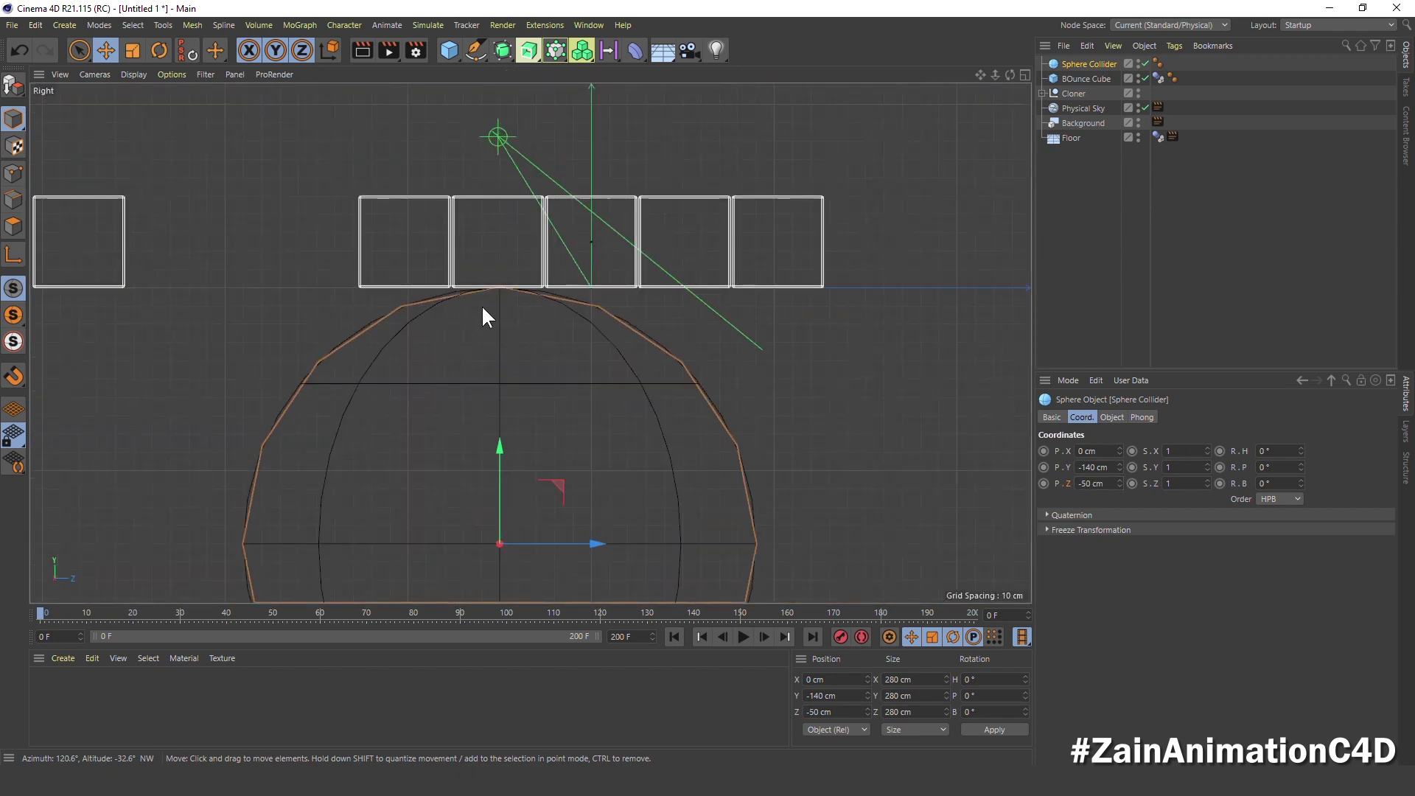
scroll(482, 309, "down", 3)
scroll(483, 310, "down", 3)
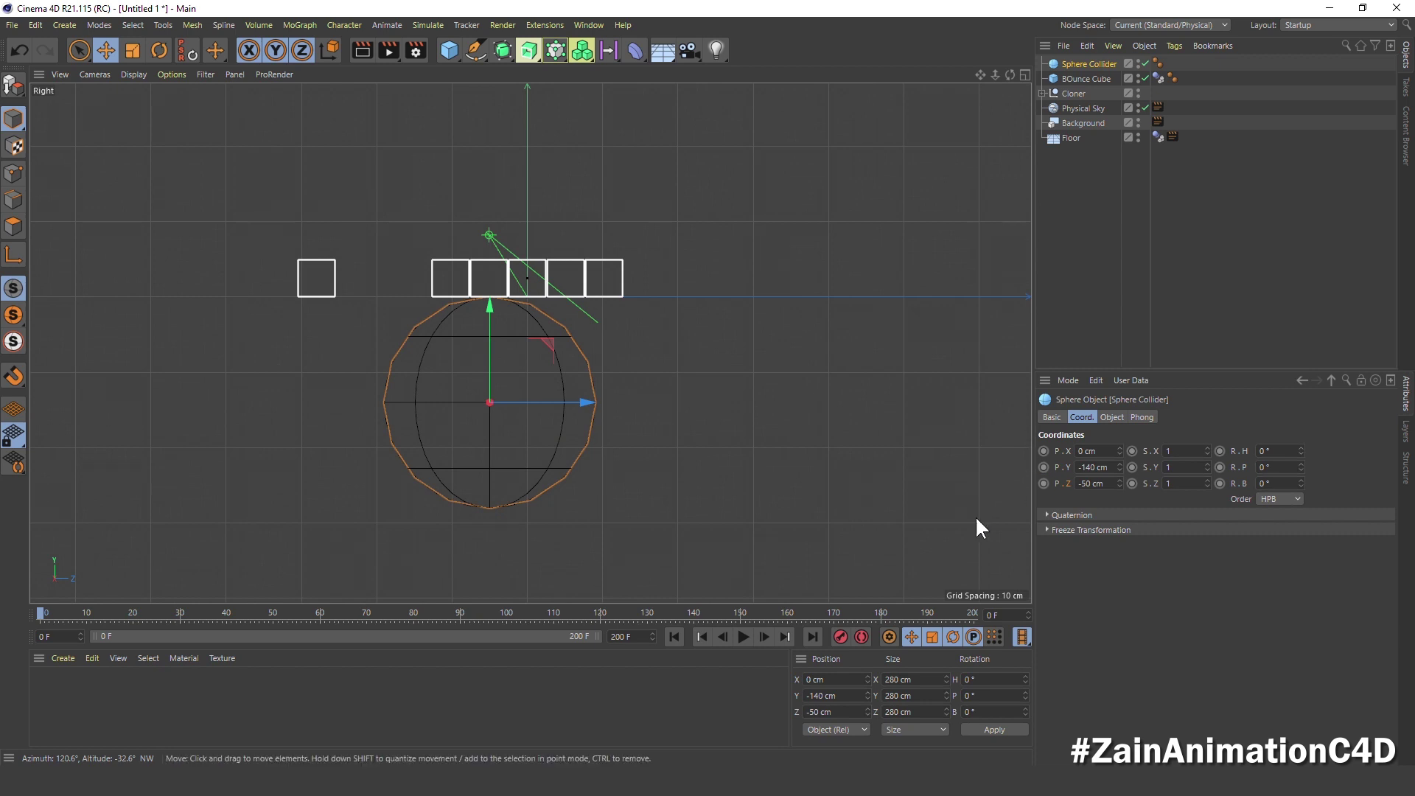
mouse_move(40, 613)
left_mouse_down()
mouse_move(152, 618)
mouse_move(177, 633)
left_mouse_up()
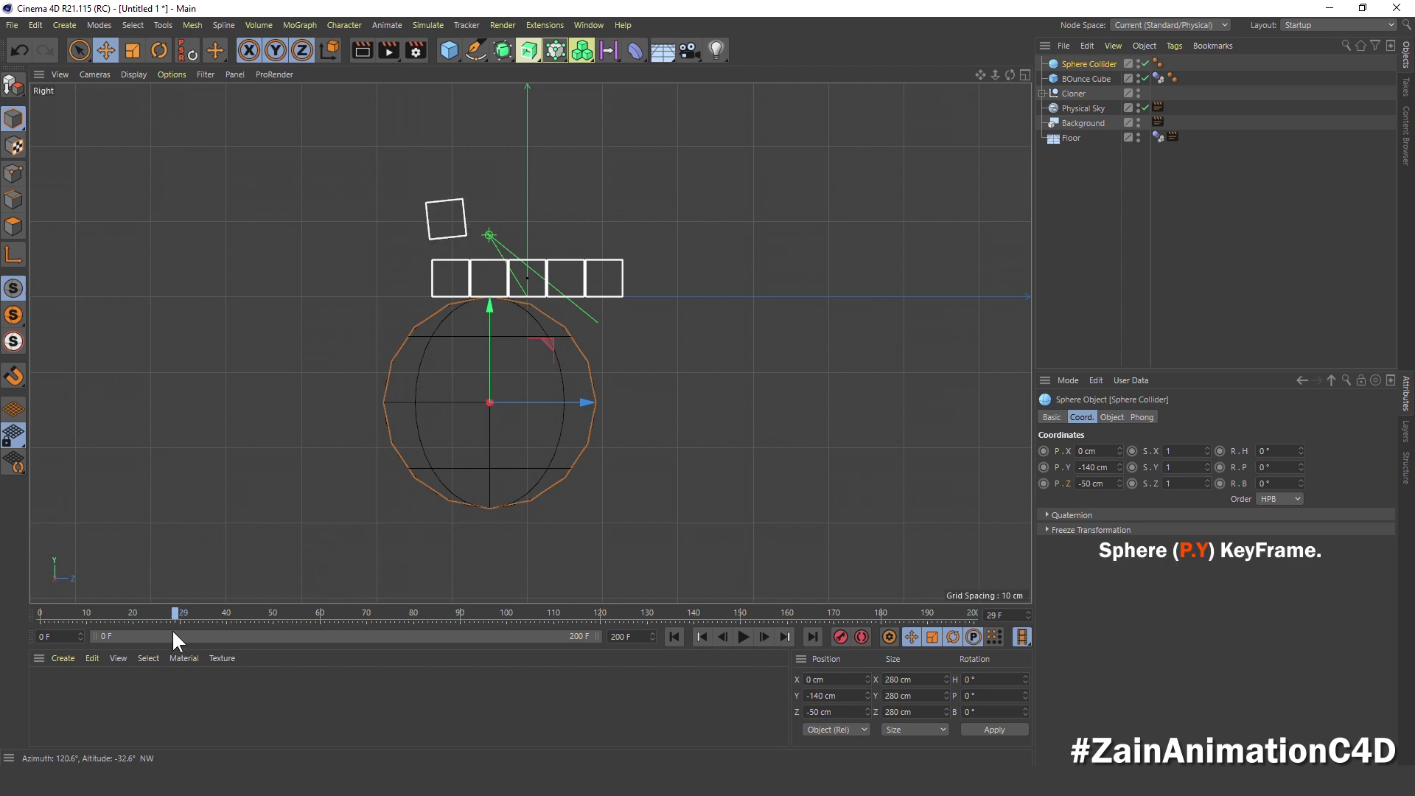
left_click_drag(175, 629, 179, 630)
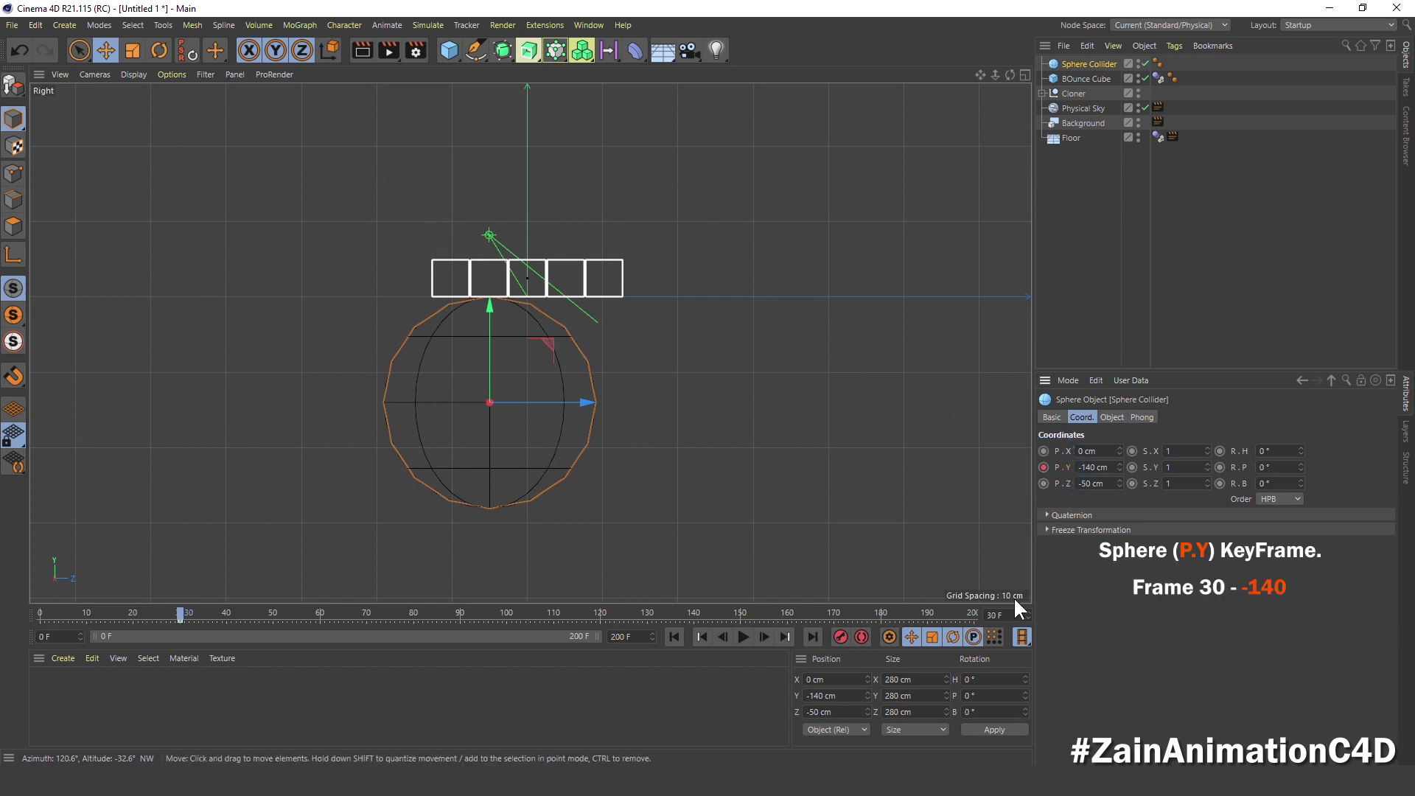
- Key the sphere's P.Y at -140 cm on frame 30 and -110 cm on frame 31
left_click(1045, 467, "ctrl")
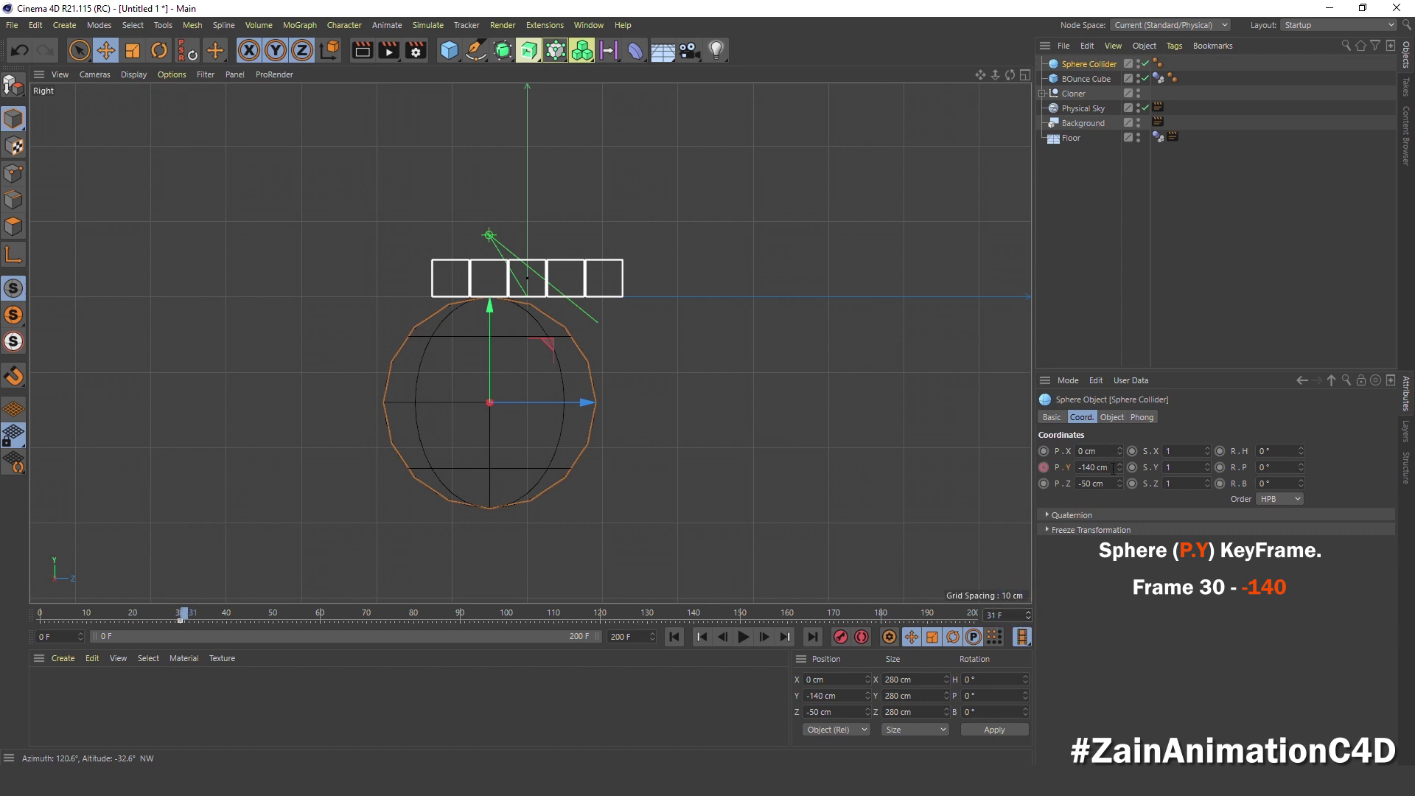
left_click(1098, 467)
key("BackSpace")
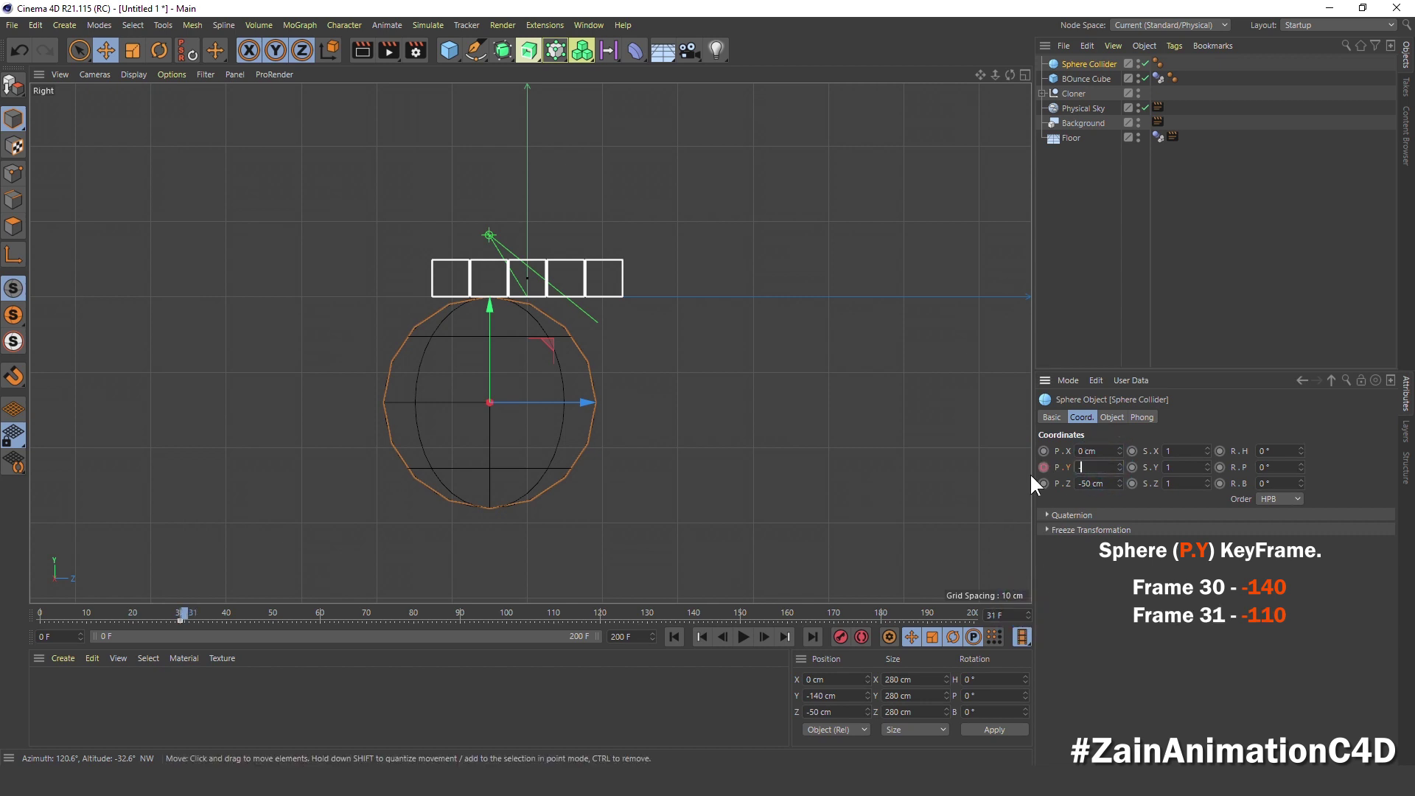
type("-110")
key("Return")
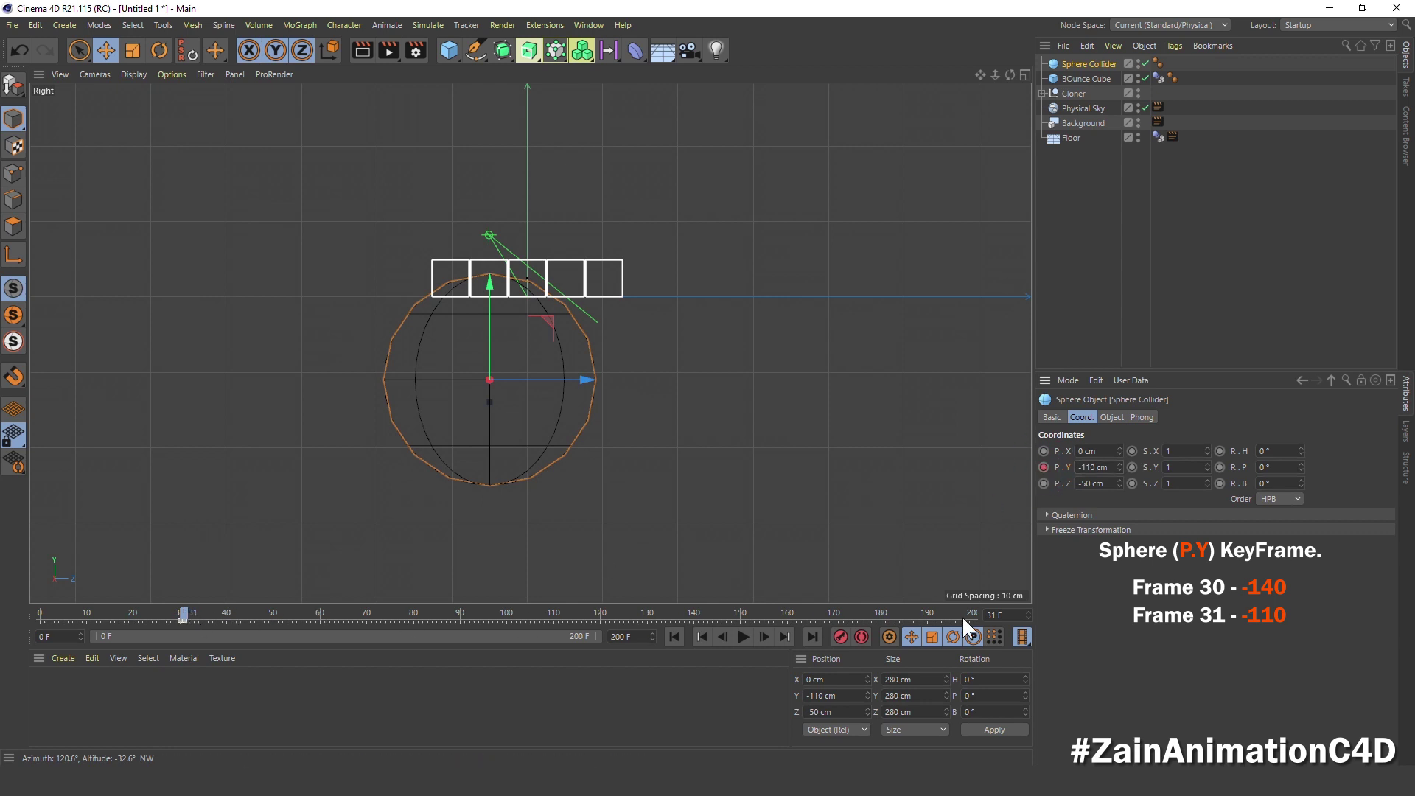
- Key P.Y back to -140 cm at frame 32, then preview the pop in Perspective view
left_click(1028, 612)
left_click(1093, 467)
type("-140")
key("Return")
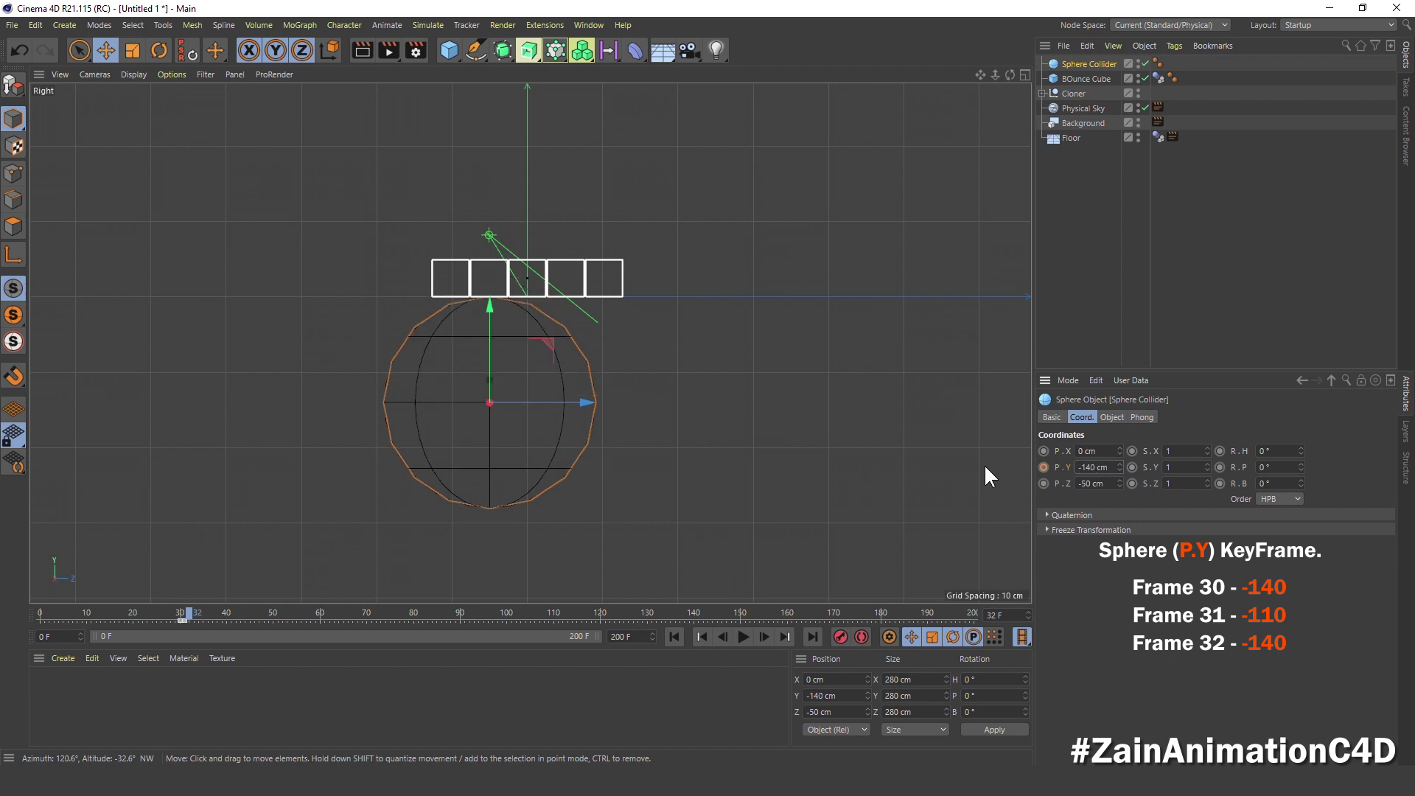
left_click(1043, 468)
scroll(502, 303, "up", 2)
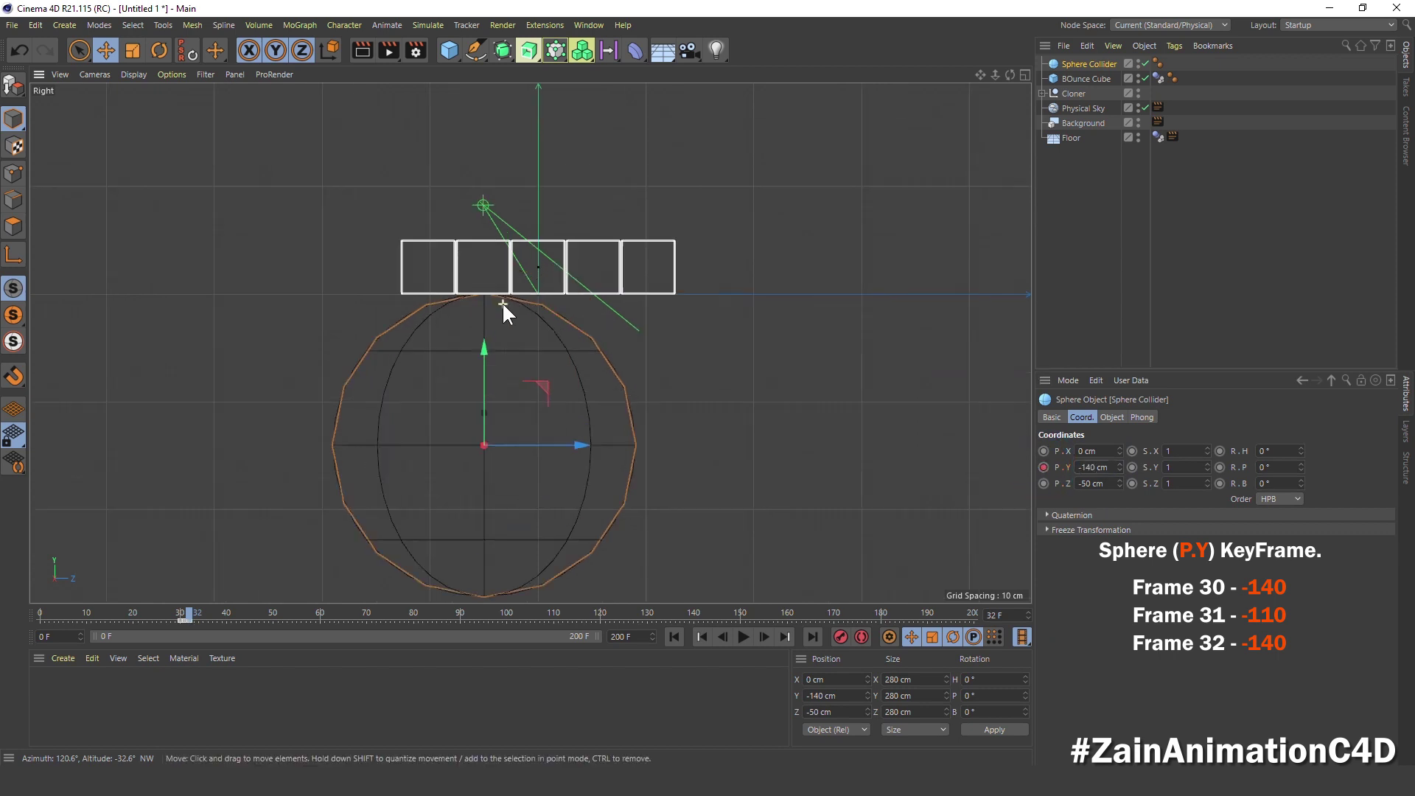
scroll(502, 303, "up", 3)
left_click_drag(198, 614, 174, 614)
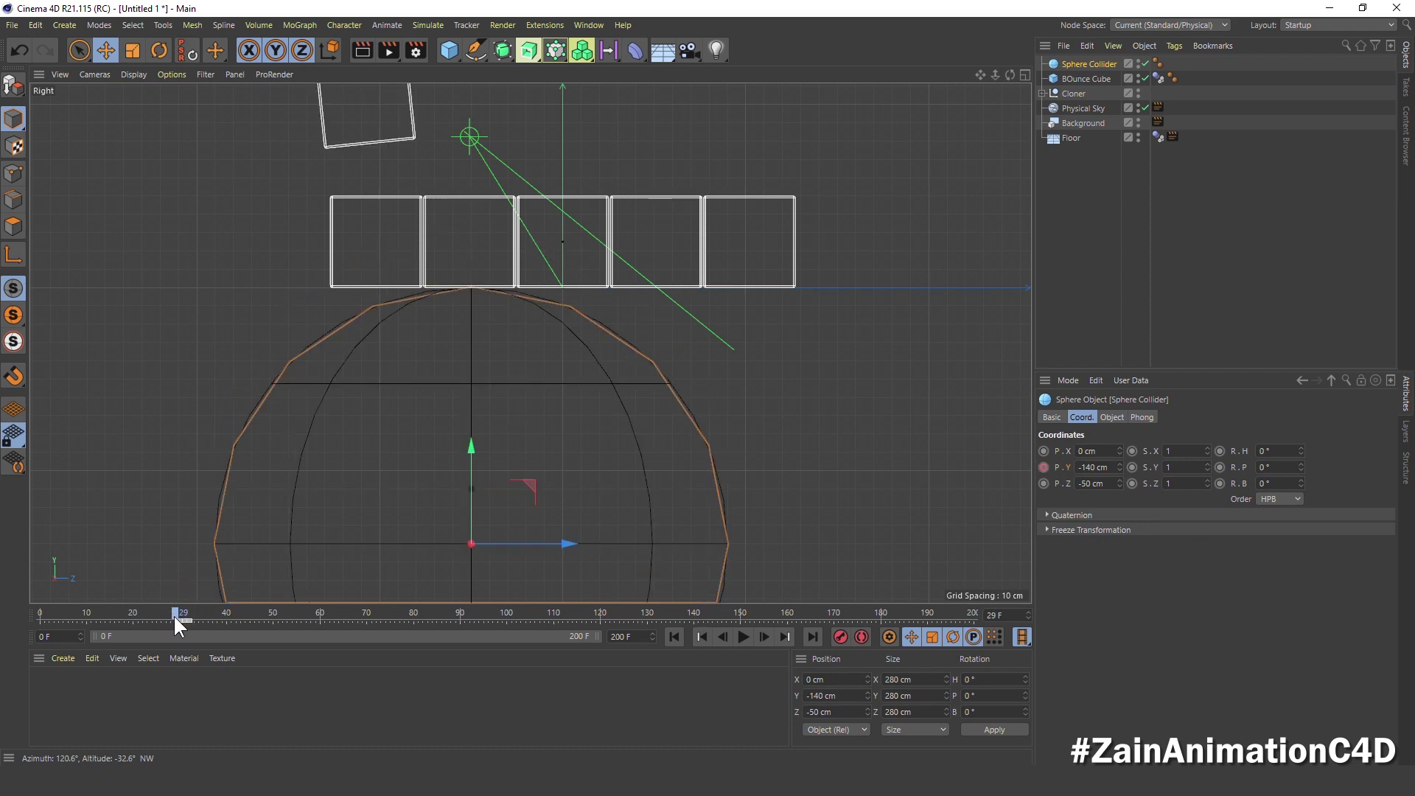
middle_click(470, 395)
middle_click(265, 201)
left_click(669, 638)
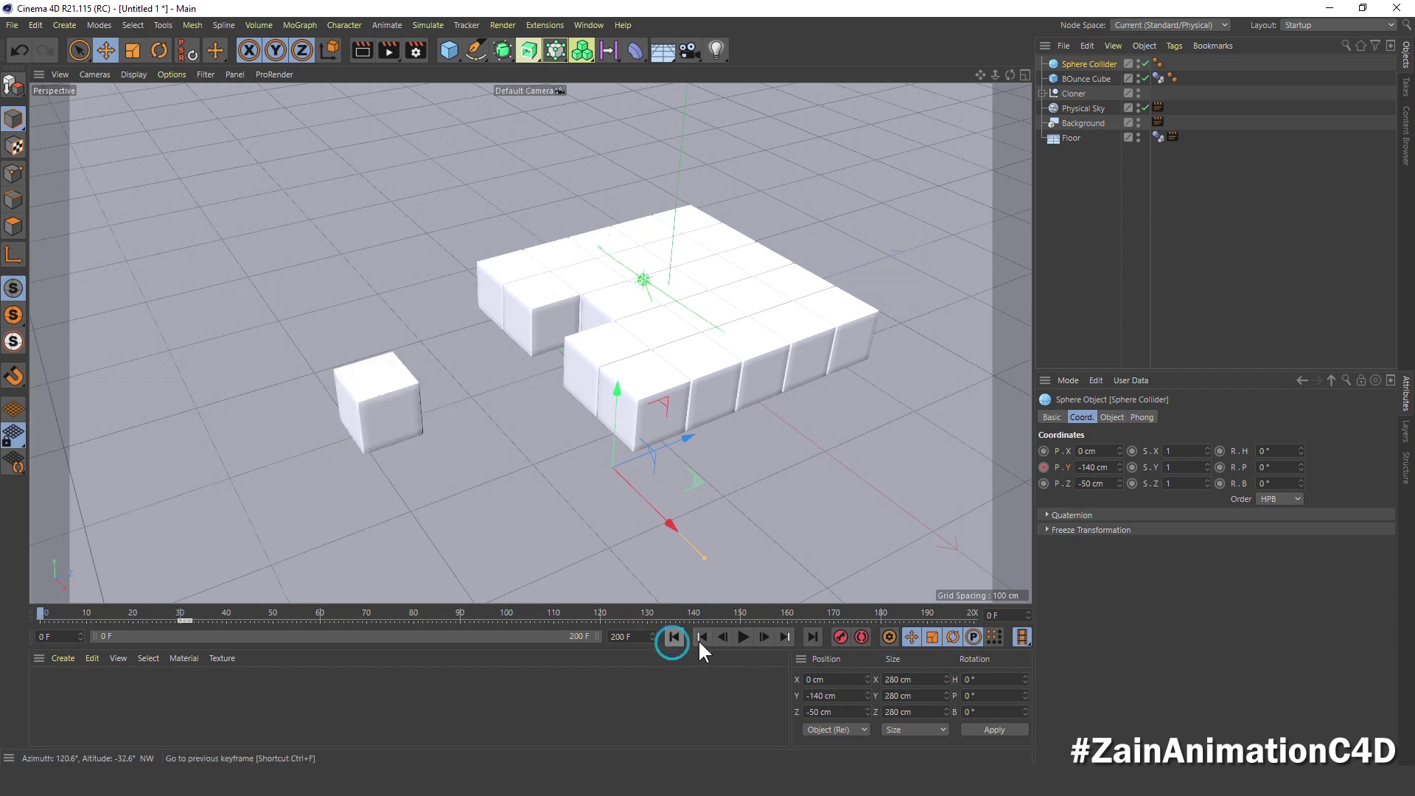
left_click(743, 636)
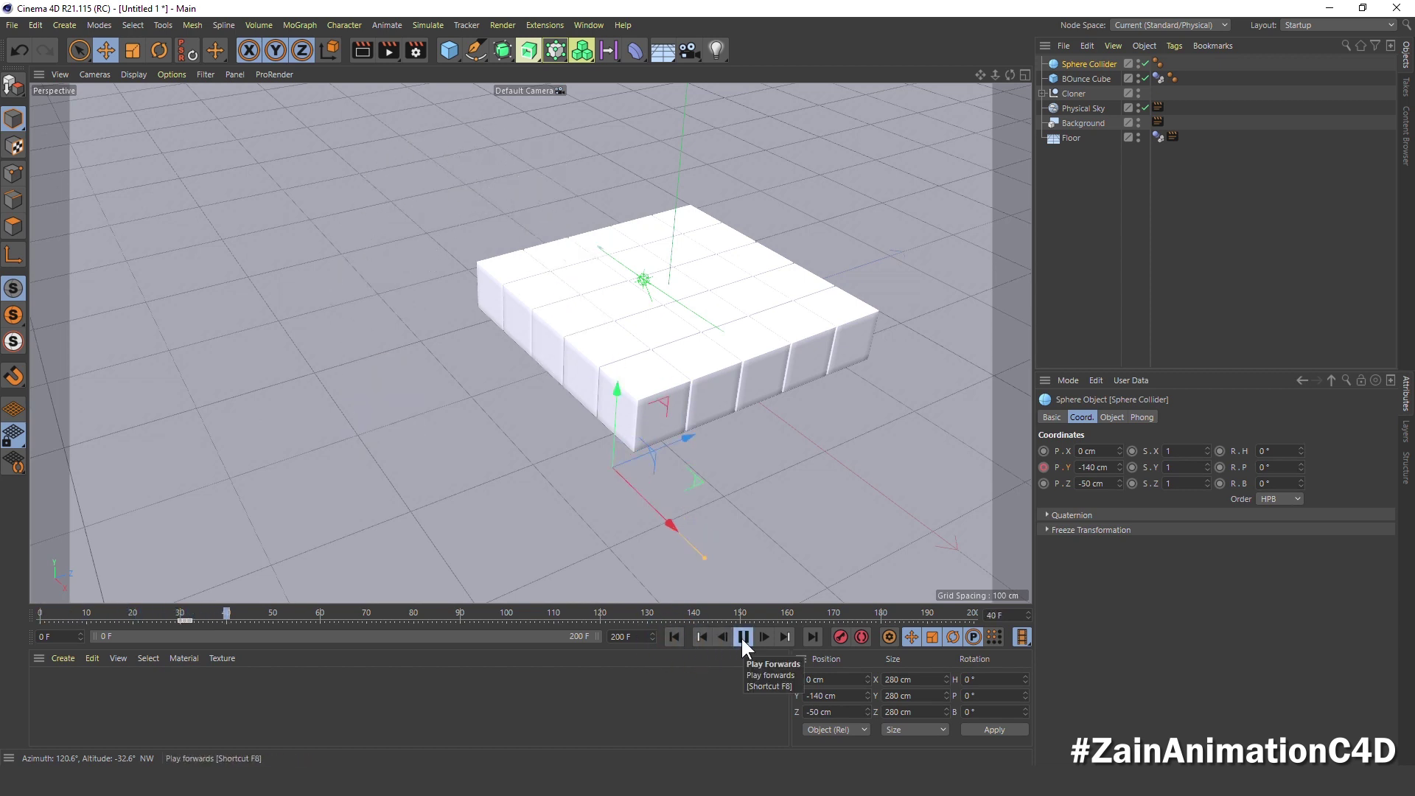
left_click(742, 637)
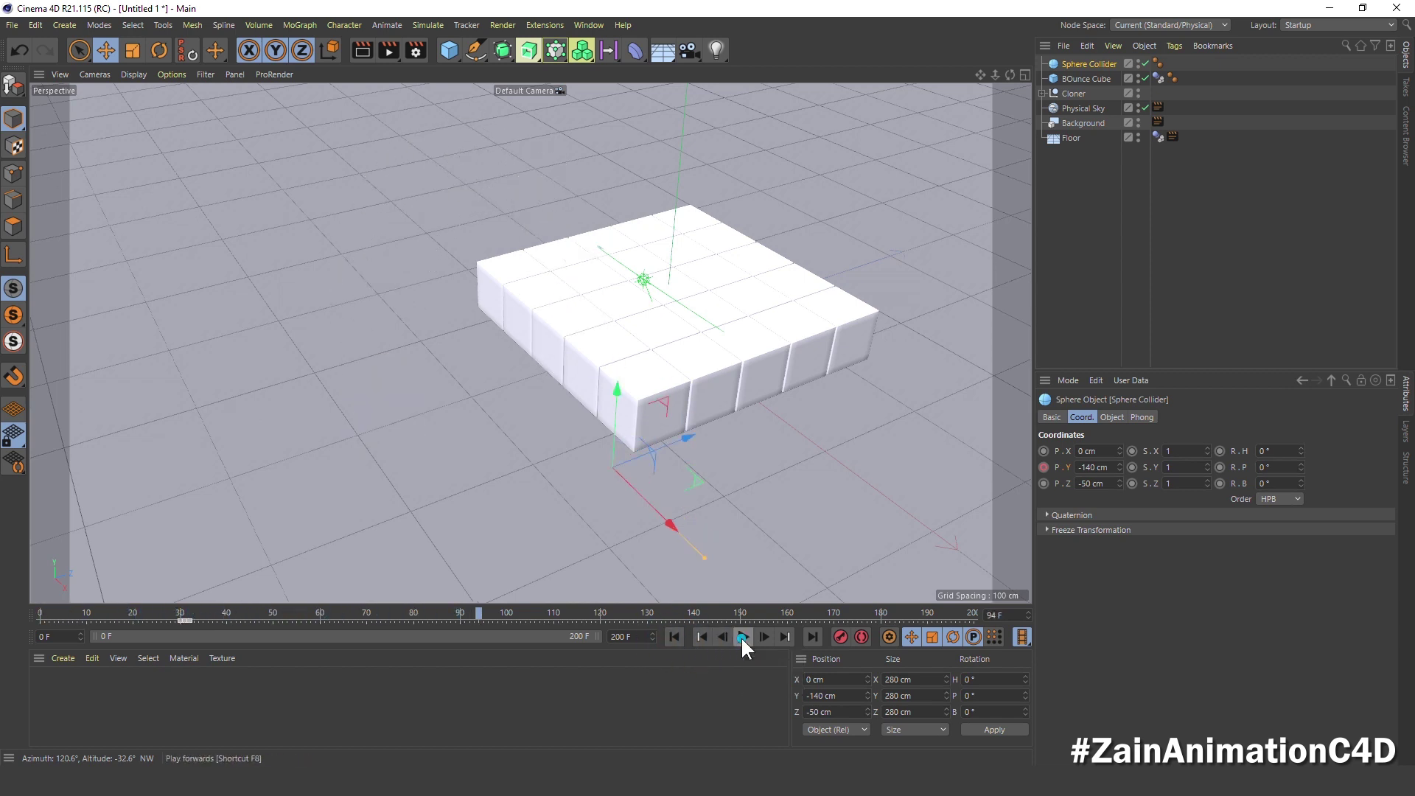
left_click(672, 636)
left_click(1041, 93)
left_click(1153, 95)
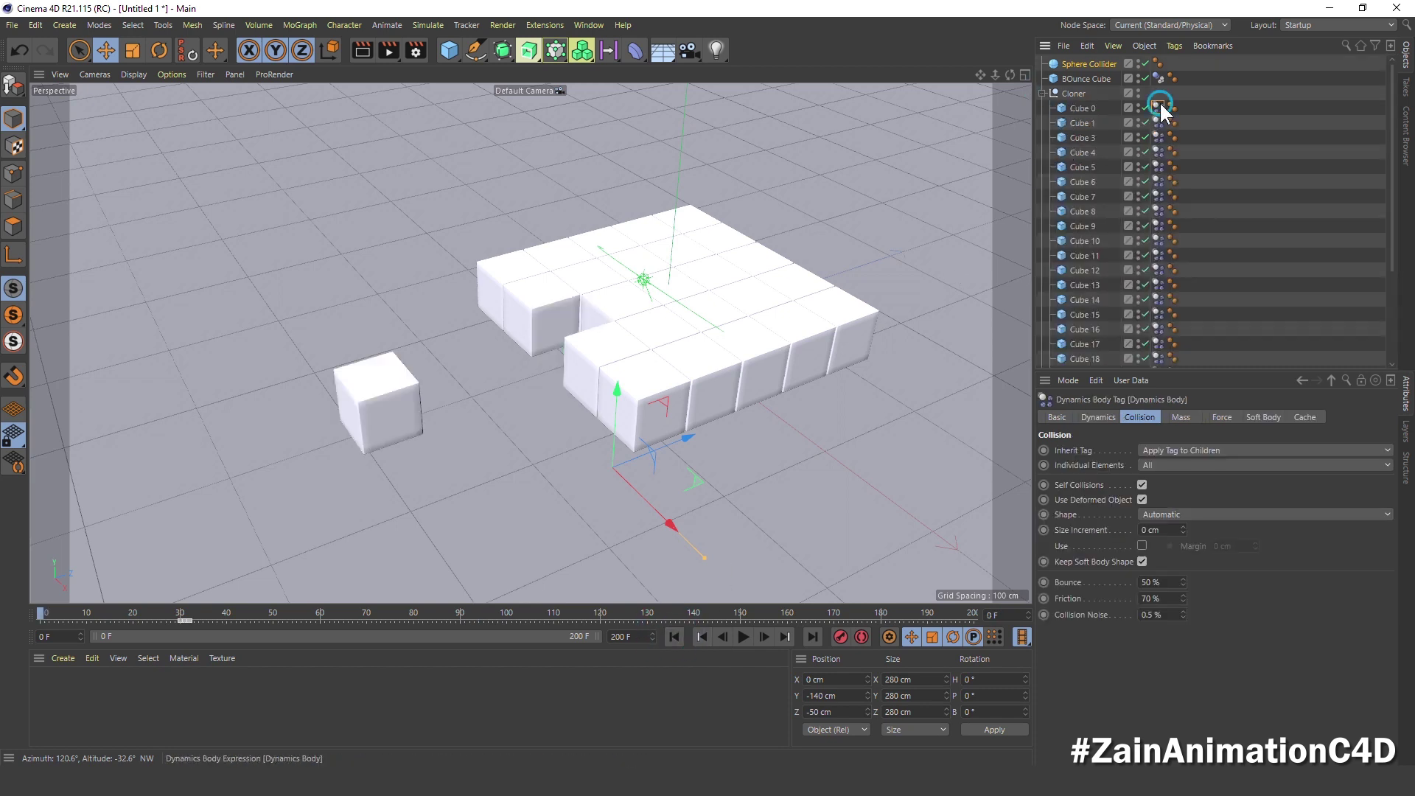
scroll(1184, 308, "down", 5)
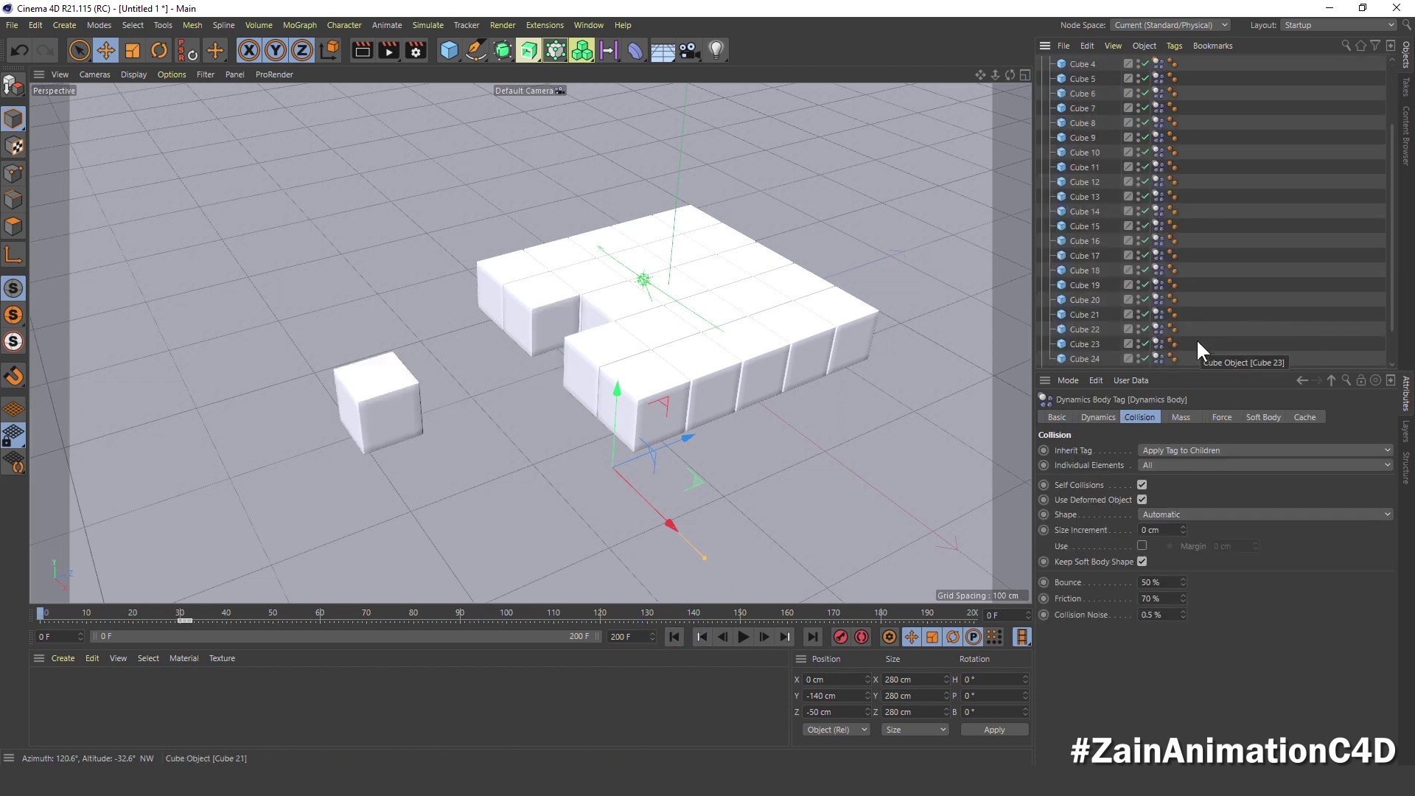
scroll(1210, 317, "down", 3)
left_click(1159, 316, "shift")
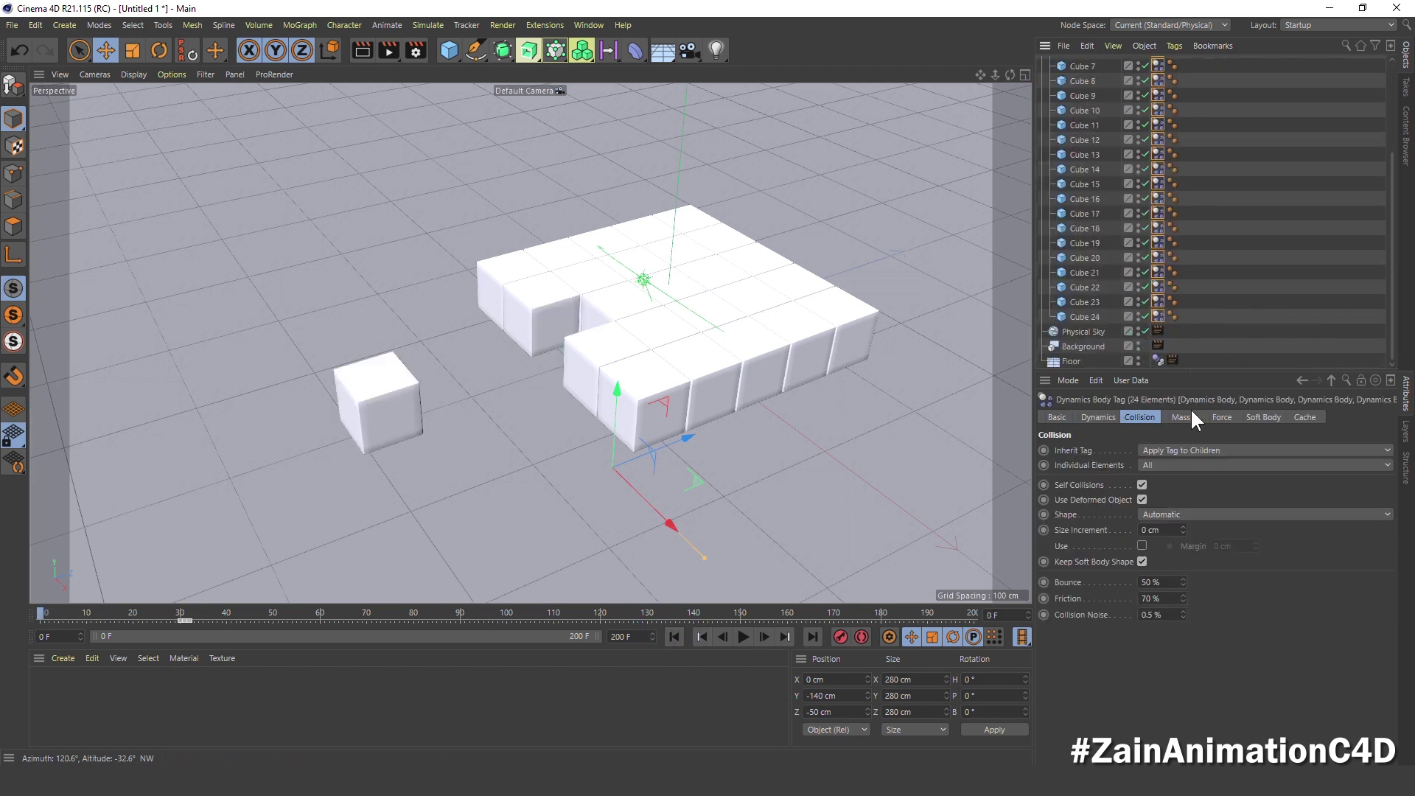
left_click(1097, 418)
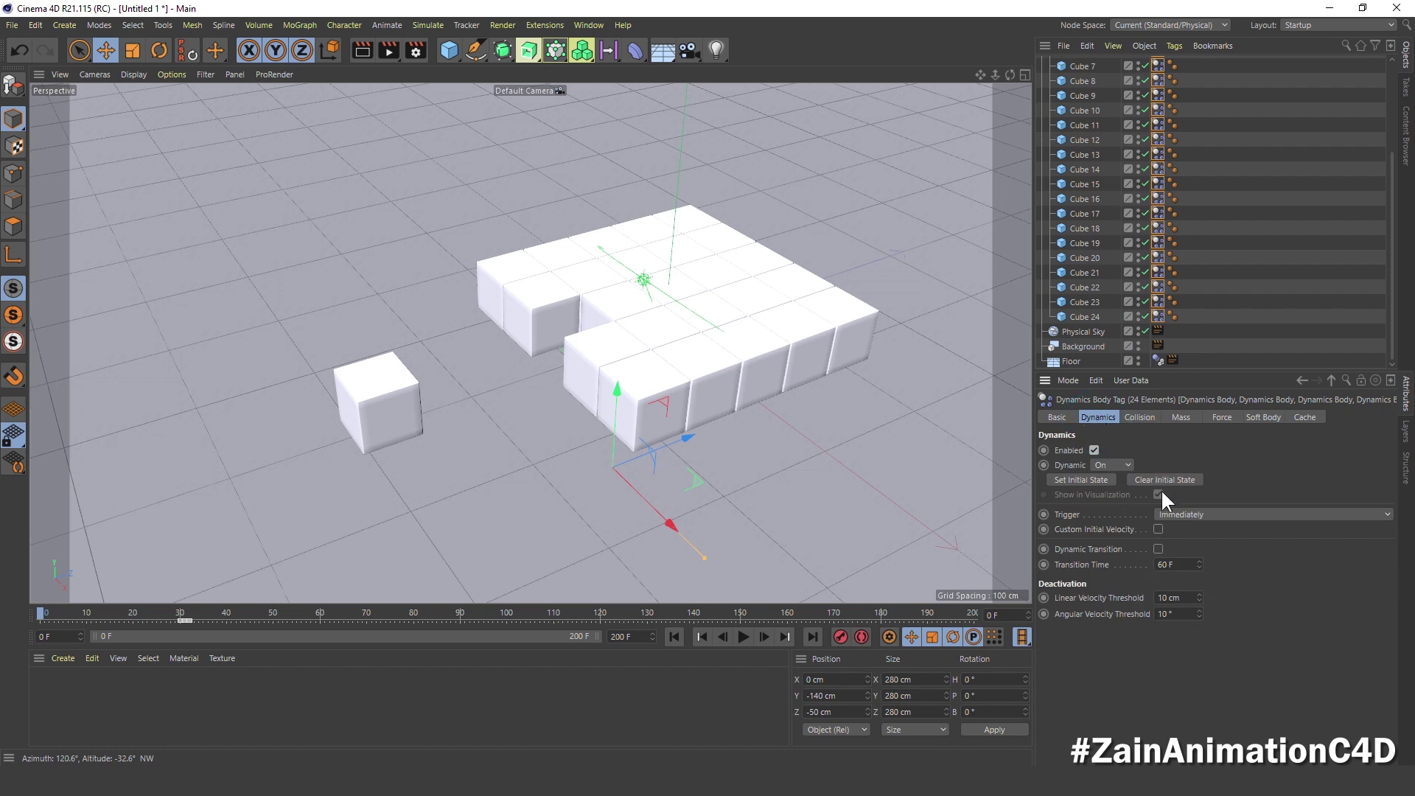
left_click(744, 637)
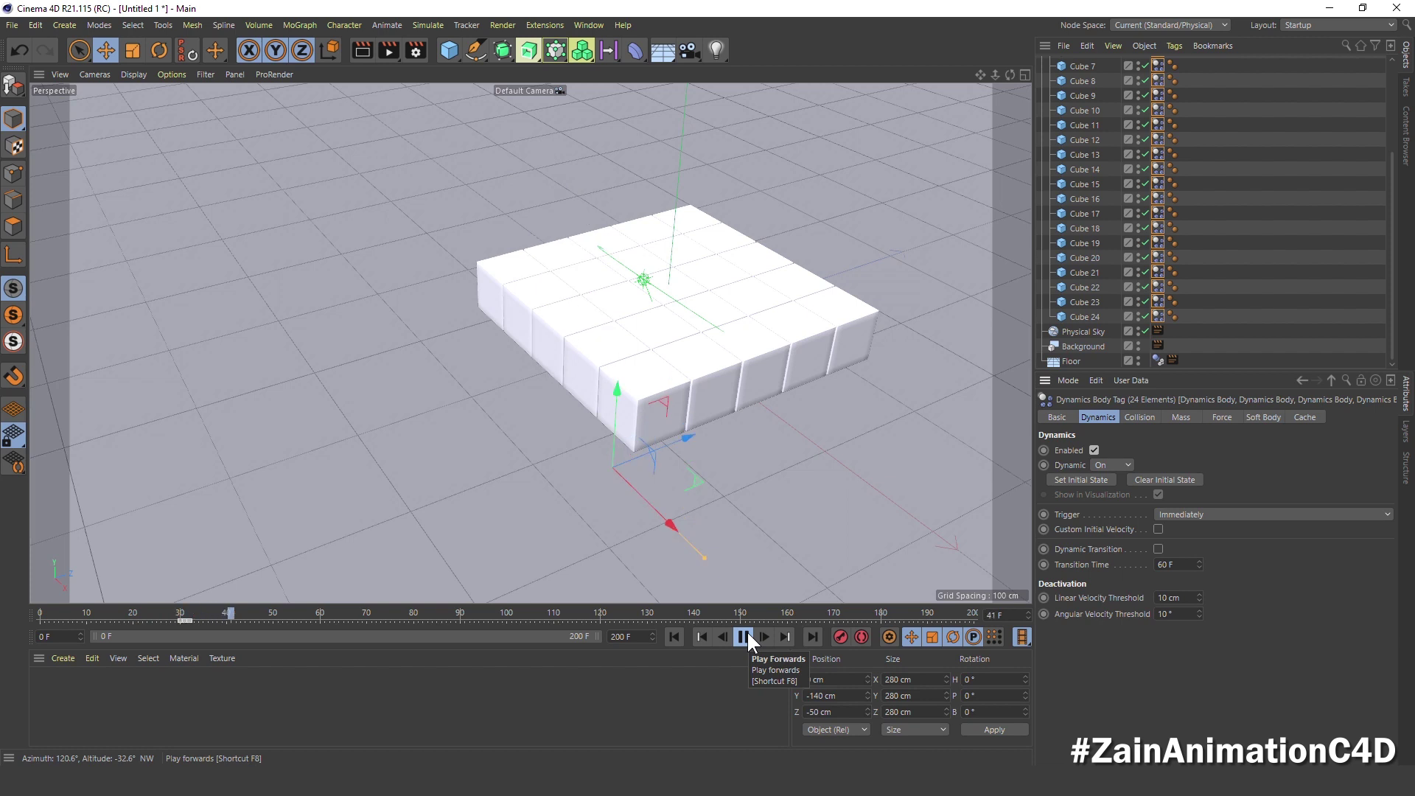
left_click(744, 637)
left_click(675, 637)
scroll(1055, 110, "up", 5)
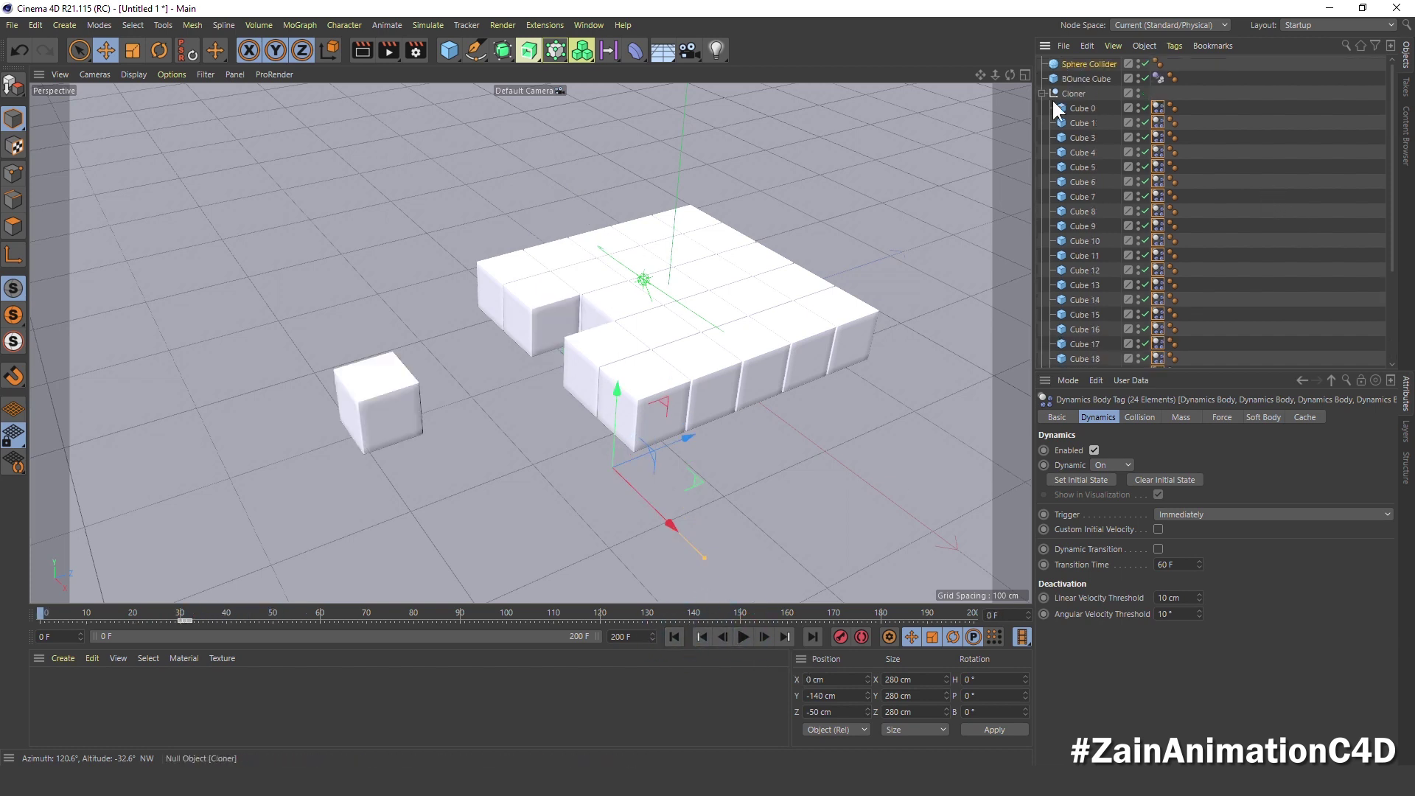
left_click(1042, 93)
left_click(1054, 188)
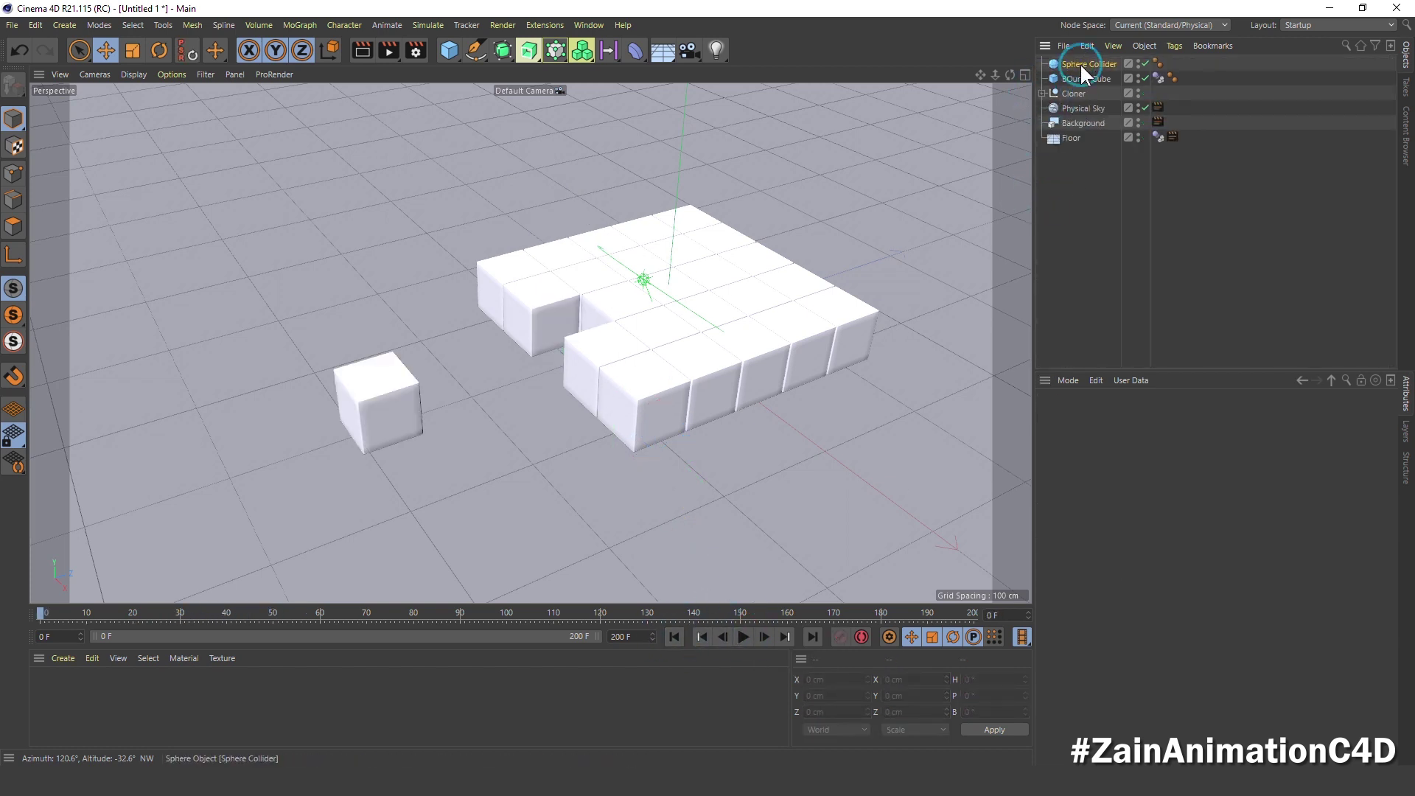
left_click(1081, 64)
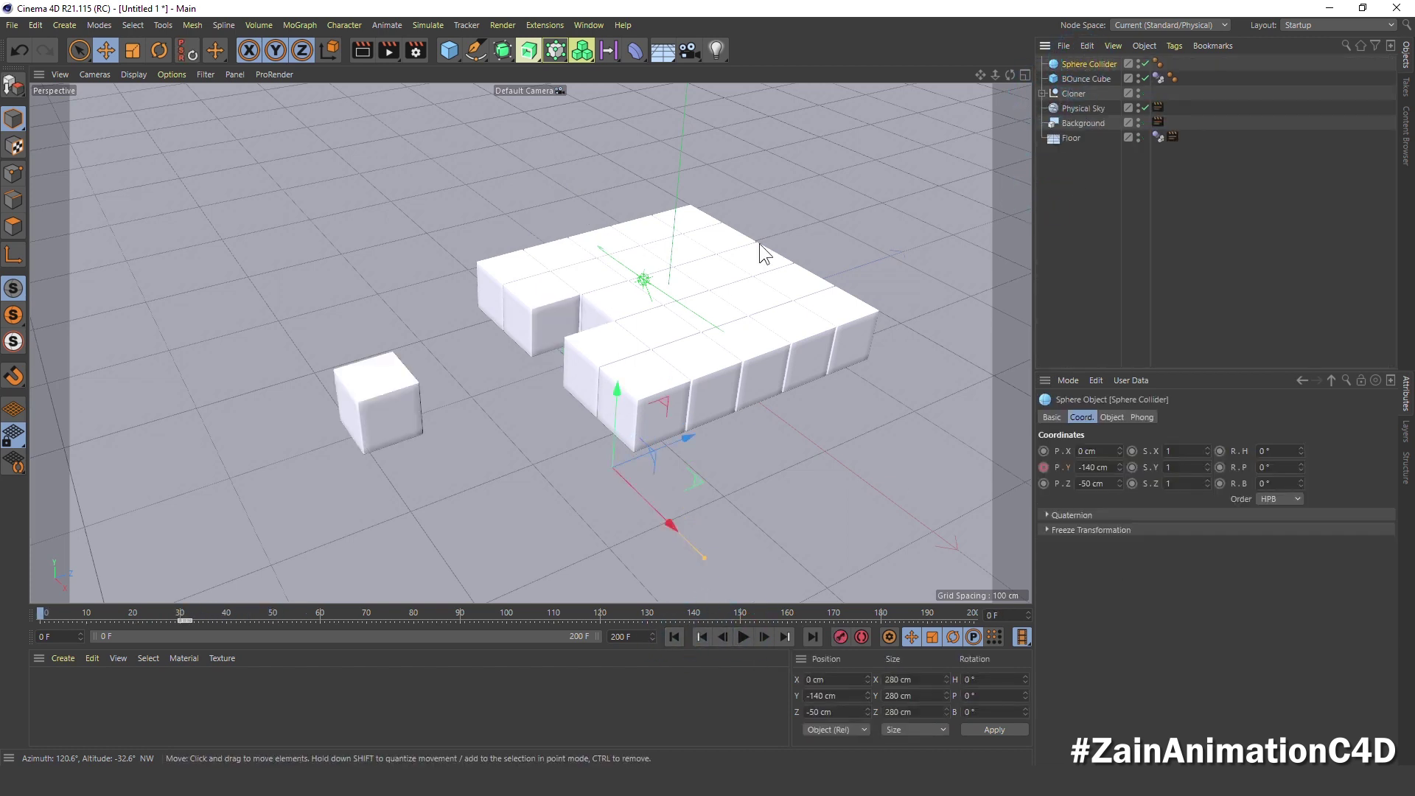
- Tag Sphere Collider as a Collider Body and test the simulation from frame 0
right_click(1065, 63)
mouse_move(1116, 238)
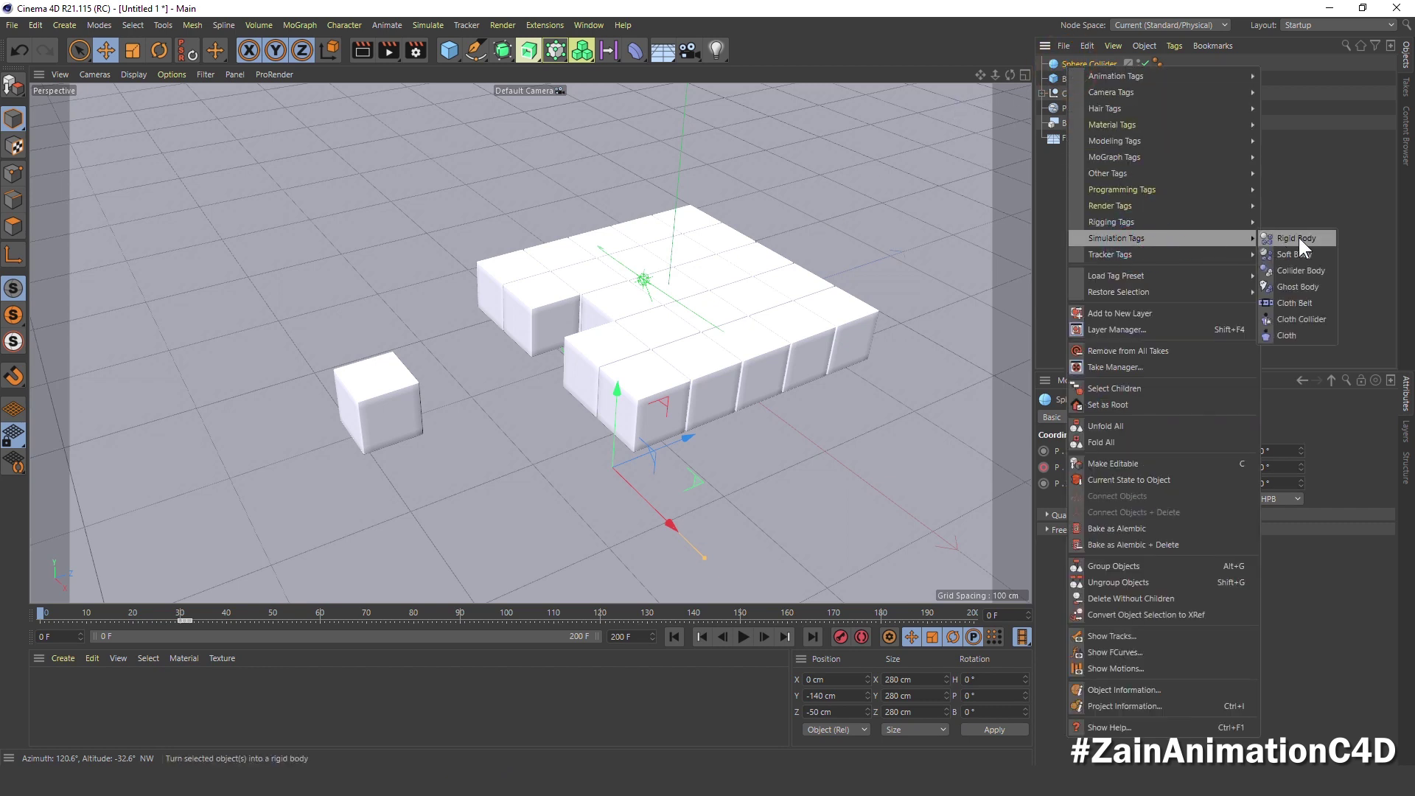
left_click(1306, 268)
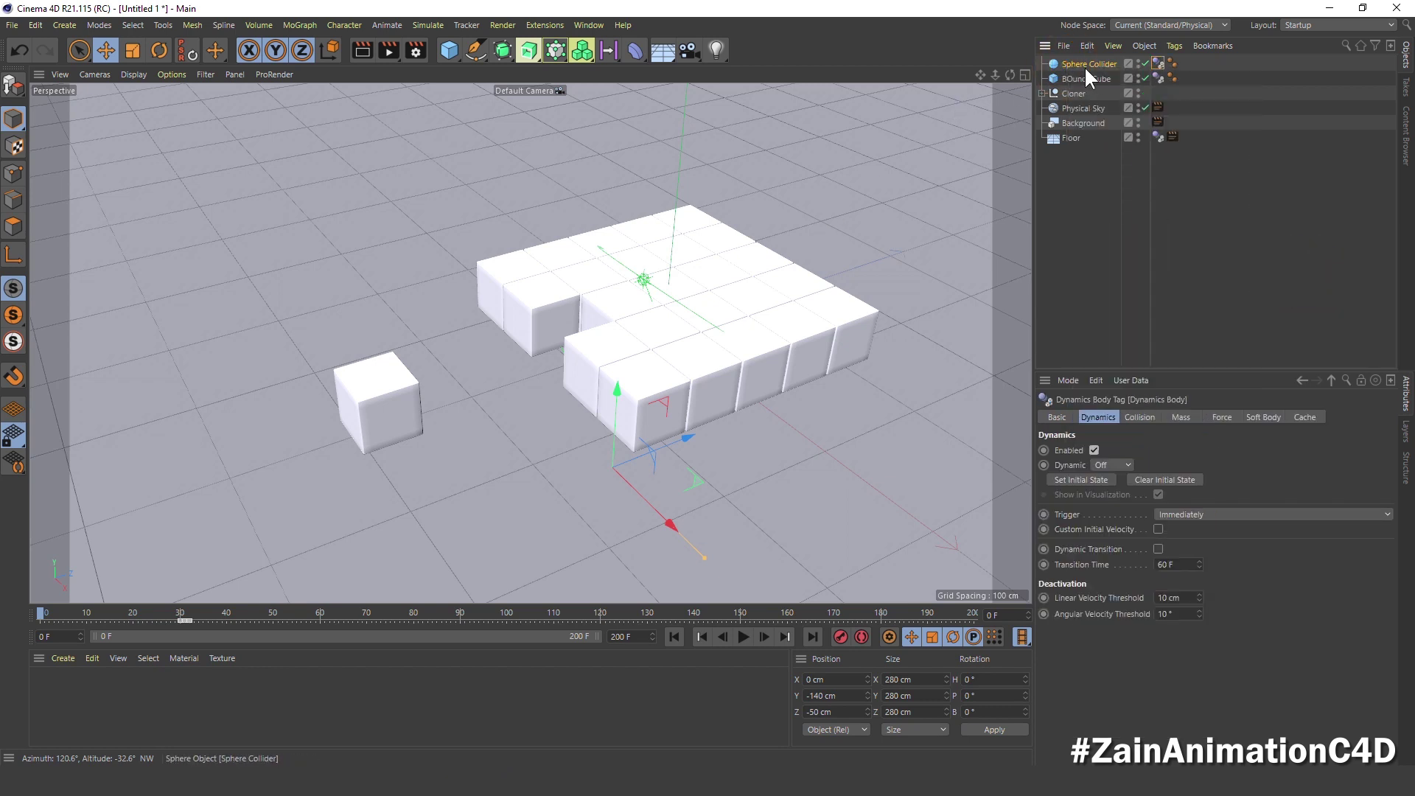
left_click(742, 637)
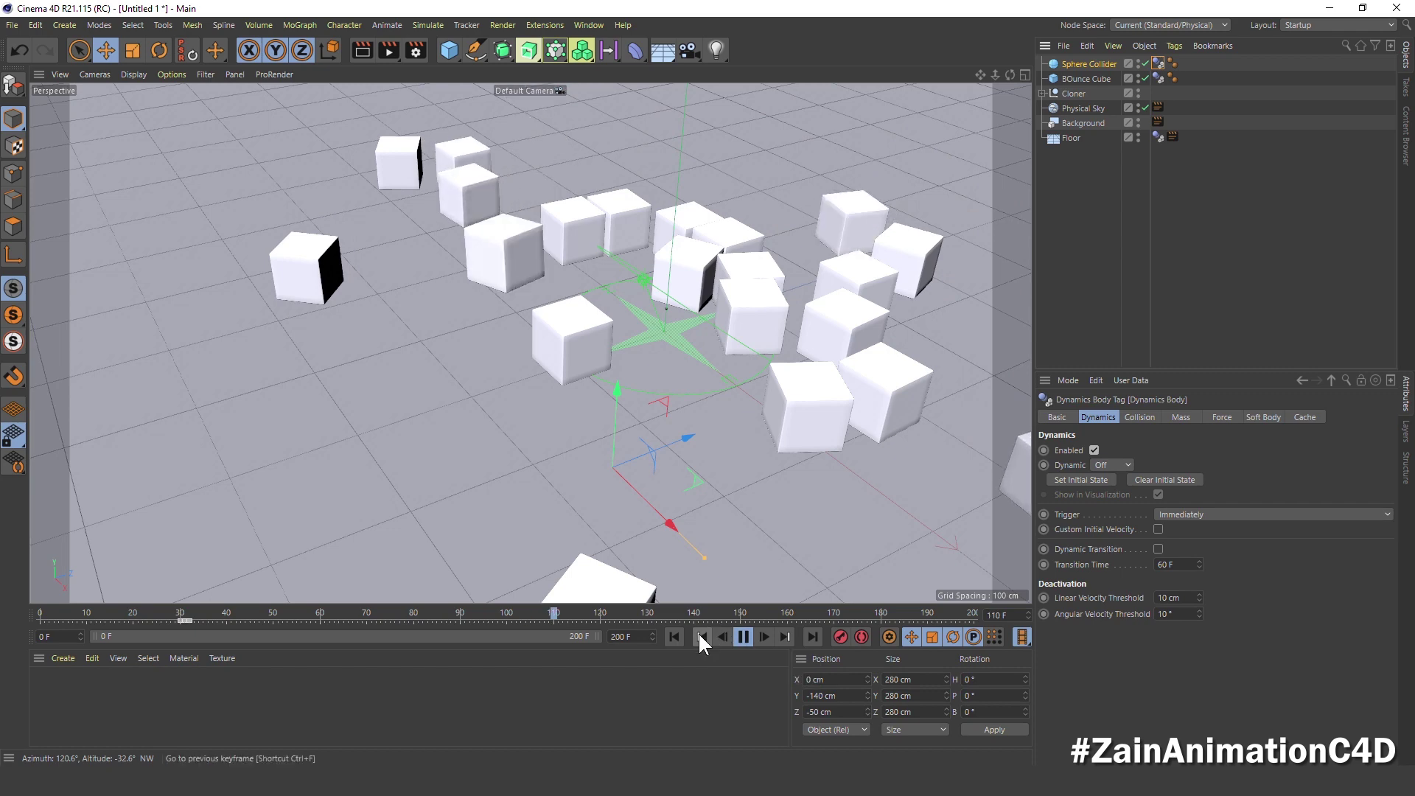
left_click(674, 636)
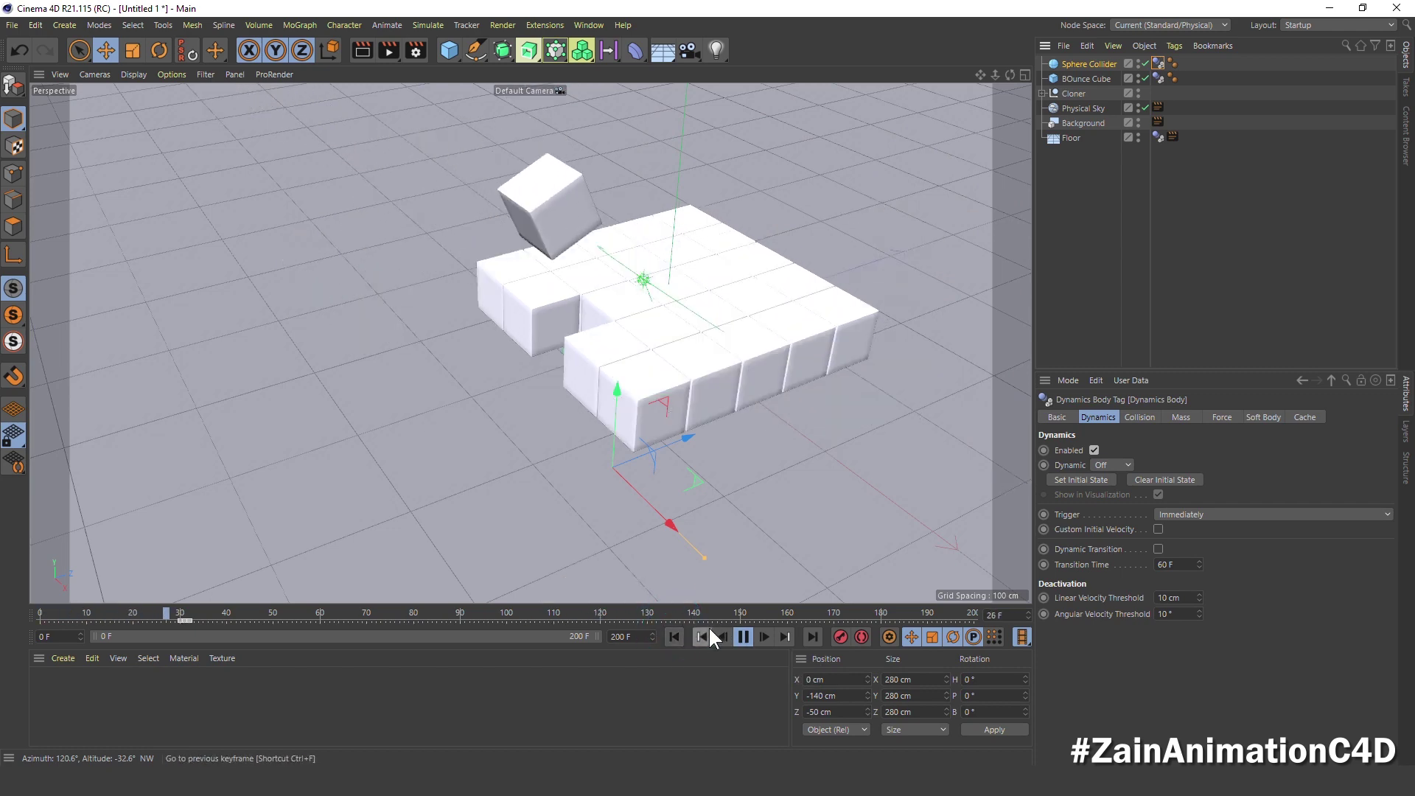
left_click(674, 636)
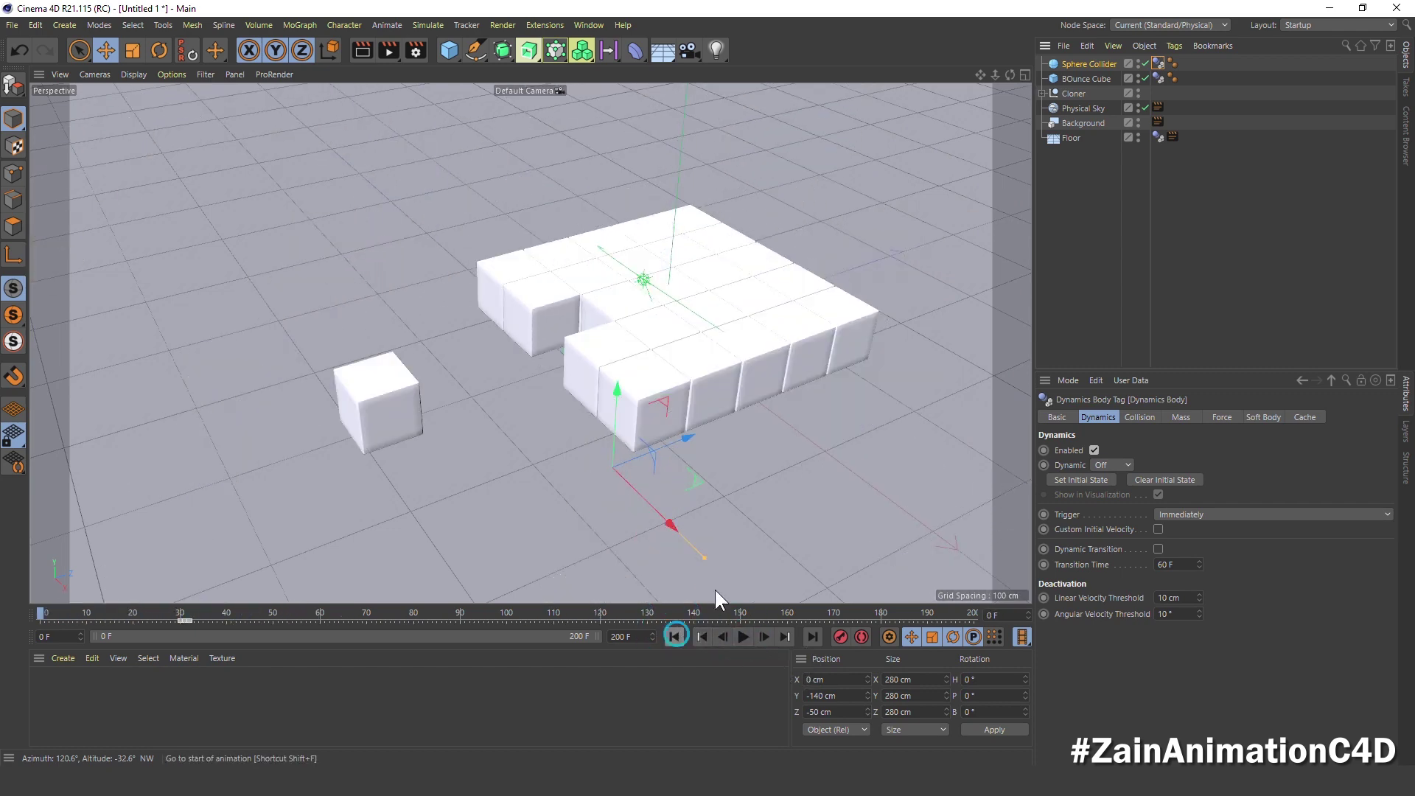
left_click(1086, 63)
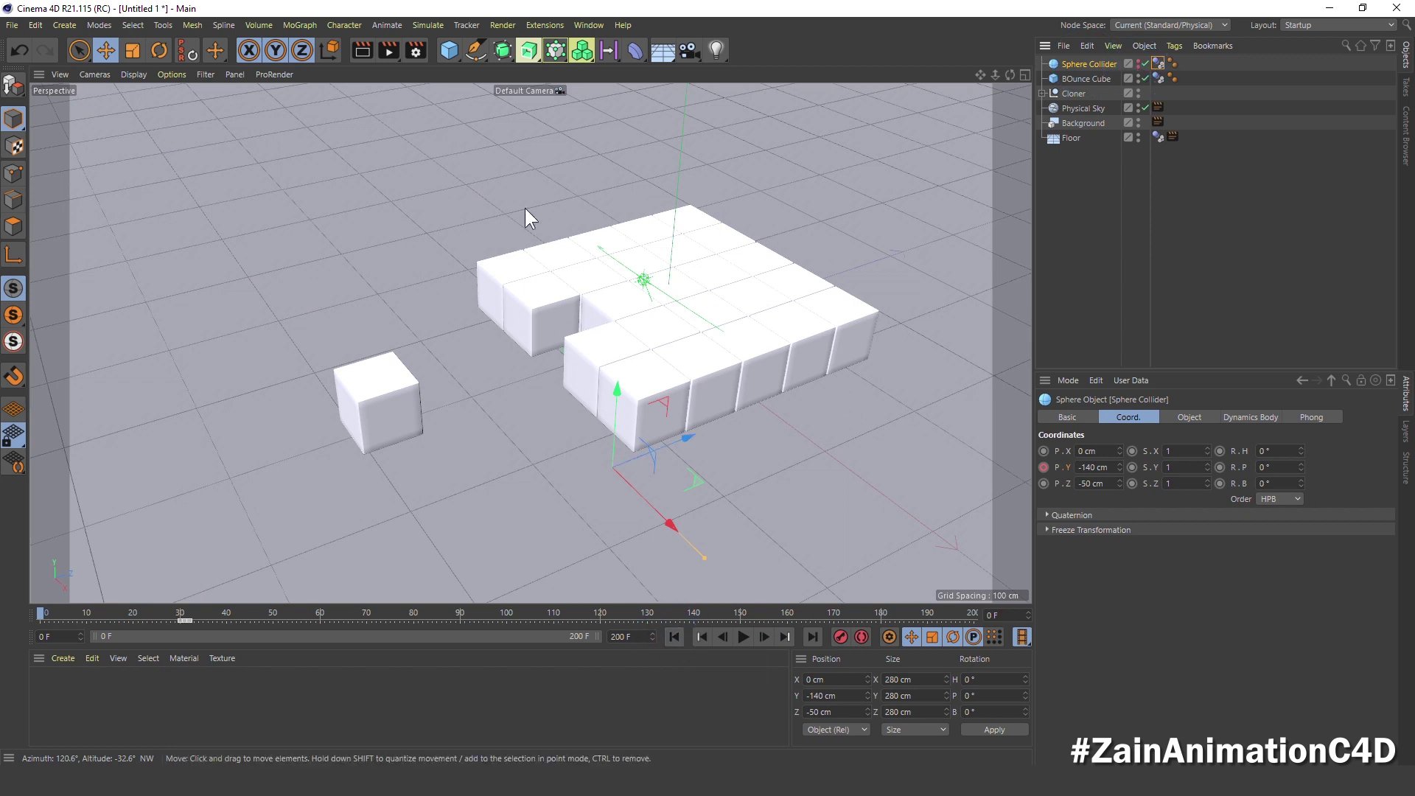
- Add a Tube with outer radius 182 cm and inner radius 181 cm
mouse_move(448, 50)
left_mouse_down()
mouse_move(637, 52)
mouse_move(737, 120)
left_mouse_up()
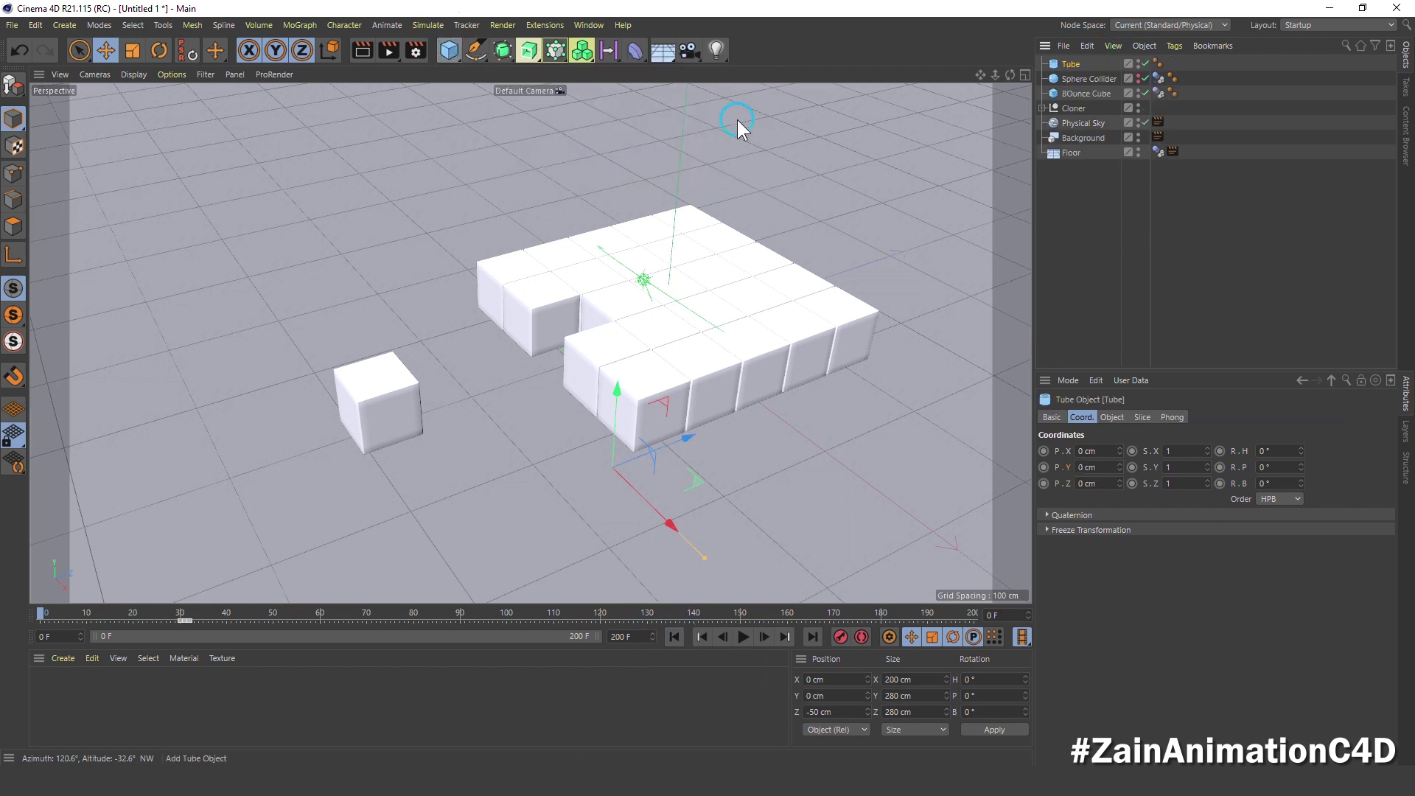
left_click(1113, 418)
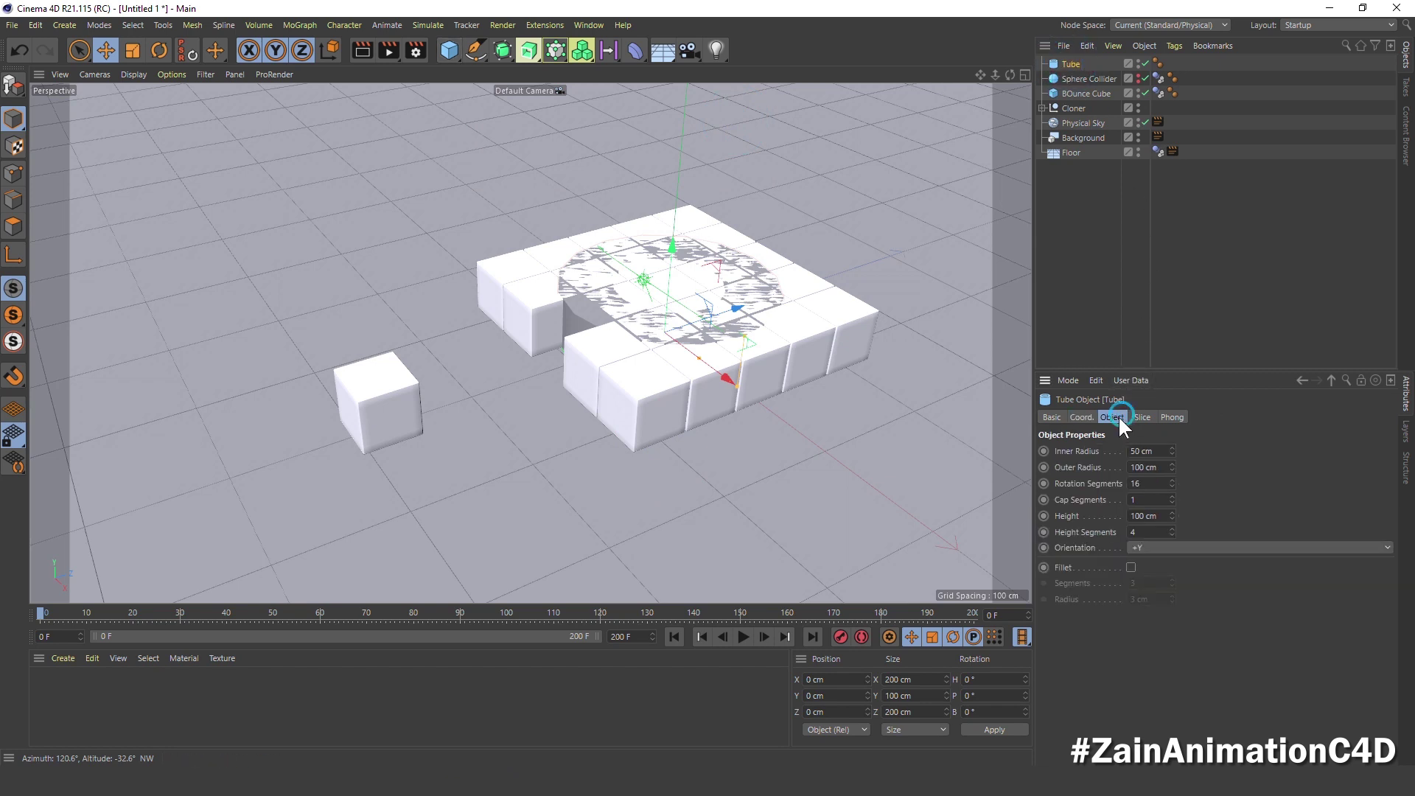
left_click(1144, 467)
type("182")
key("Return")
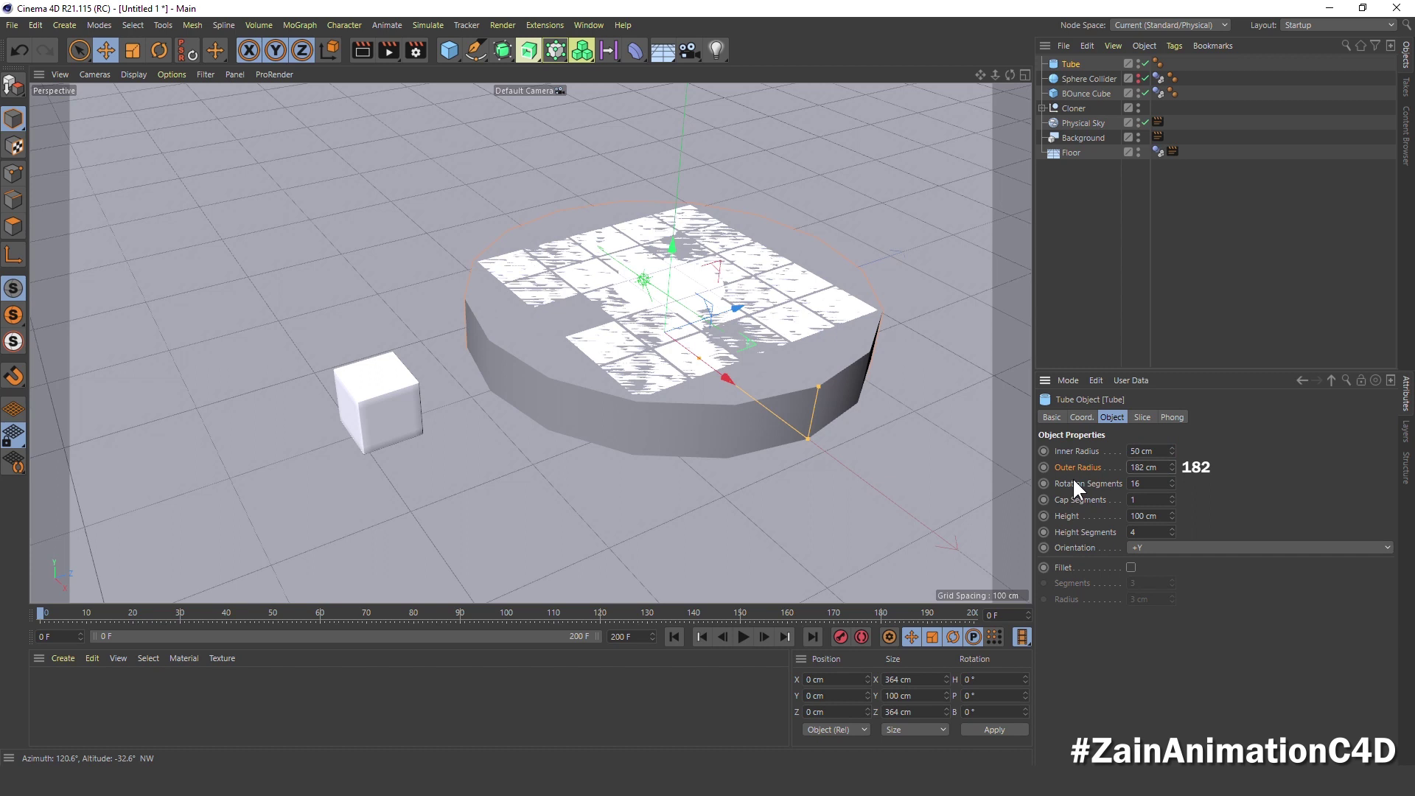
left_click(1155, 451)
type("1")
type("81")
key("Return")
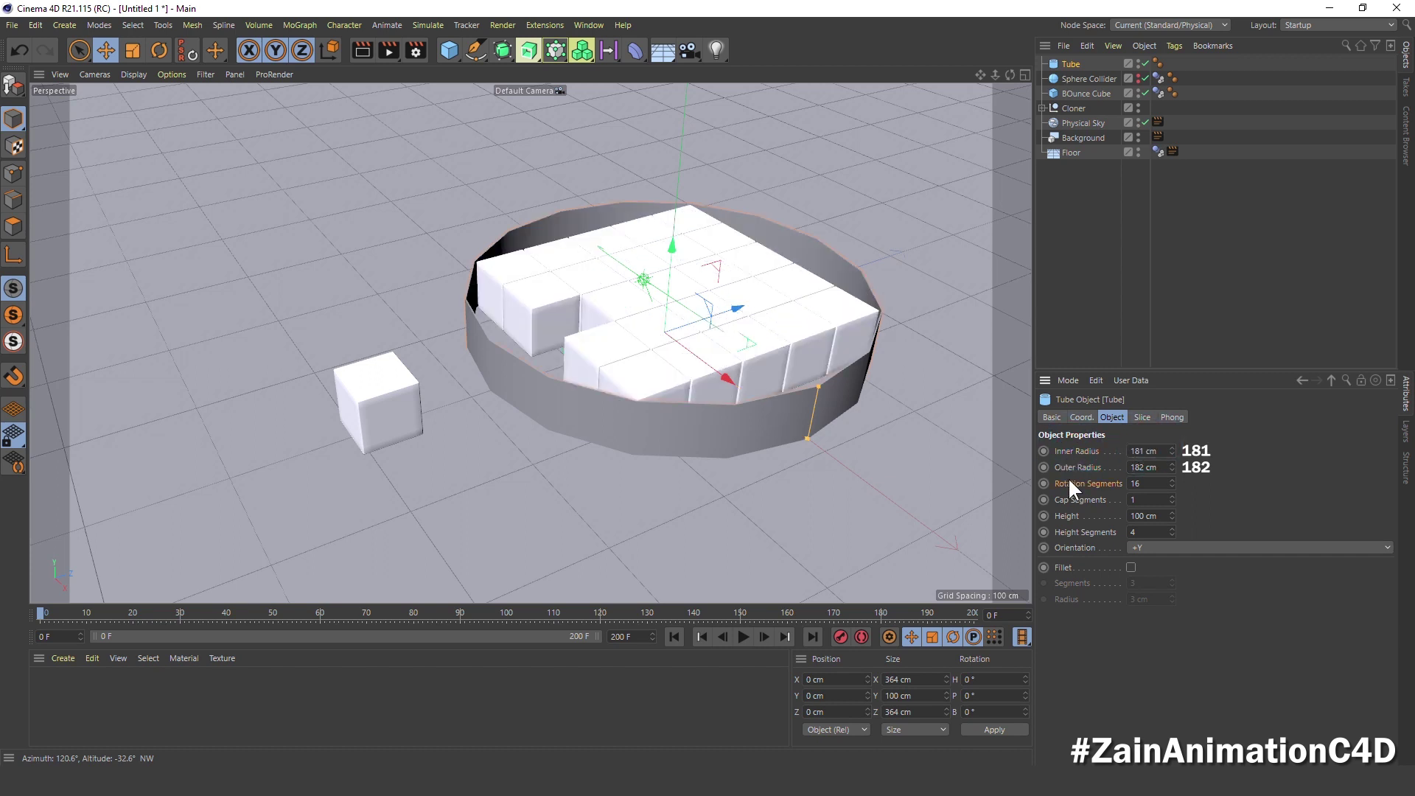
- Give the Tube 4 rotation segments and a 50 cm height
left_click(1147, 483)
type("4")
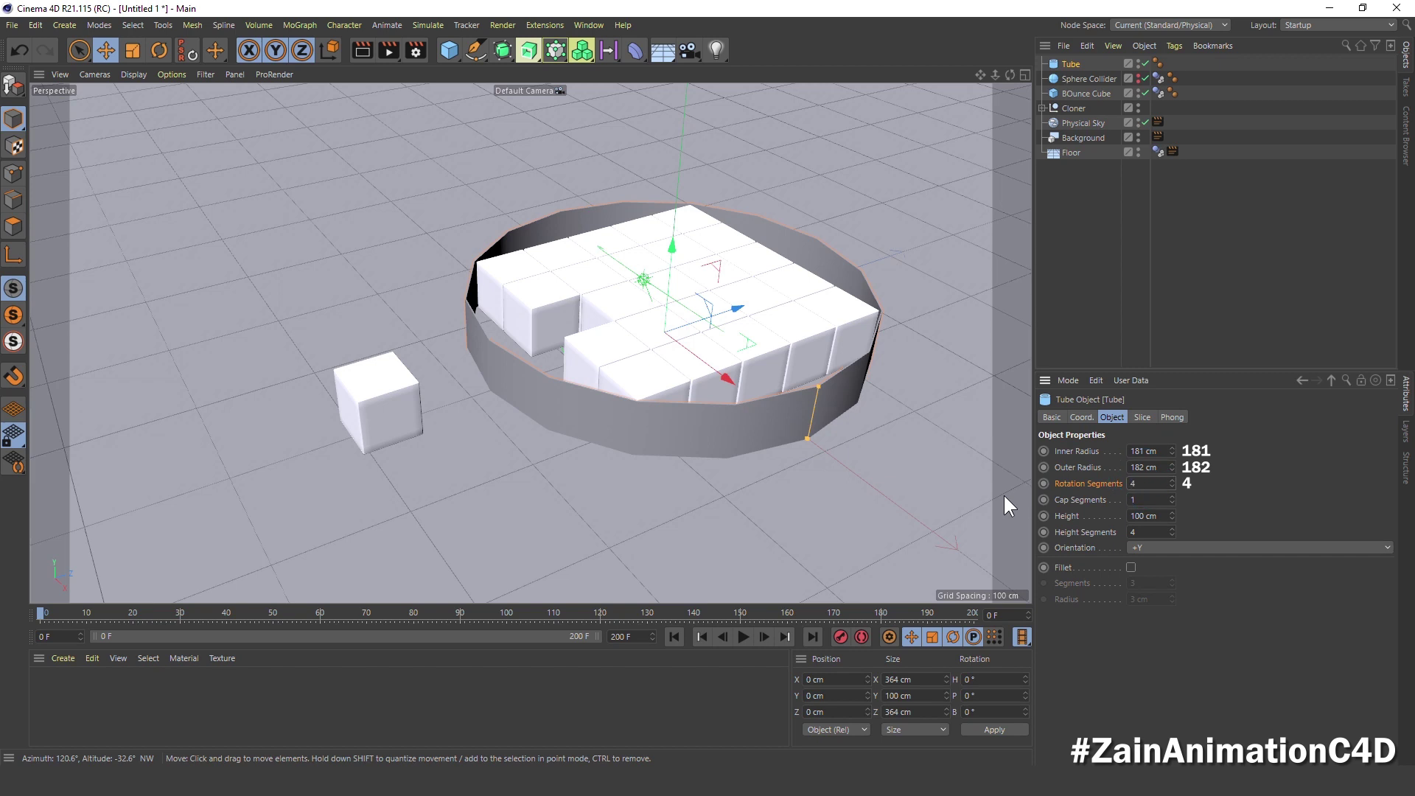
key("Return")
left_click(1074, 515)
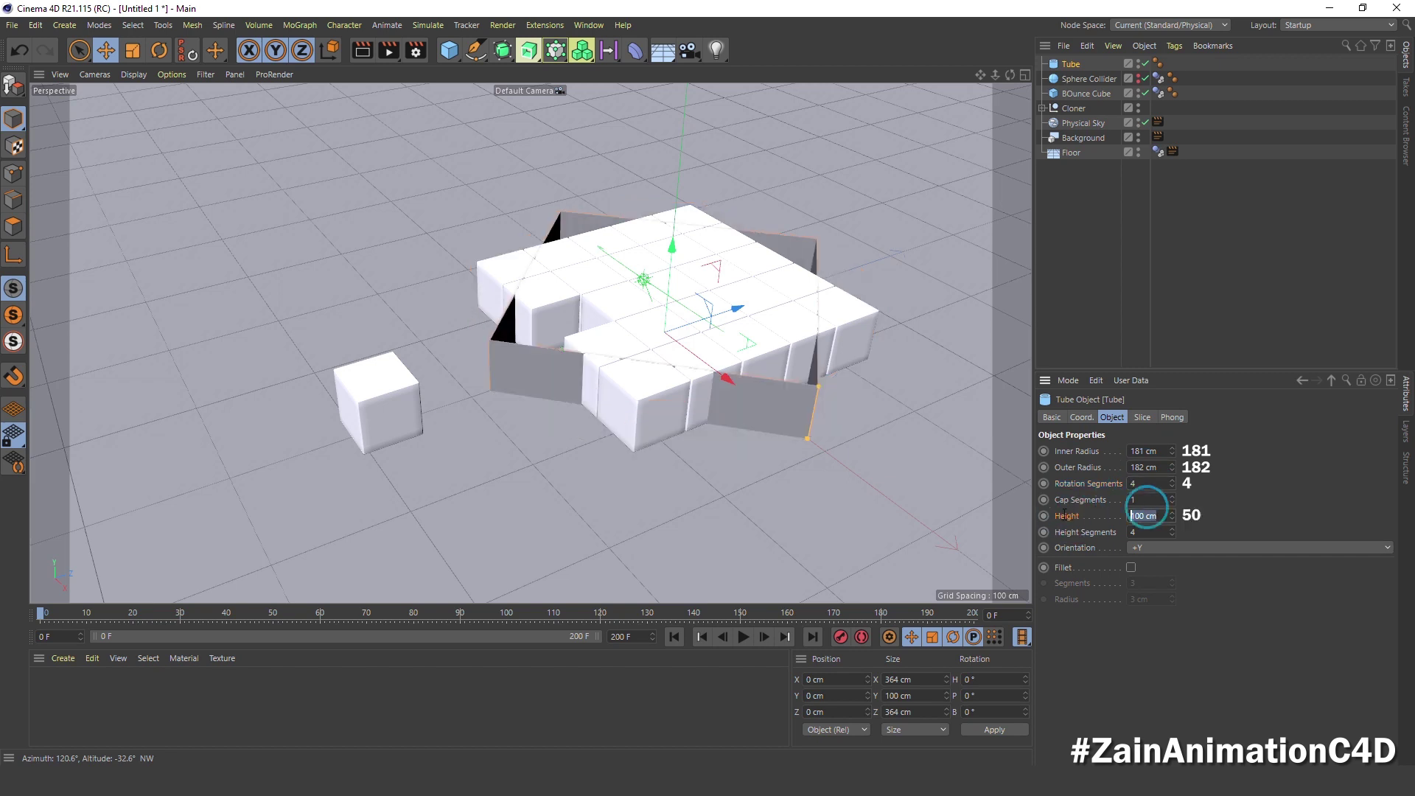
type("50")
key("Return")
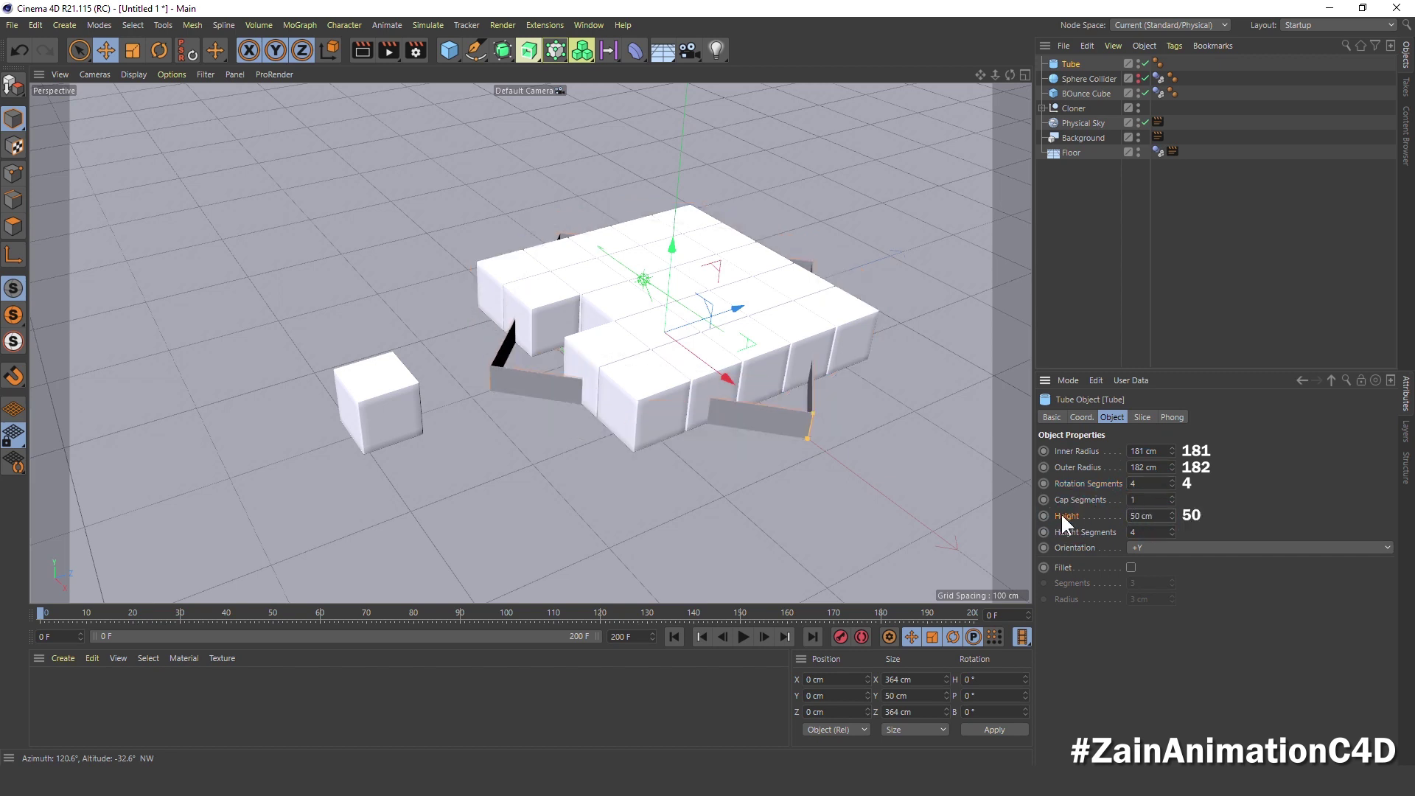
- Place the Tube at P.Y 25 cm with R.H 45°
left_click(1081, 417)
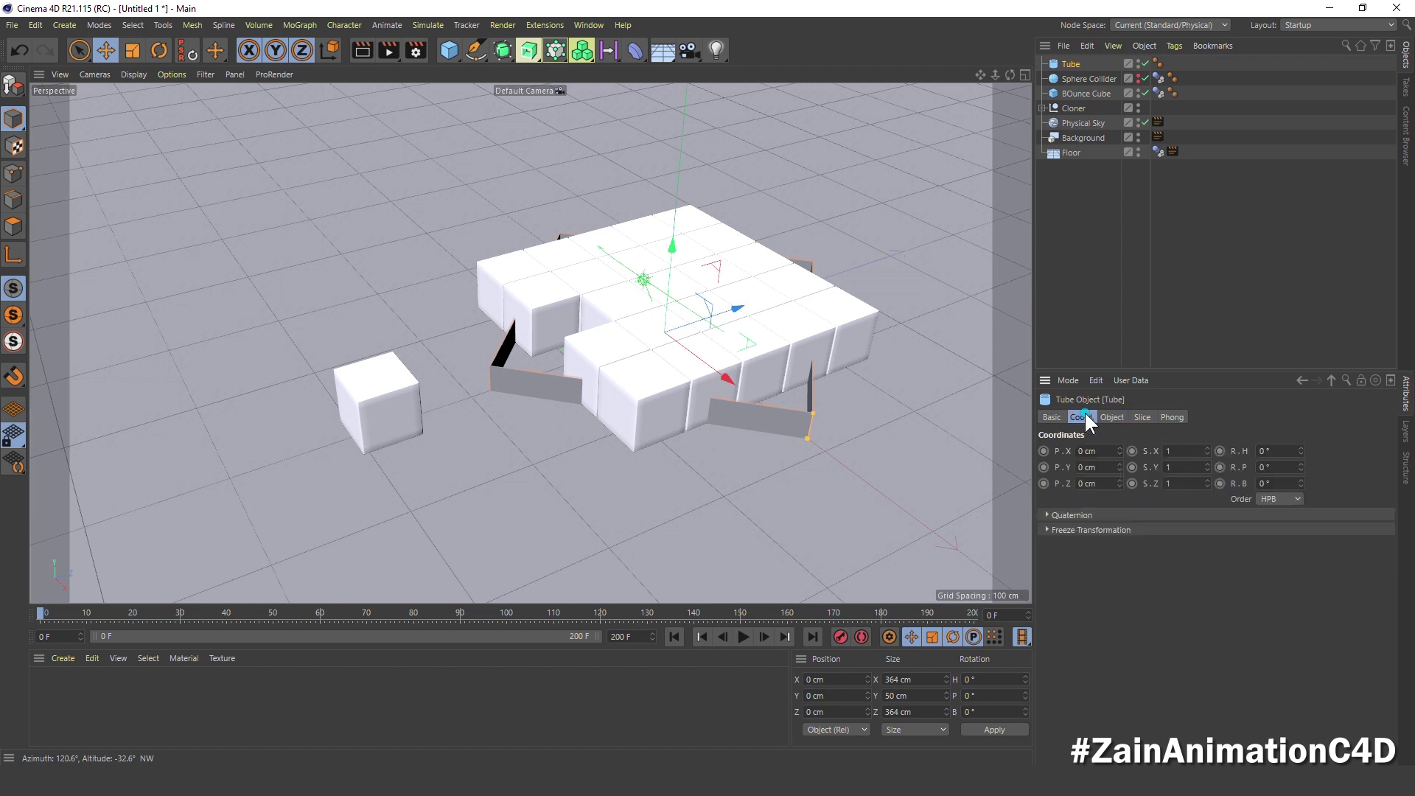
double_click(1090, 466)
type("25")
key("Return")
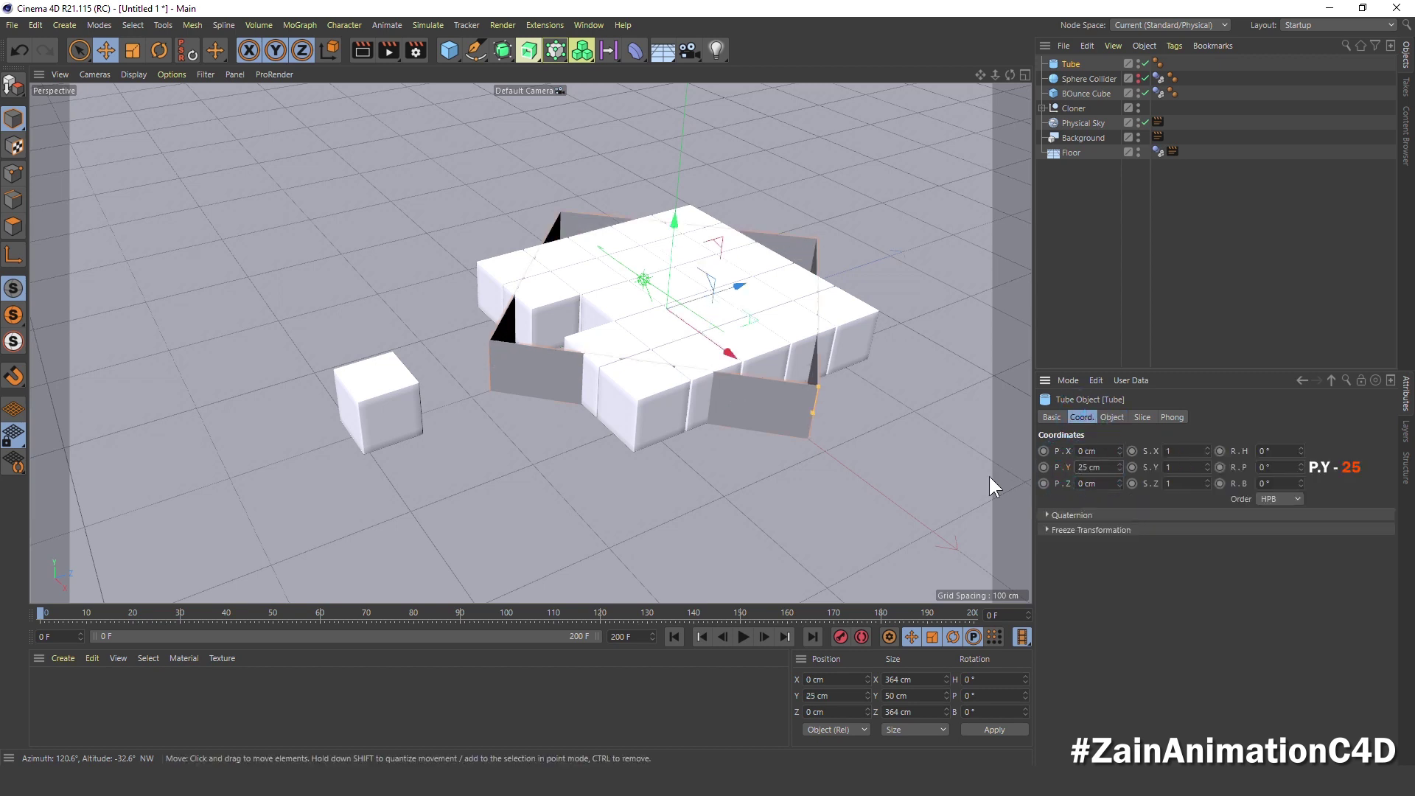
double_click(1245, 450)
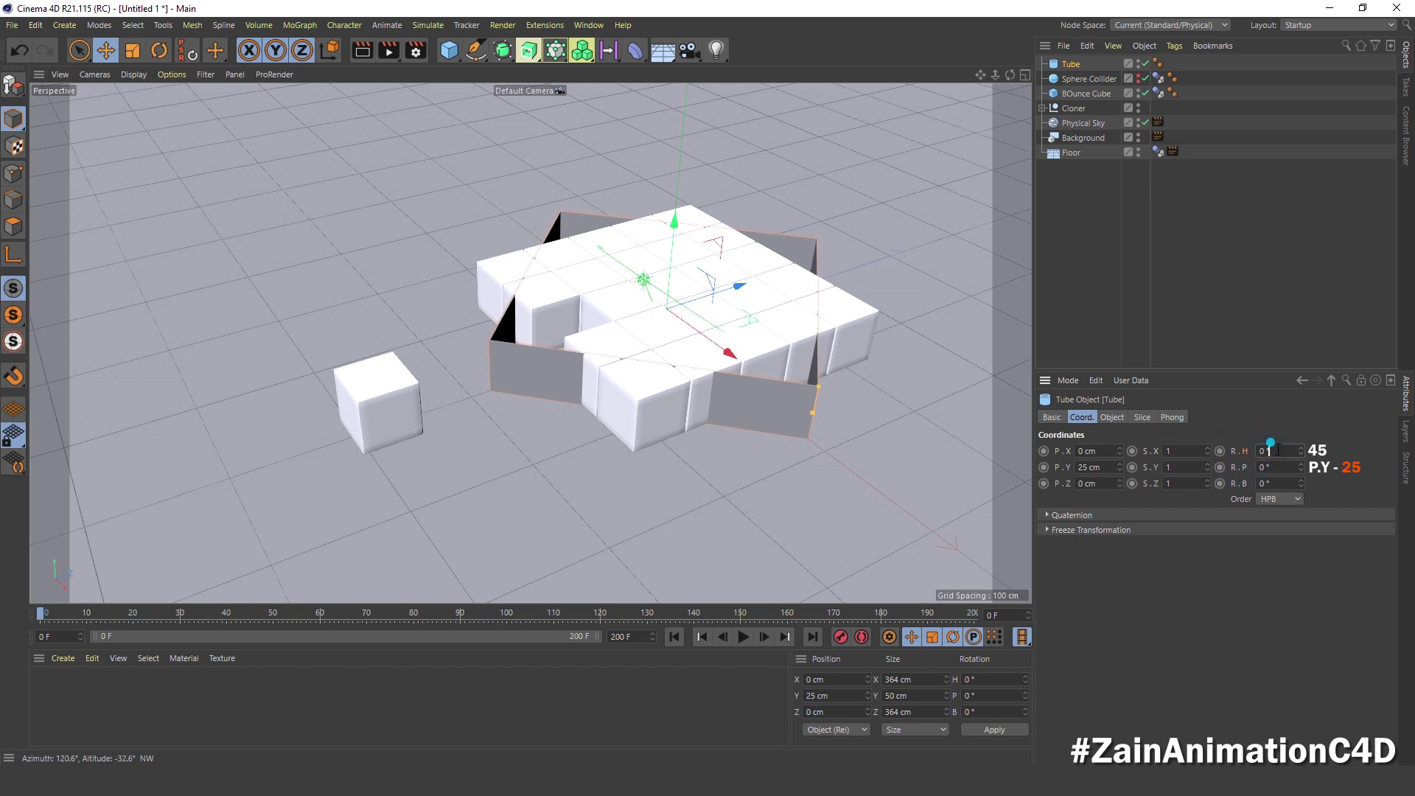
type("45")
key("Return")
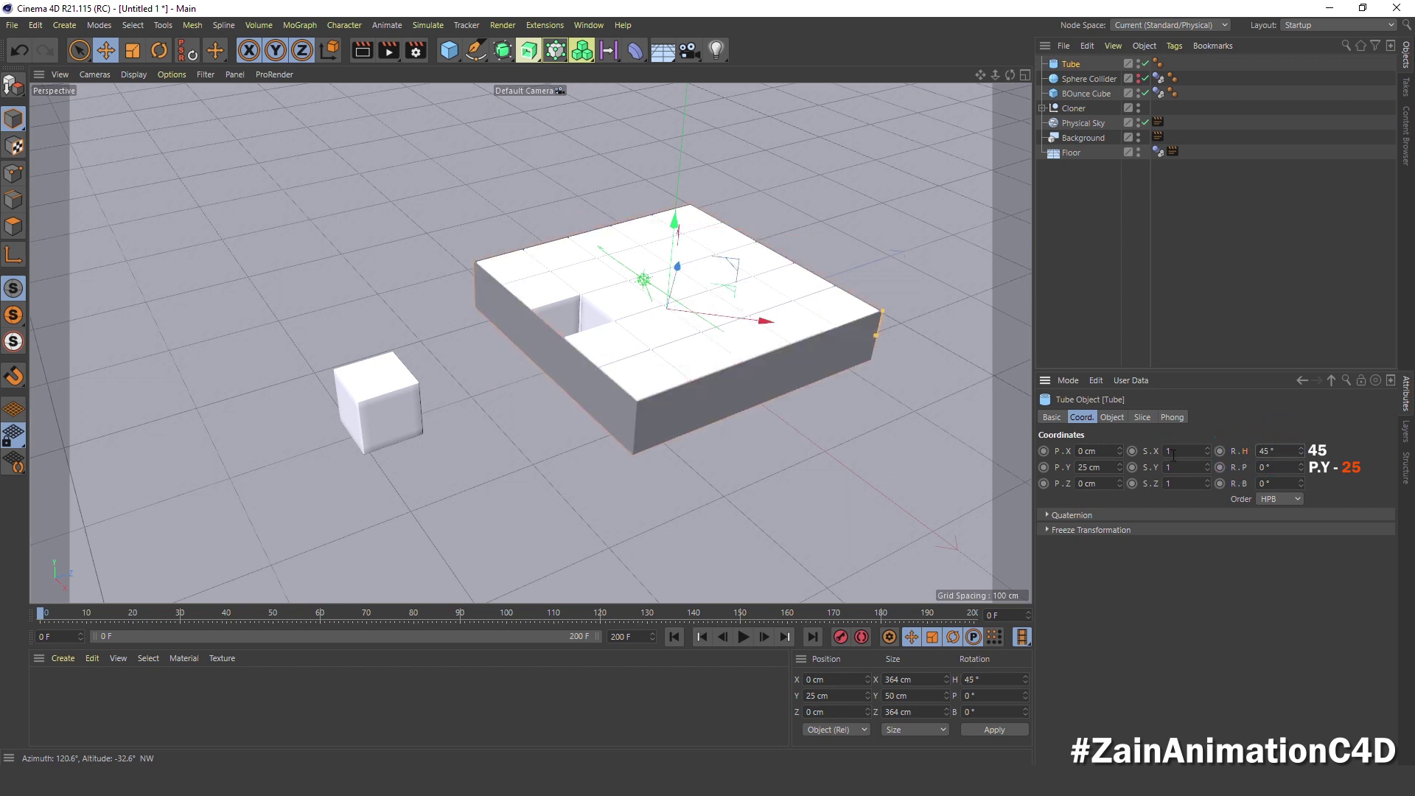
- Add a Collider Body tag to the Tube with its collision Shape set to Static Mesh
right_click(1063, 64)
mouse_move(1113, 237)
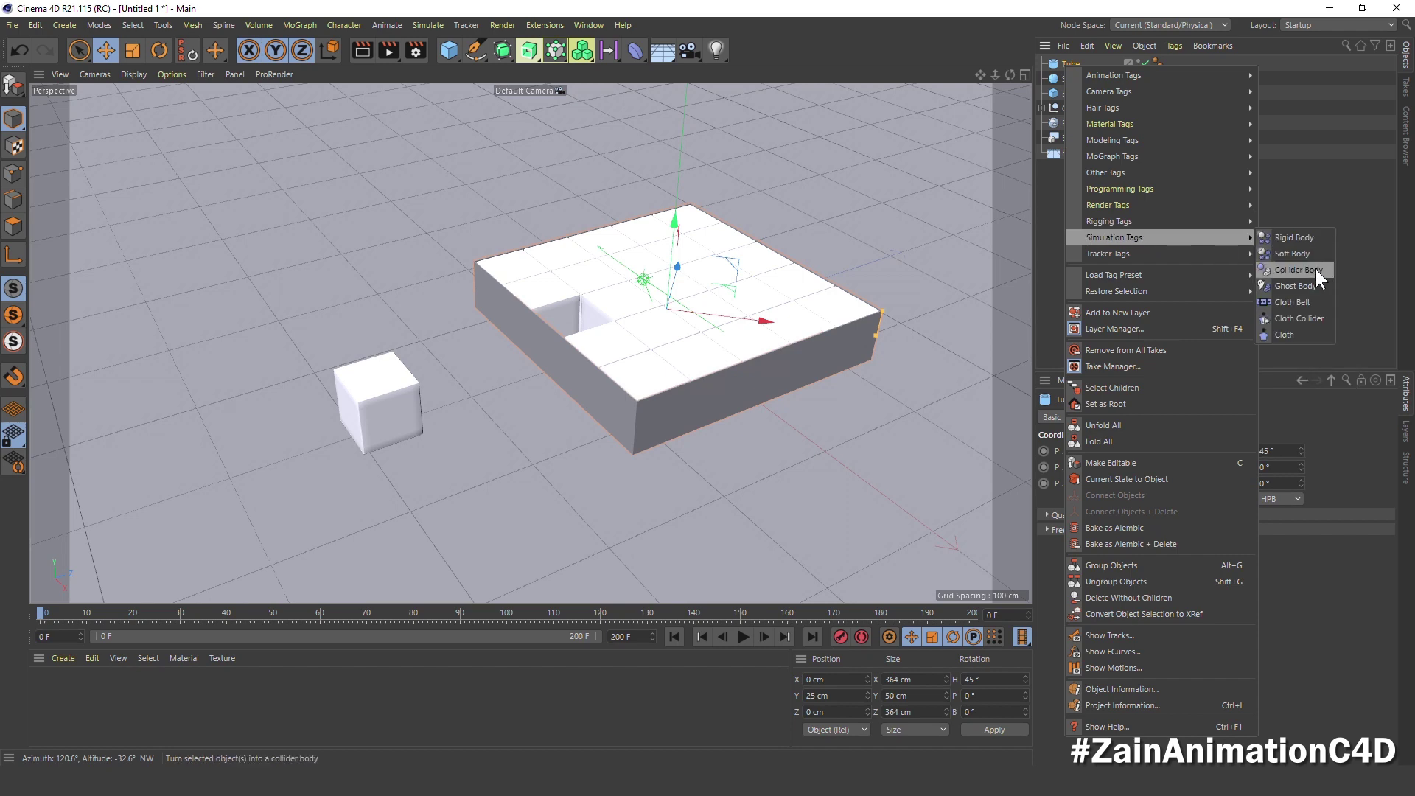
left_click(1315, 271)
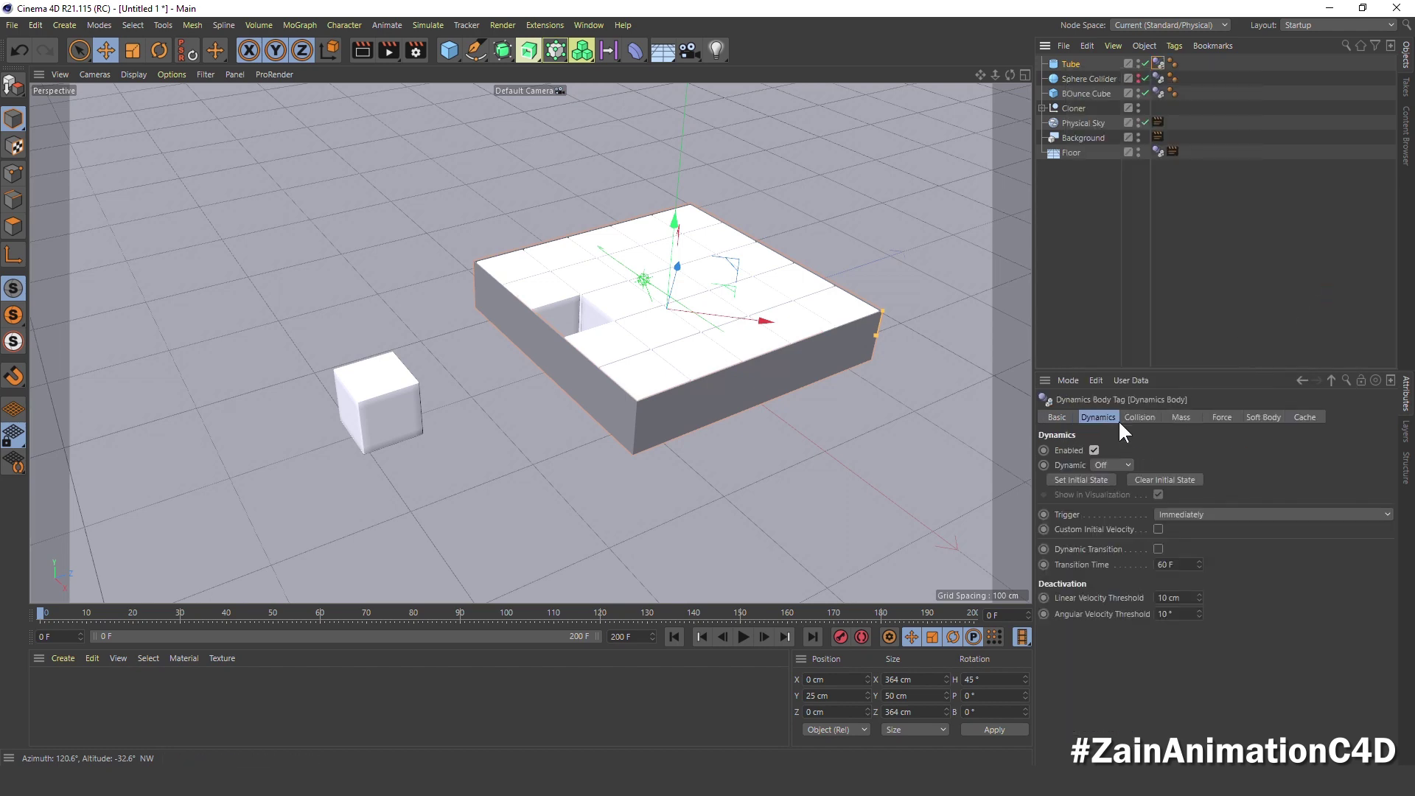
left_click(1141, 418)
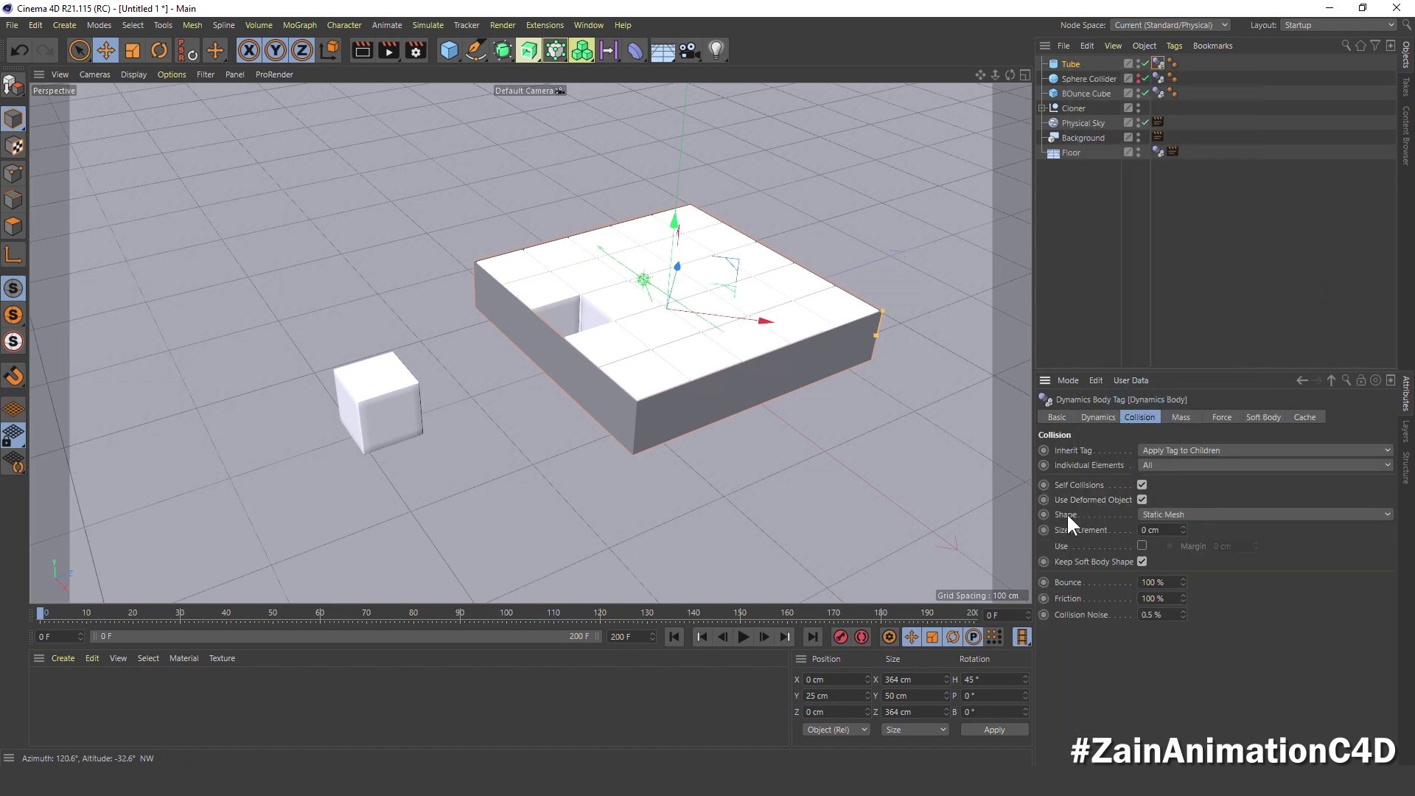
left_click(1172, 513)
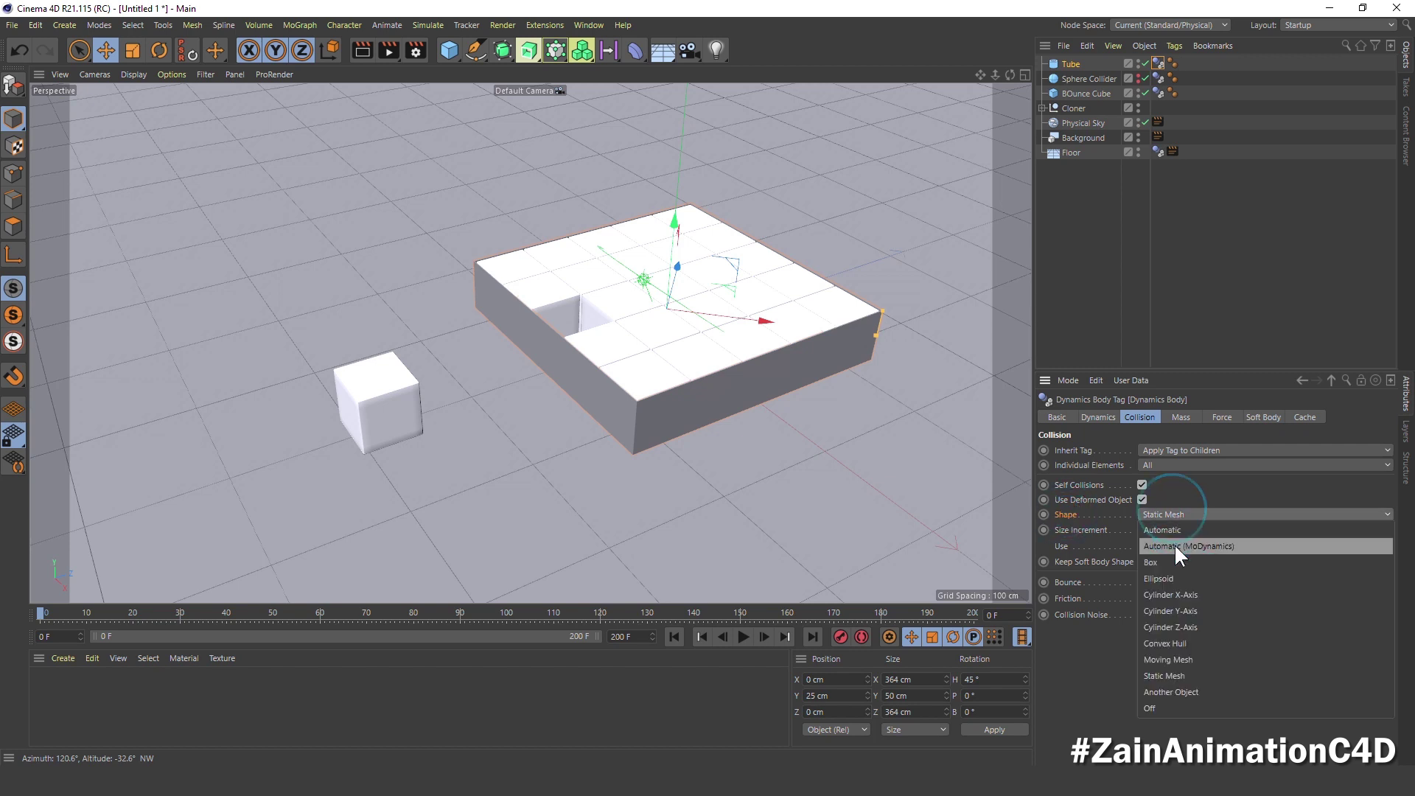
left_click(1180, 675)
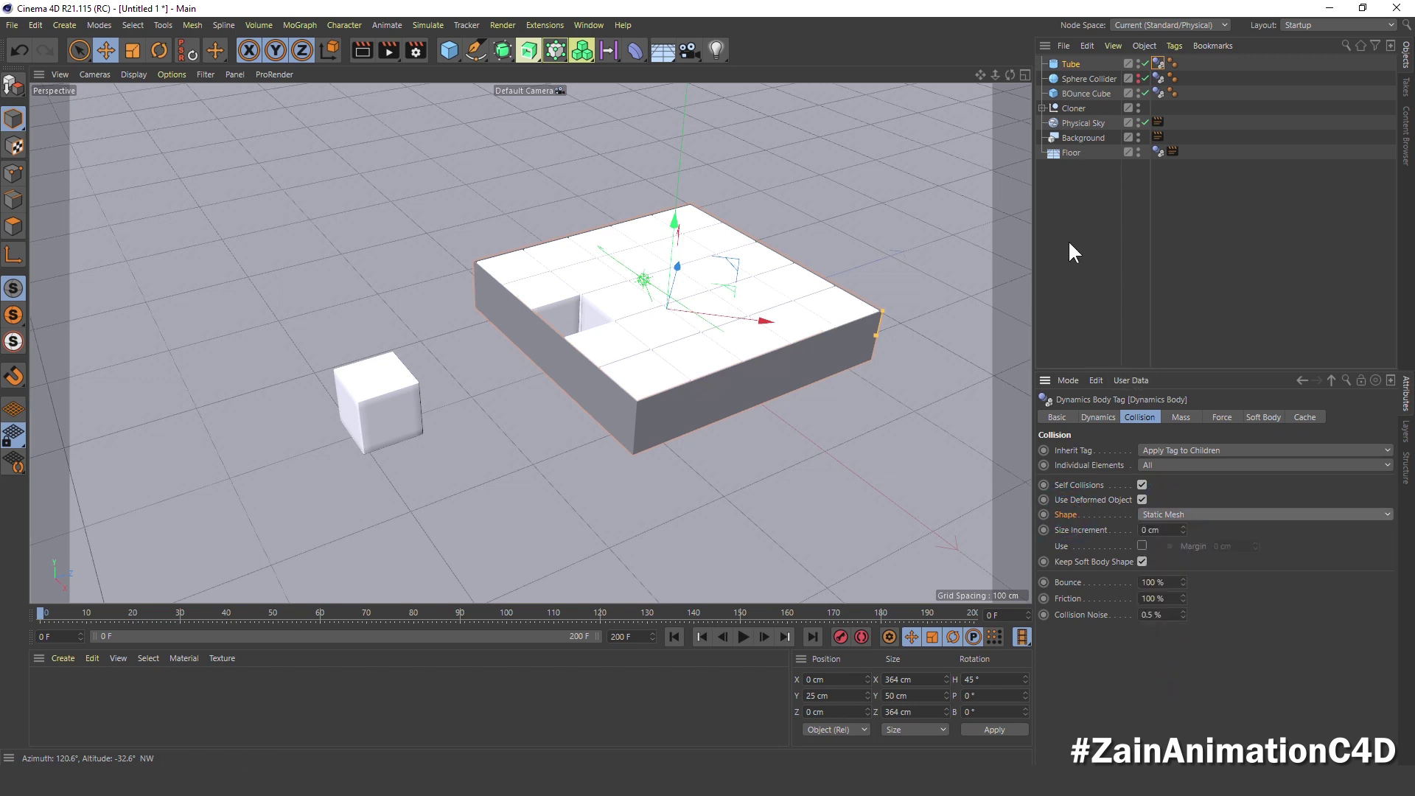
left_click(1069, 201)
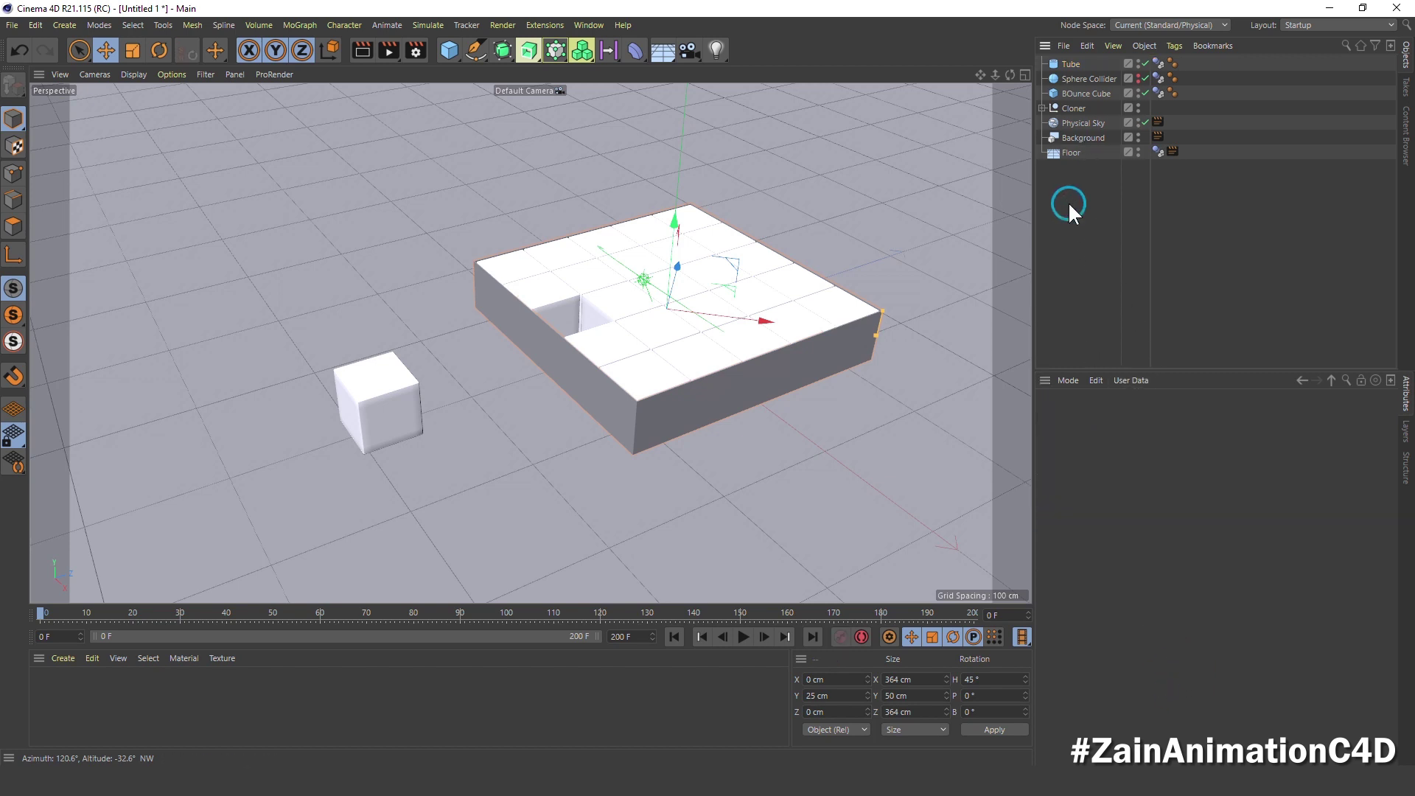
- Hide the Tube in the viewport, play the cubes' simulation, then rewind to the first frame
left_click(1138, 63)
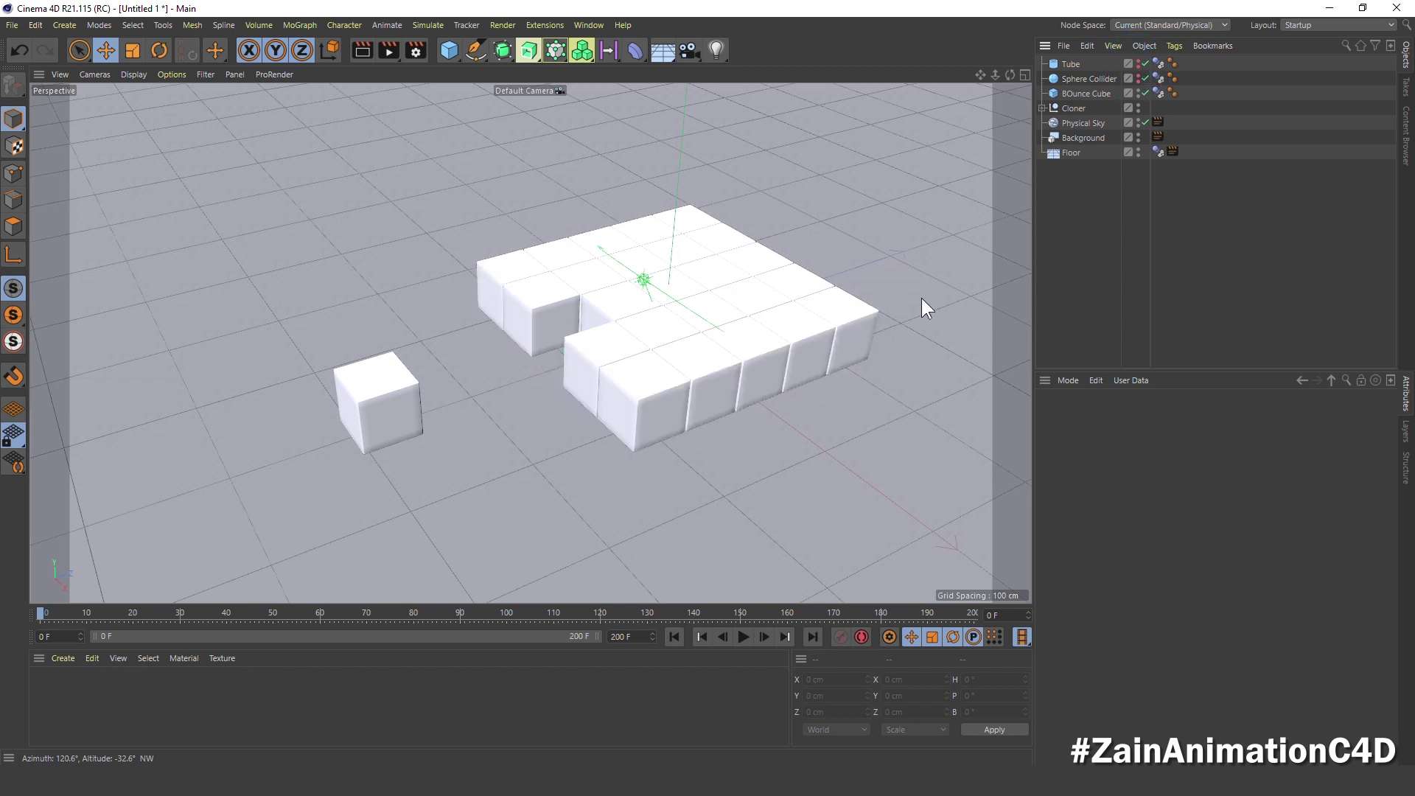
left_click(744, 636)
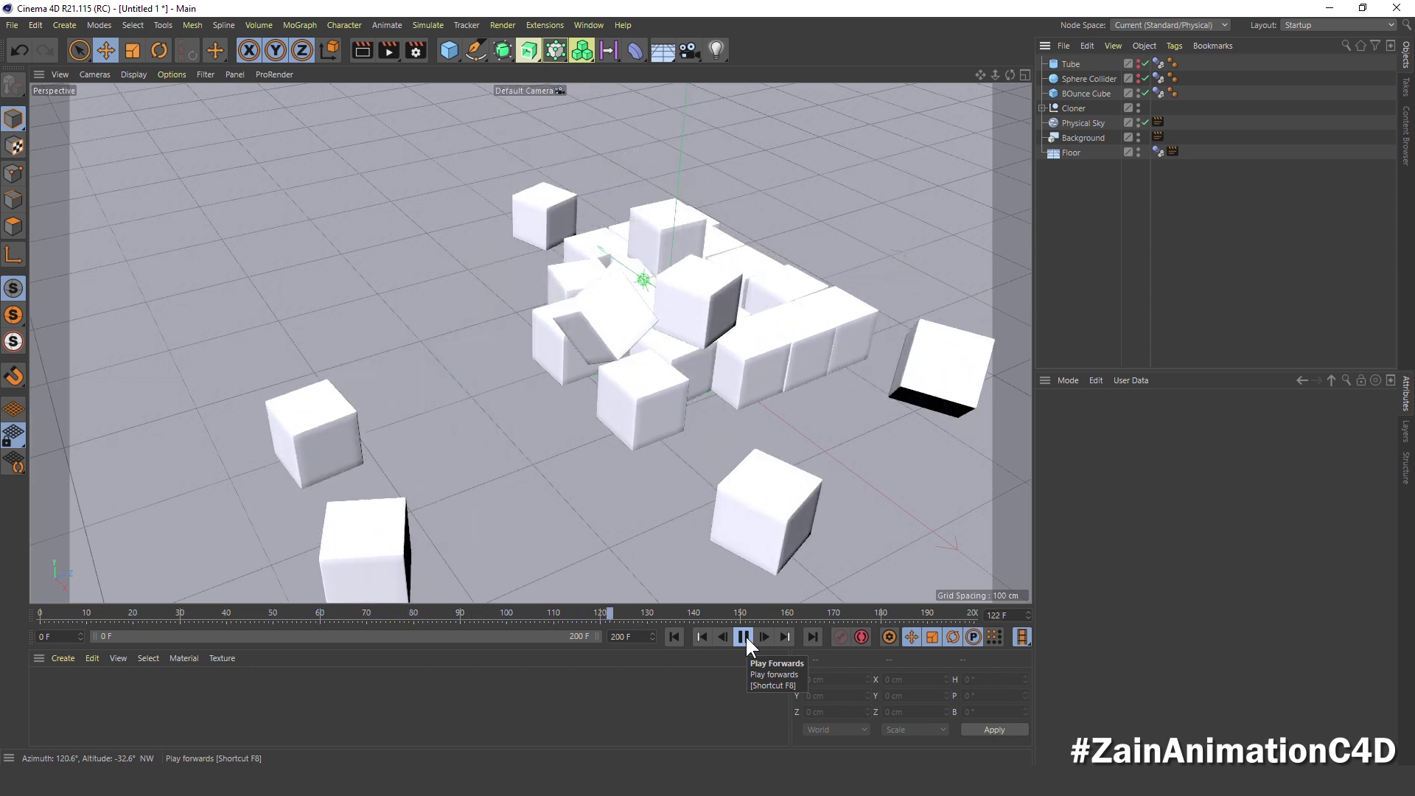
left_click(671, 639)
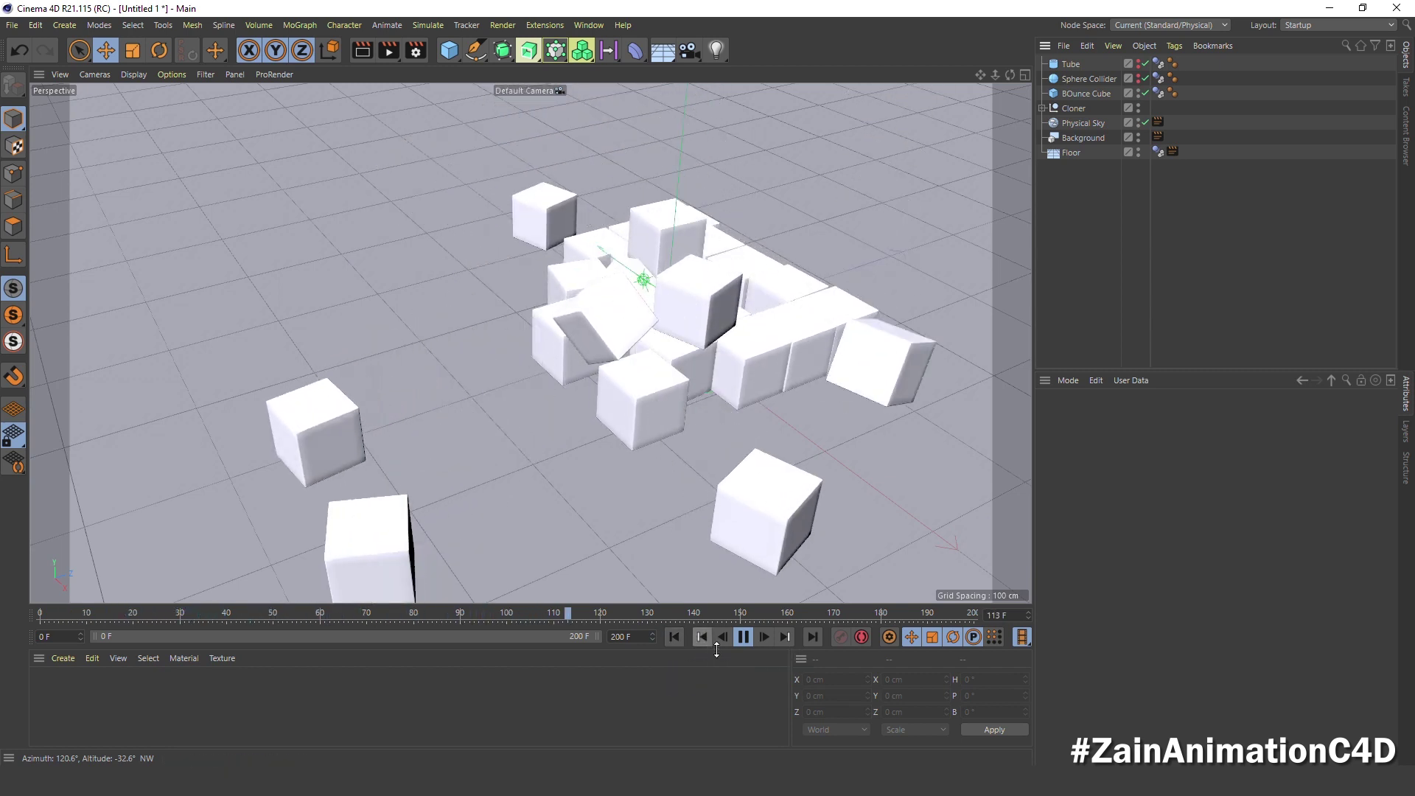
left_click(737, 635)
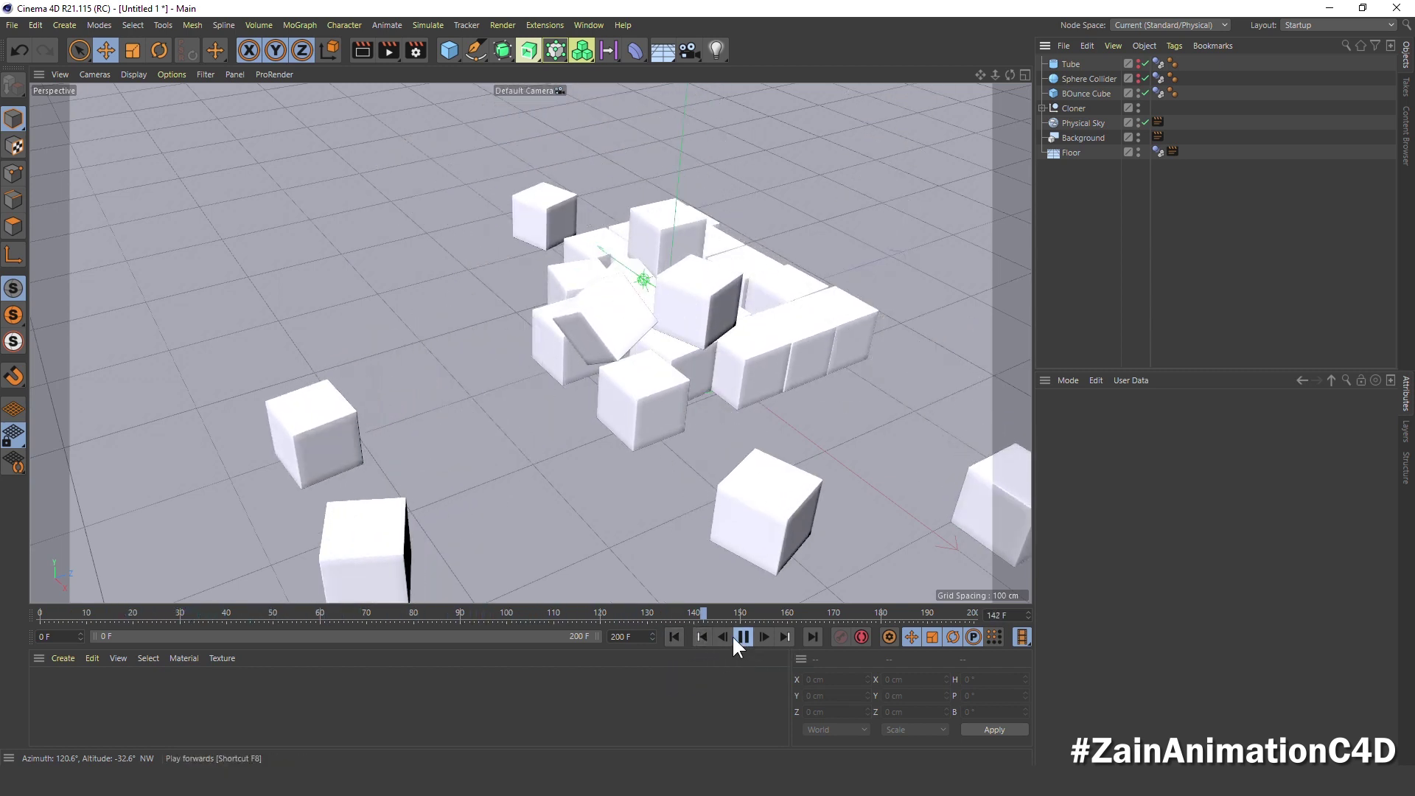
left_click(670, 641)
- Create a camera at P 700, 550, -700 cm with heading 45° and pitch -22°
left_click(678, 56)
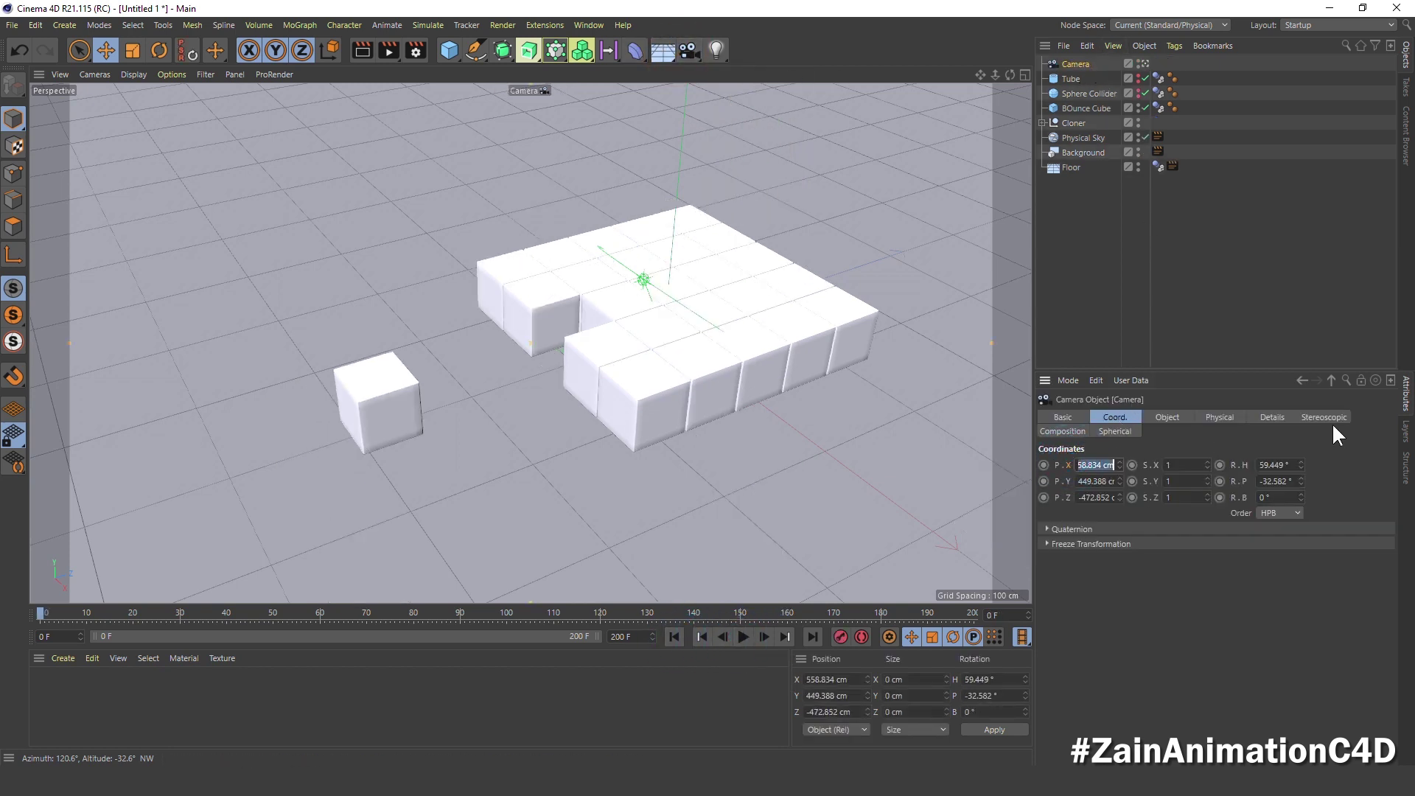
type("700")
key("Tab")
type("550")
key("Tab")
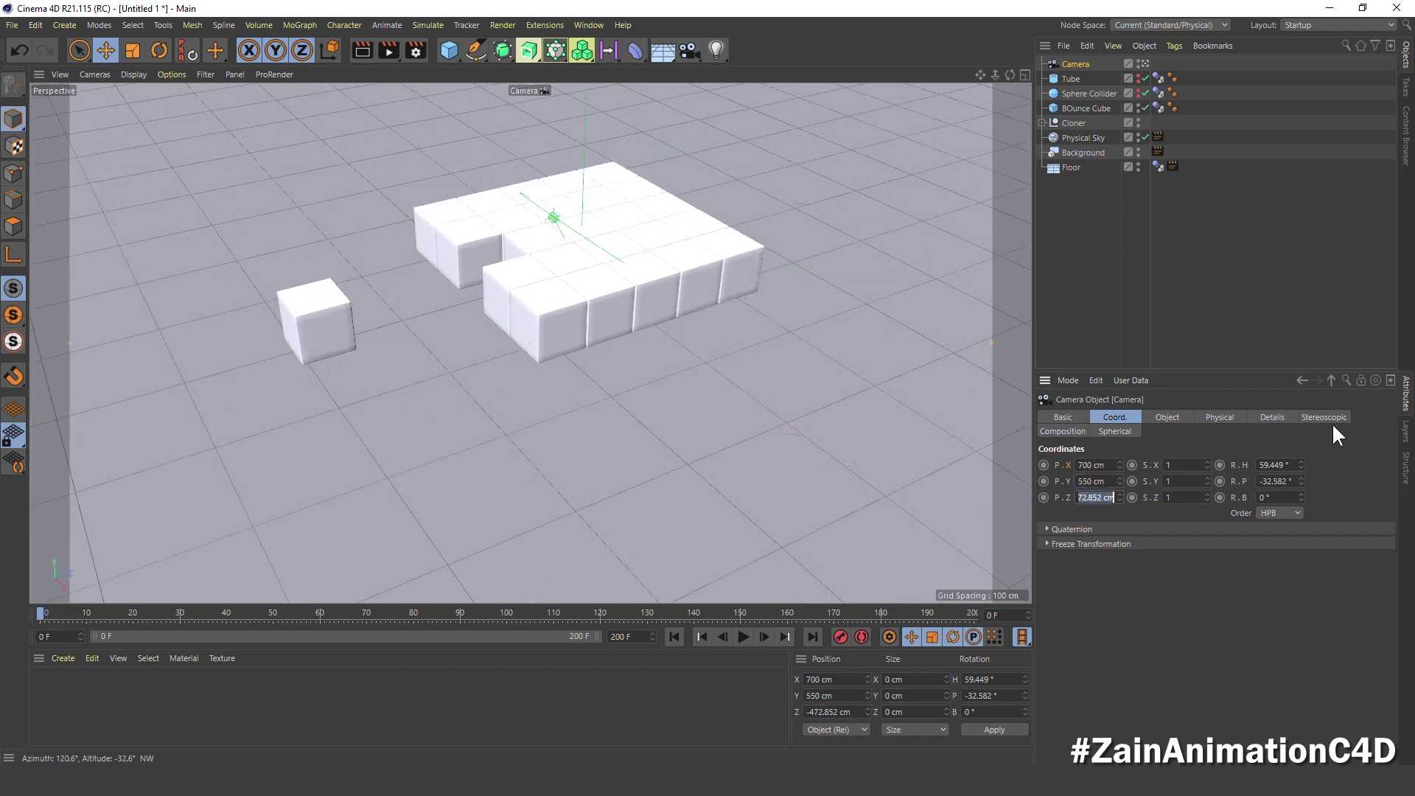
type("-70")
key("Tab")
key("Tab")
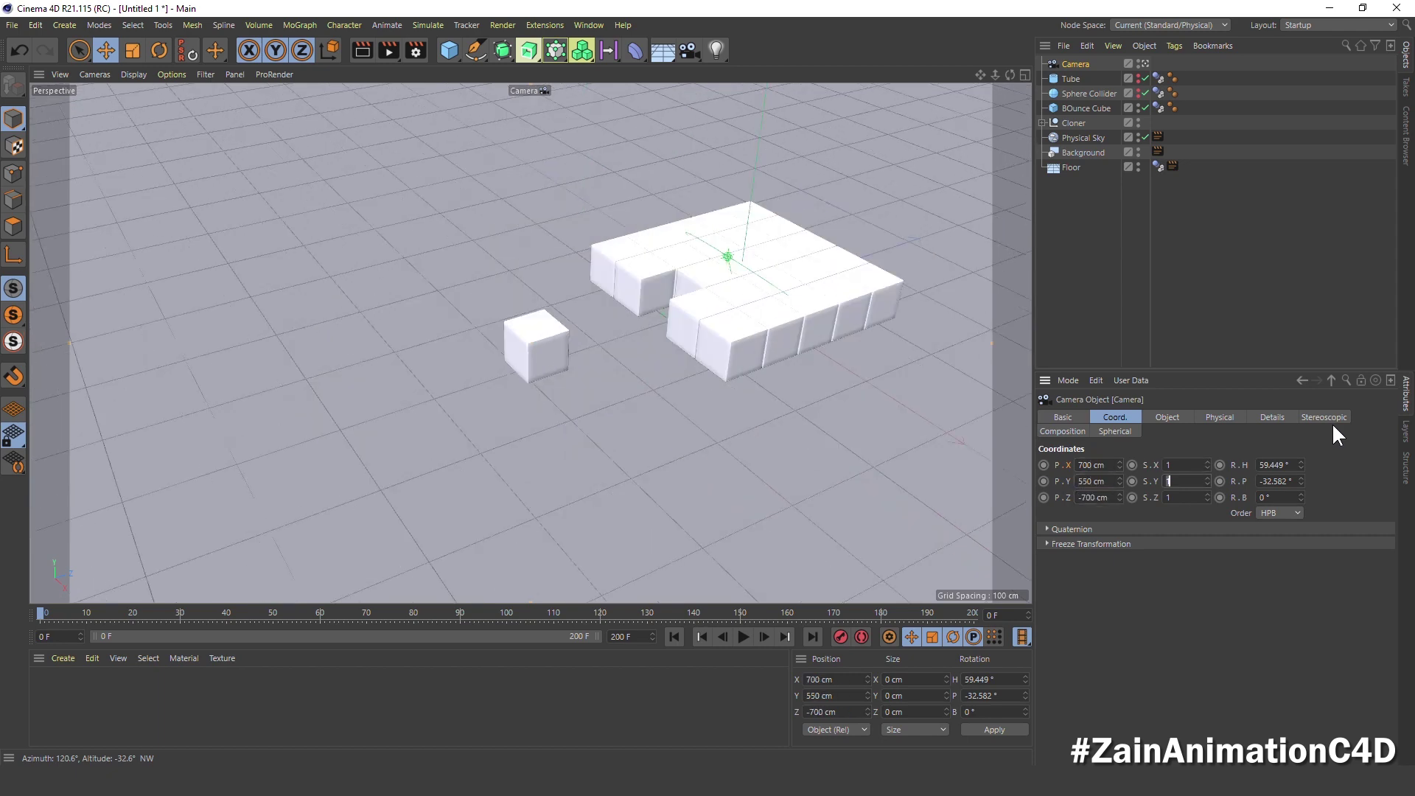
key("Tab")
key("Tab")
type("45")
key("Tab")
type("-22")
key("Return")
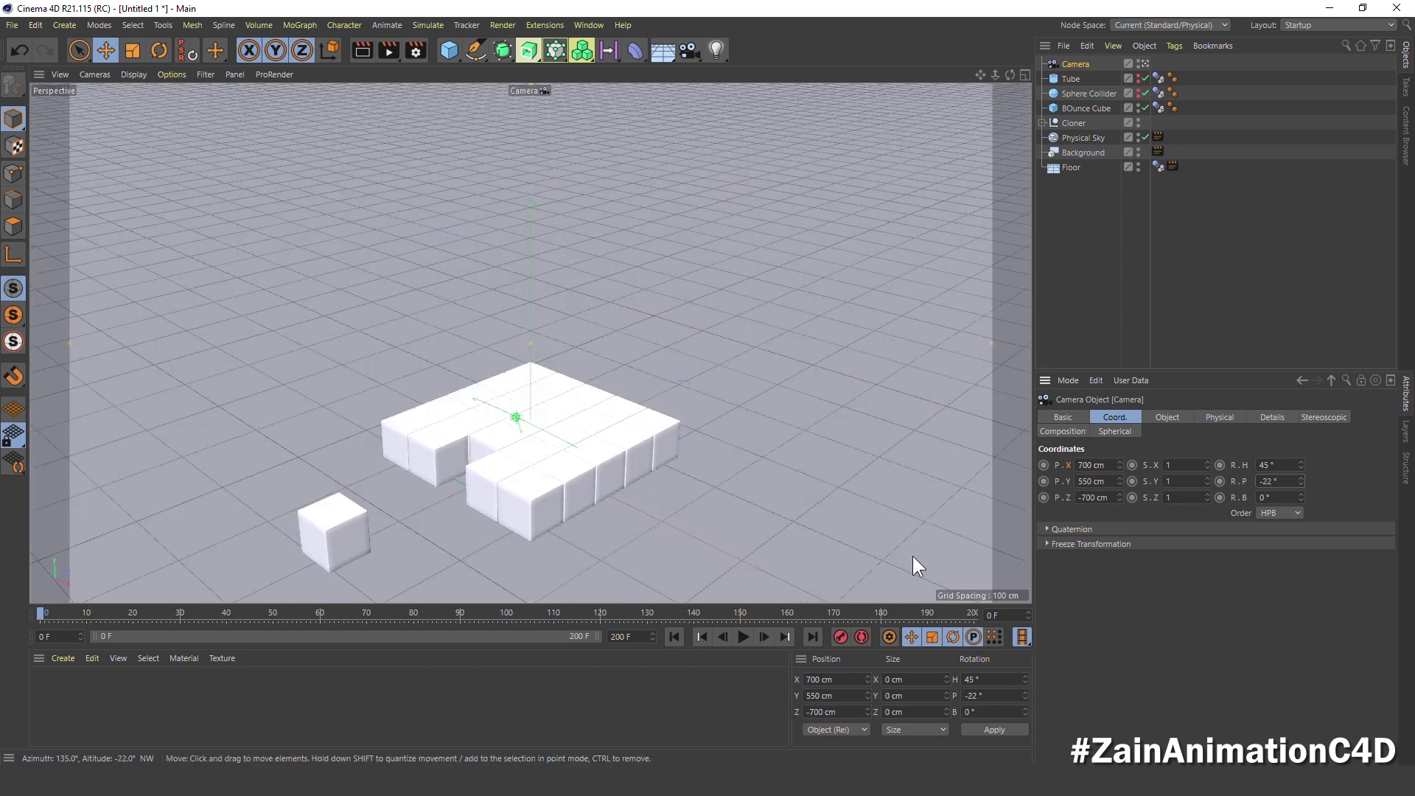
- Play the fall through the new camera, then stop and return to frame 0
left_click(741, 635)
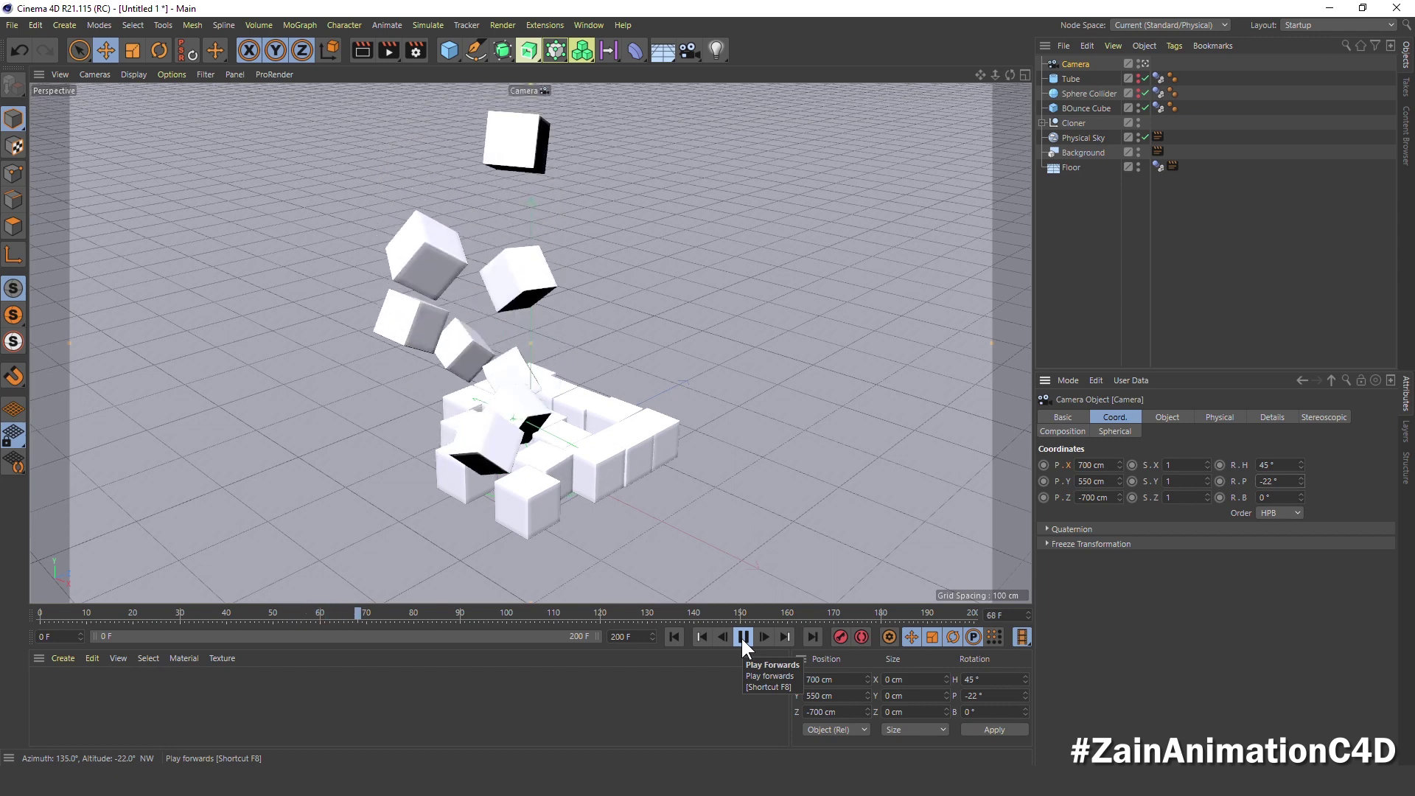
left_click(740, 635)
left_click(674, 636)
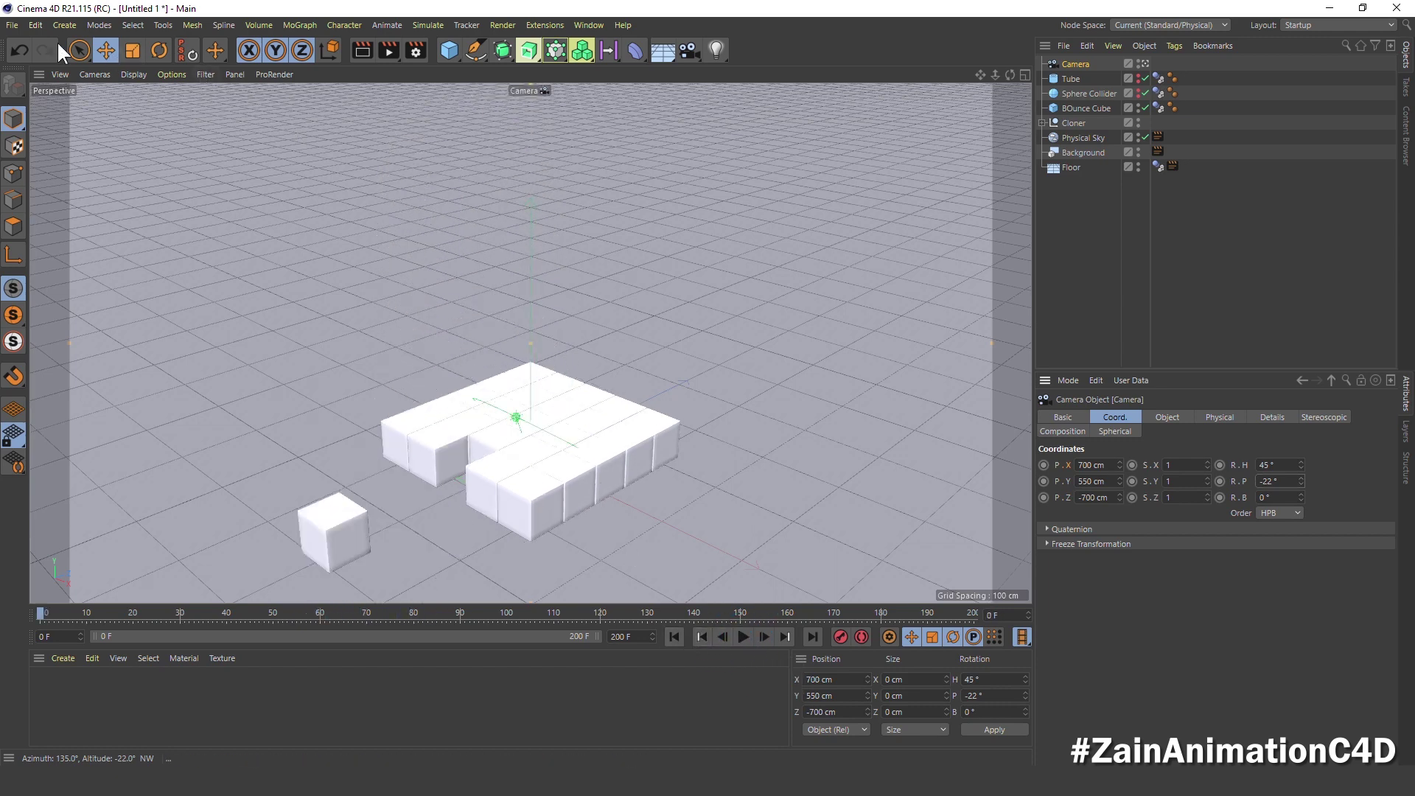
- Show the Dynamics tab of the Project Settings
left_click(15, 25)
left_click(97, 183)
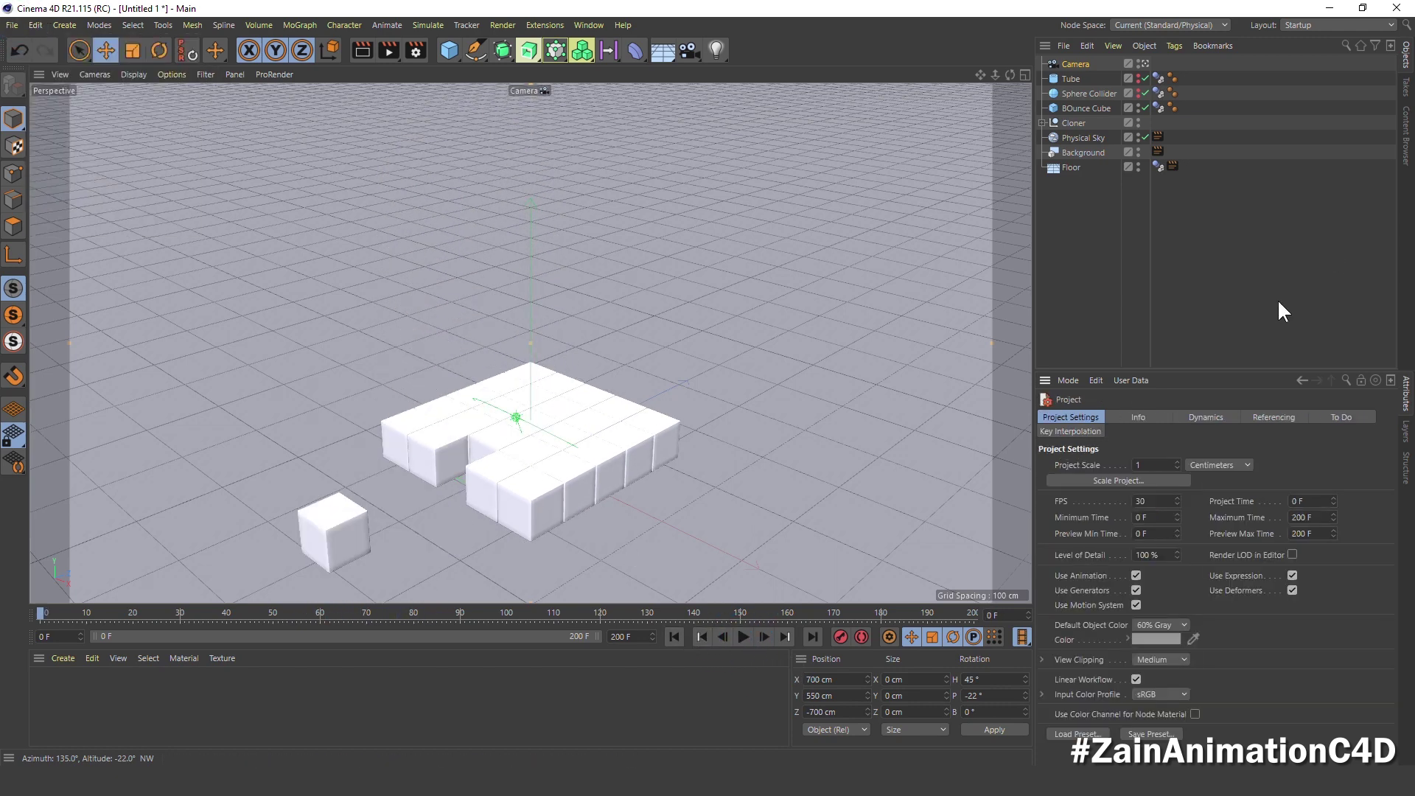
left_click(1205, 417)
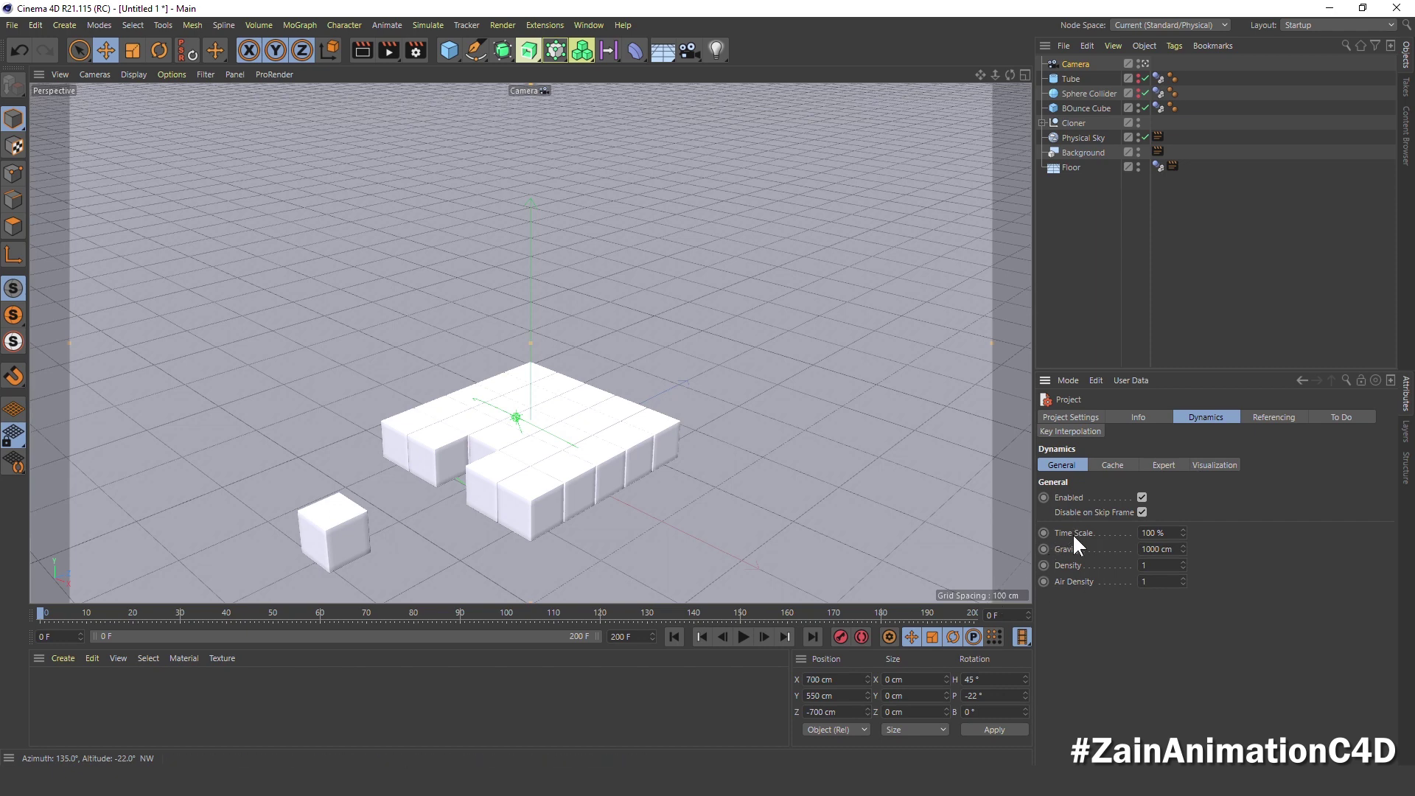
- Bake the BOunce Cube's Dynamics Body cache, scrub to frame 27, and reopen the project dynamics settings
left_click(1158, 107)
left_click(1312, 419)
left_click(1311, 480)
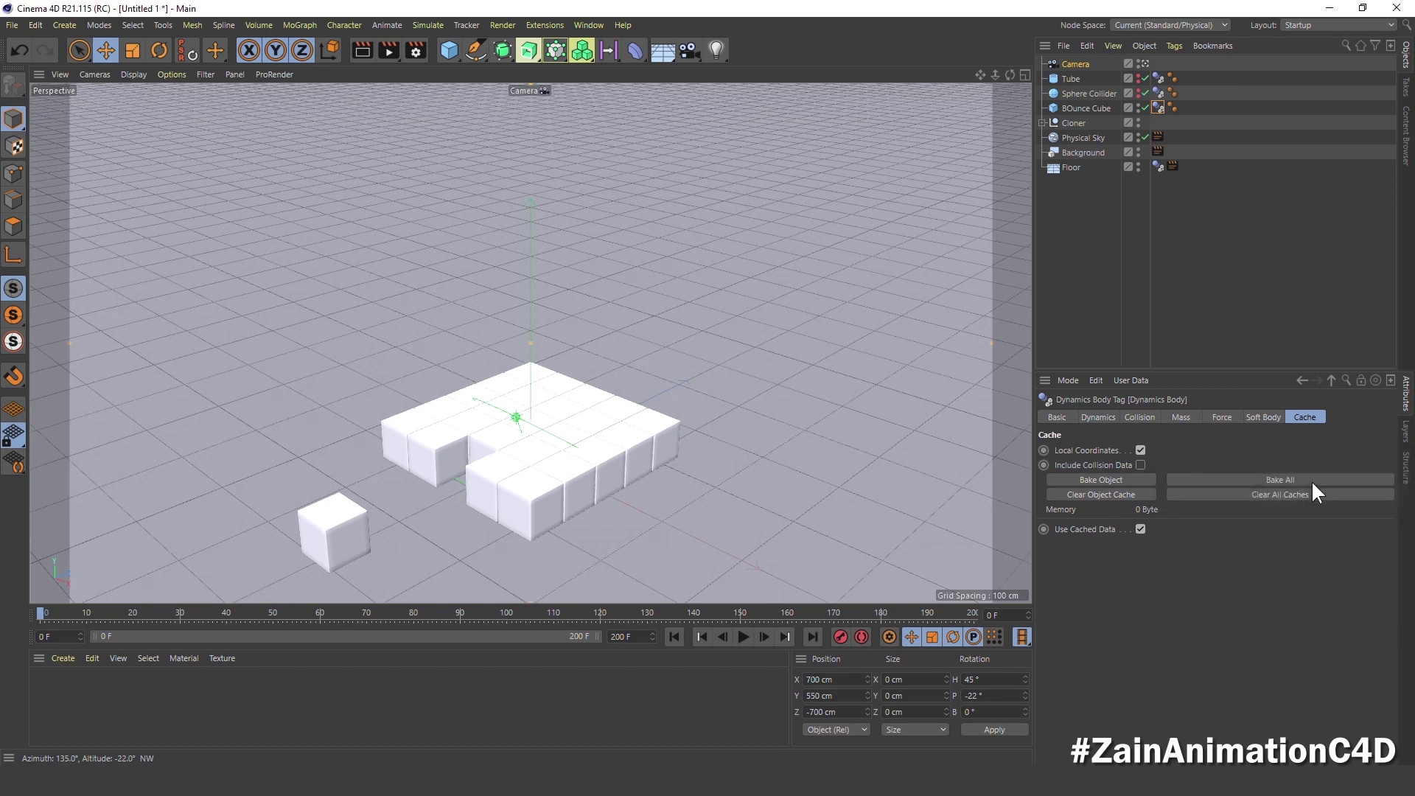
left_click_drag(41, 618, 313, 638)
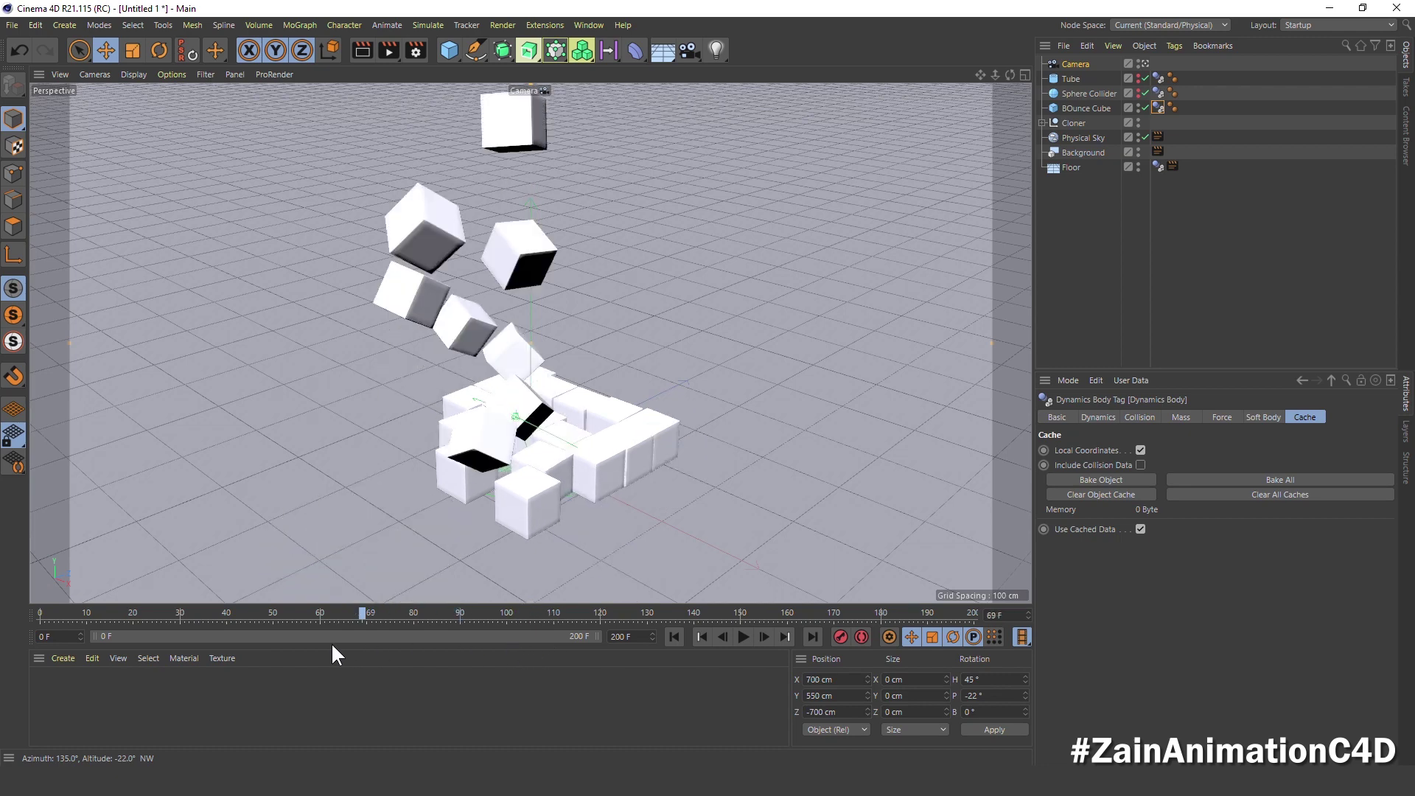
left_click_drag(312, 638, 168, 638)
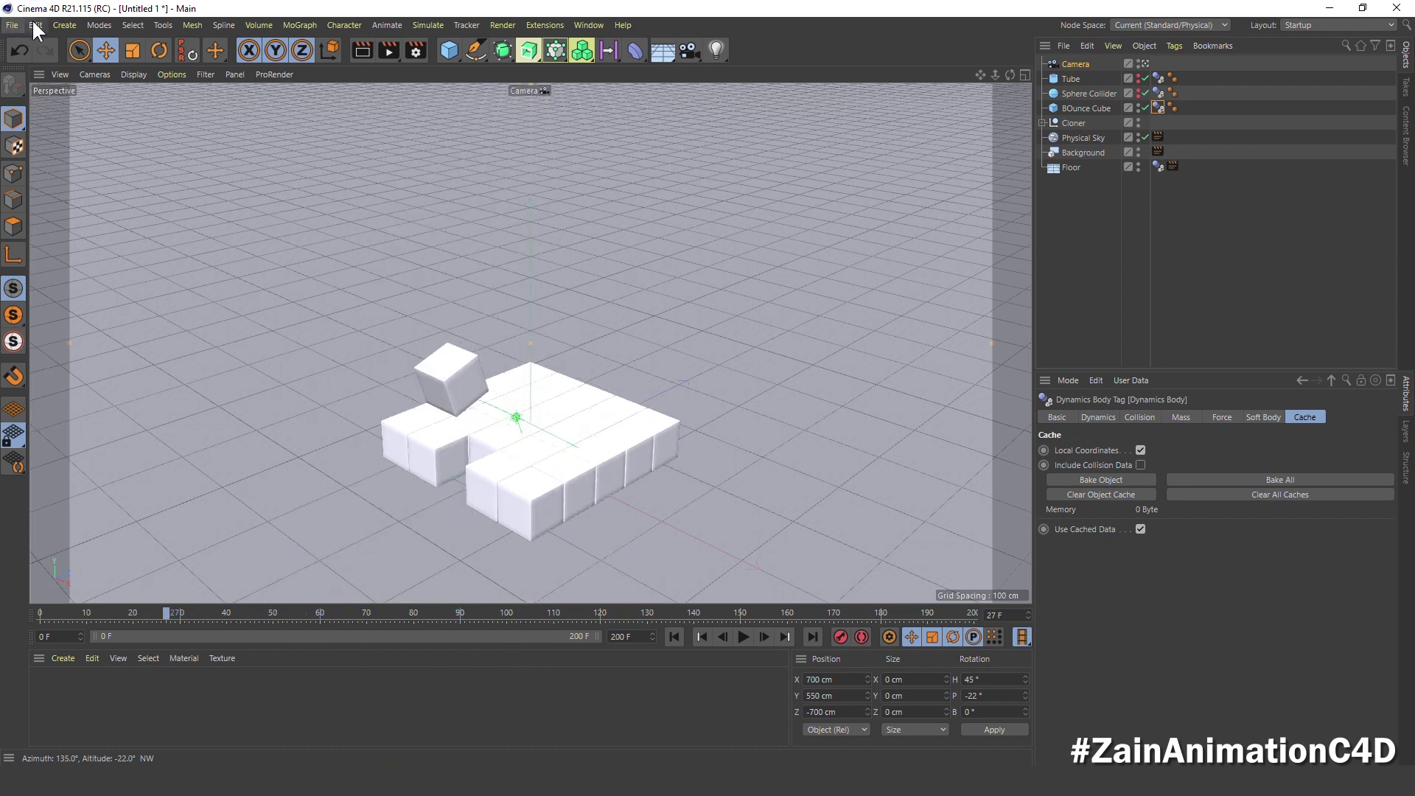
left_click(32, 19)
left_click(101, 175)
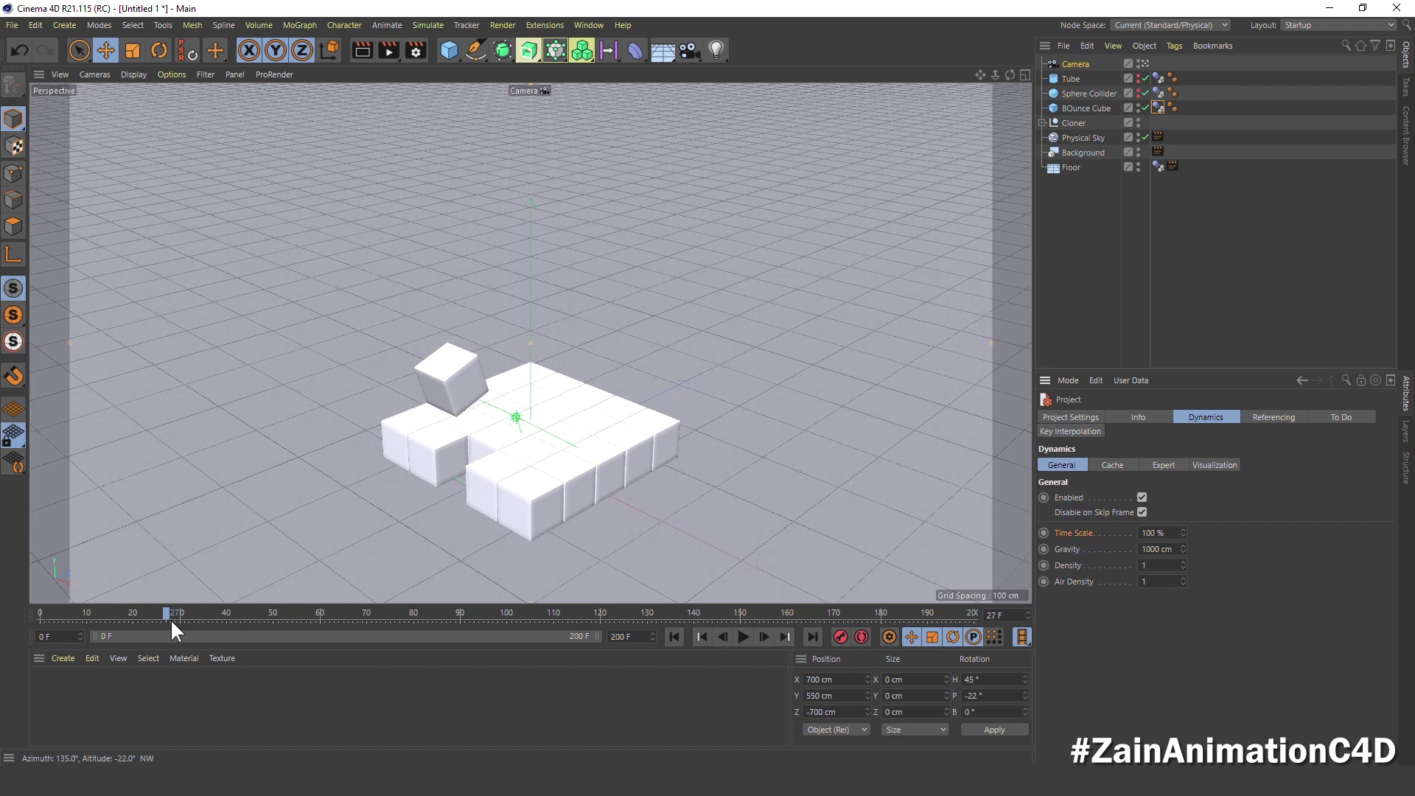
- Keyframe dynamics Time Scale at 100% on frame 30 and 20% on frame 40
left_click_drag(172, 624, 181, 618)
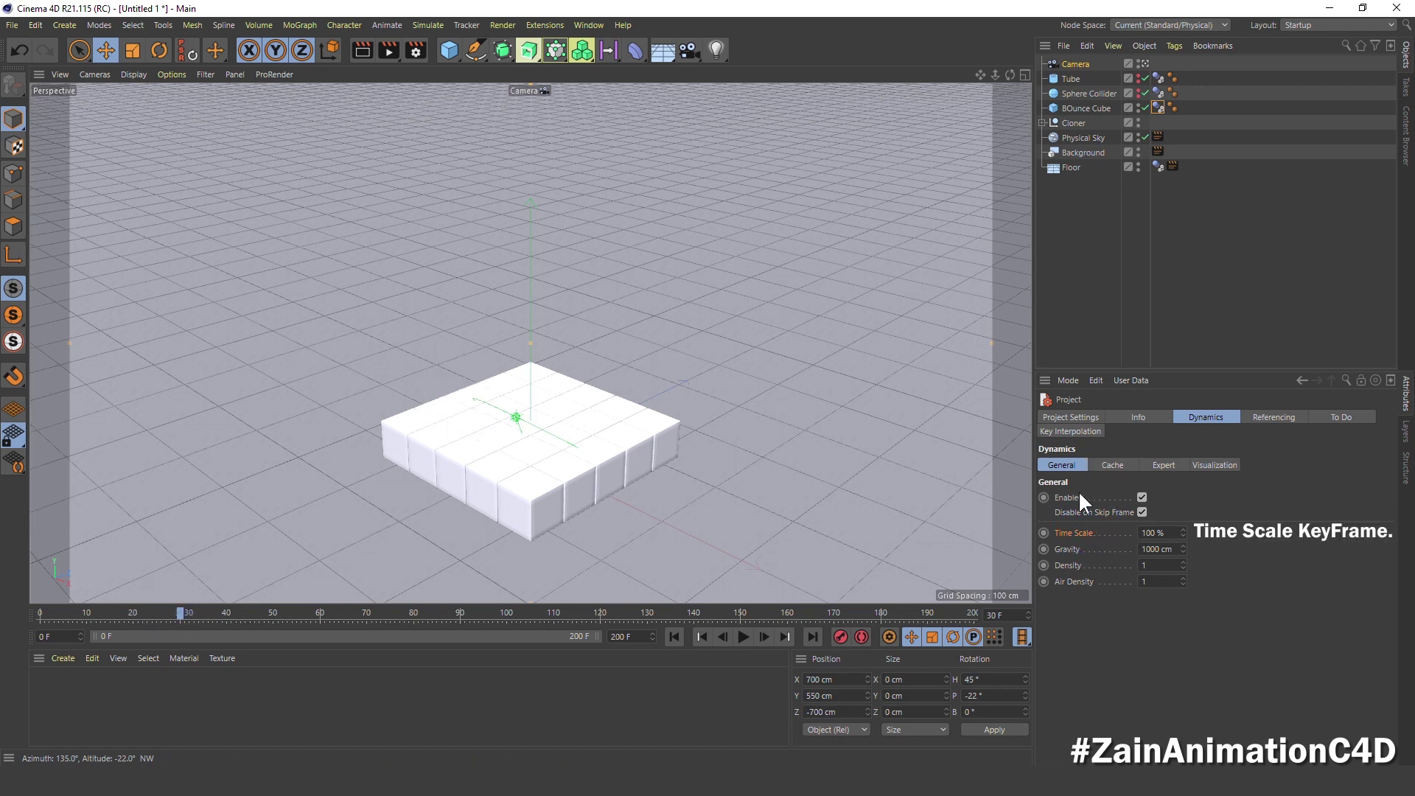
left_click(1043, 532, "ctrl")
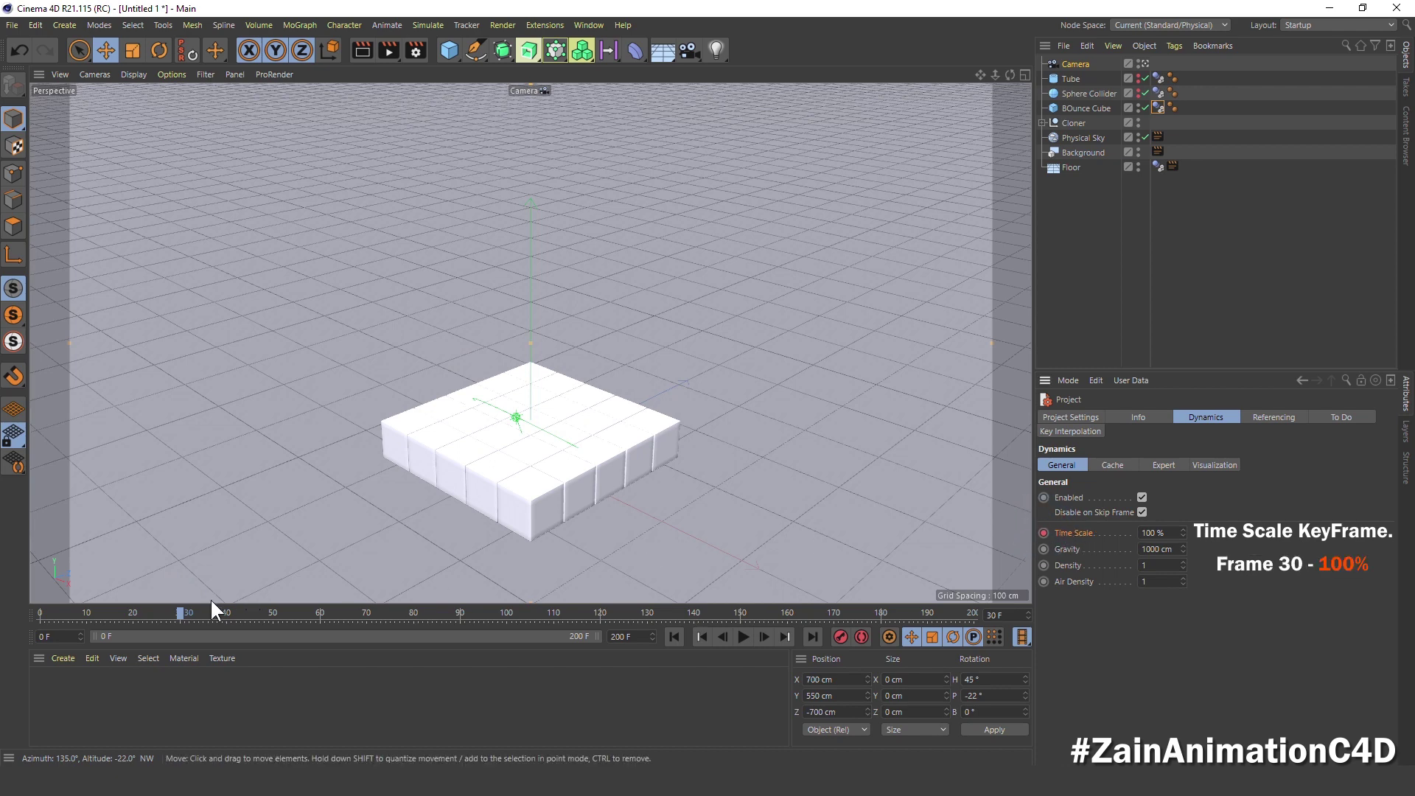
left_click_drag(180, 610, 225, 622)
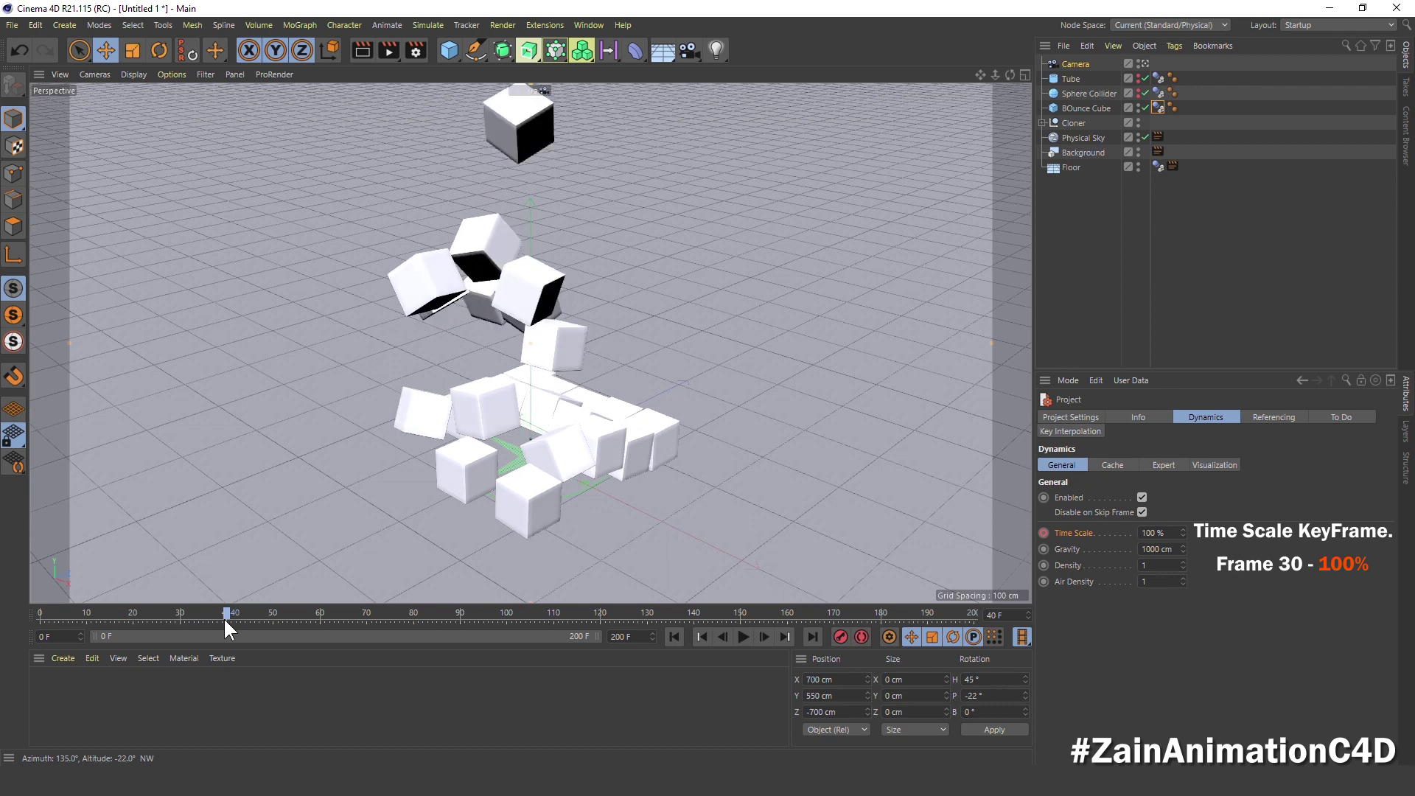
double_click(1175, 533)
type("20")
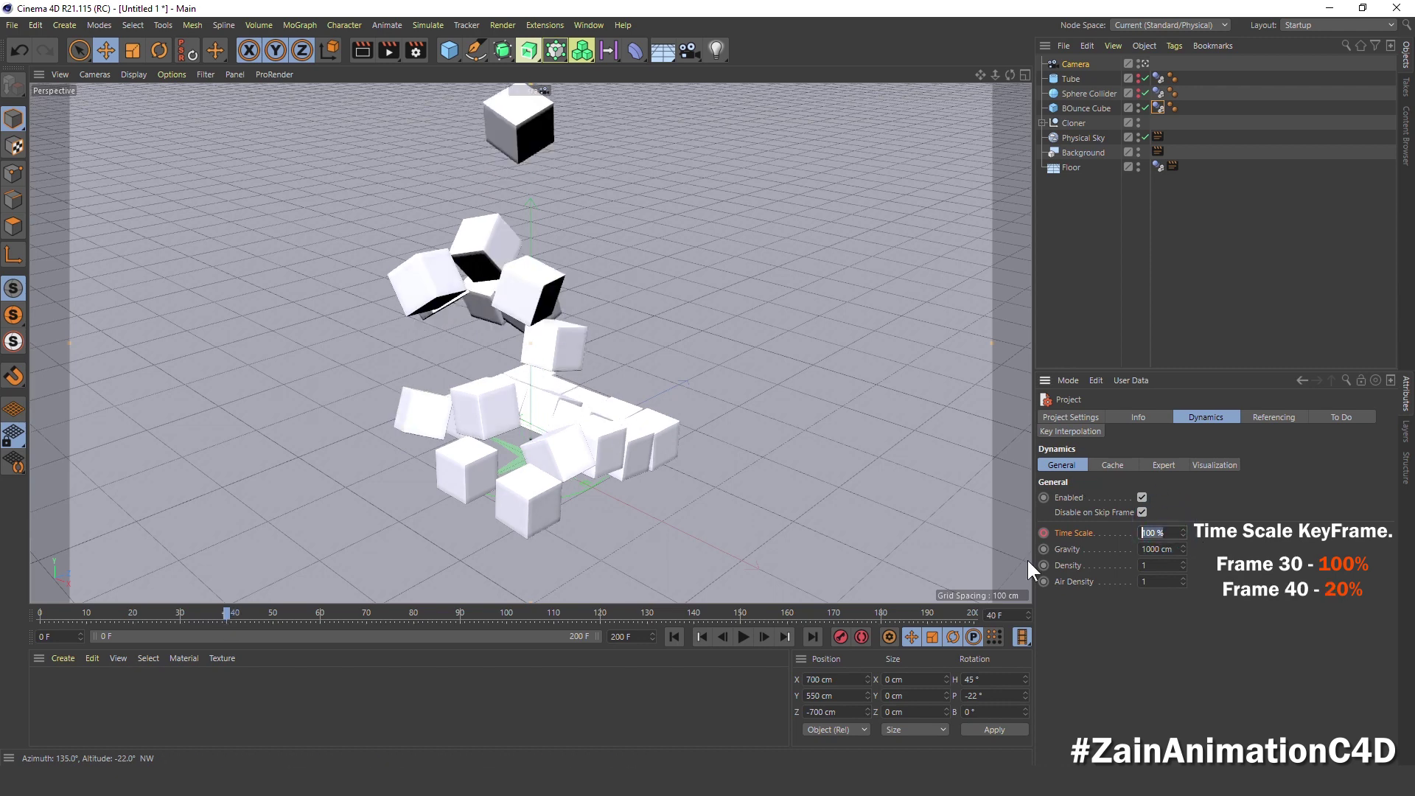
key("Return")
- Keyframe Time Scale at 20% on frame 60, then edit its value at frame 70
left_click_drag(198, 616, 321, 628)
left_click(1154, 533)
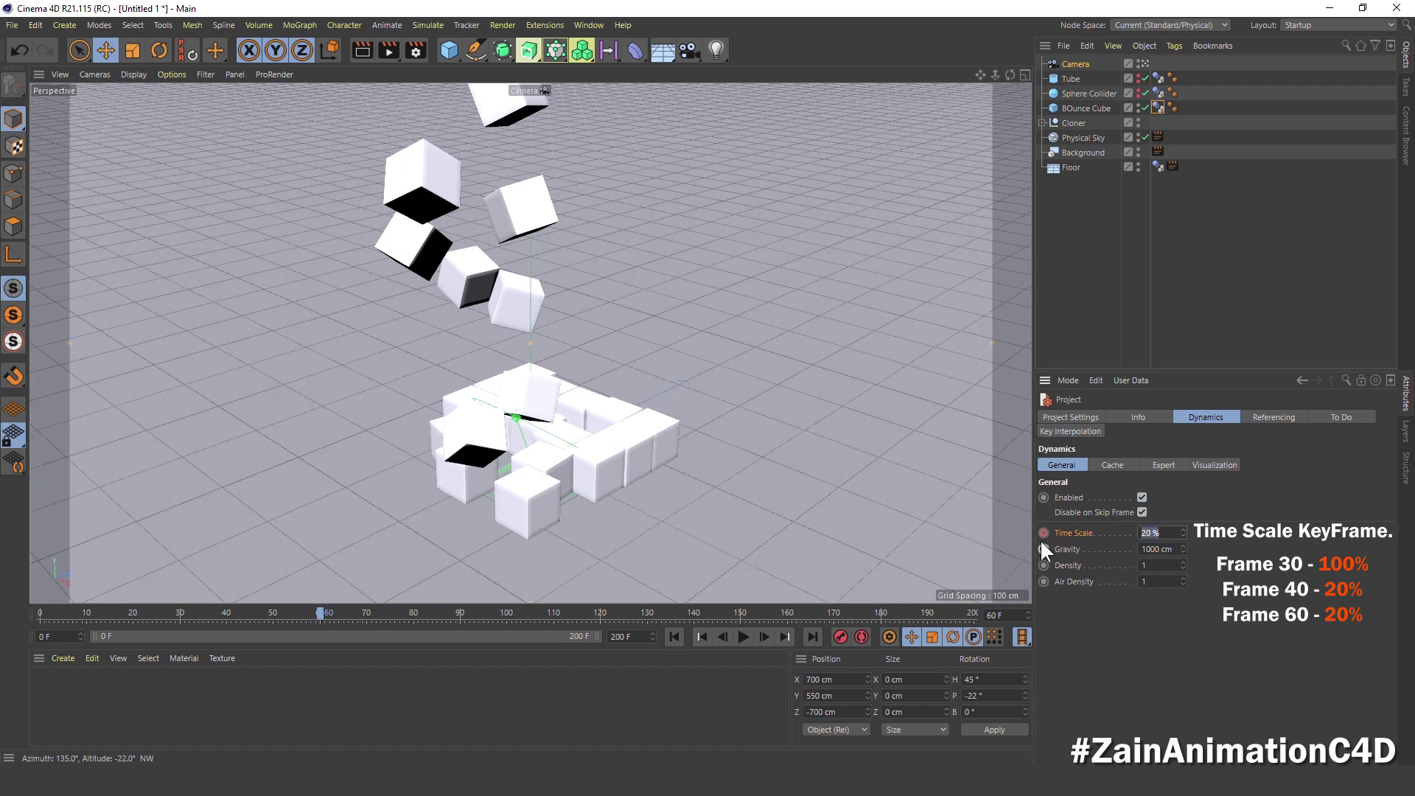
left_click(1043, 532)
left_click_drag(320, 614, 367, 613)
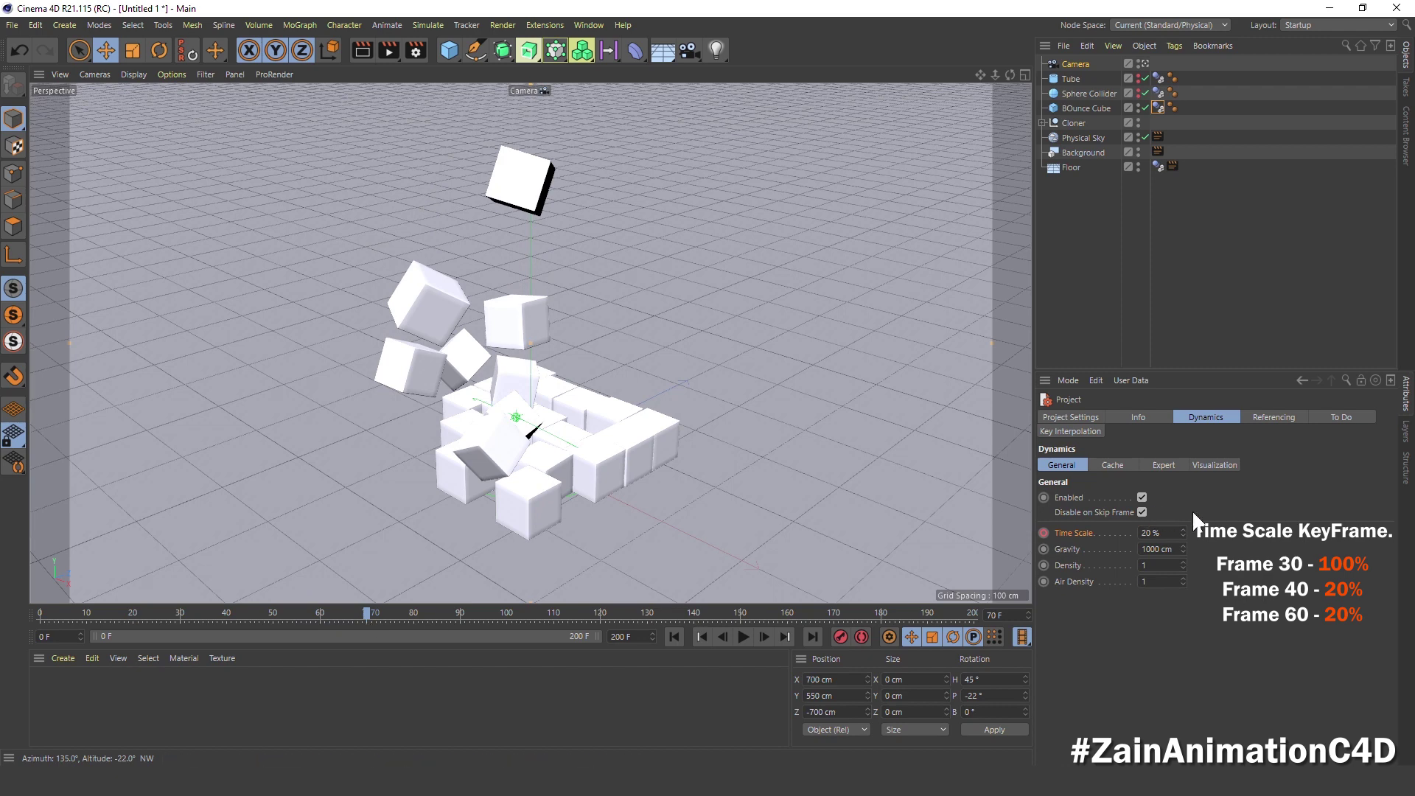
left_click(1139, 534)
type("100")
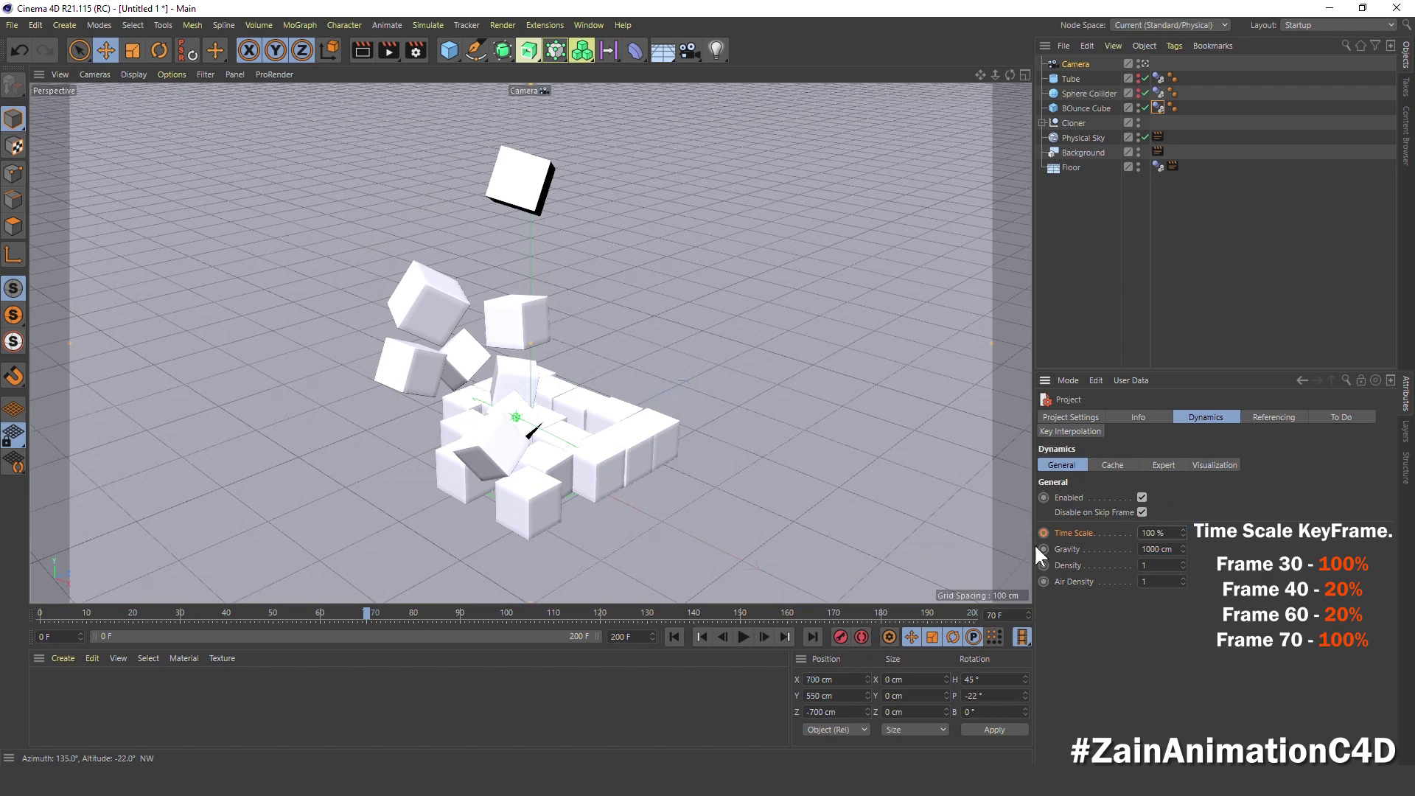
- Preview the simulation from the start, then stop and rewind to frame 0
left_click(674, 636)
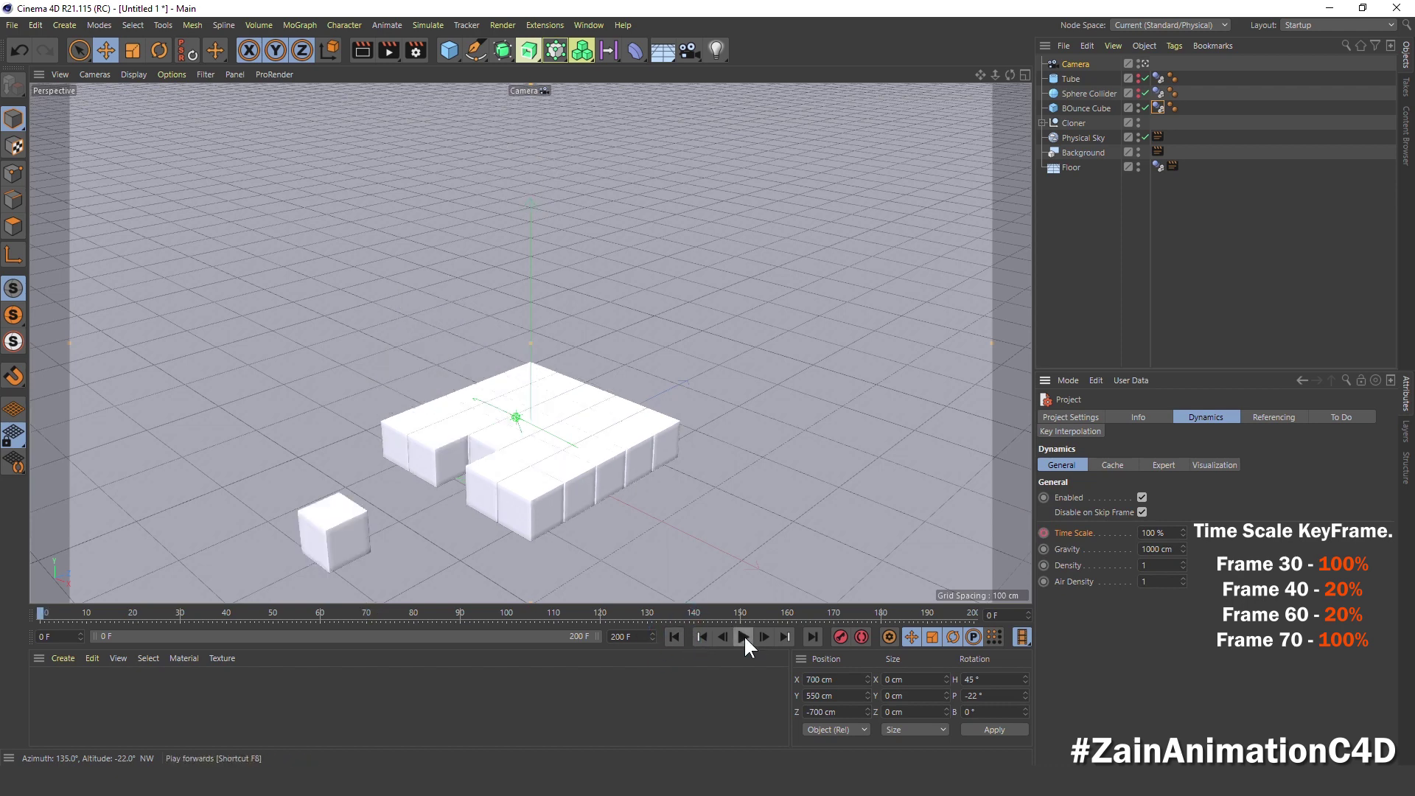
left_click(743, 636)
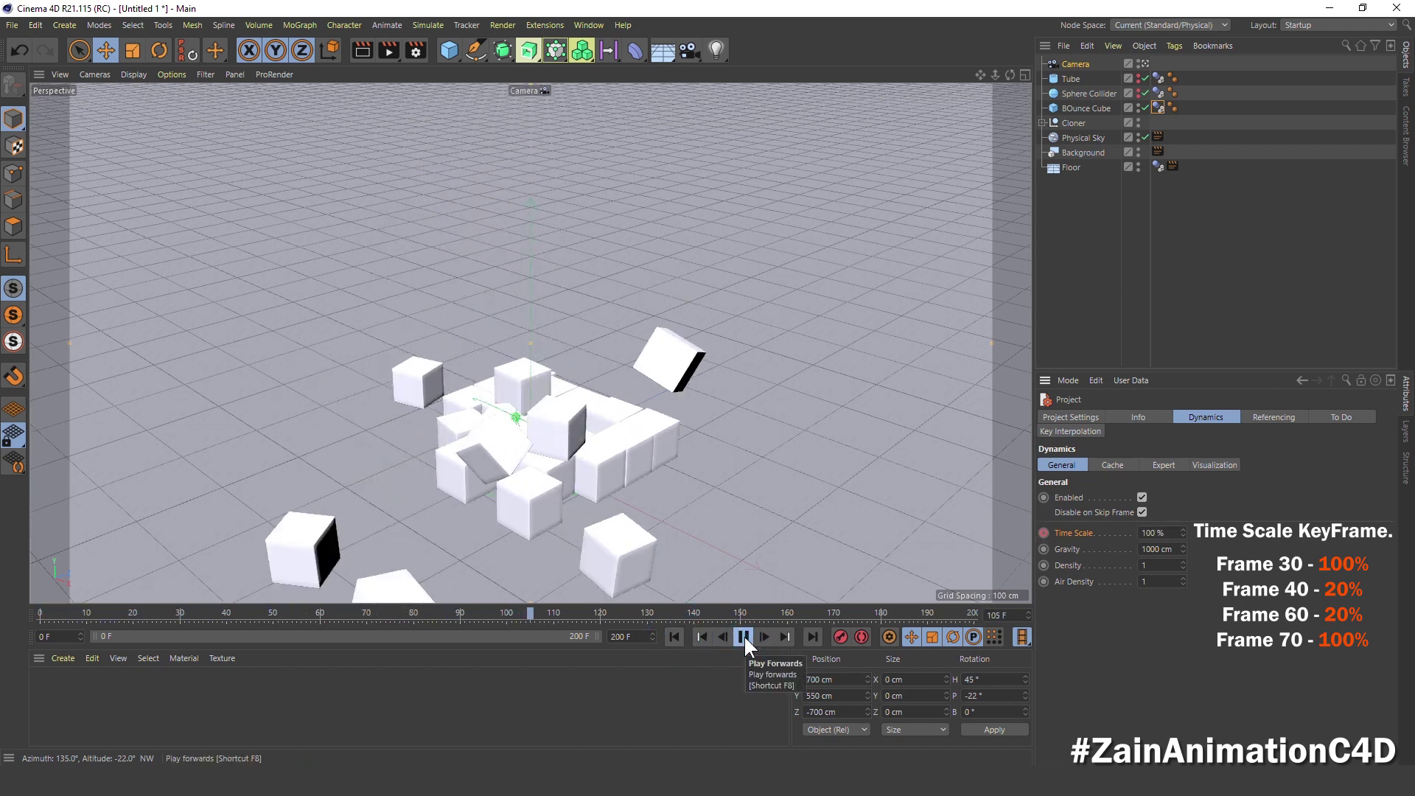
left_click(742, 637)
left_click(674, 636)
- Bake the dynamics into the cache, play the baked result, and show the Camera's coordinates
left_click(1158, 108)
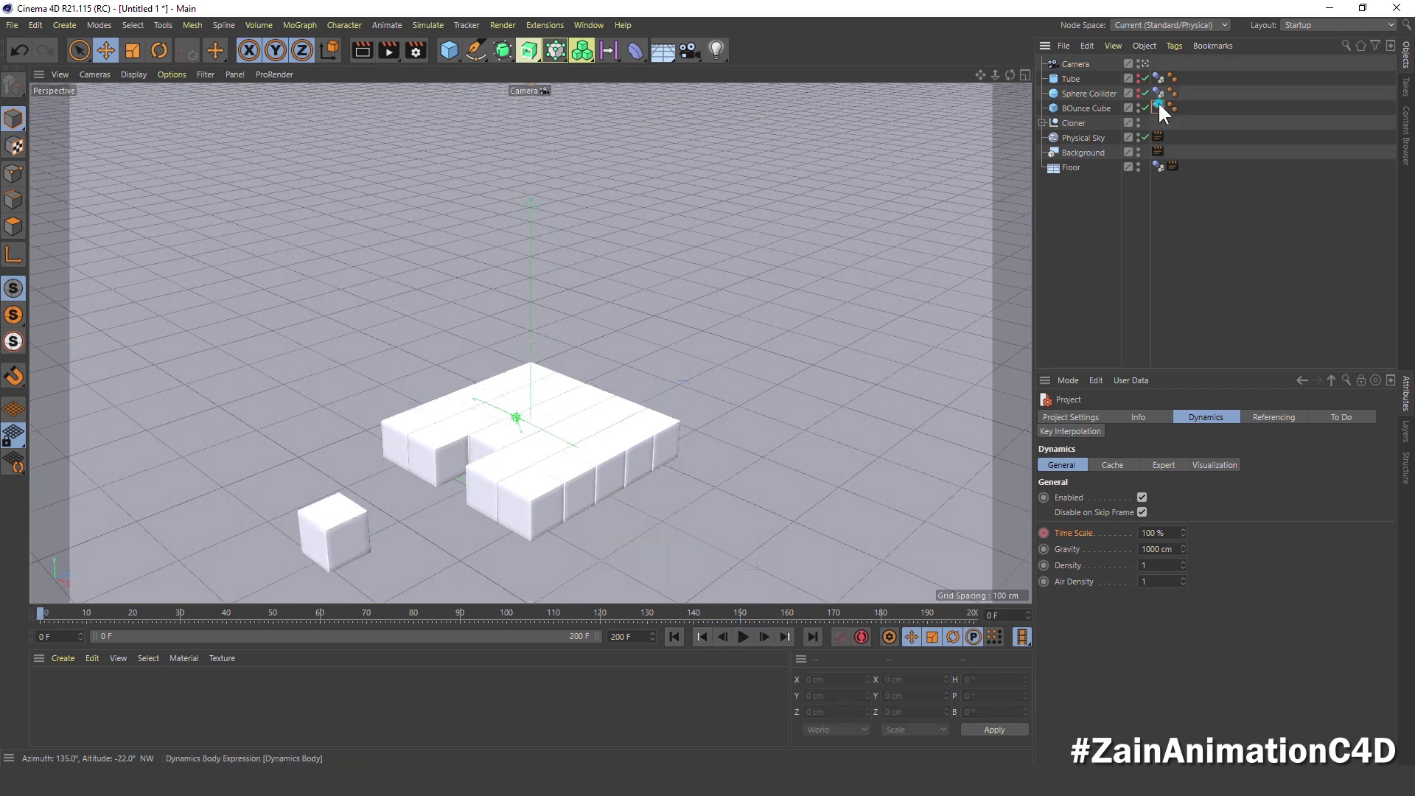
left_click(1287, 480)
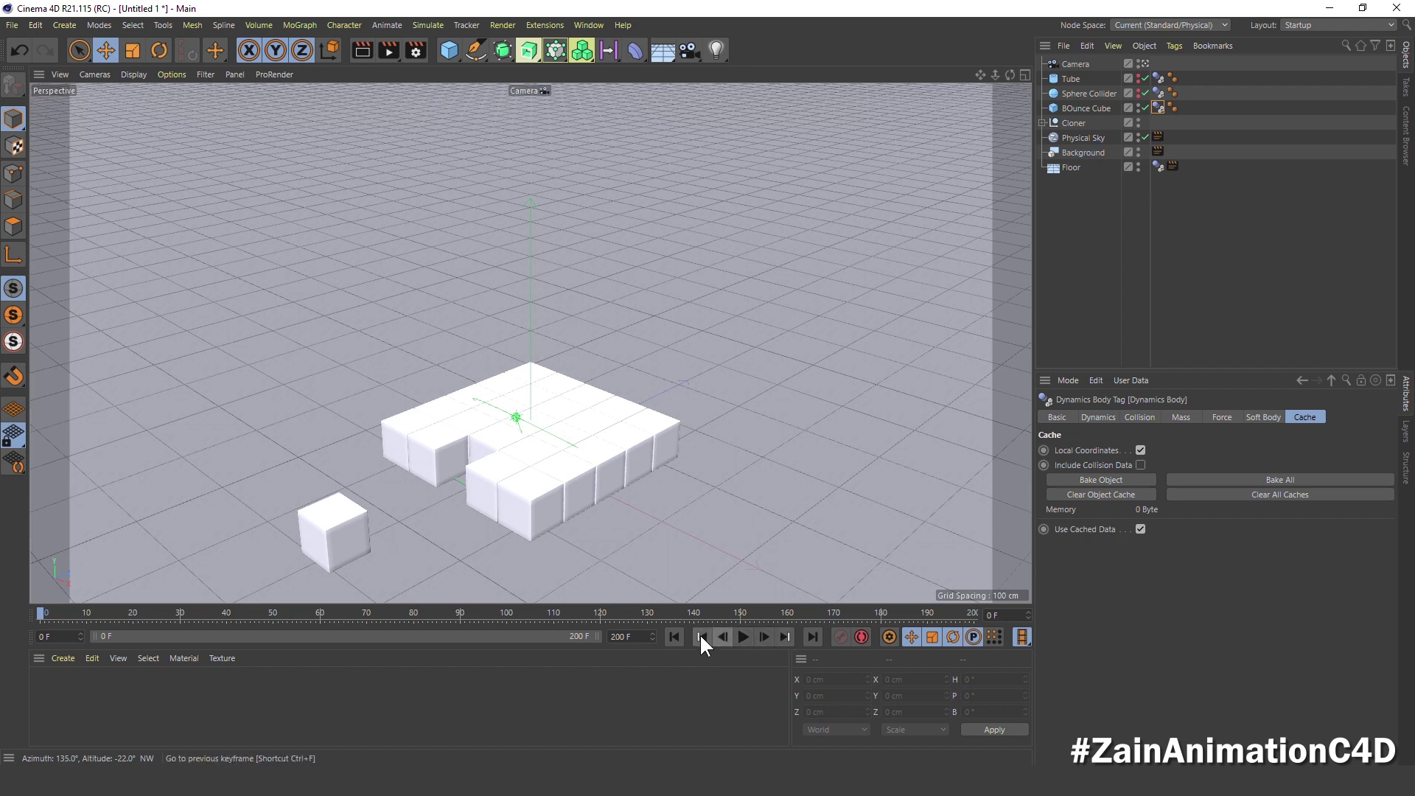
left_click(675, 636)
left_click(744, 636)
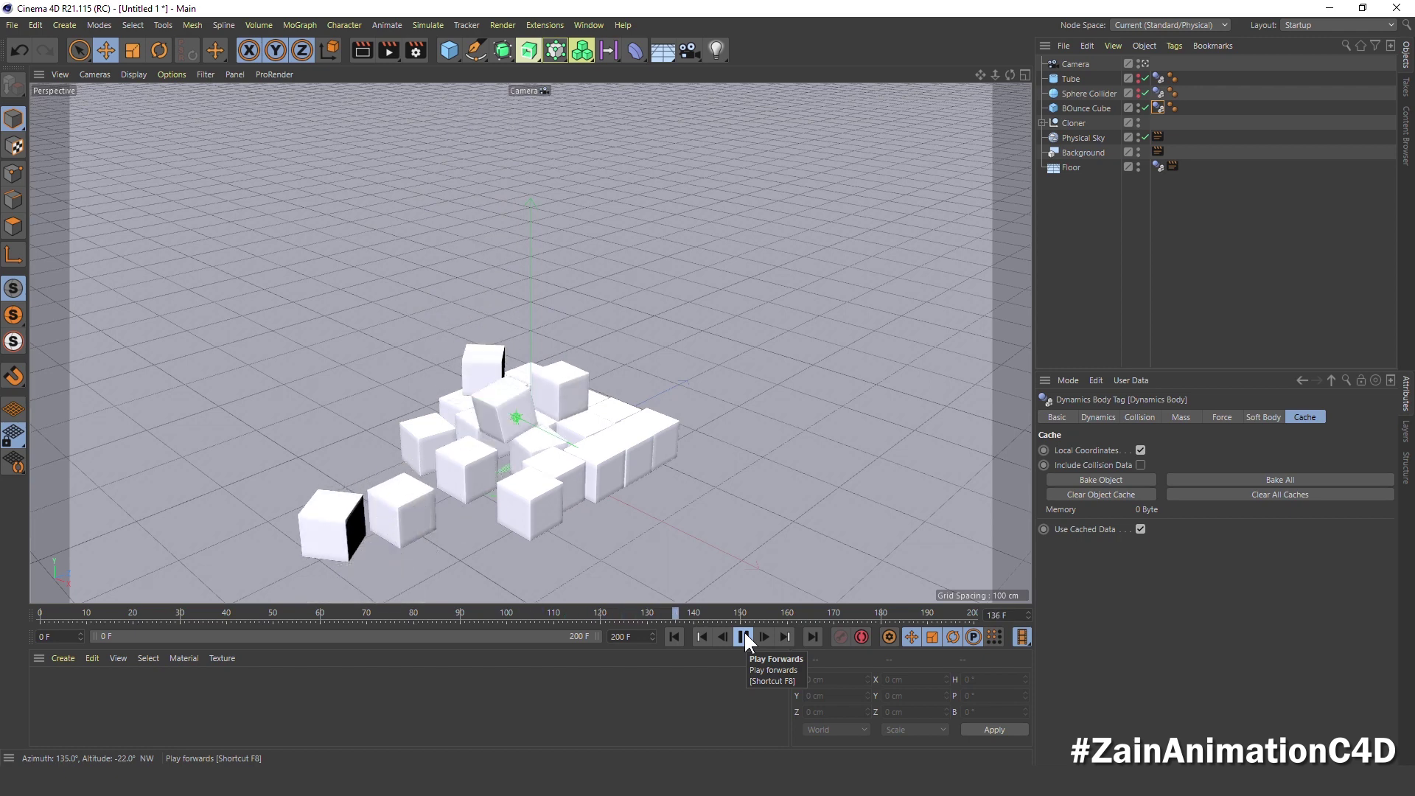
left_click(674, 637)
left_click(1075, 64)
left_click(1115, 418)
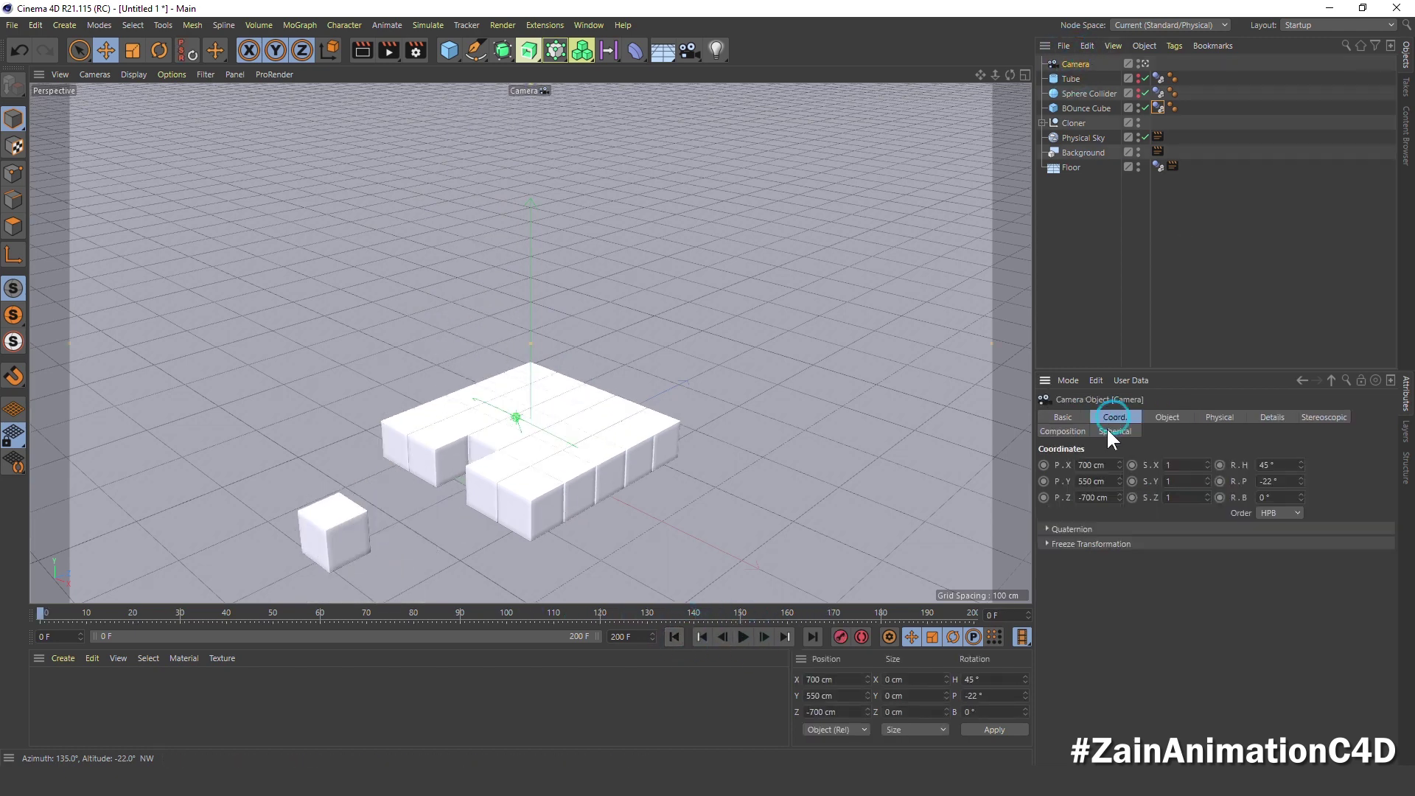
- Keyframe the camera's P.Y at 550 cm on frame 30 and 800 cm on frame 85
left_click(180, 618)
left_click(1043, 481)
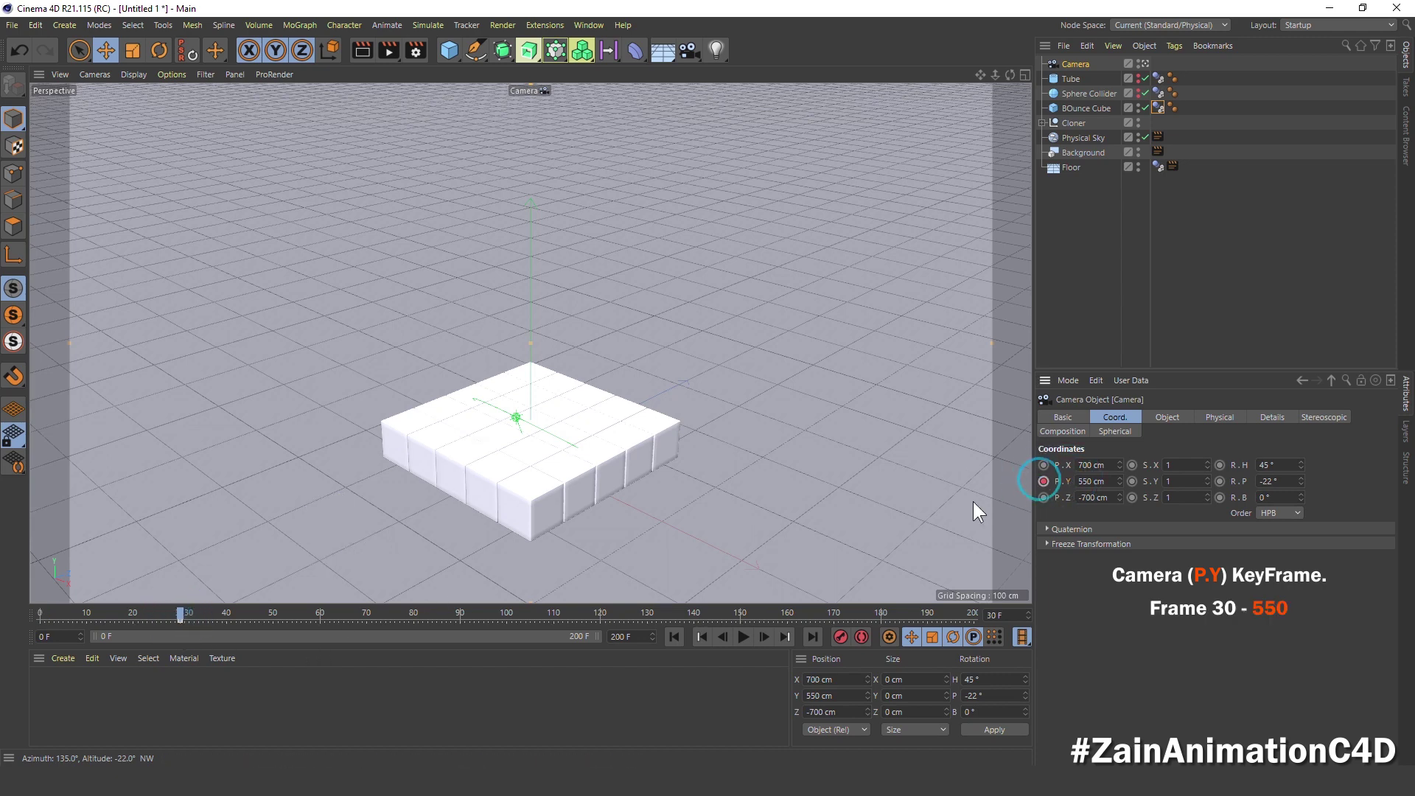
mouse_move(181, 617)
left_mouse_down()
mouse_move(445, 648)
mouse_move(436, 654)
left_mouse_up()
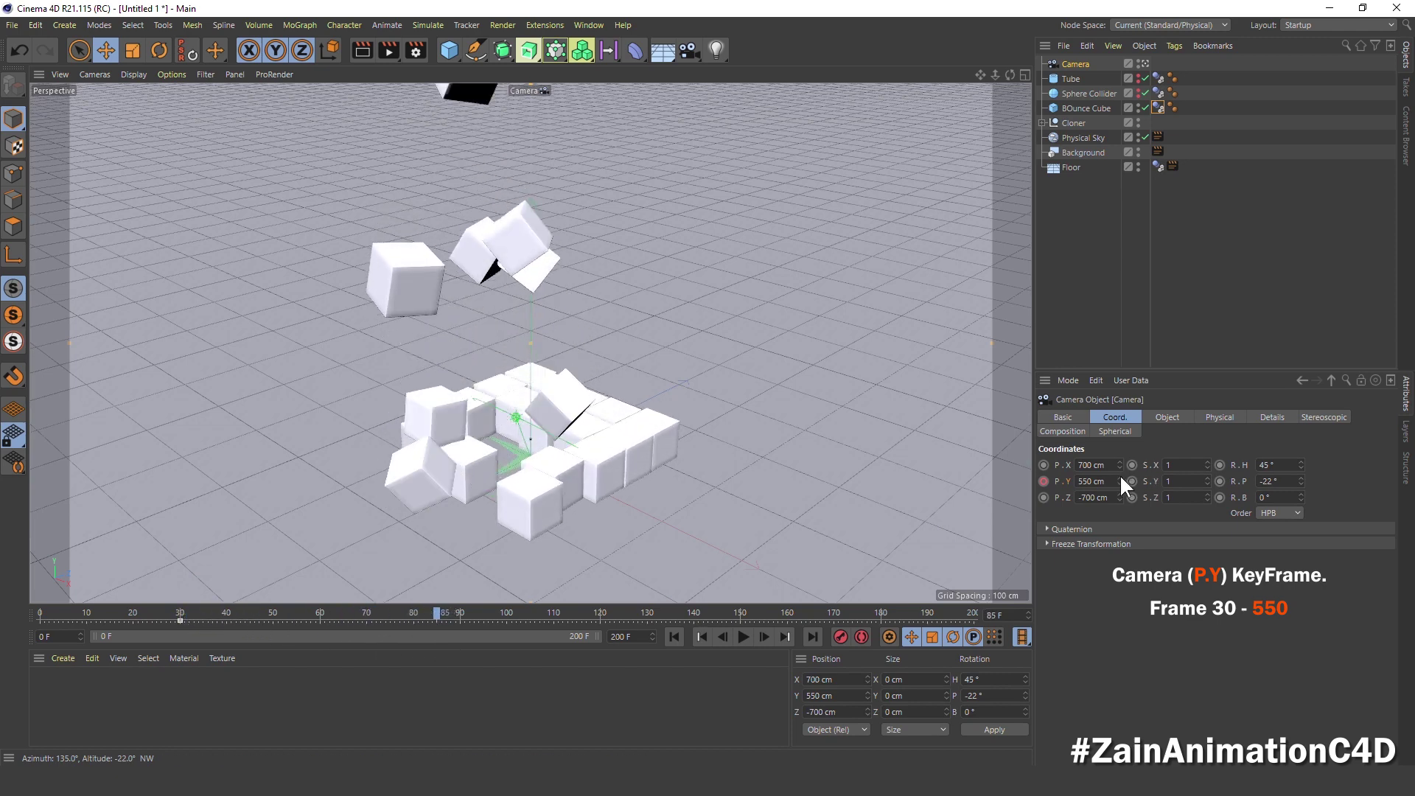
mouse_move(1120, 481)
left_mouse_down()
mouse_move(1120, 442)
mouse_move(1120, 479)
left_mouse_up()
double_click(1104, 481)
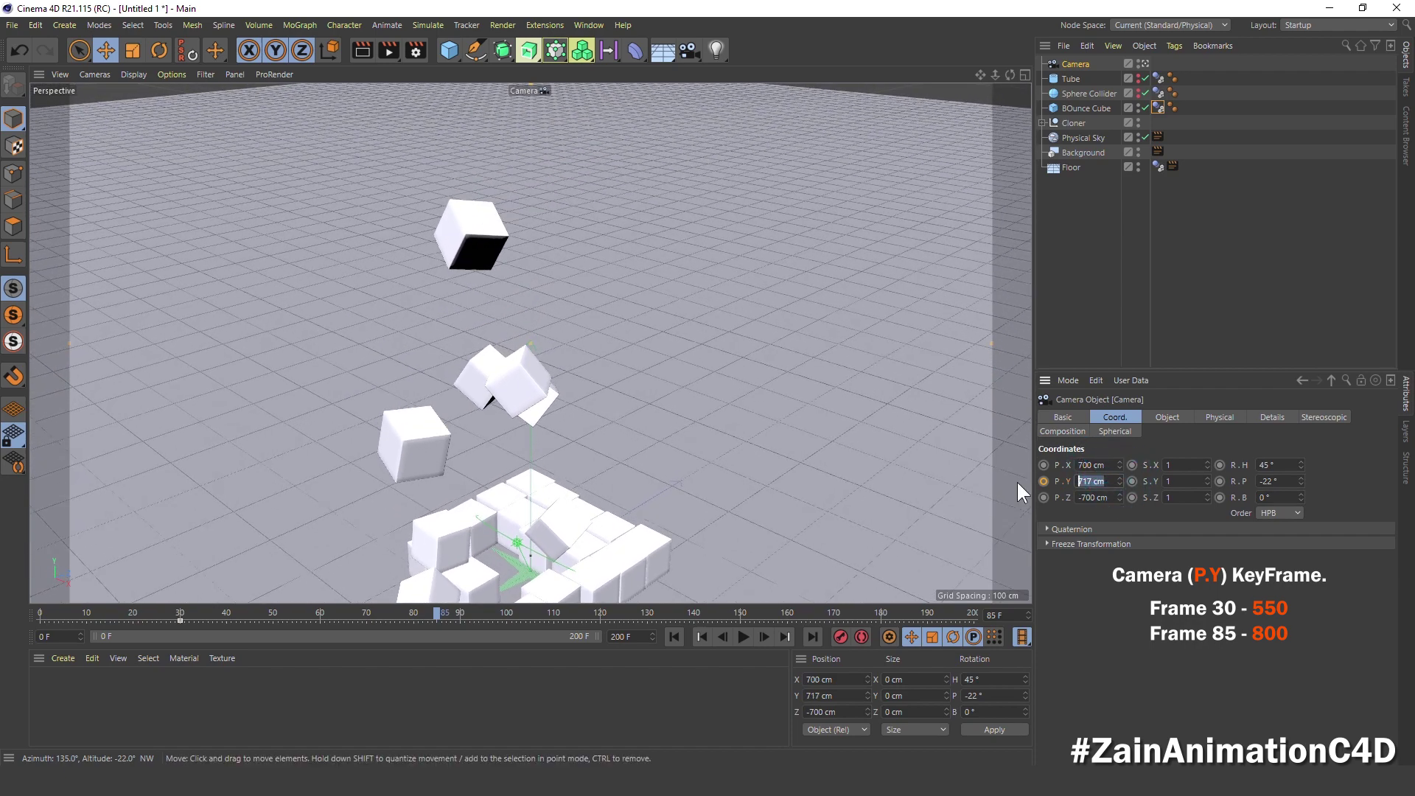
type("950")
key("Return")
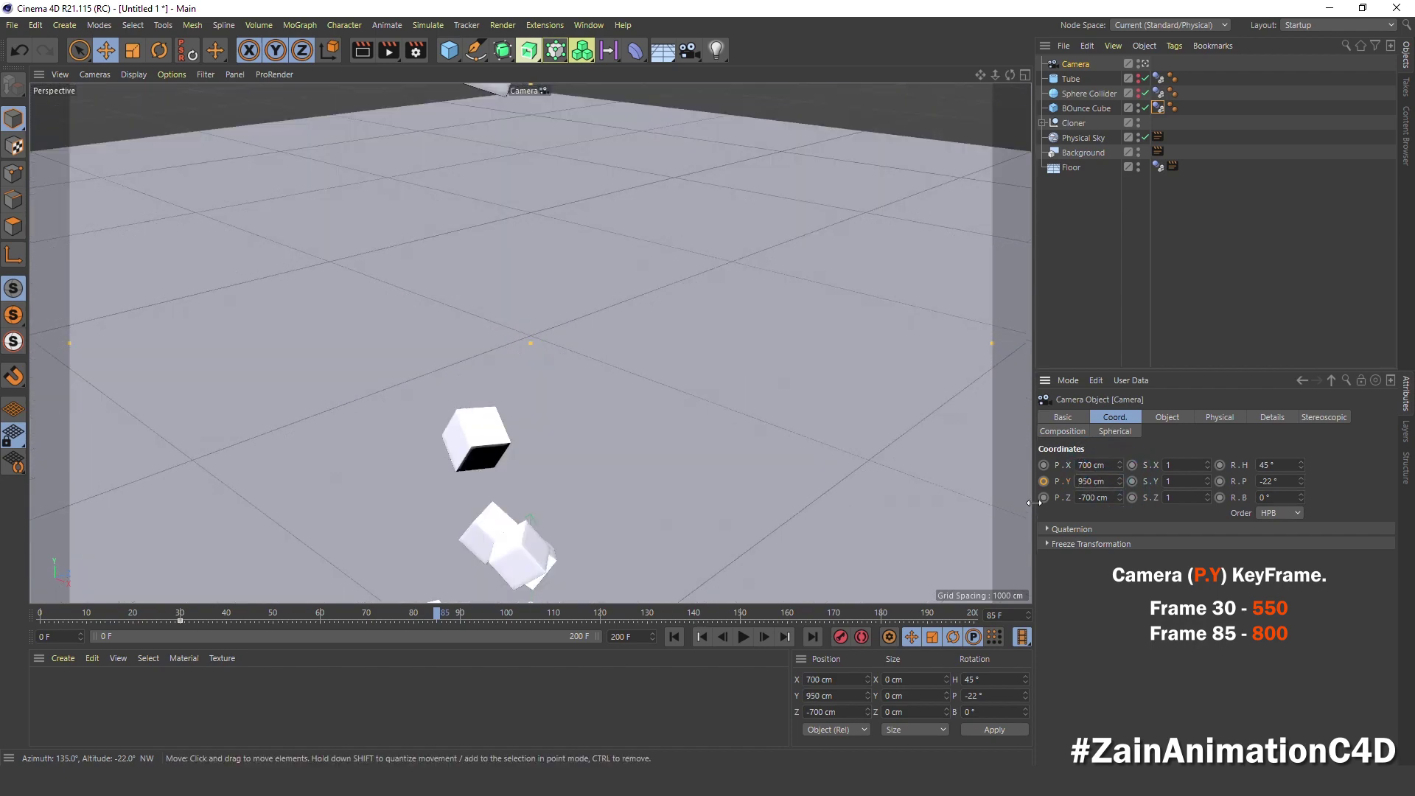
left_click_drag(1120, 483, 1117, 488)
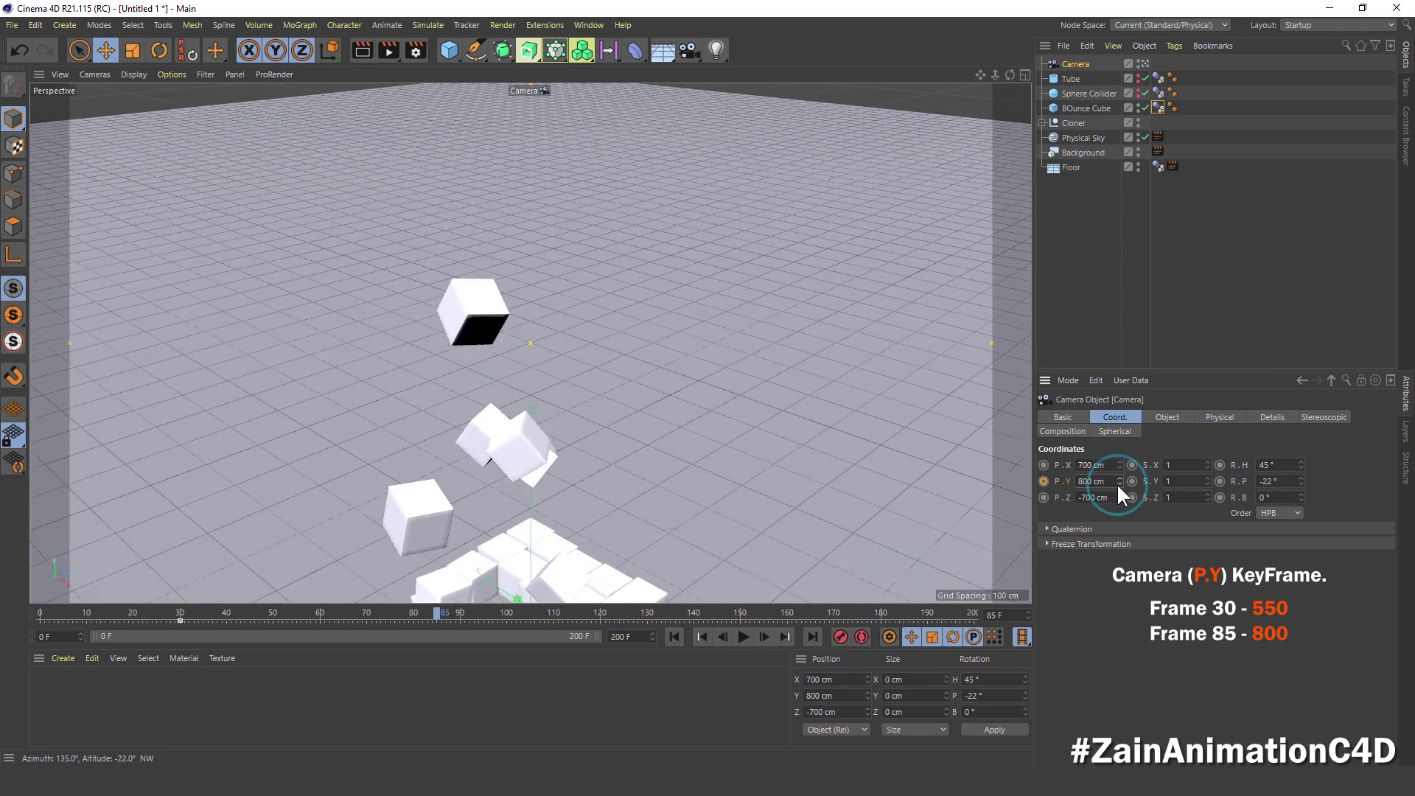
left_click(1044, 480)
- Set camera P.Y back to 550 cm at frame 120 and play the camera move
mouse_move(432, 611)
left_mouse_down()
mouse_move(338, 611)
mouse_move(558, 628)
mouse_move(304, 630)
mouse_move(510, 653)
mouse_move(547, 639)
mouse_move(600, 646)
left_mouse_up()
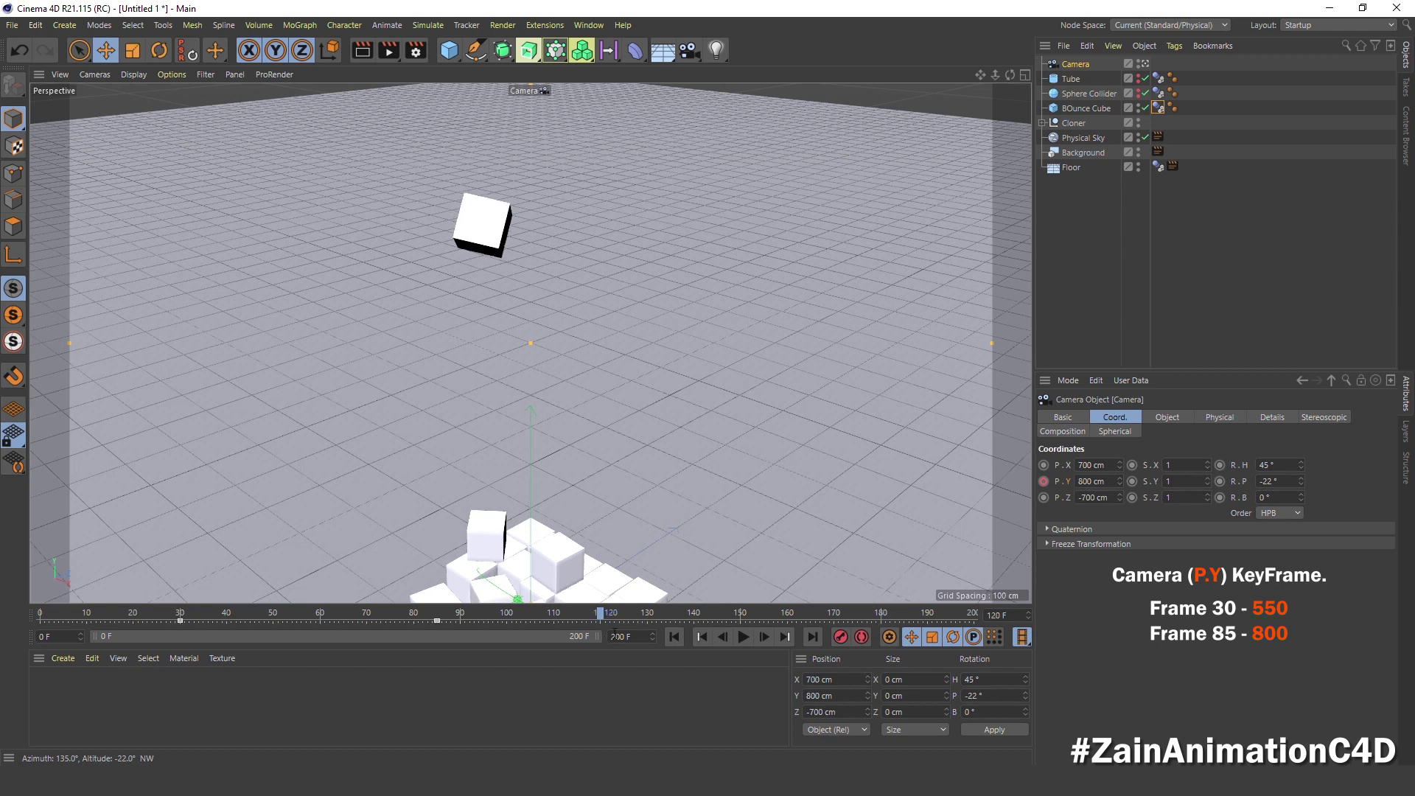
left_click(1095, 482)
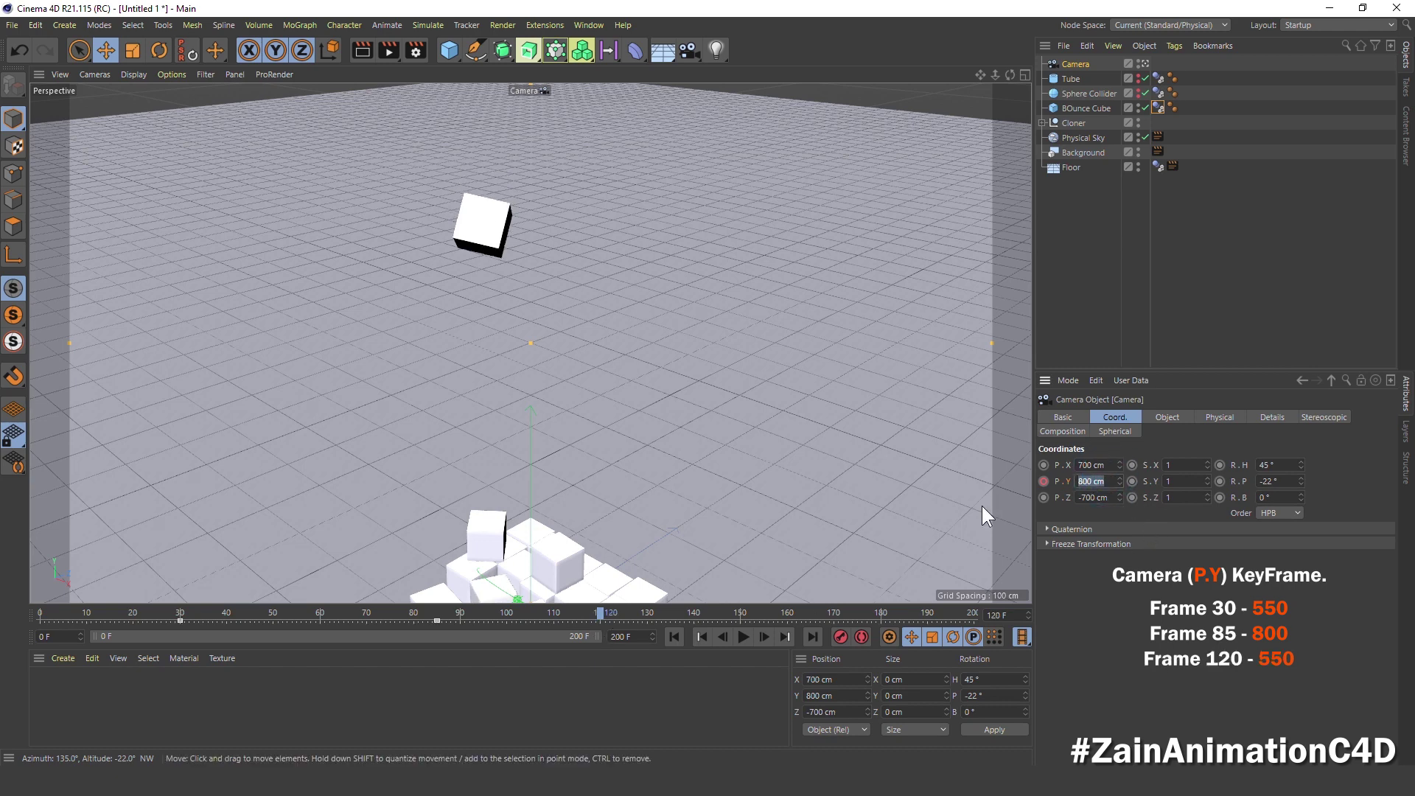
type("550")
key("Return")
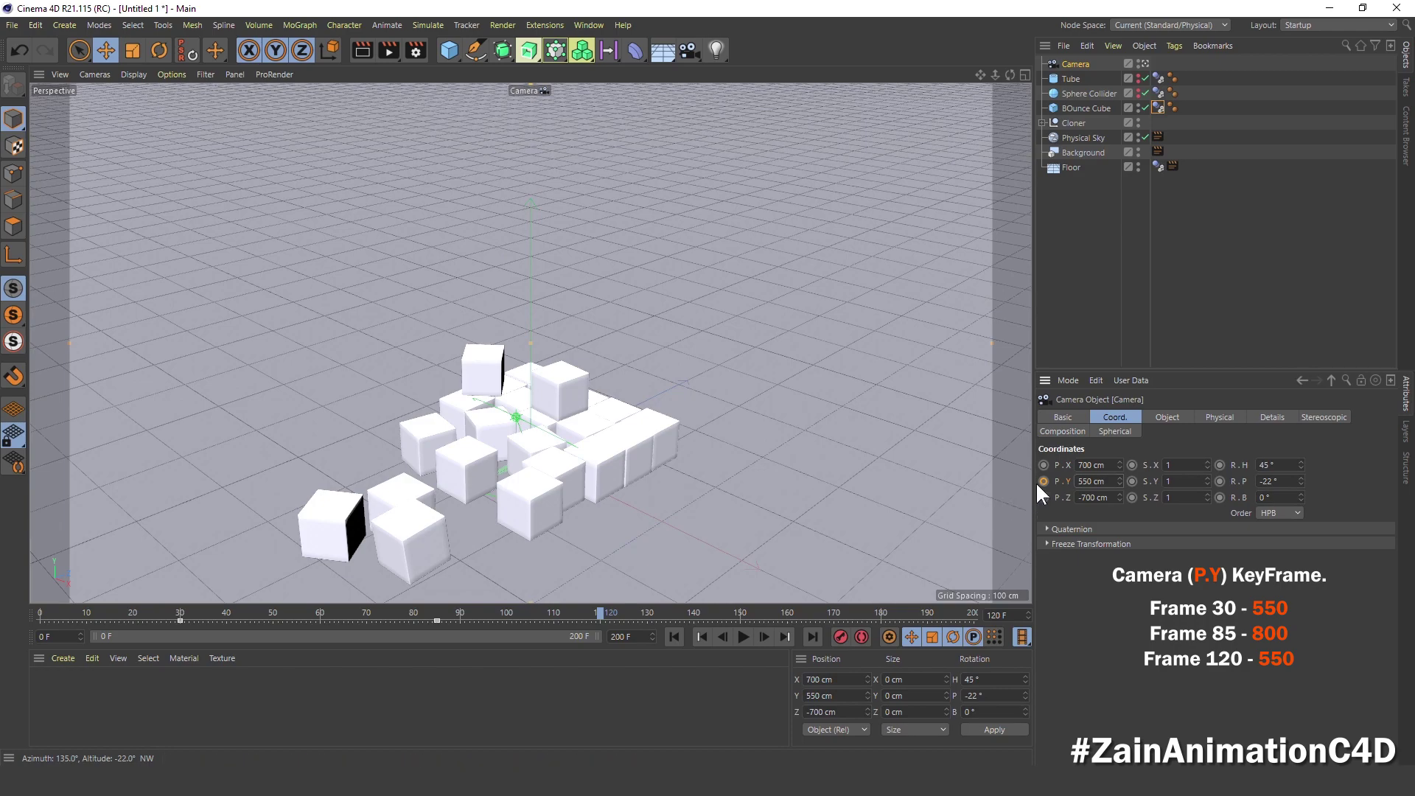
left_click(674, 636)
left_click(743, 635)
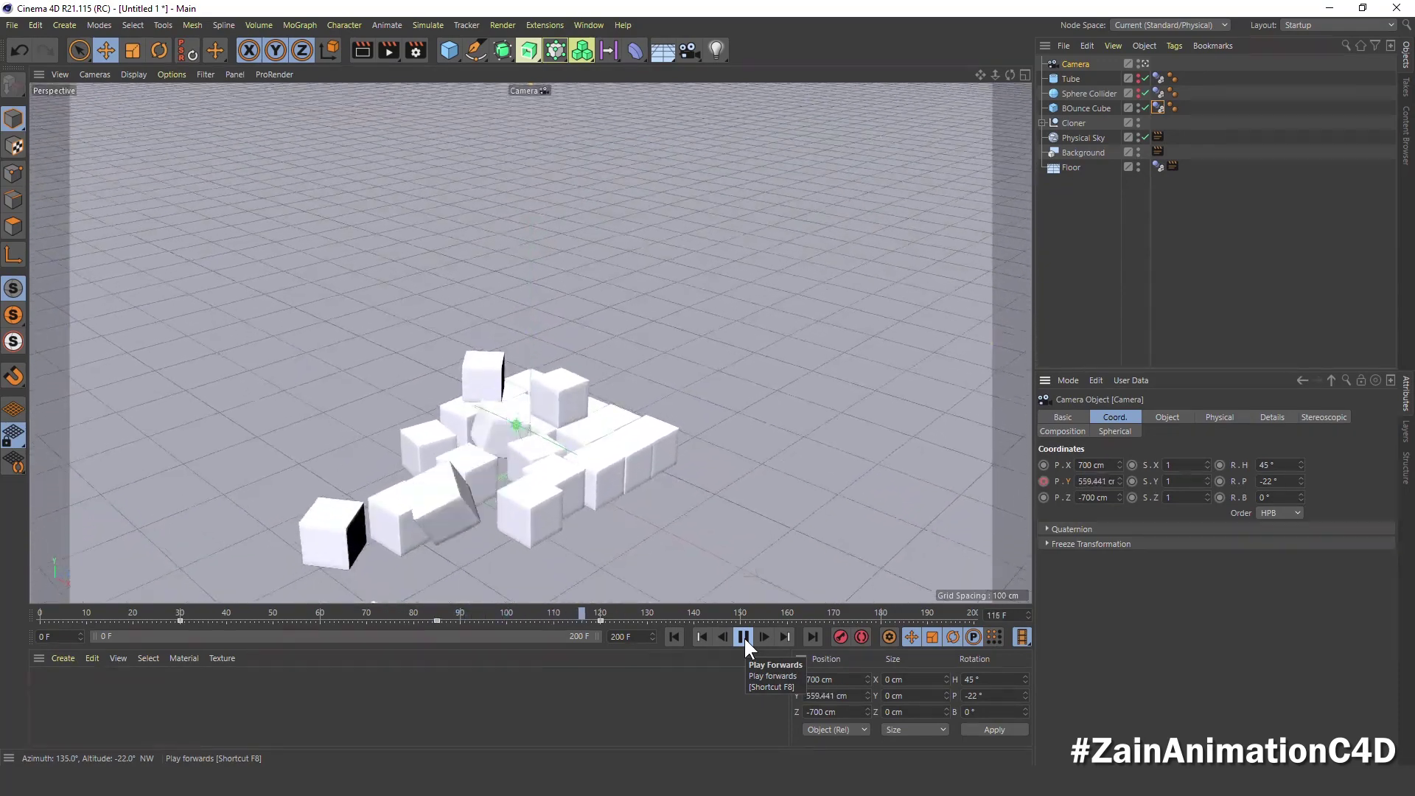
left_click(745, 635)
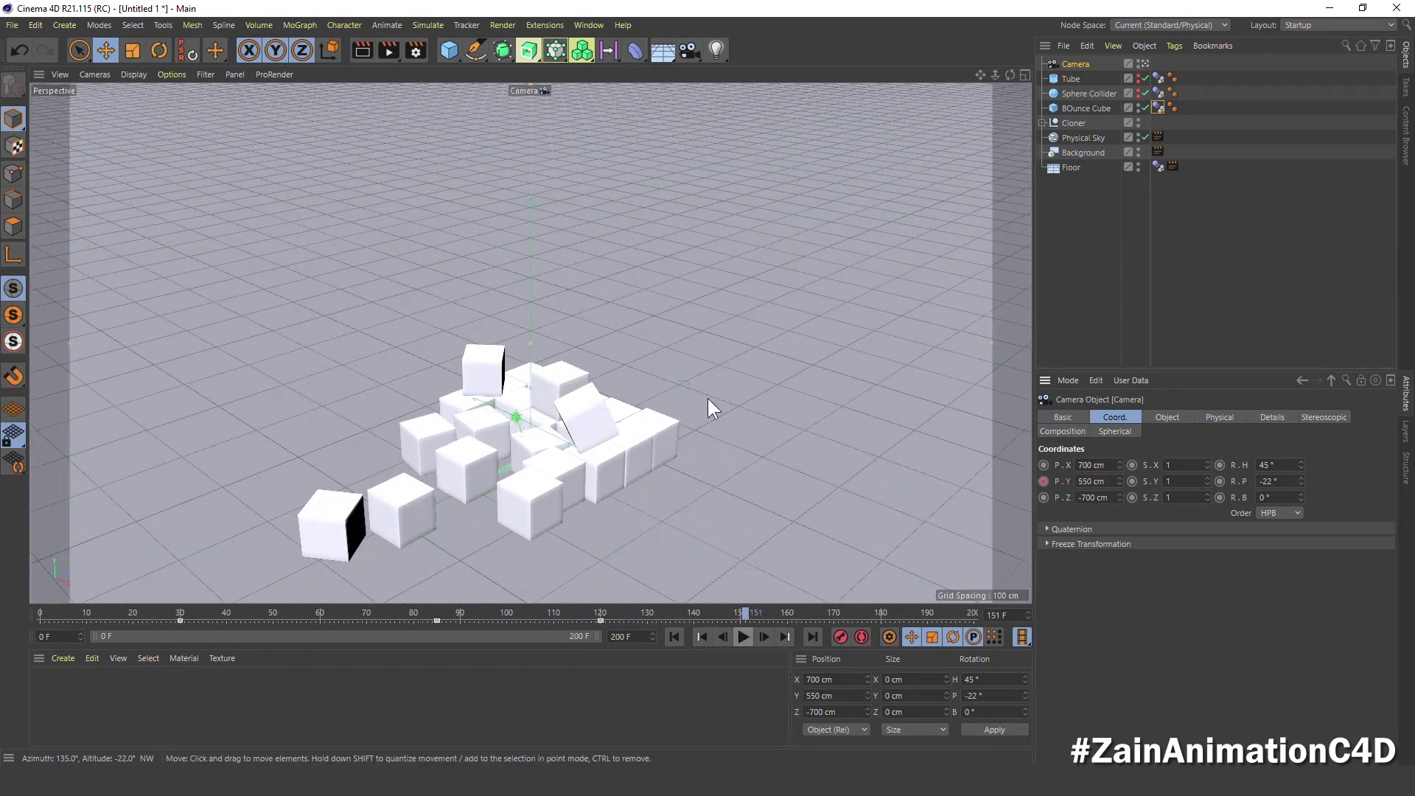
- Show the camera's Position.Y curve fitted in the F-Curve timeline
left_click(590, 24)
left_click(650, 168)
left_click(14, 102)
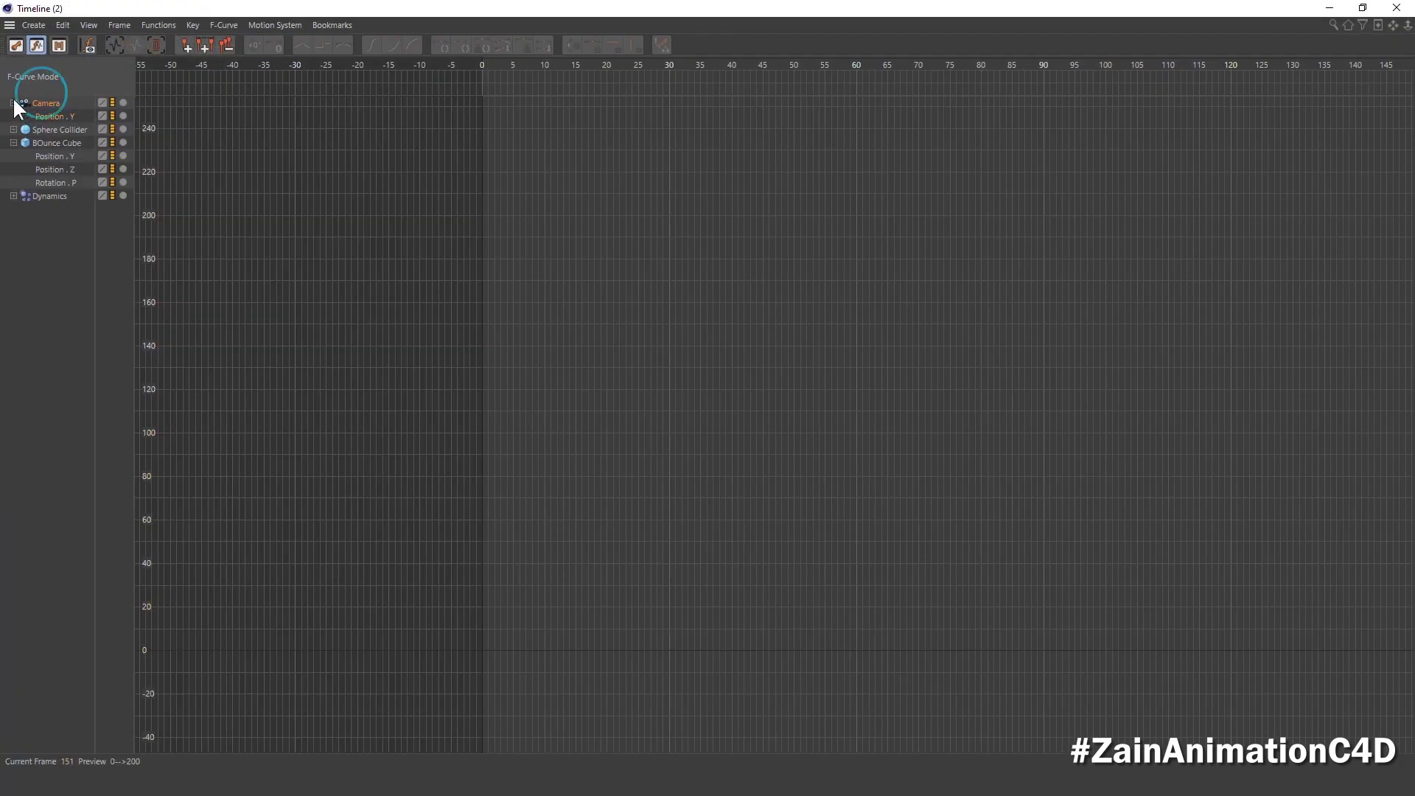
key("h")
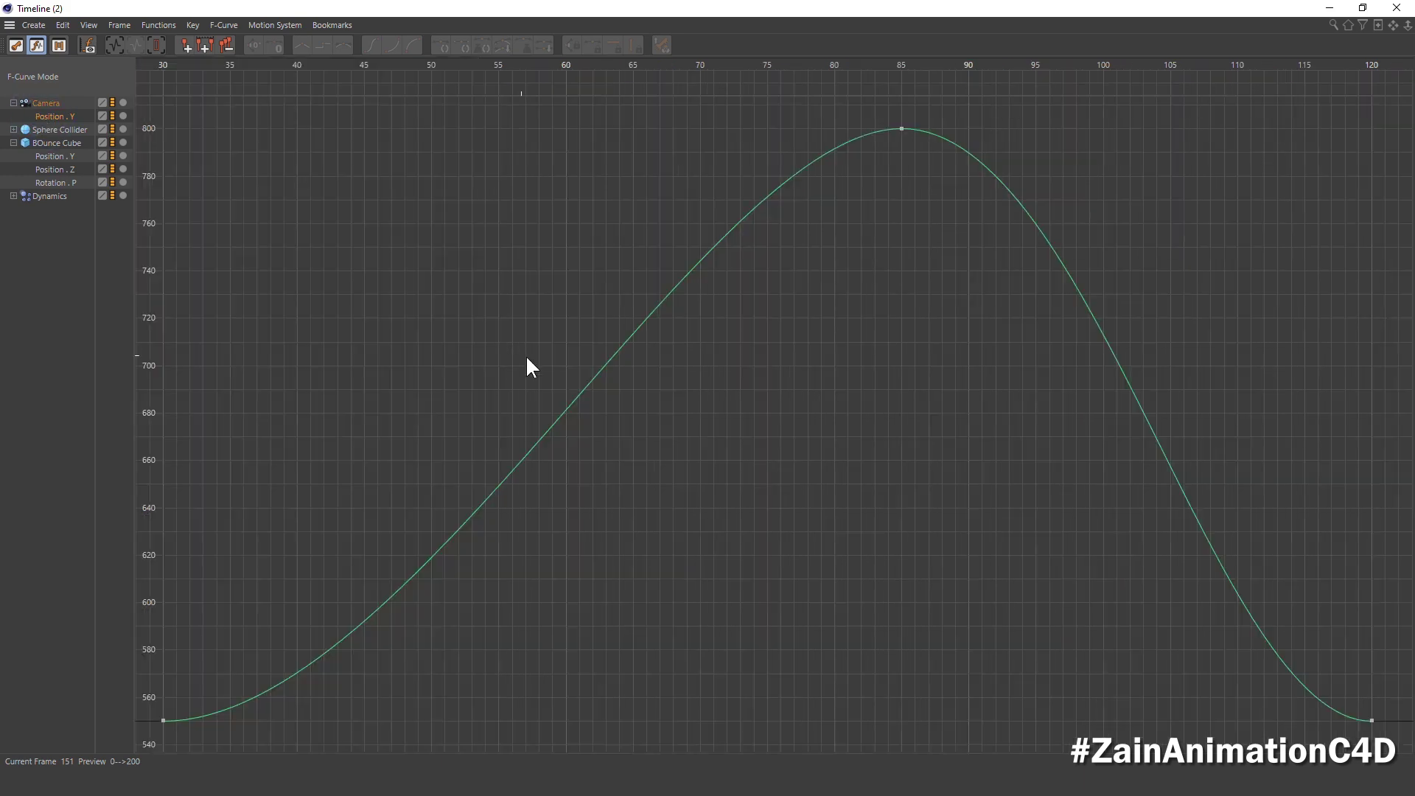
scroll(790, 421, "down", 2, "ctrl")
- Straighten the curve at the frame 30 and 120 keys and broaden the peak at frame 85
left_click_drag(1409, 569, 1343, 665)
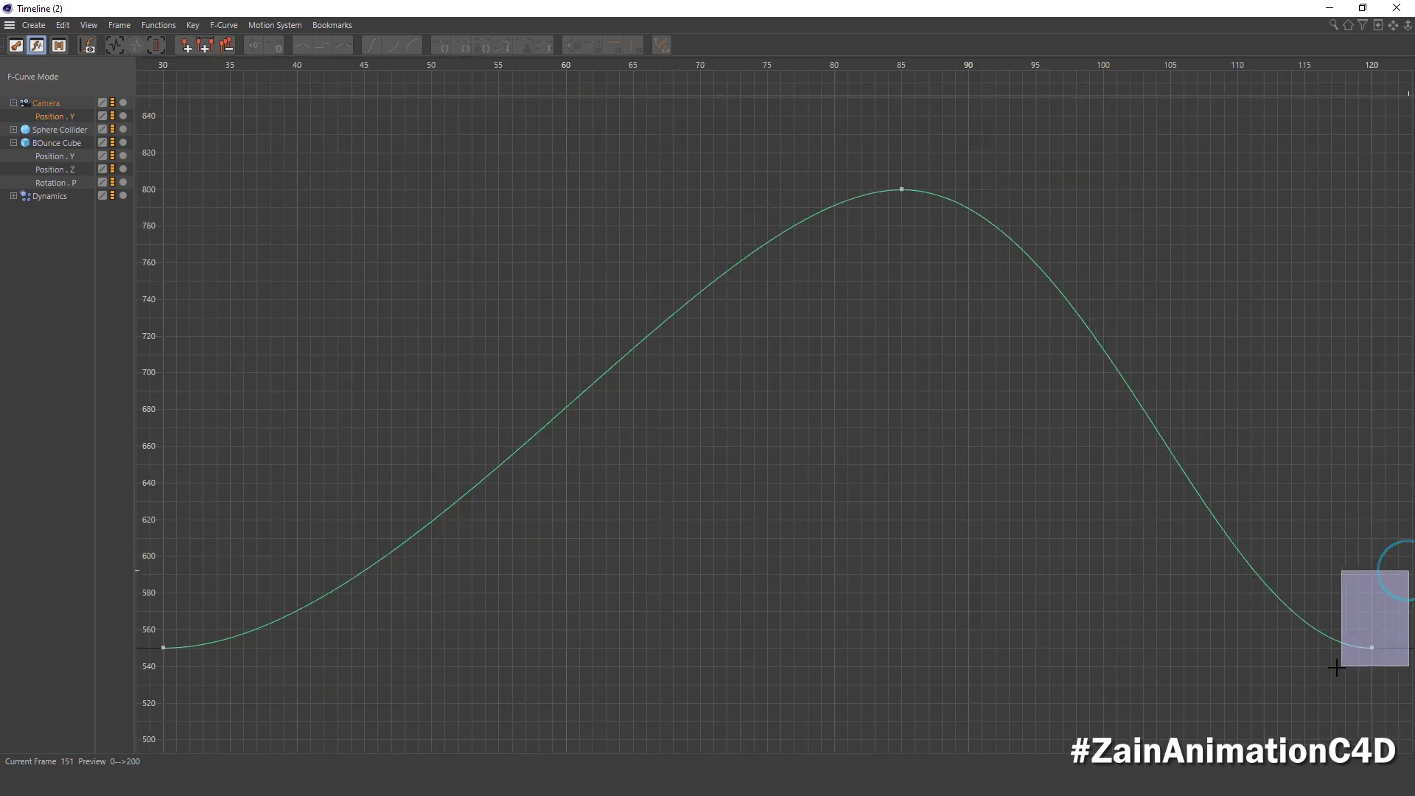
left_click_drag(1258, 648, 1369, 645)
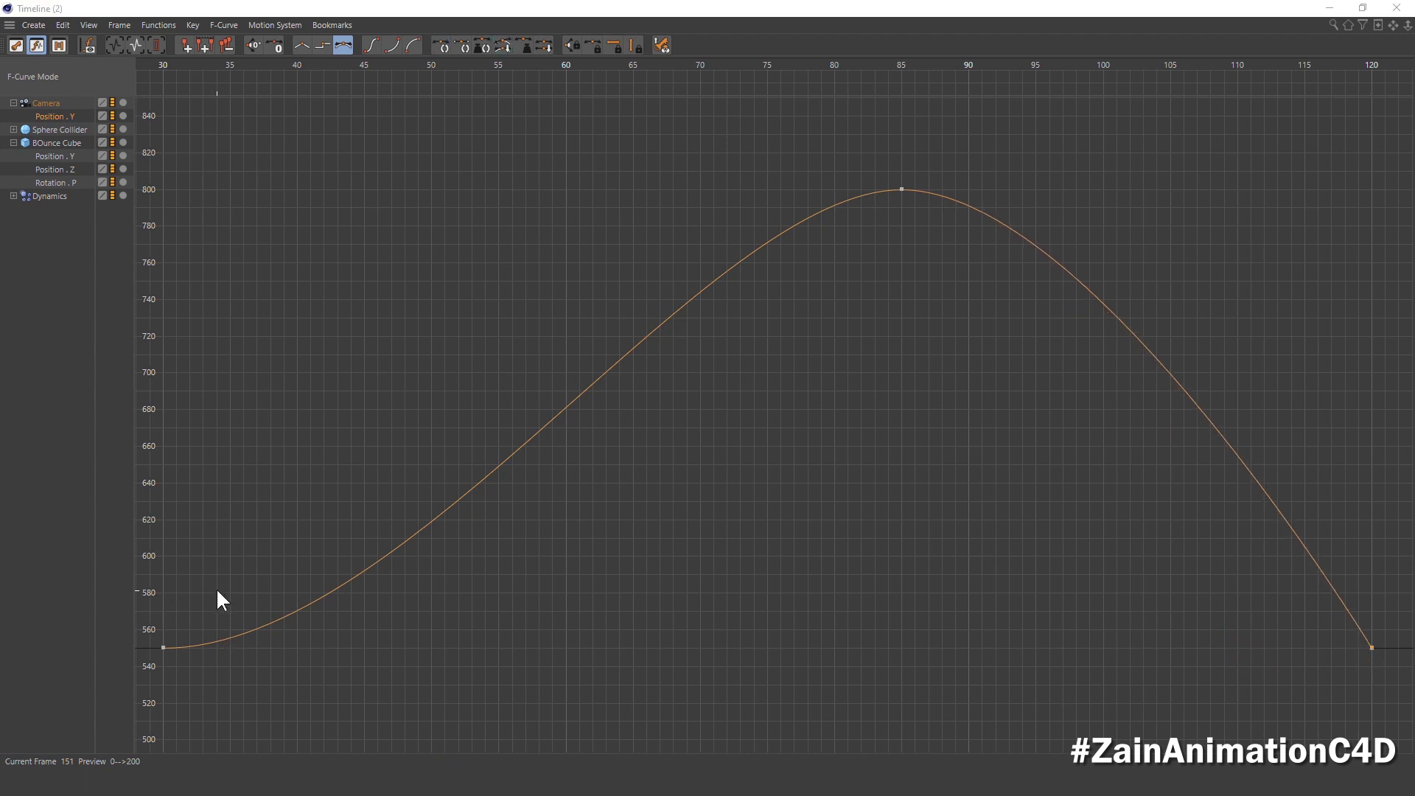
left_click_drag(190, 585, 164, 680)
left_click_drag(347, 647, 165, 649)
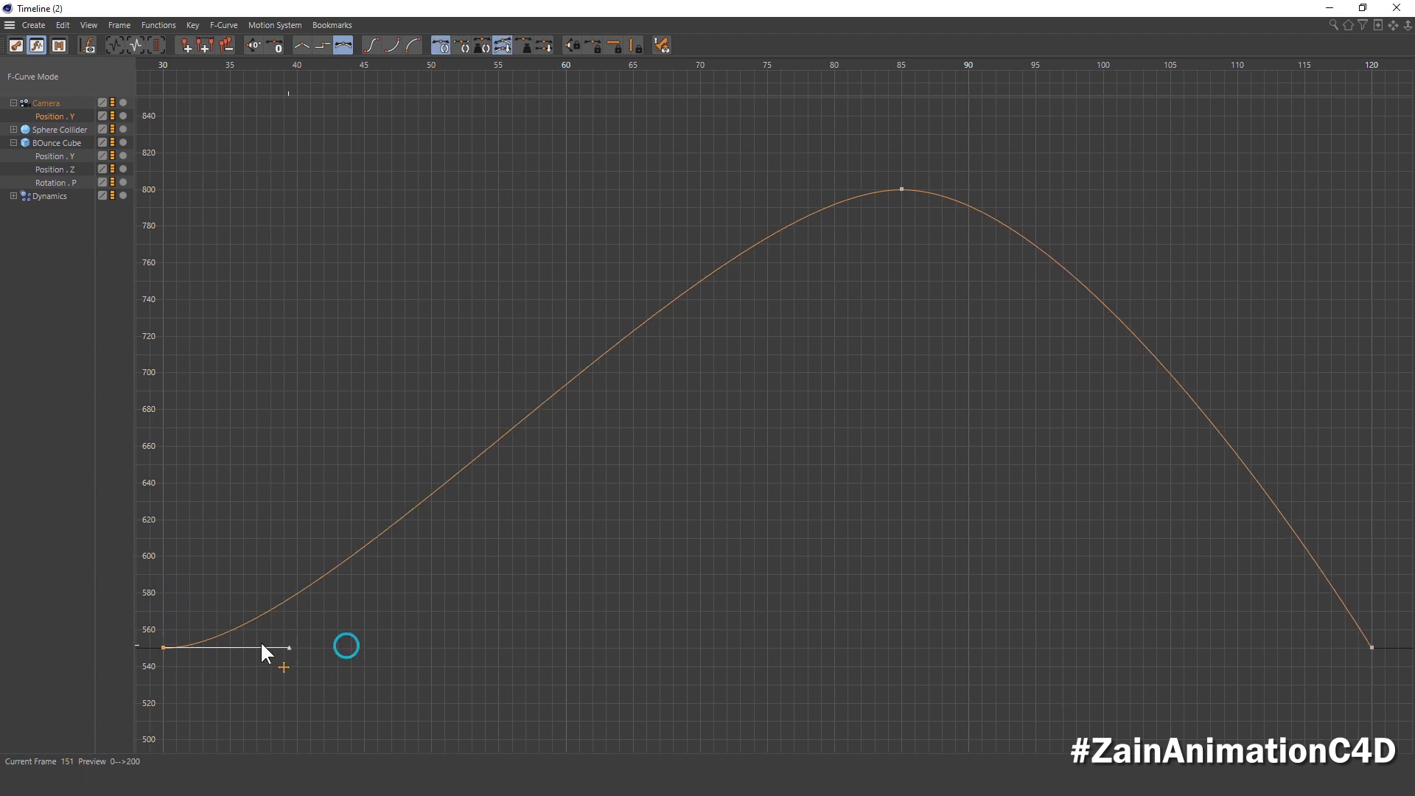
left_click_drag(753, 156, 1093, 289)
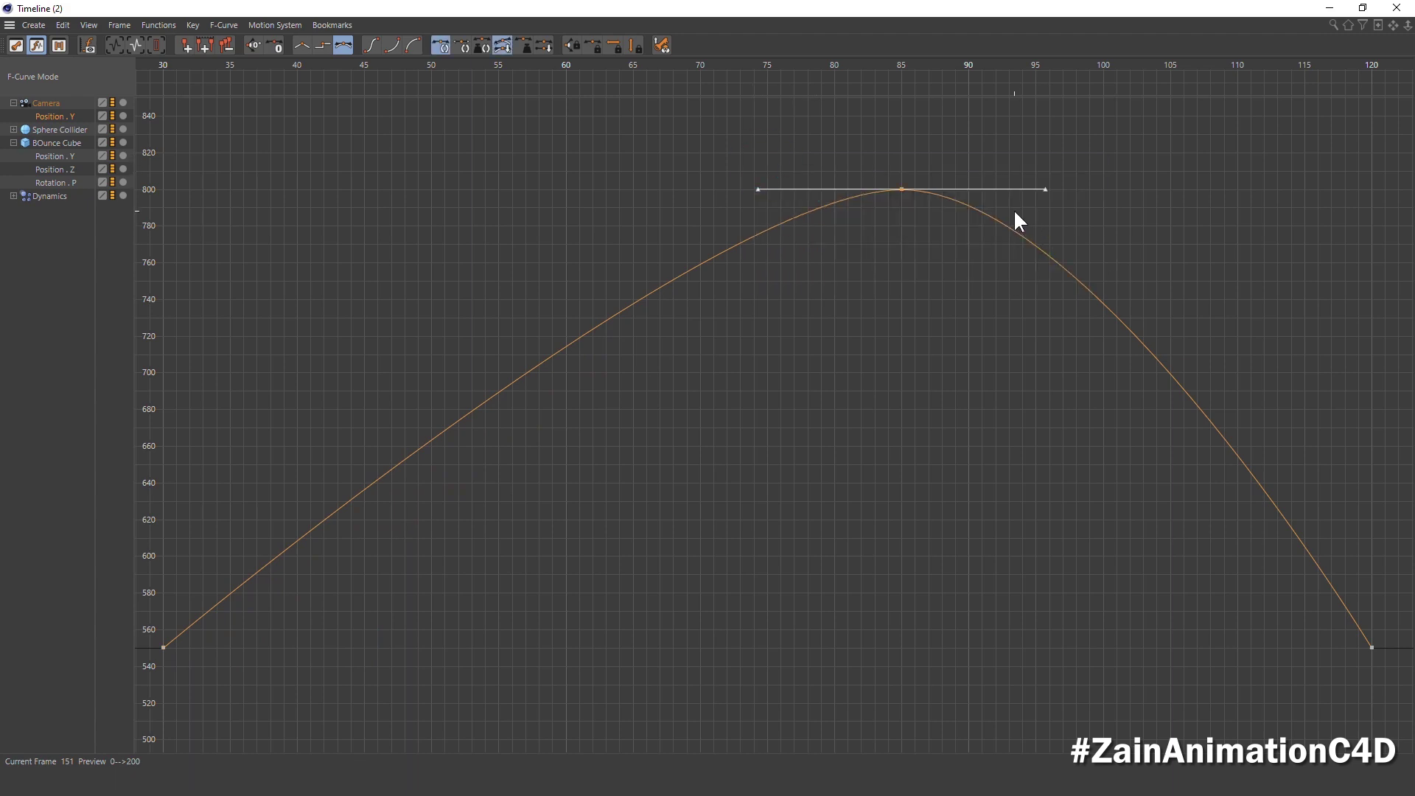
left_click_drag(1045, 189, 1133, 189)
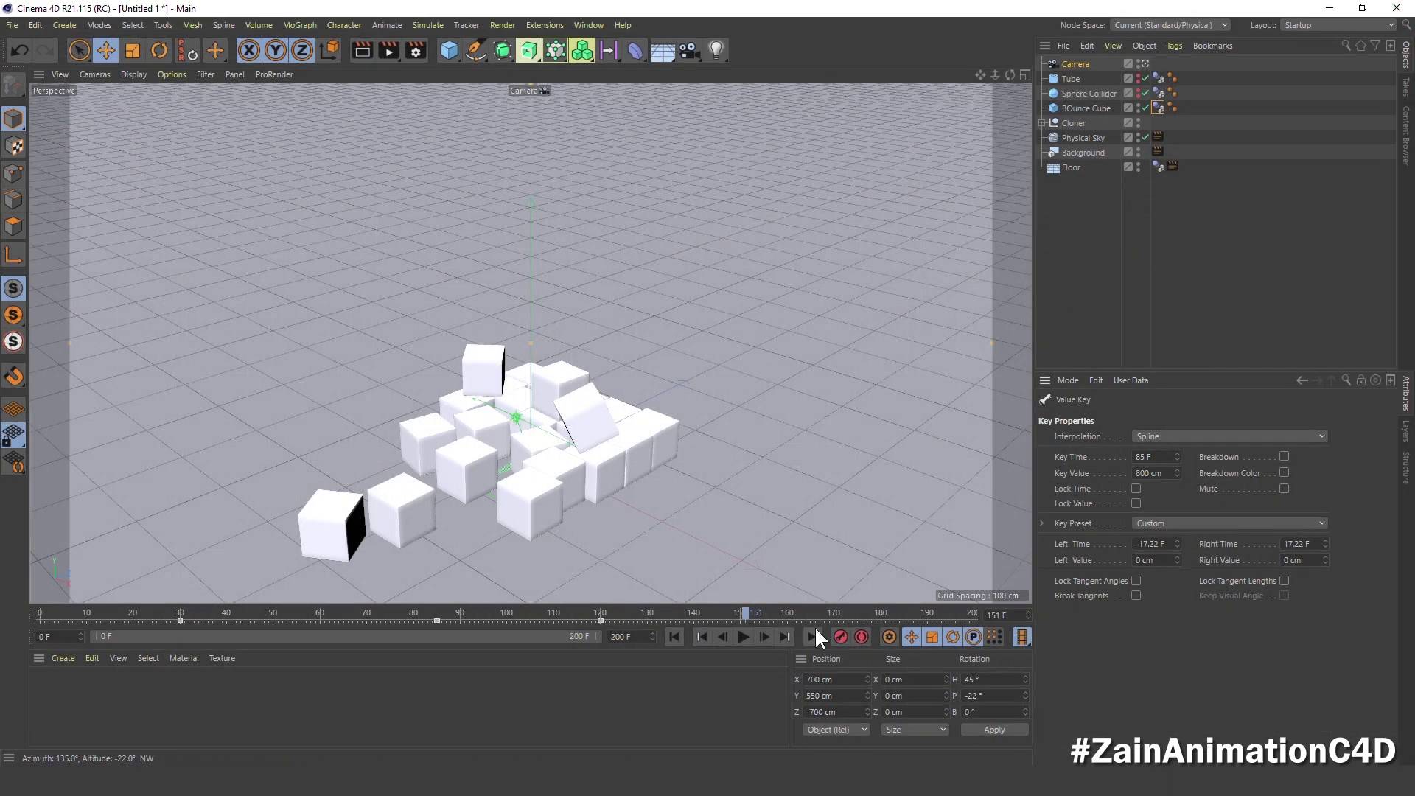
- Play back the reshaped camera move, rewind to the start, and create a new material
left_click(673, 636)
left_click(742, 636)
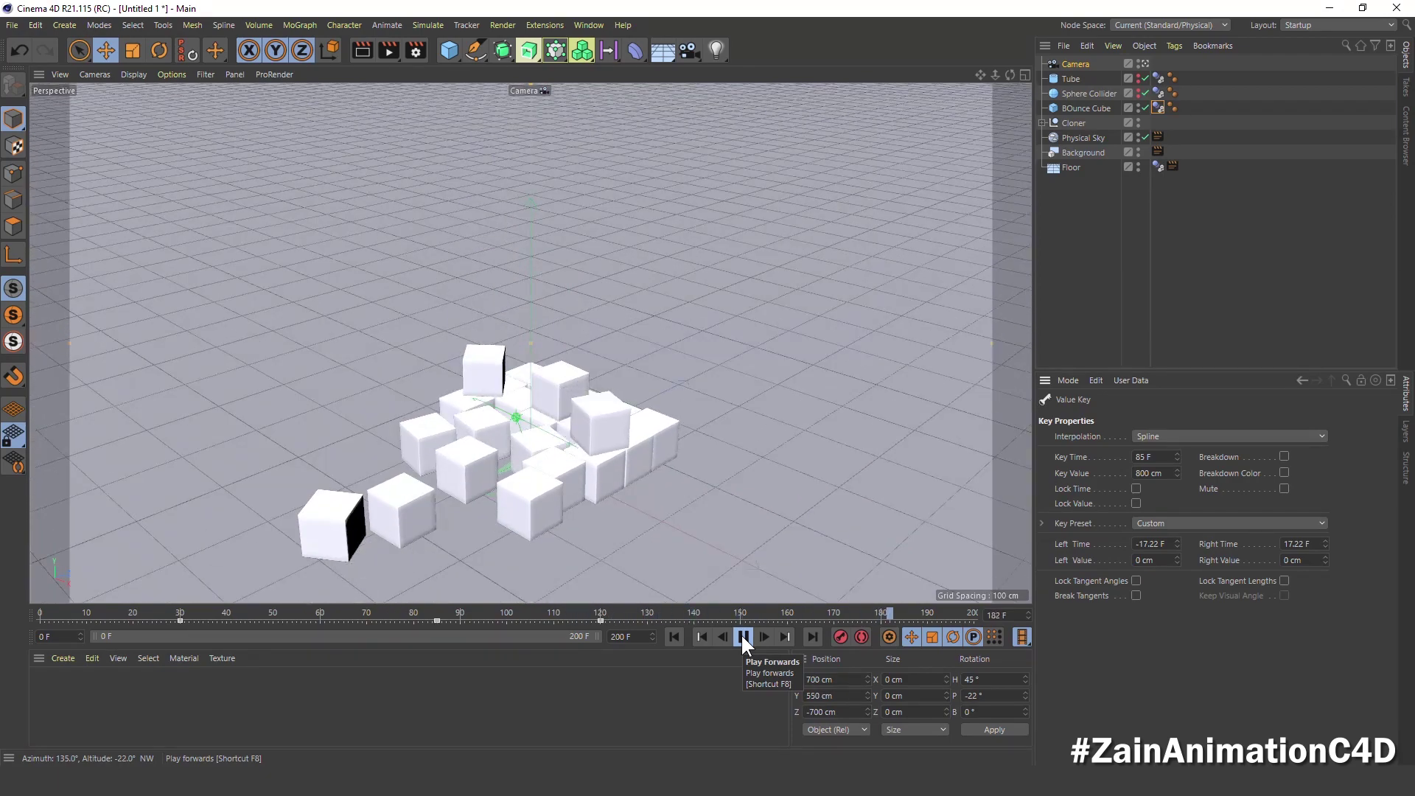
left_click(742, 637)
left_click(676, 636)
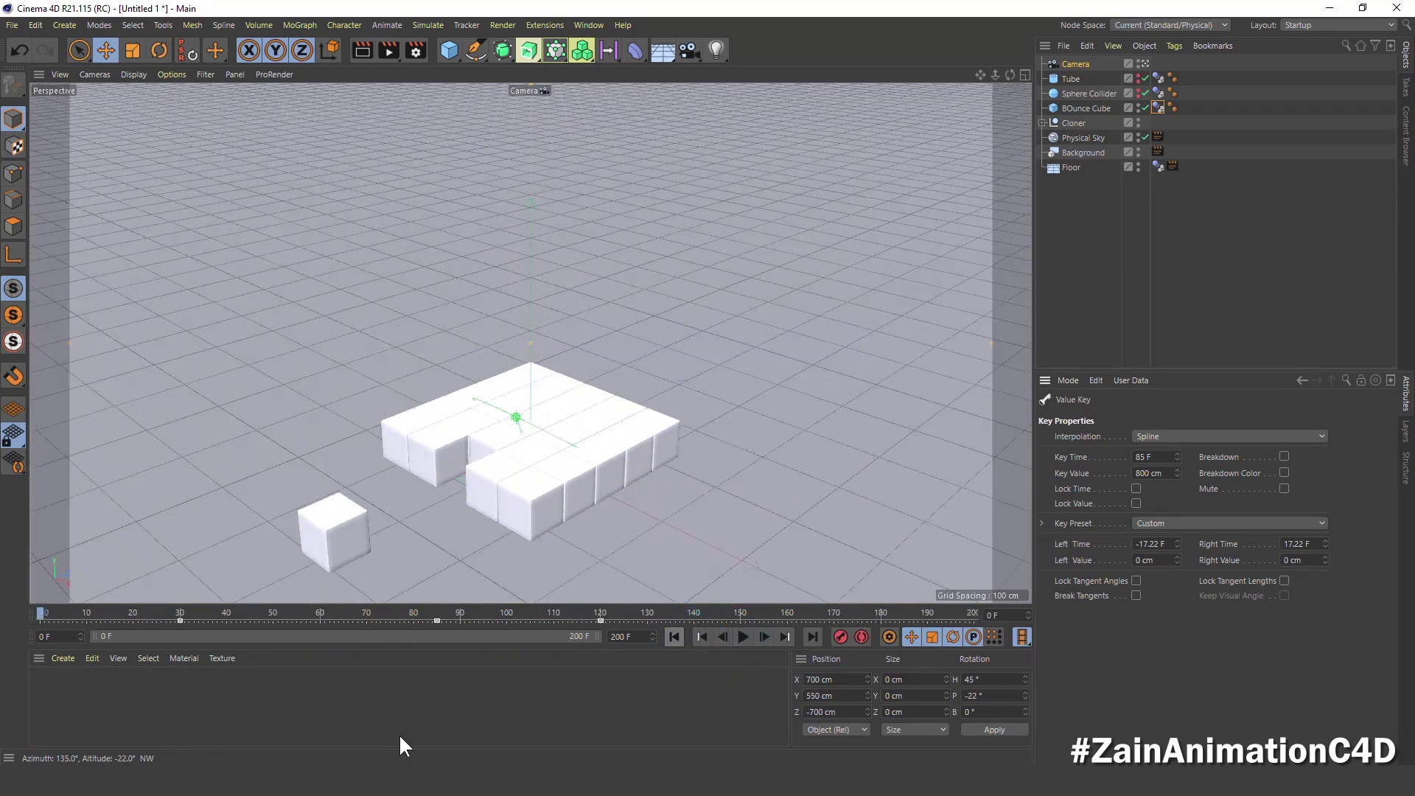
double_click(111, 708)
- Name the new material BG and give it a mint colour: H 150°, S 15%, V 100%
double_click(46, 686)
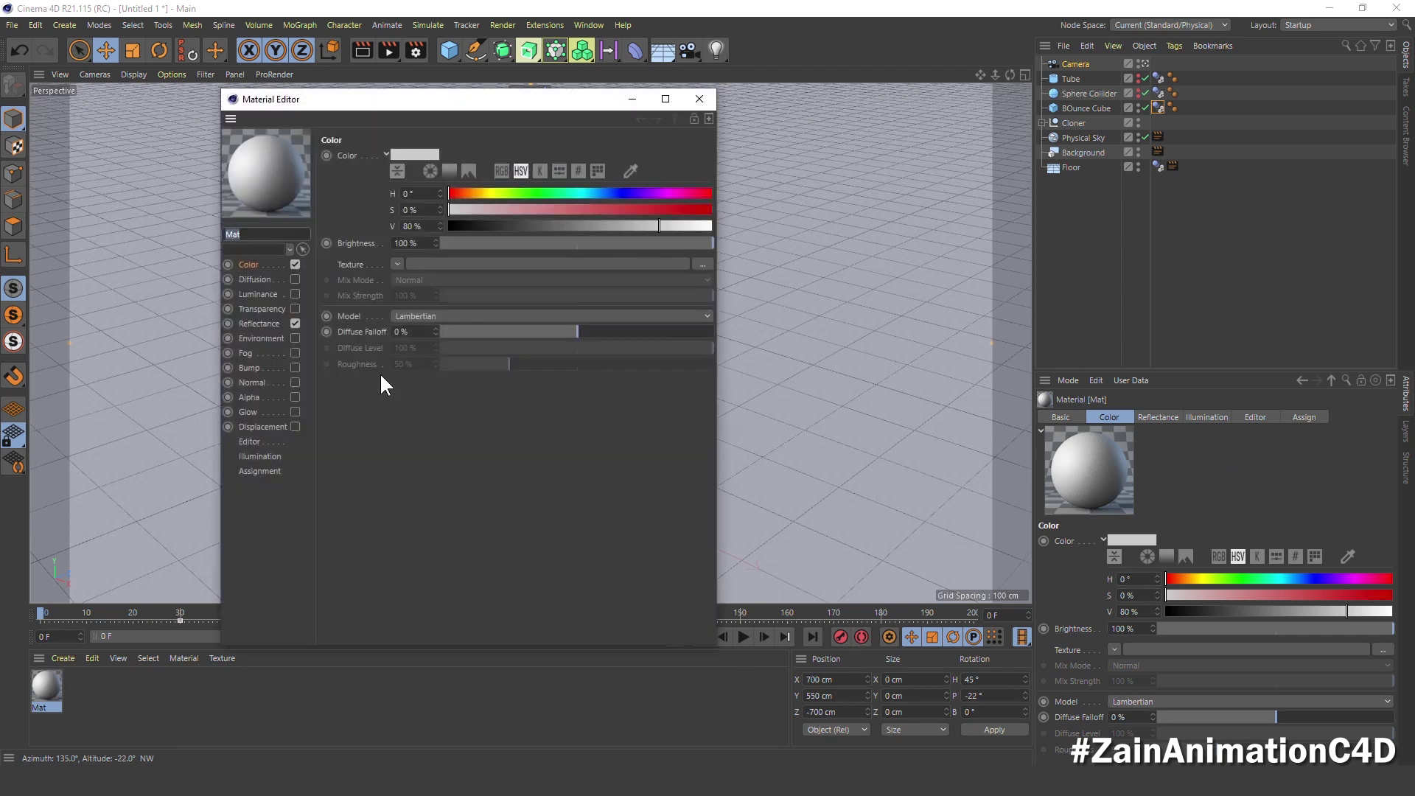
type("BG")
key("Return")
left_click(426, 193)
type("150")
key("Tab")
type("15")
key("Tab")
type("100")
key("Return")
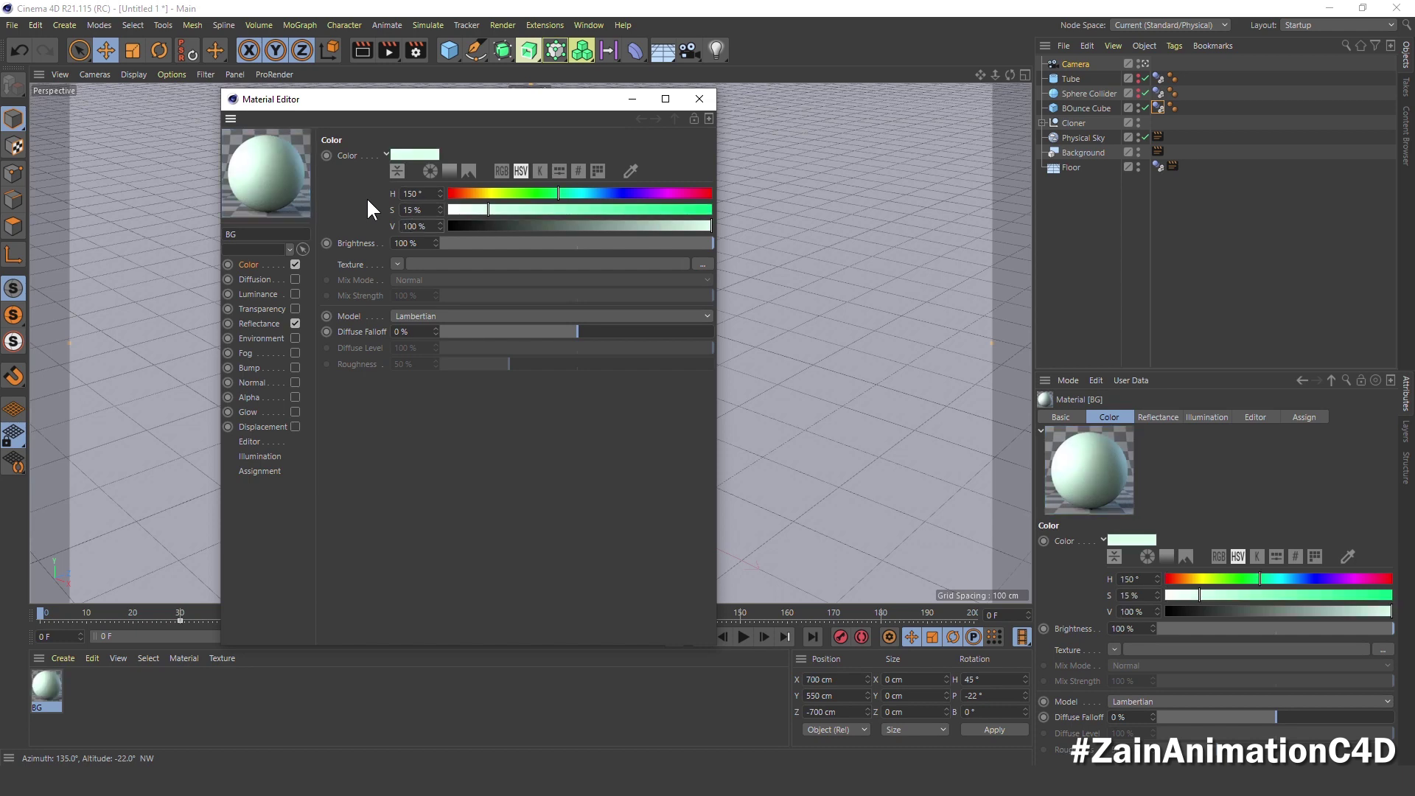
left_click(706, 116)
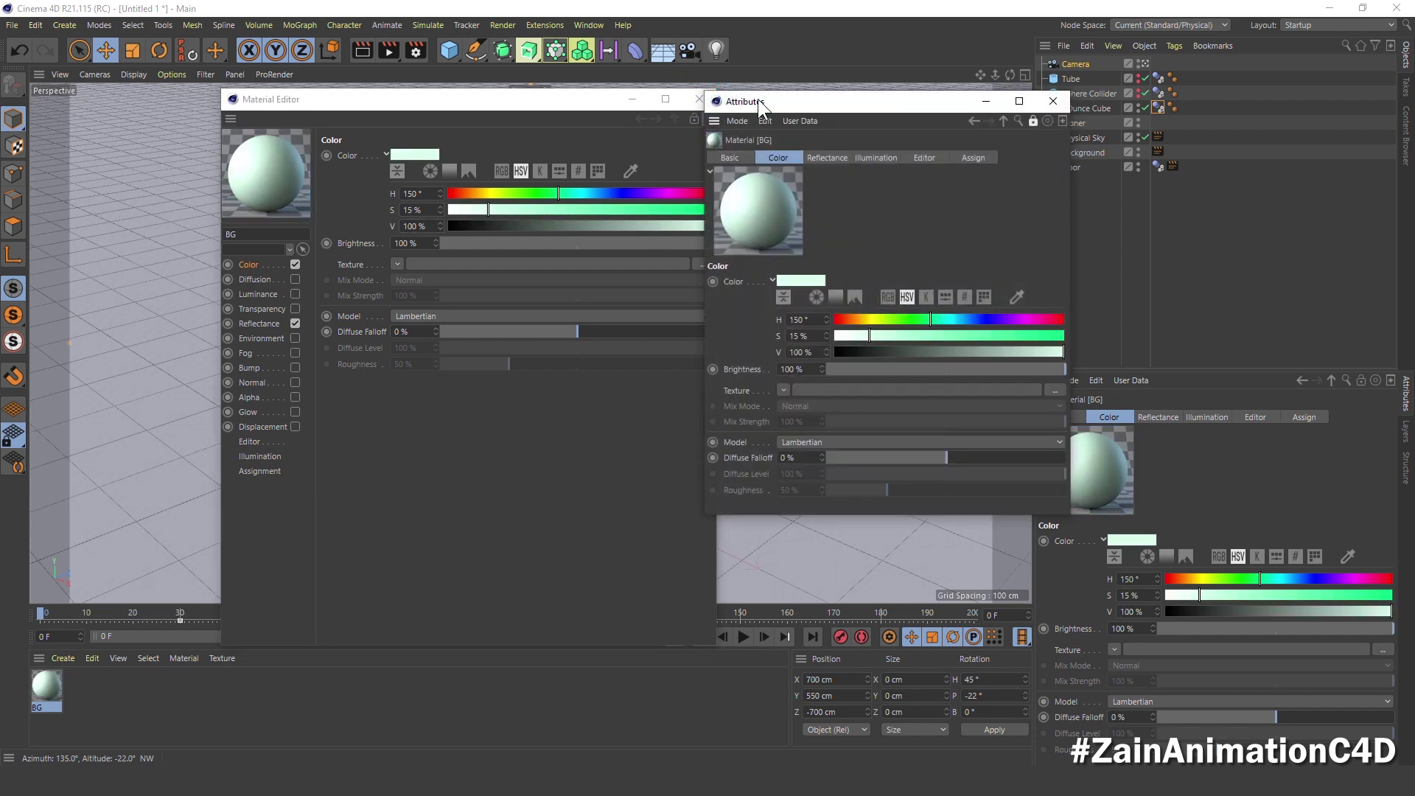
left_click(699, 99)
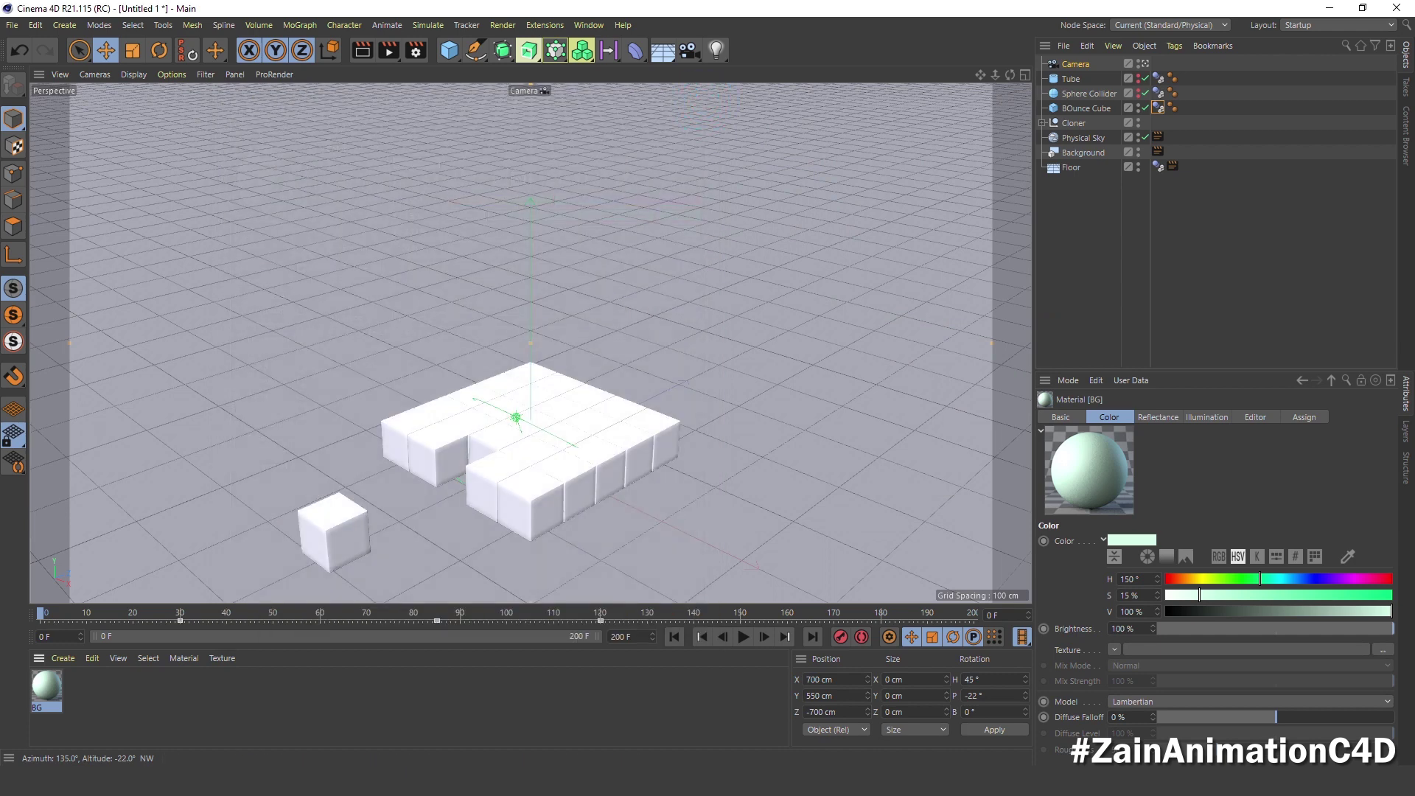
- Create a new green material coloured H 140°, S 60%, V 90%
double_click(38, 679)
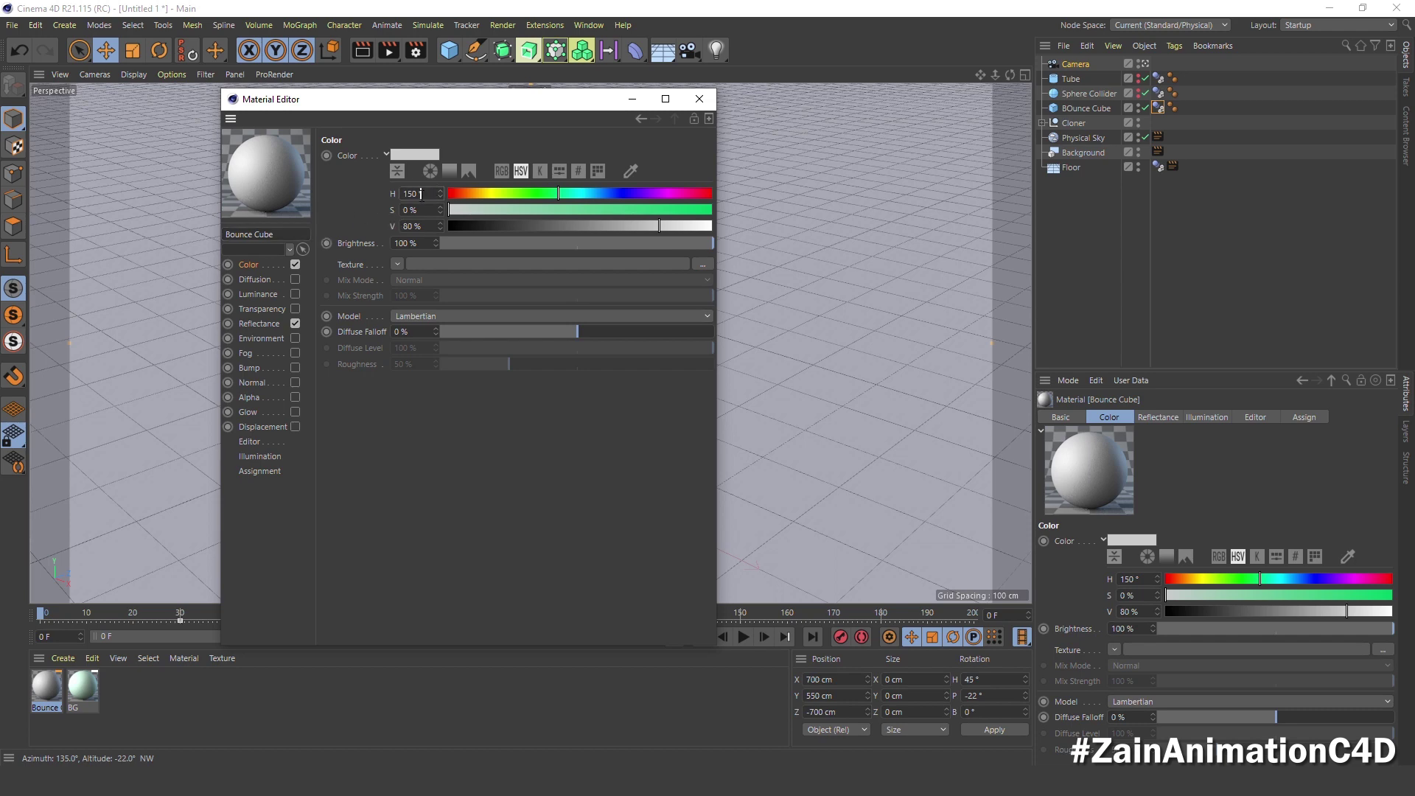
left_click_drag(421, 193, 391, 200)
type("40")
key("Tab")
type("60")
key("Tab")
type("90")
key("Return")
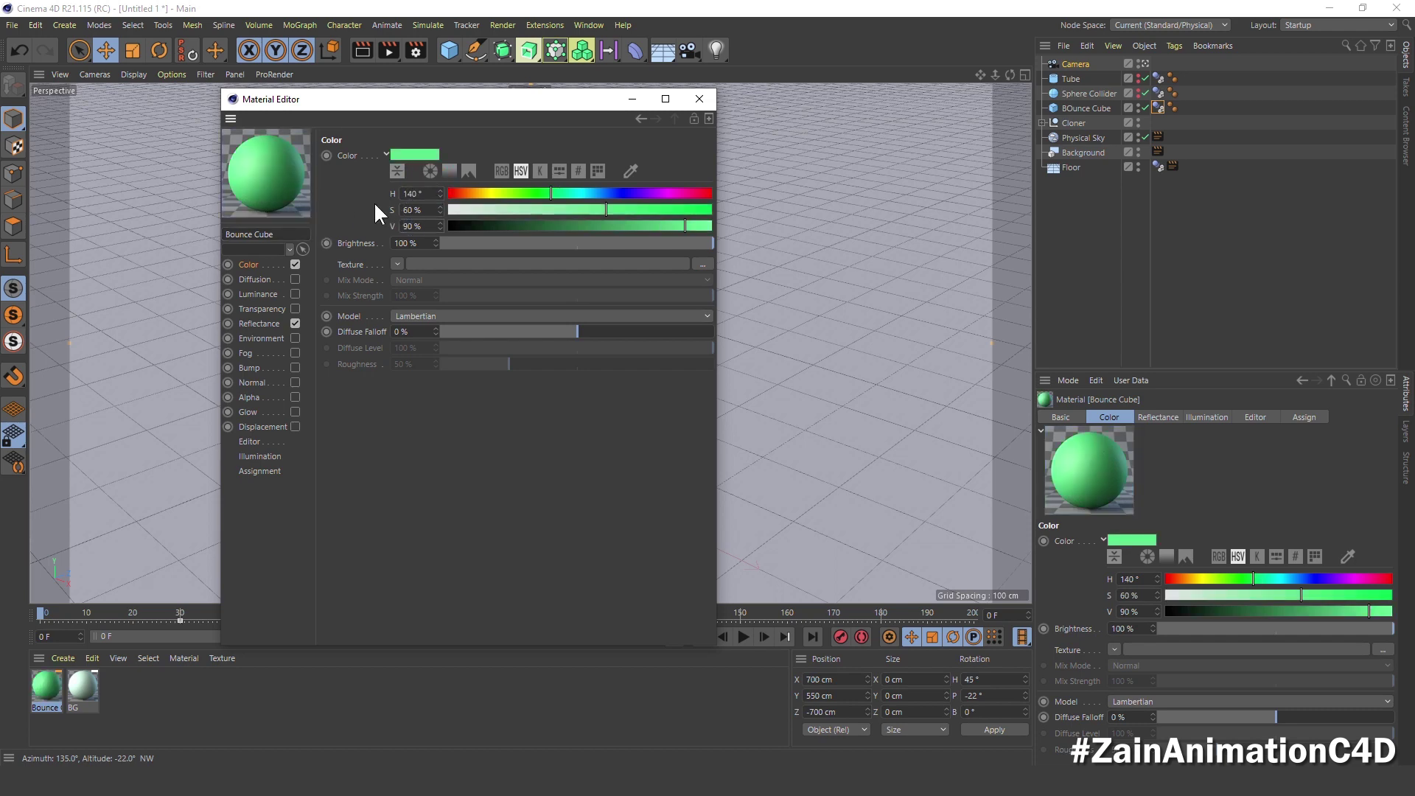
- Close the material editor and create another new material
left_click(700, 98)
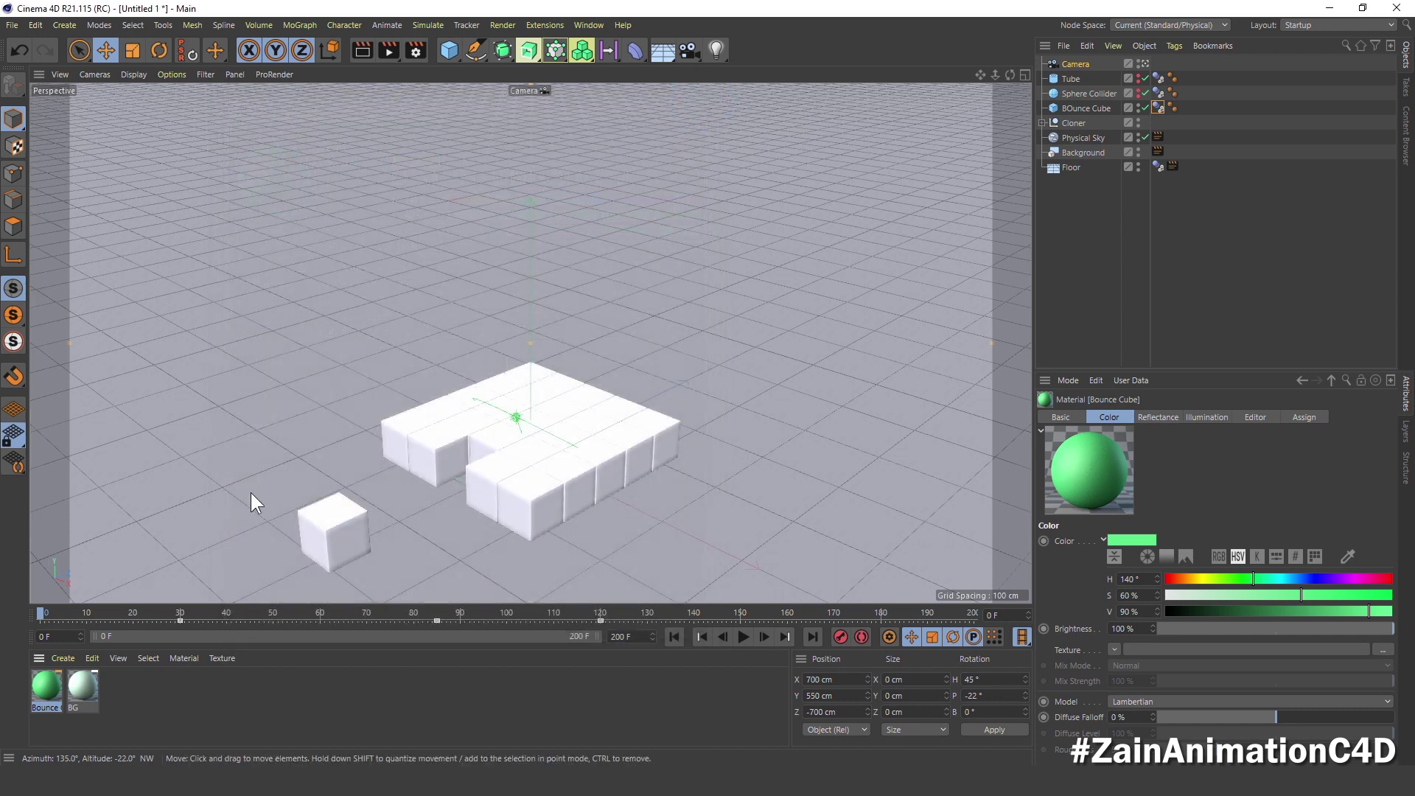
left_click(160, 711)
double_click(158, 705)
- Rename the new material Cloner Cube and set its colour to H 40°, S 60%, V 90%
double_click(59, 683)
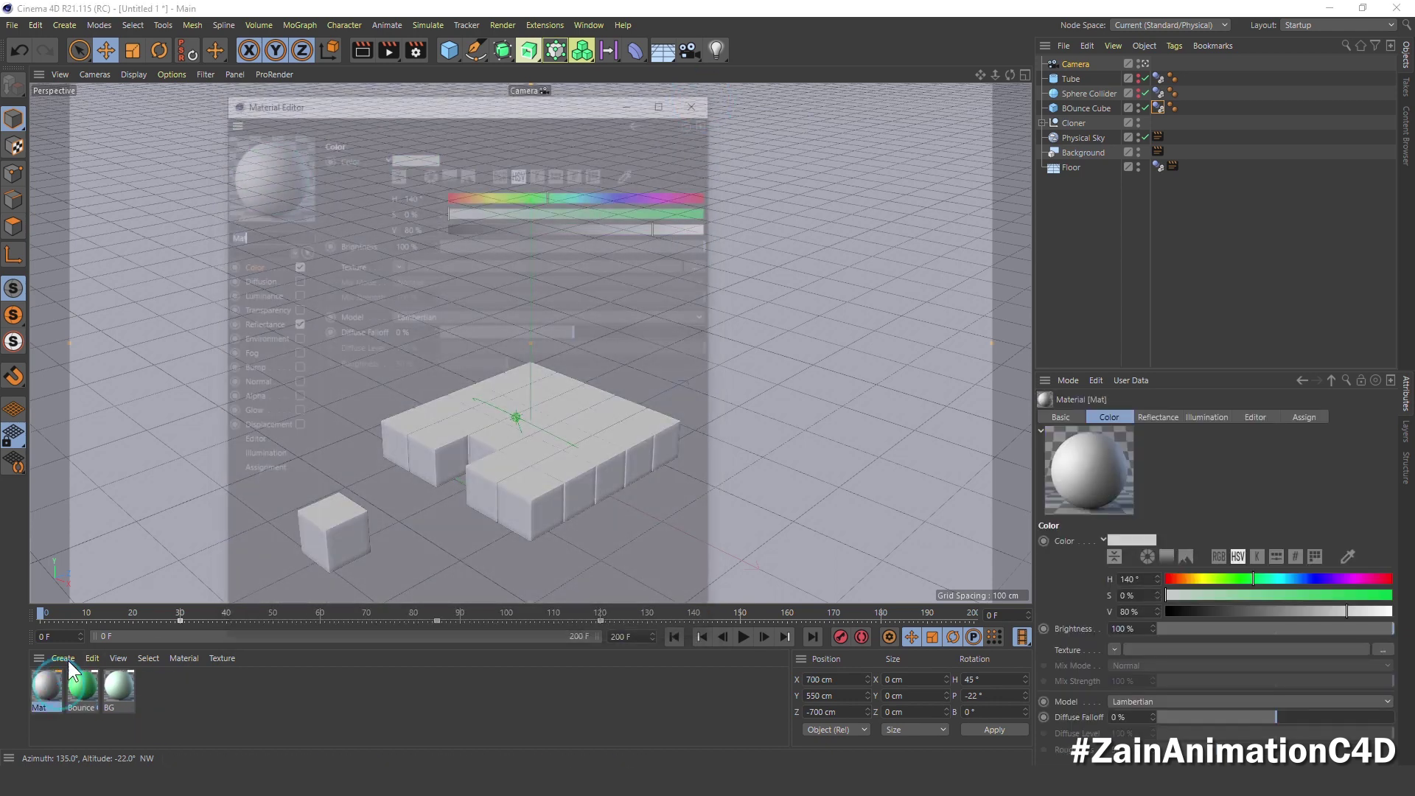
double_click(265, 234)
type("Cloner Cube")
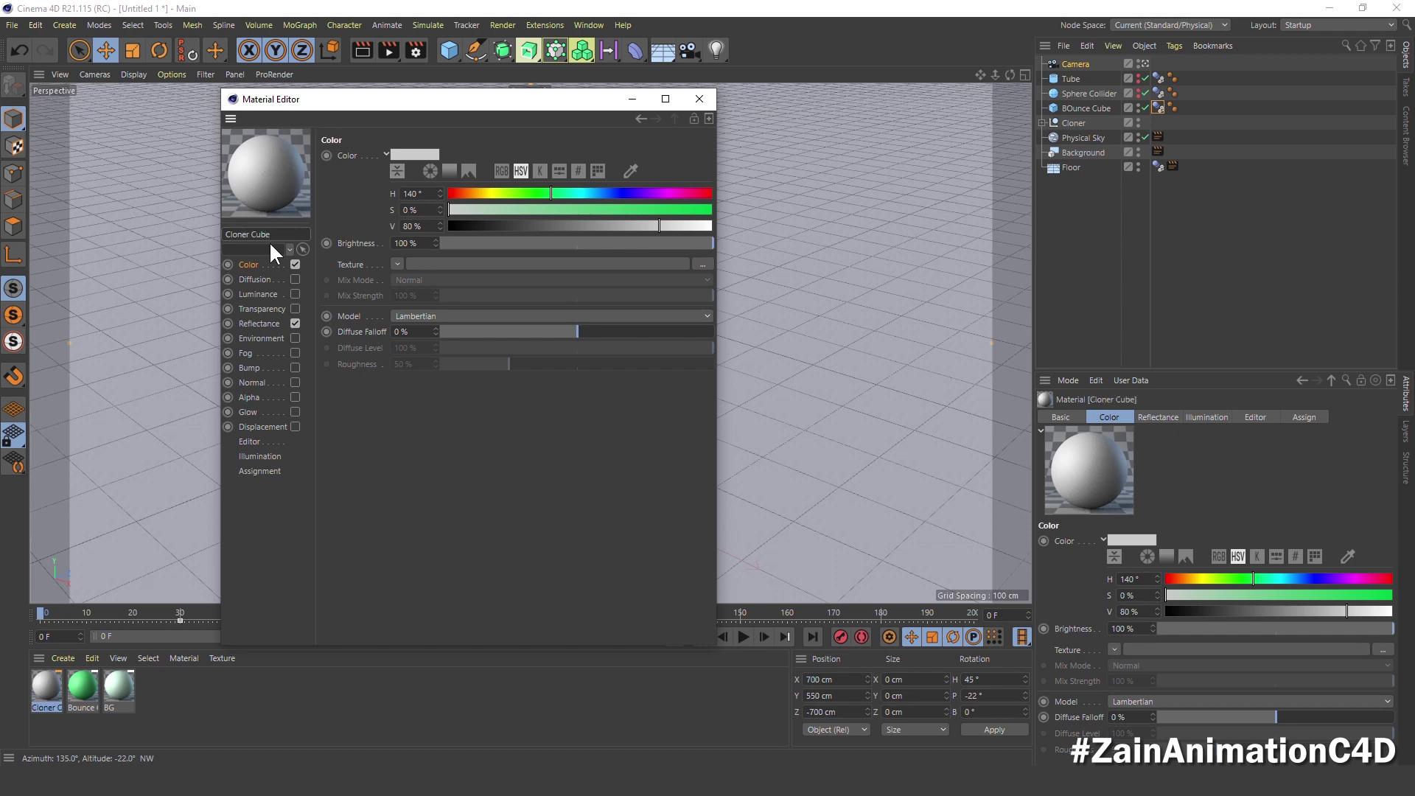
left_click(438, 190)
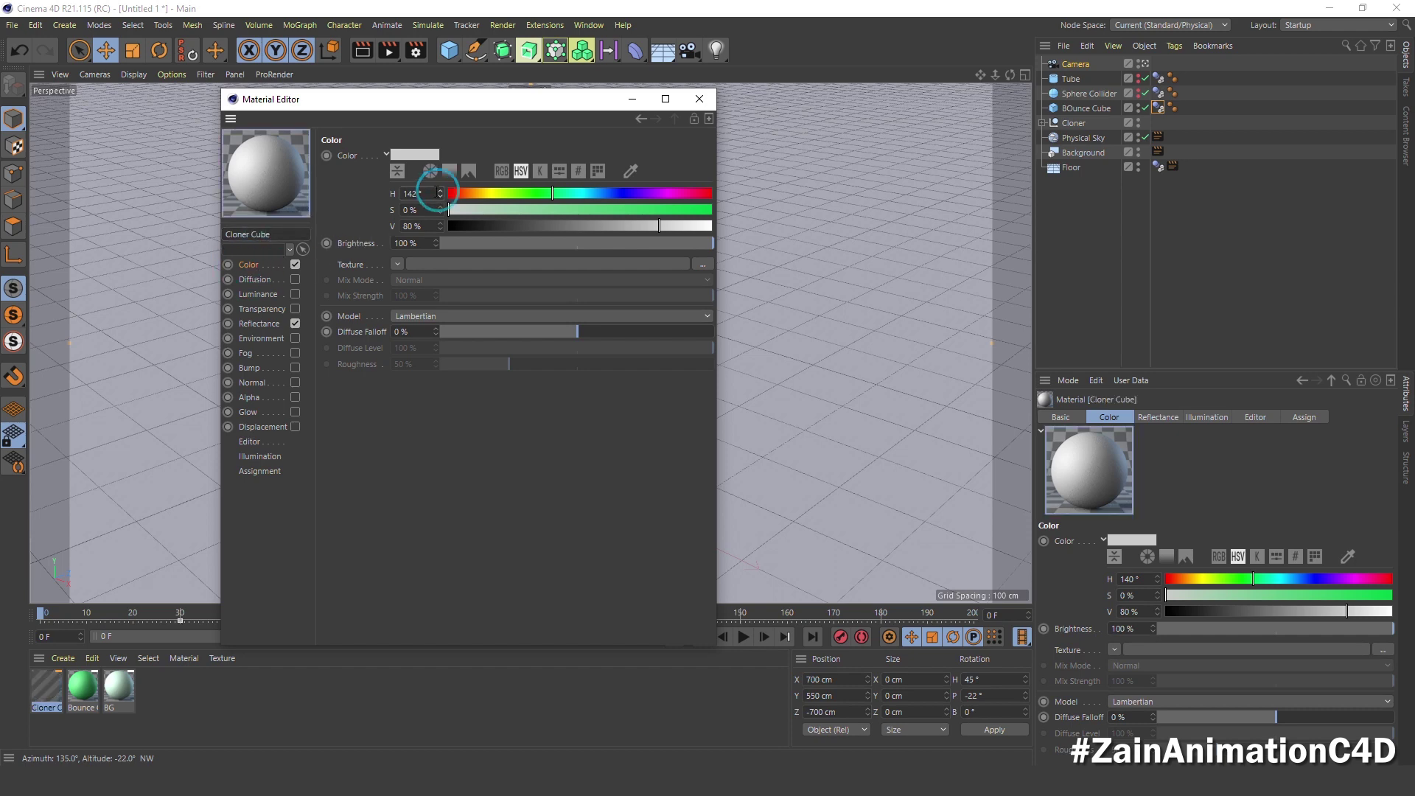
type("4")
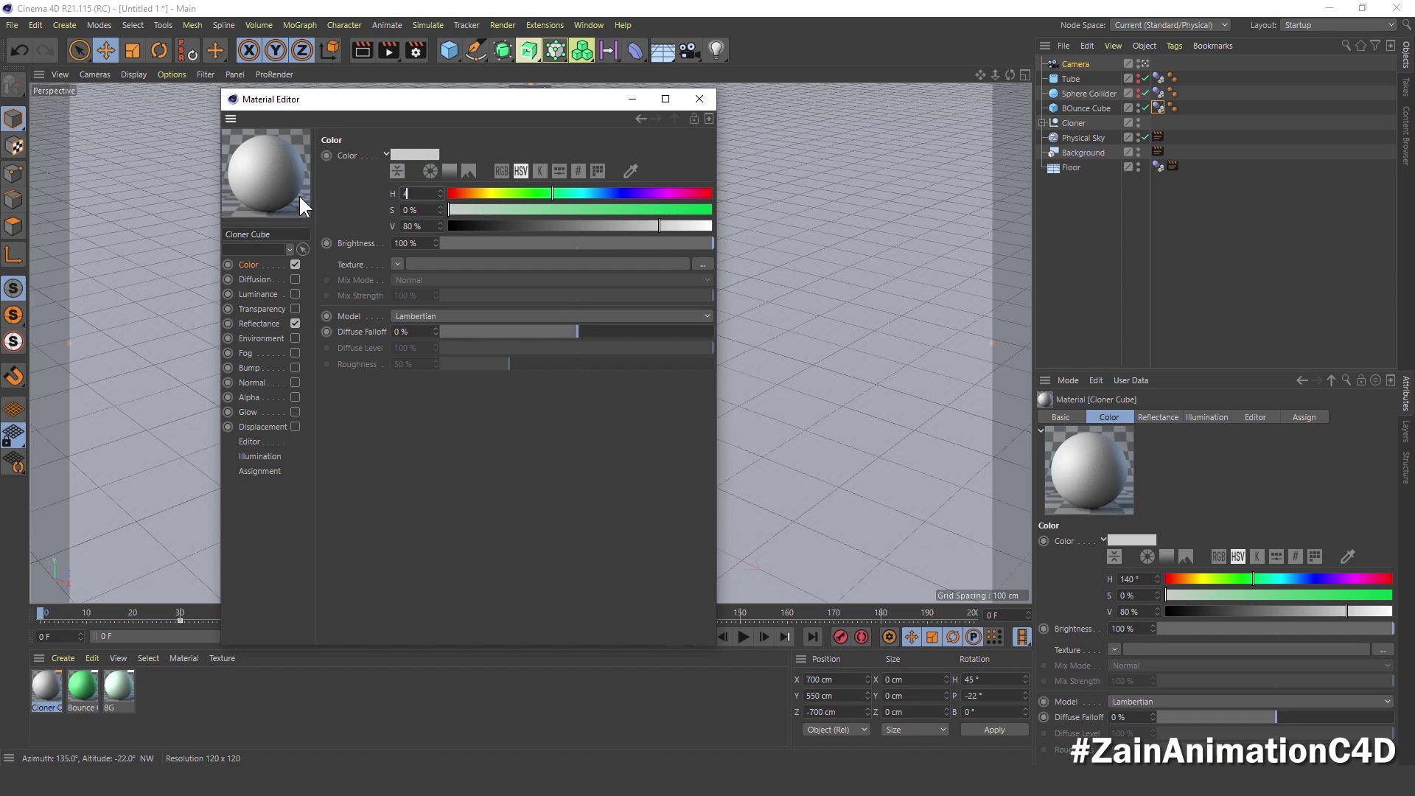
type("0")
key("Tab")
type("60")
key("Tab")
type("90")
key("Return")
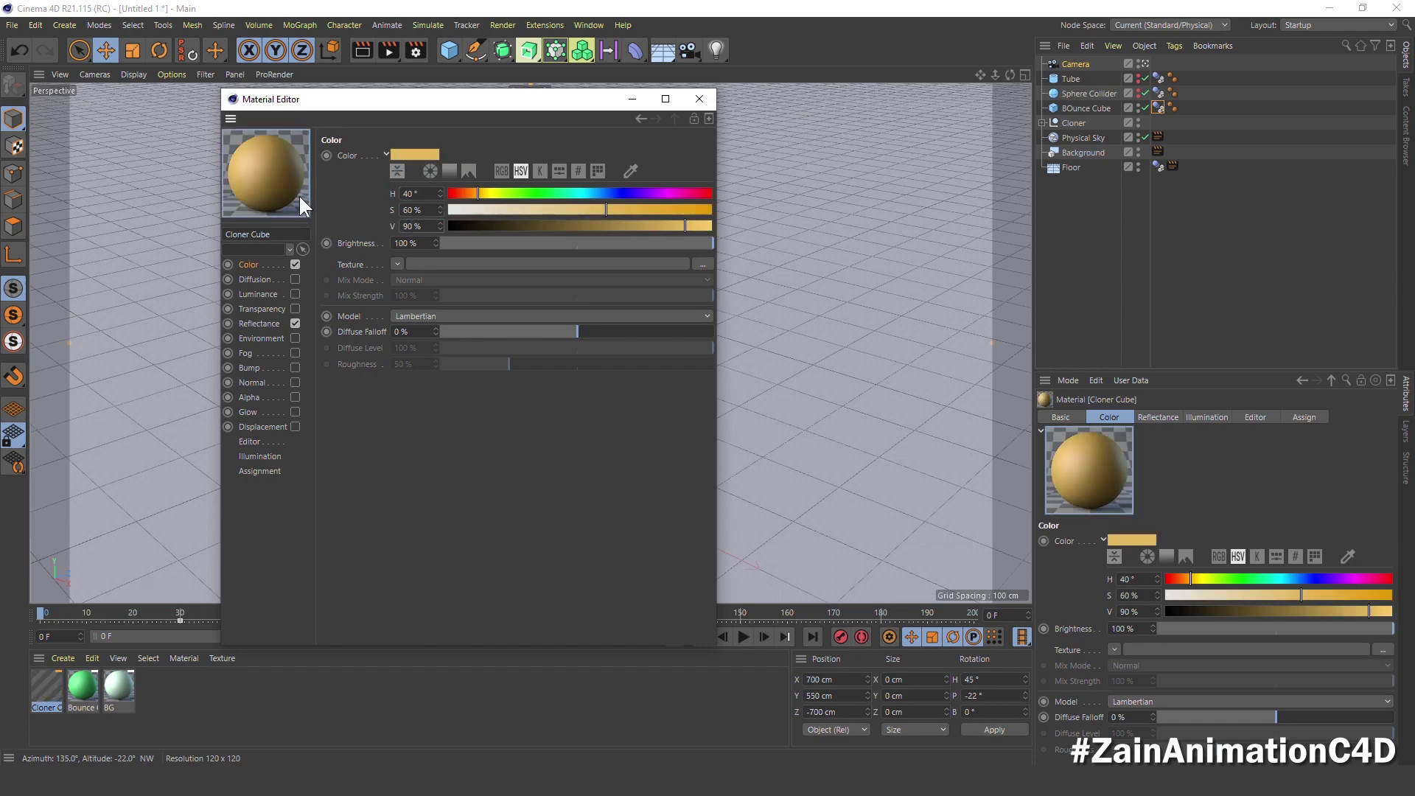
- Enable Luminance with the gold hue at 100% saturation and value, and 75% brightness
left_click(258, 295)
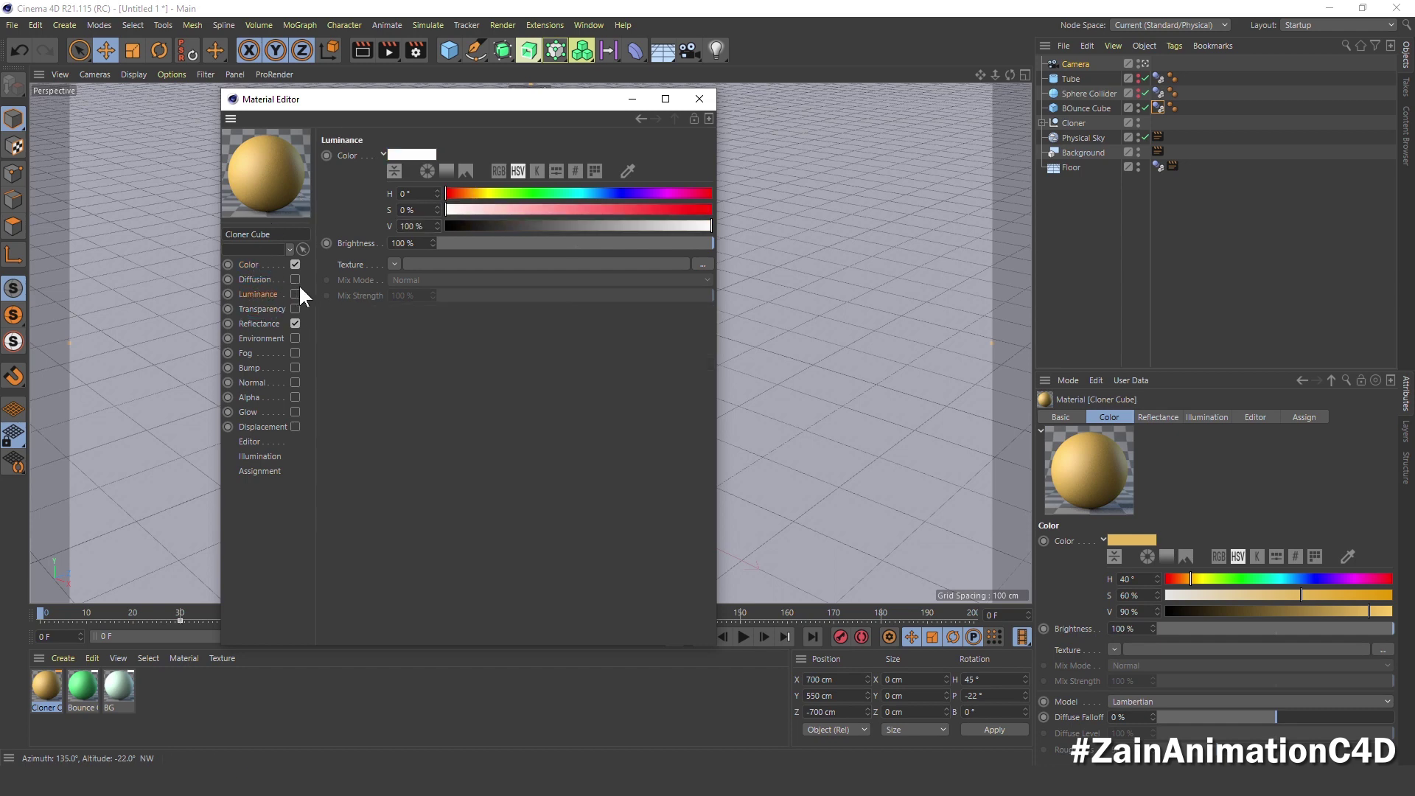
left_click(295, 294)
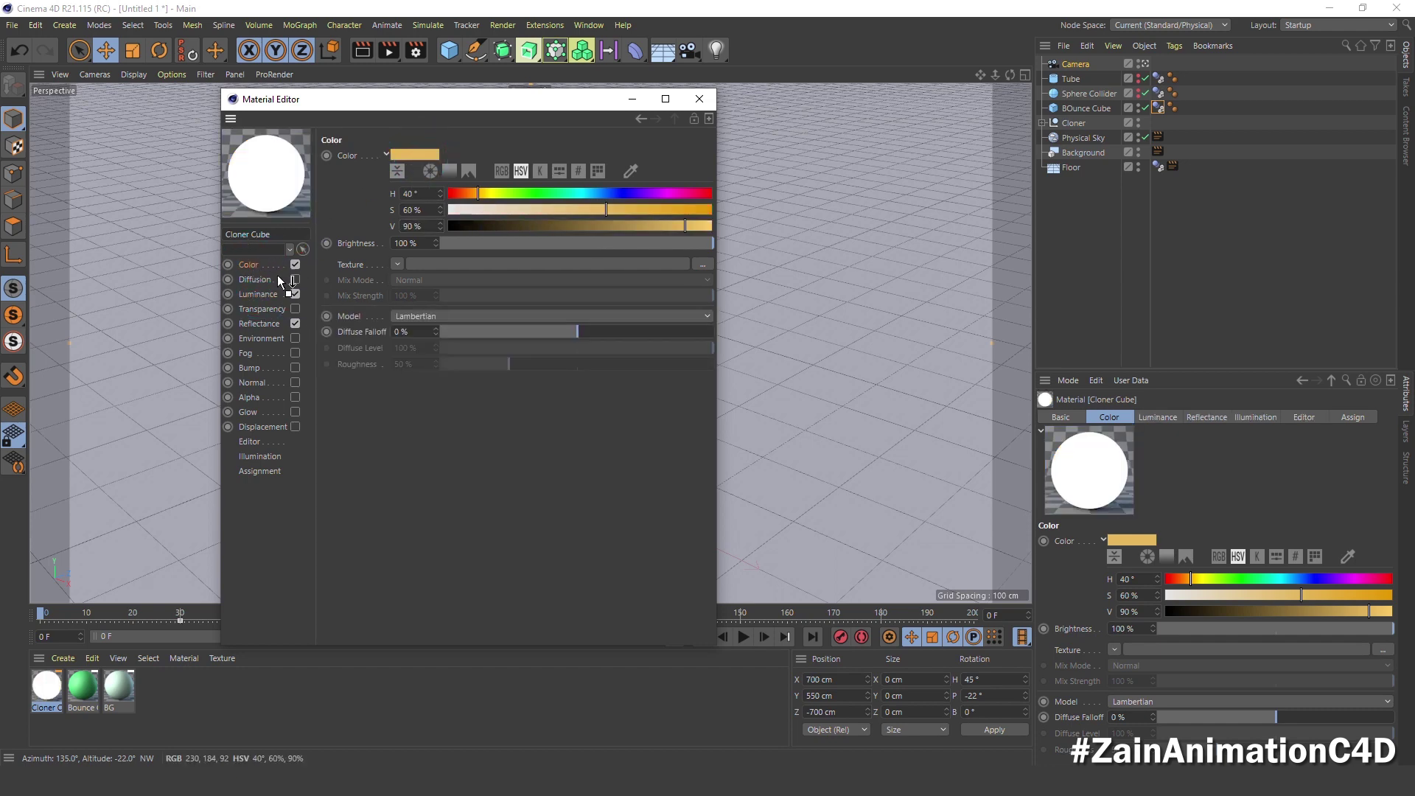
left_click(260, 291)
left_click_drag(412, 164, 413, 167)
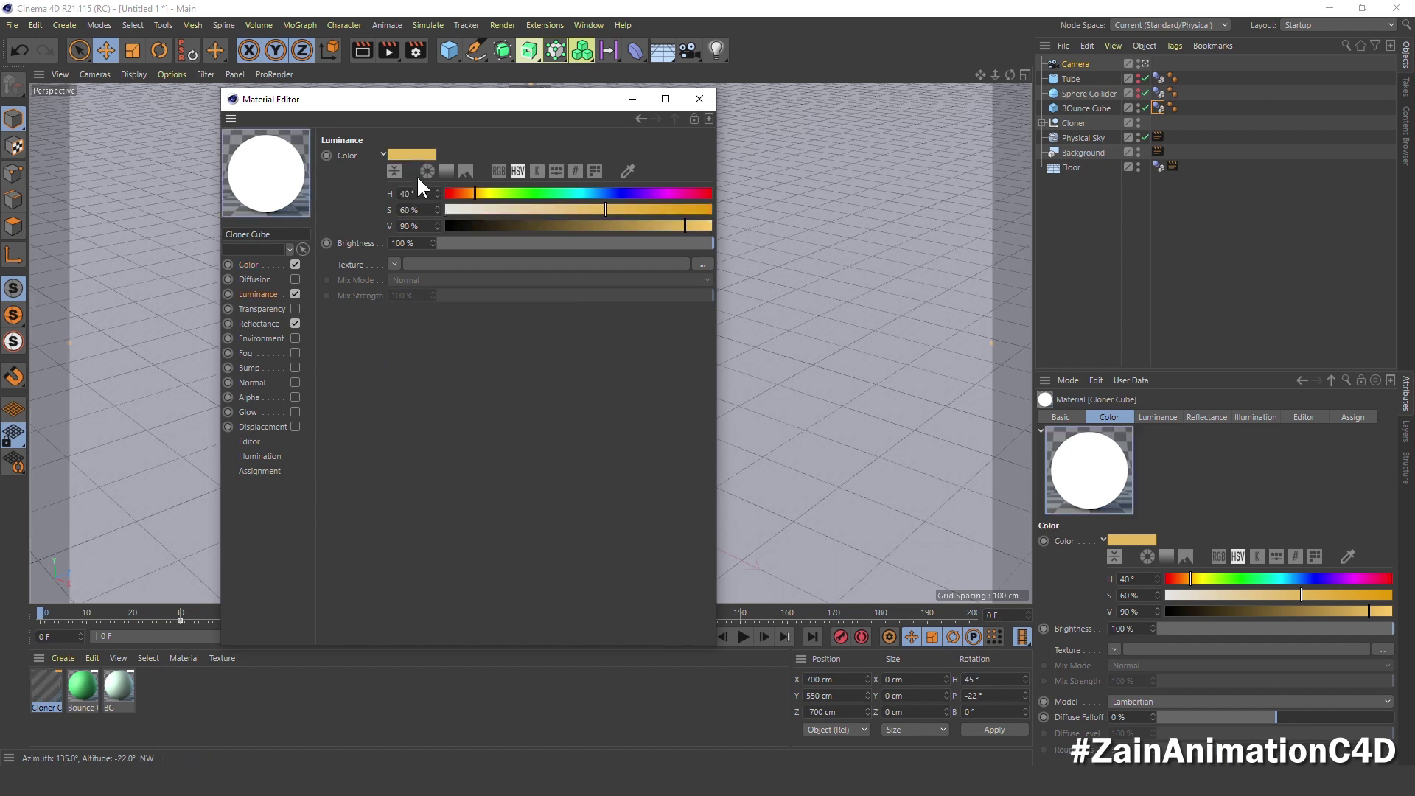
type("100")
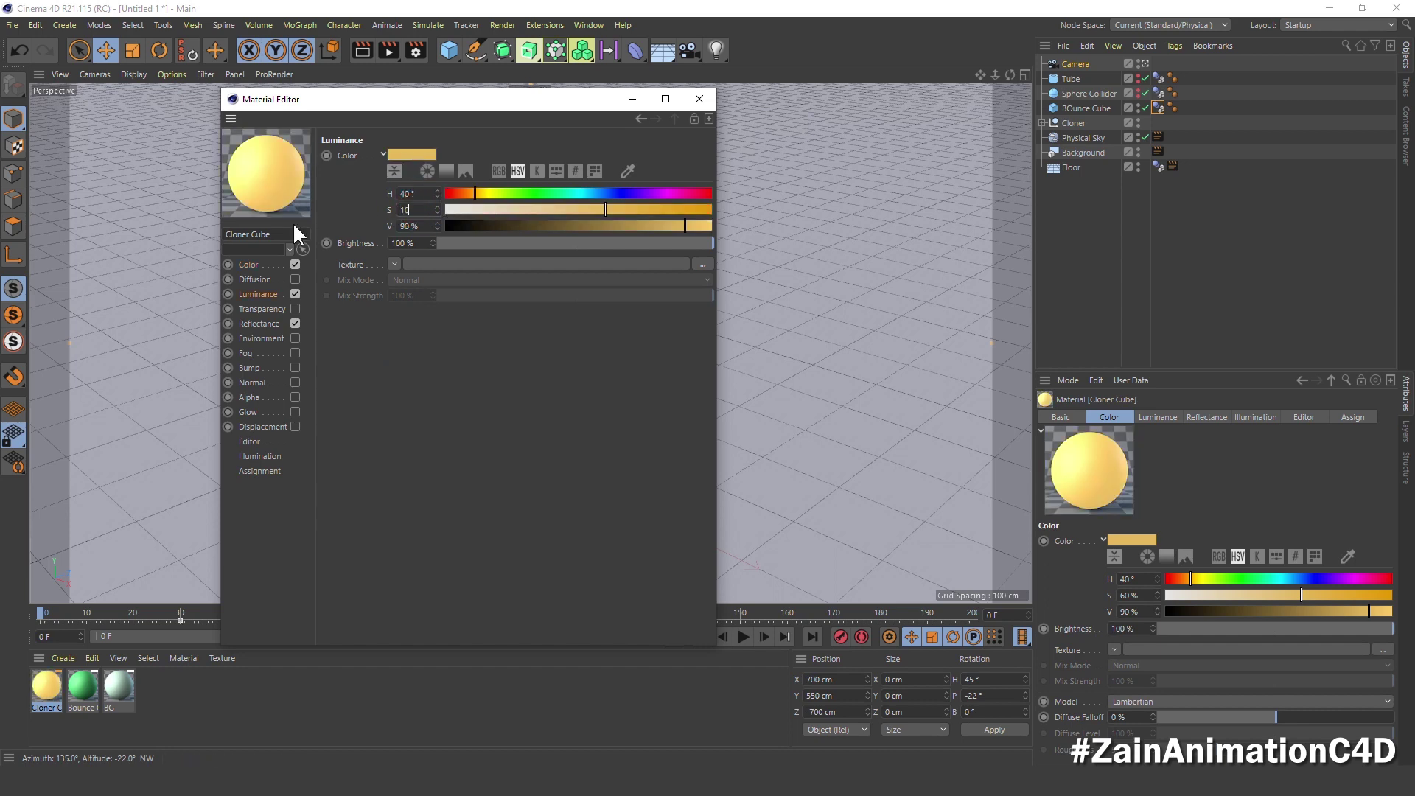
key("Tab")
type("100")
key("Tab")
type("75")
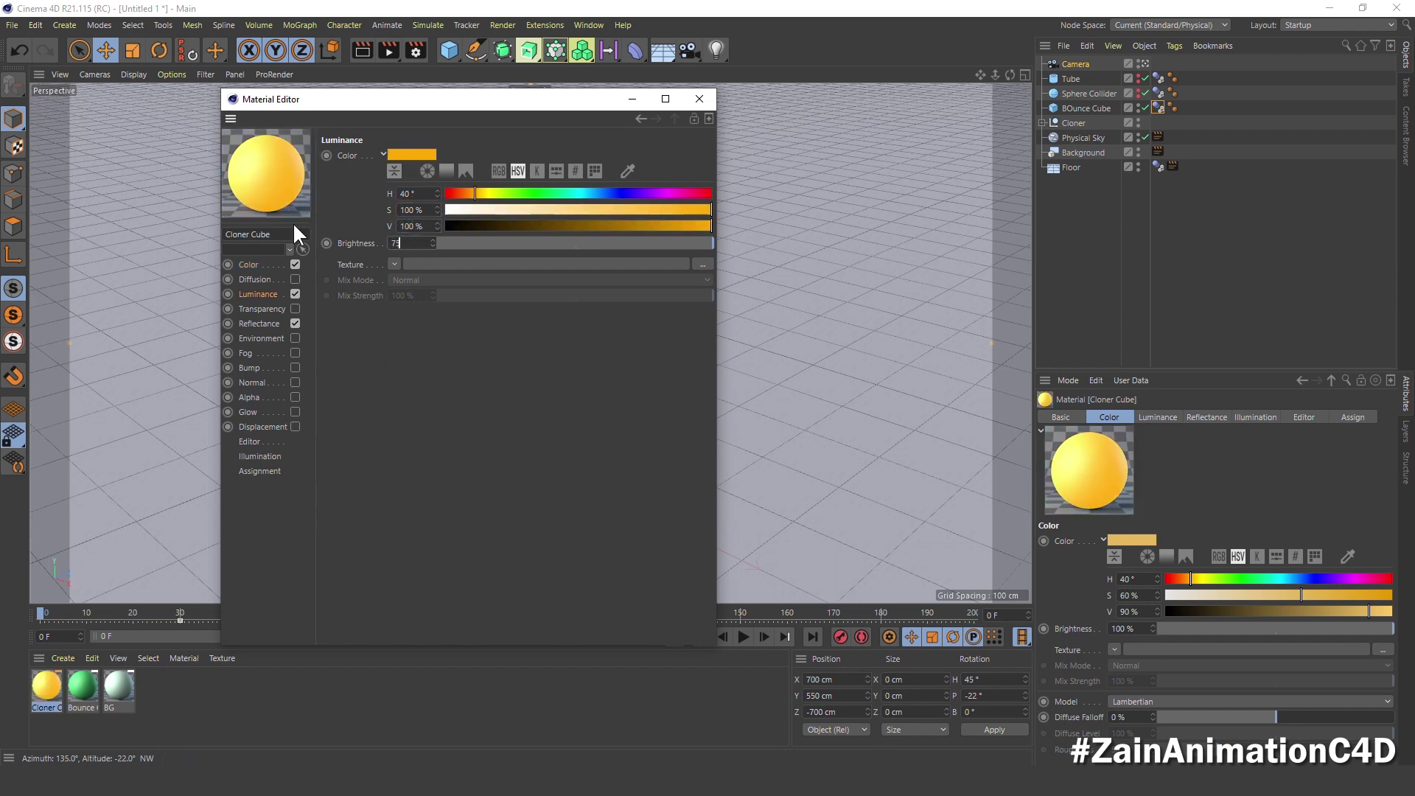
key("Return")
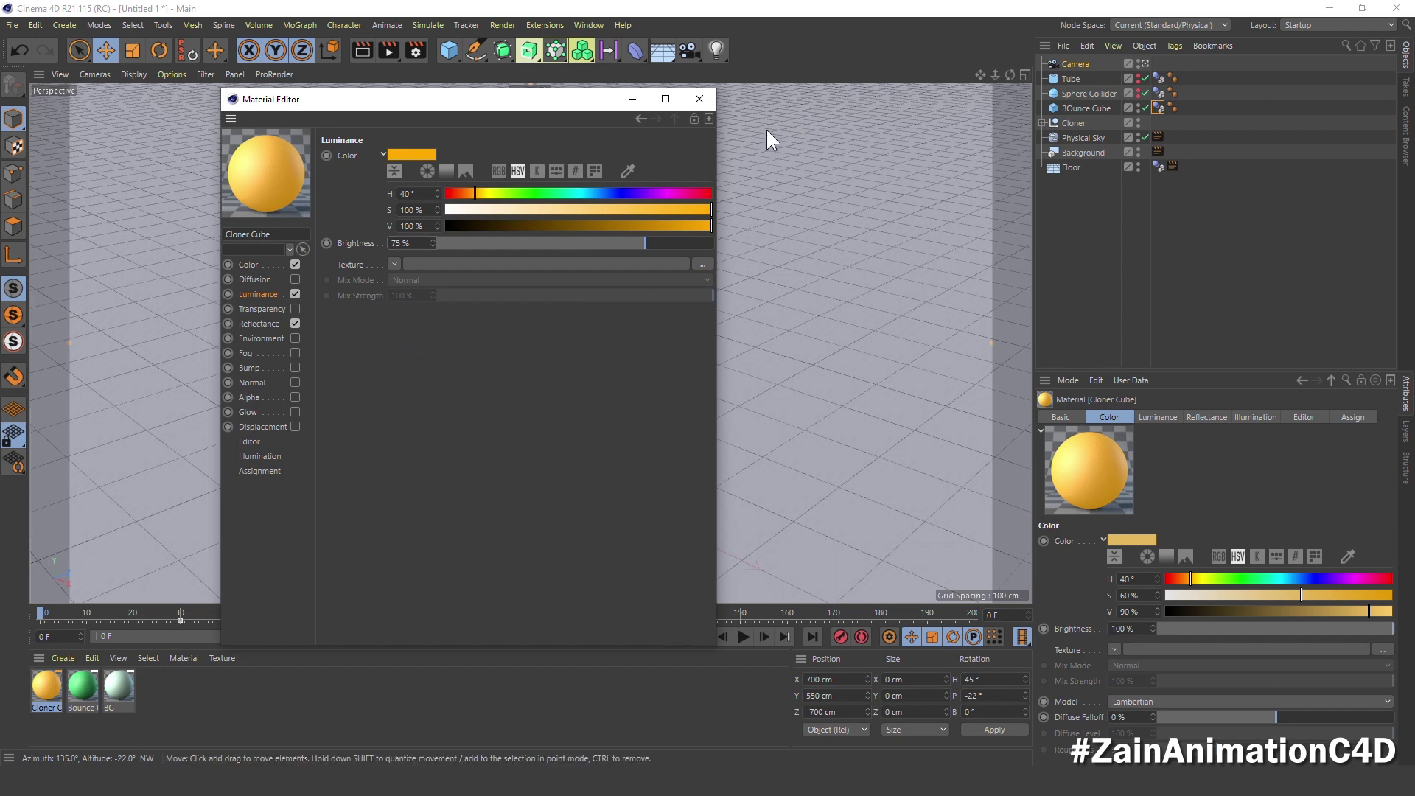
- Apply the gold Cloner Cube material to the Cloner and the green material to BOunce Cube
left_click(699, 99)
mouse_move(50, 709)
left_mouse_down()
mouse_move(1092, 138)
mouse_move(1080, 123)
left_mouse_up()
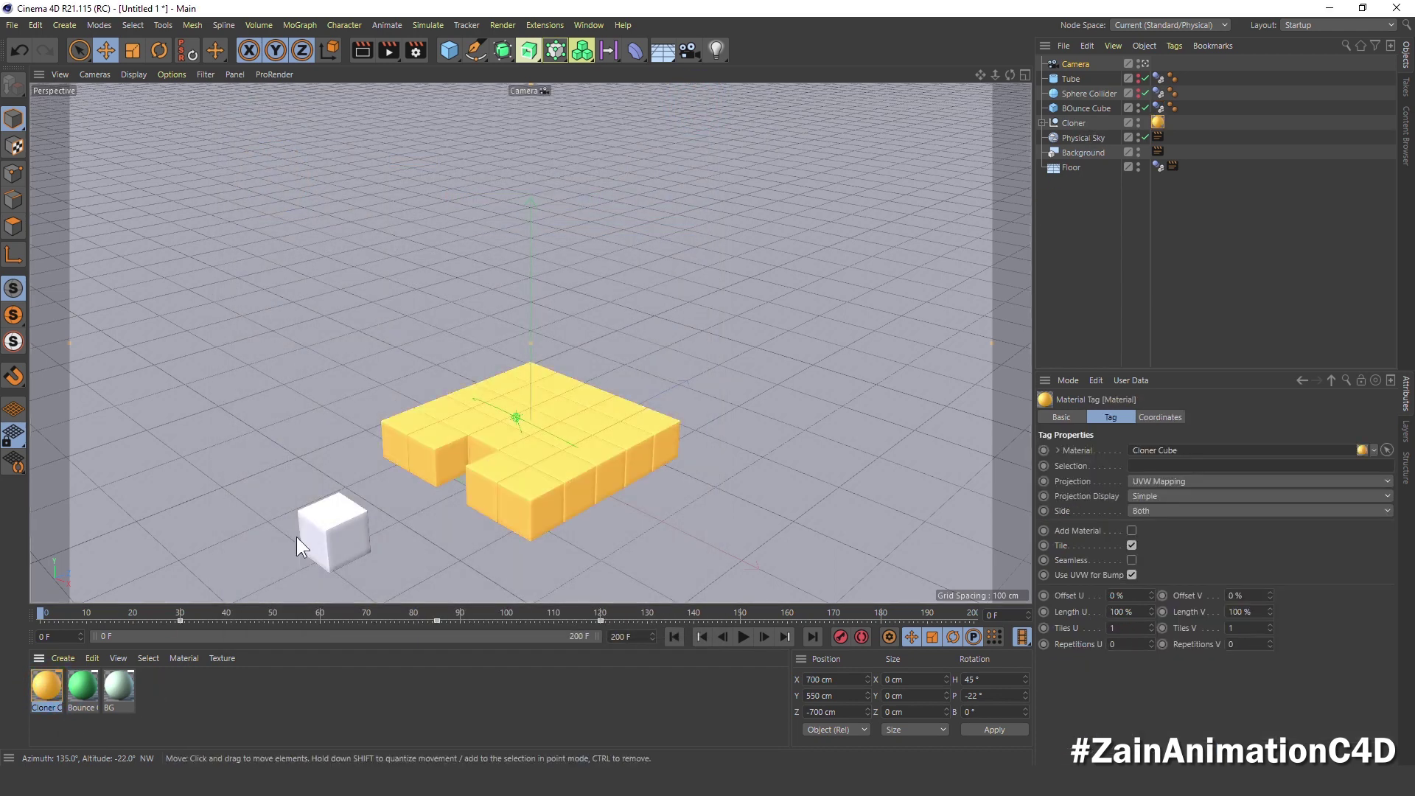
left_click_drag(595, 356, 1089, 112)
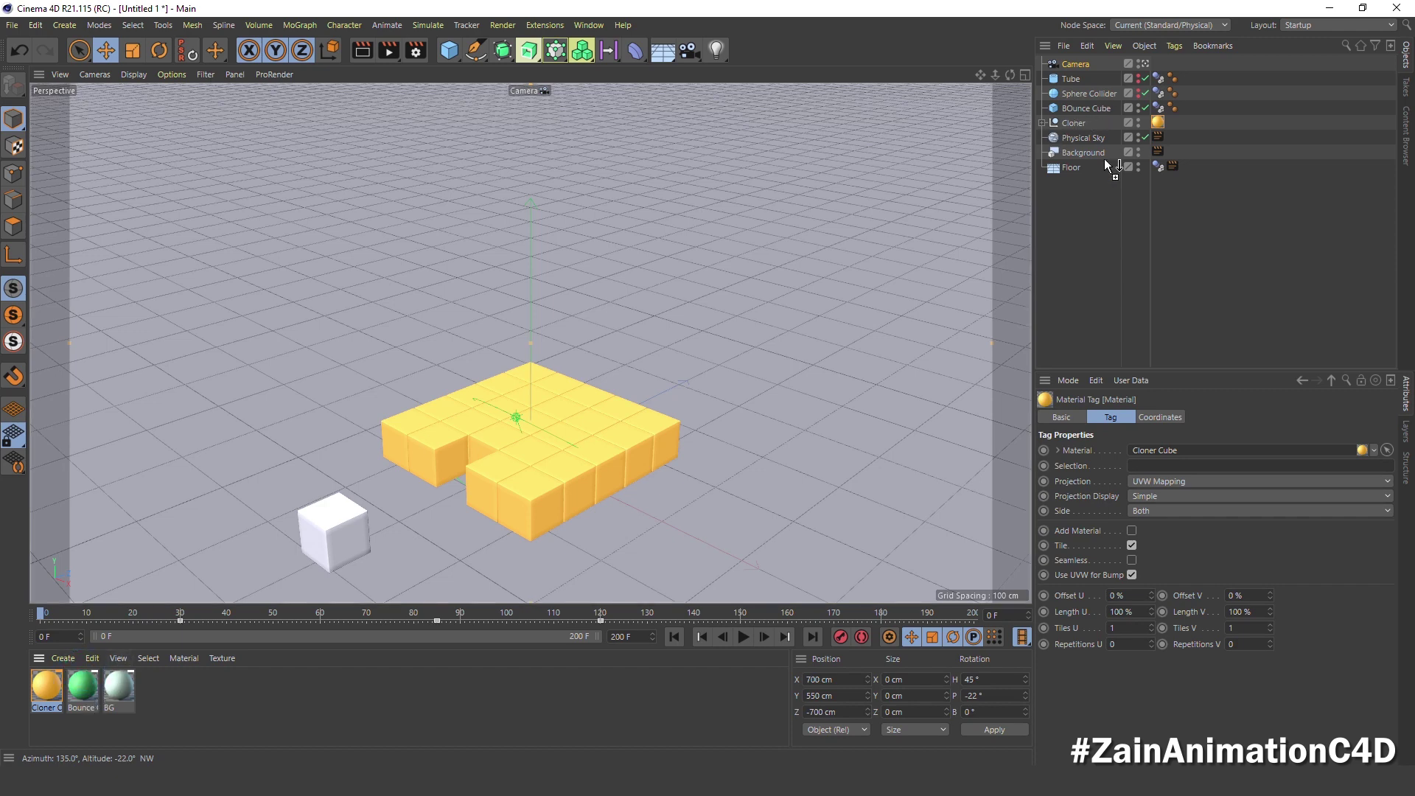
left_click_drag(1108, 170, 1086, 109)
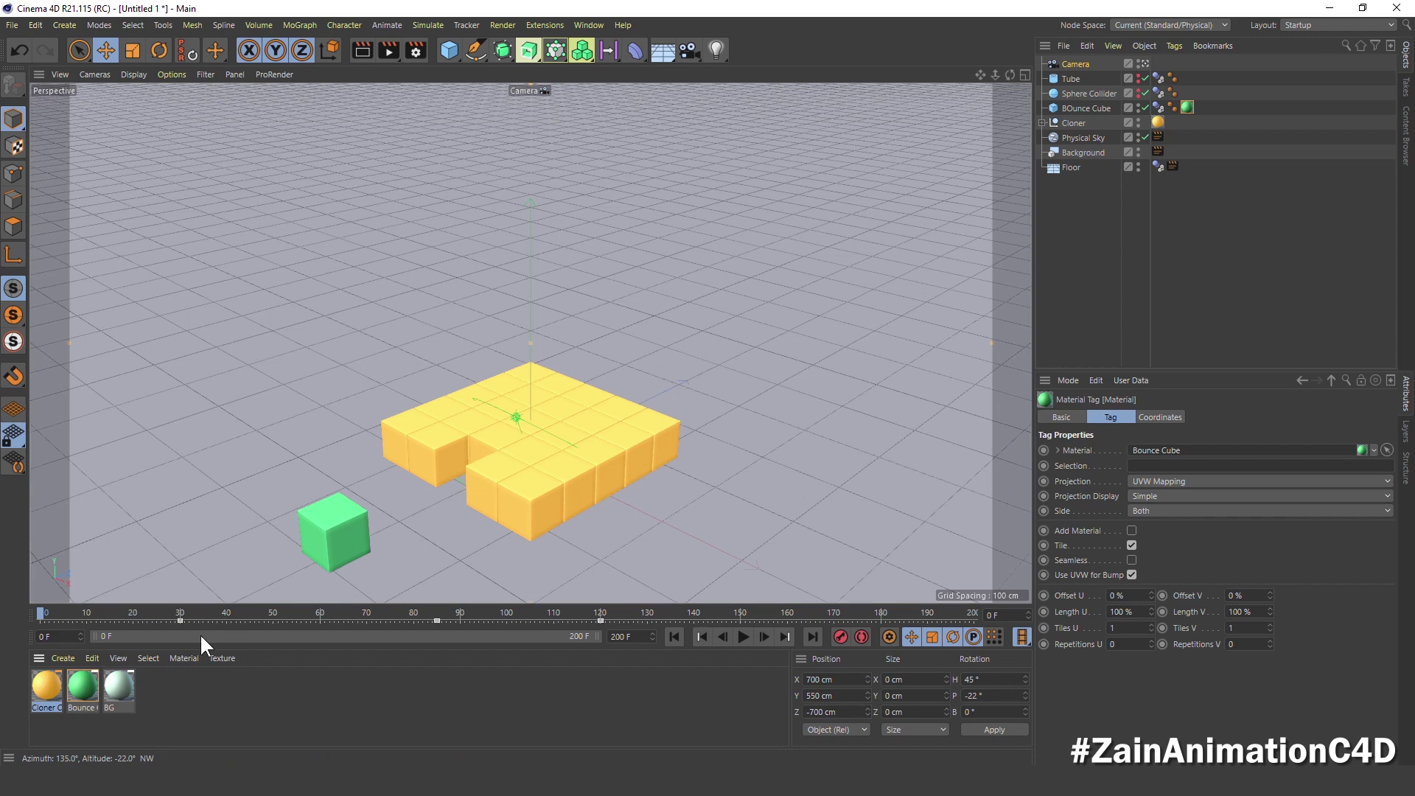
- Apply the mint BG material to Floor and Background, then start playback
left_click_drag(125, 700, 1071, 168)
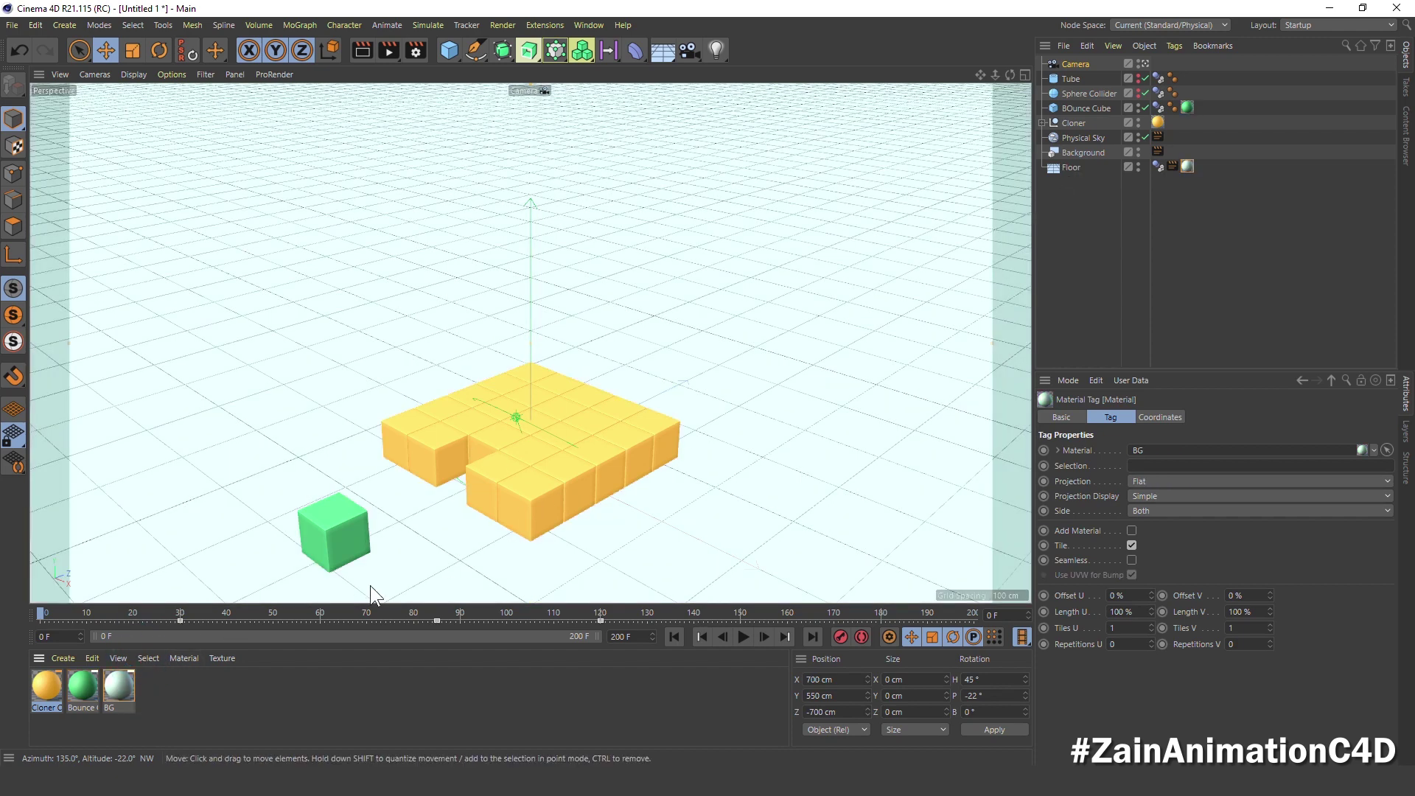
left_click_drag(131, 689, 1094, 152)
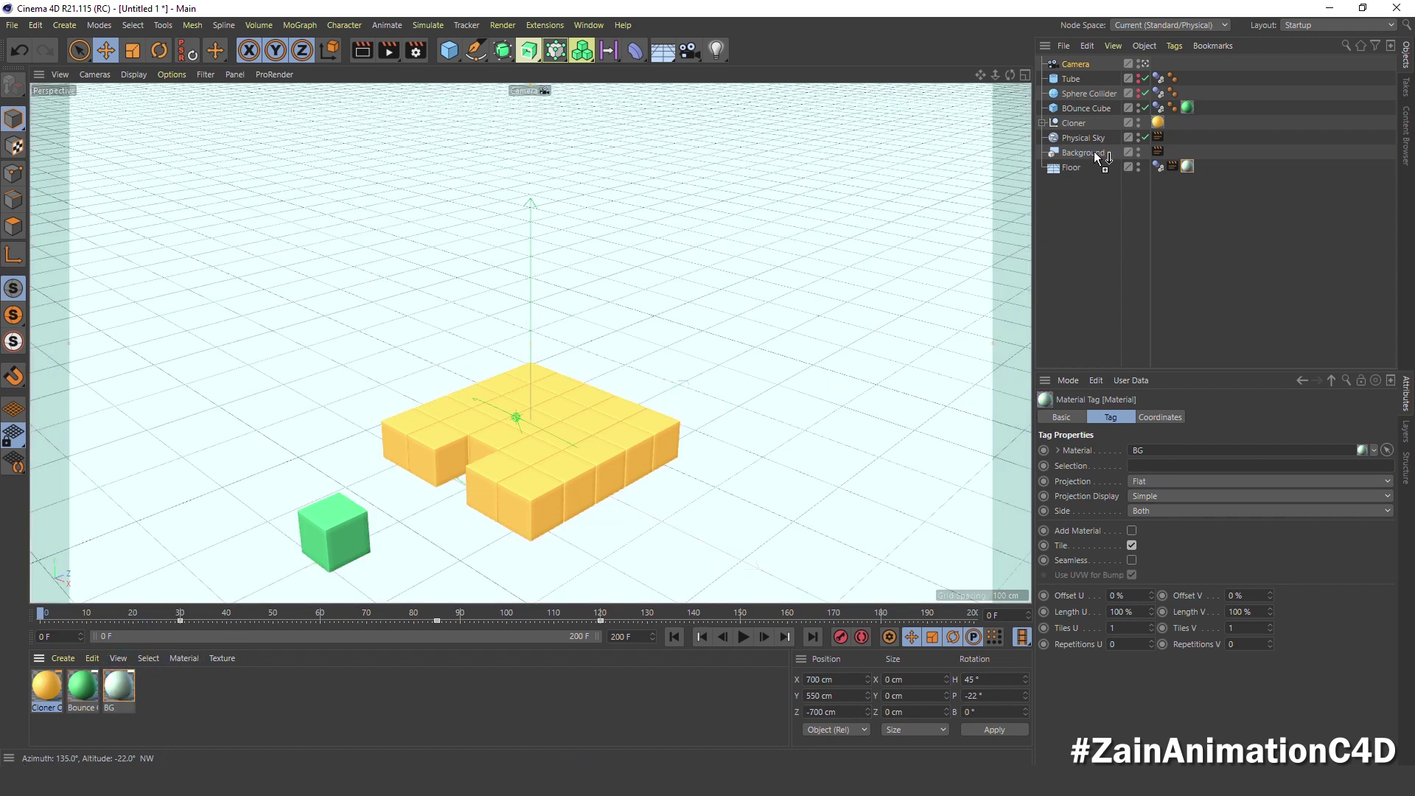
left_click(743, 637)
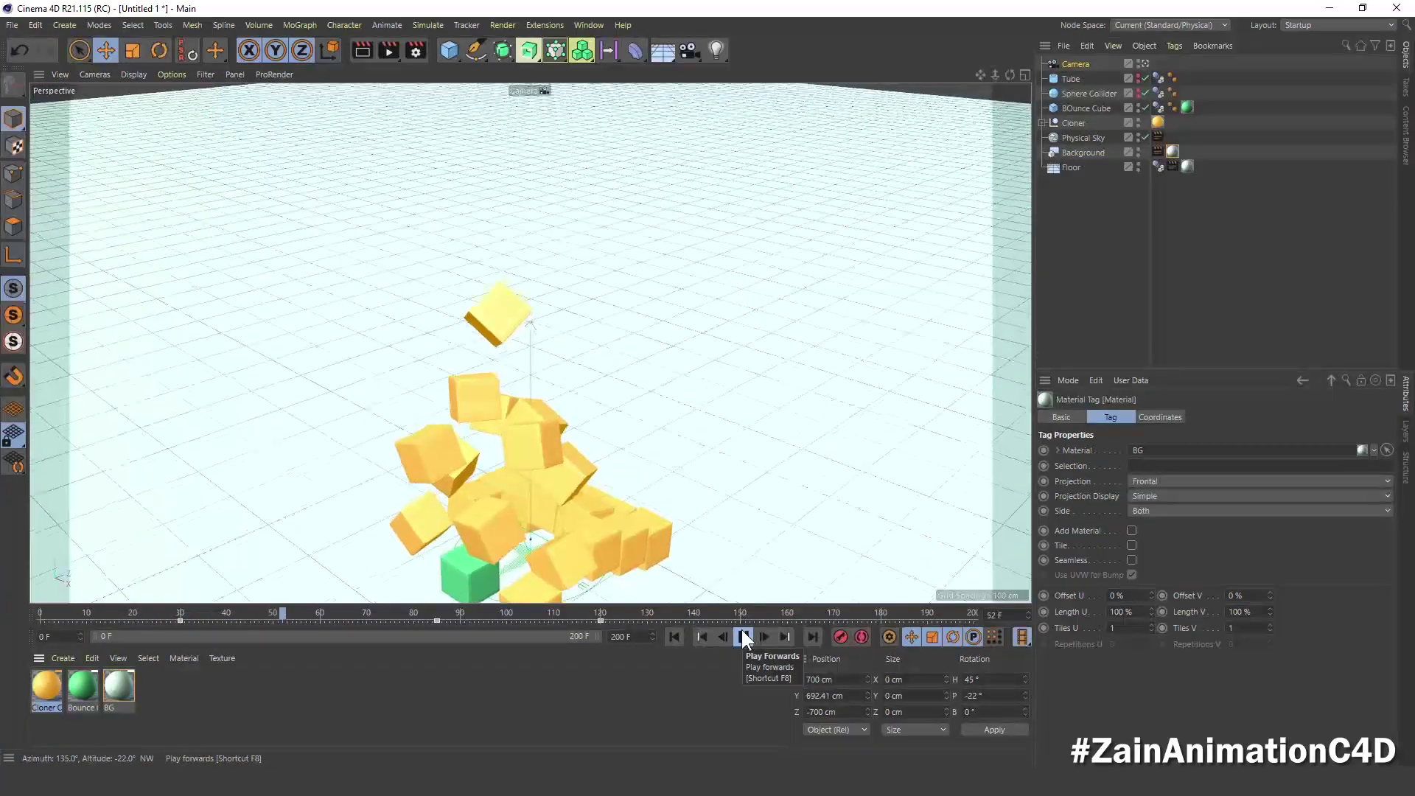
- Stop playback and clear all dynamics caches from the bounce cube's Cache settings
left_click(743, 636)
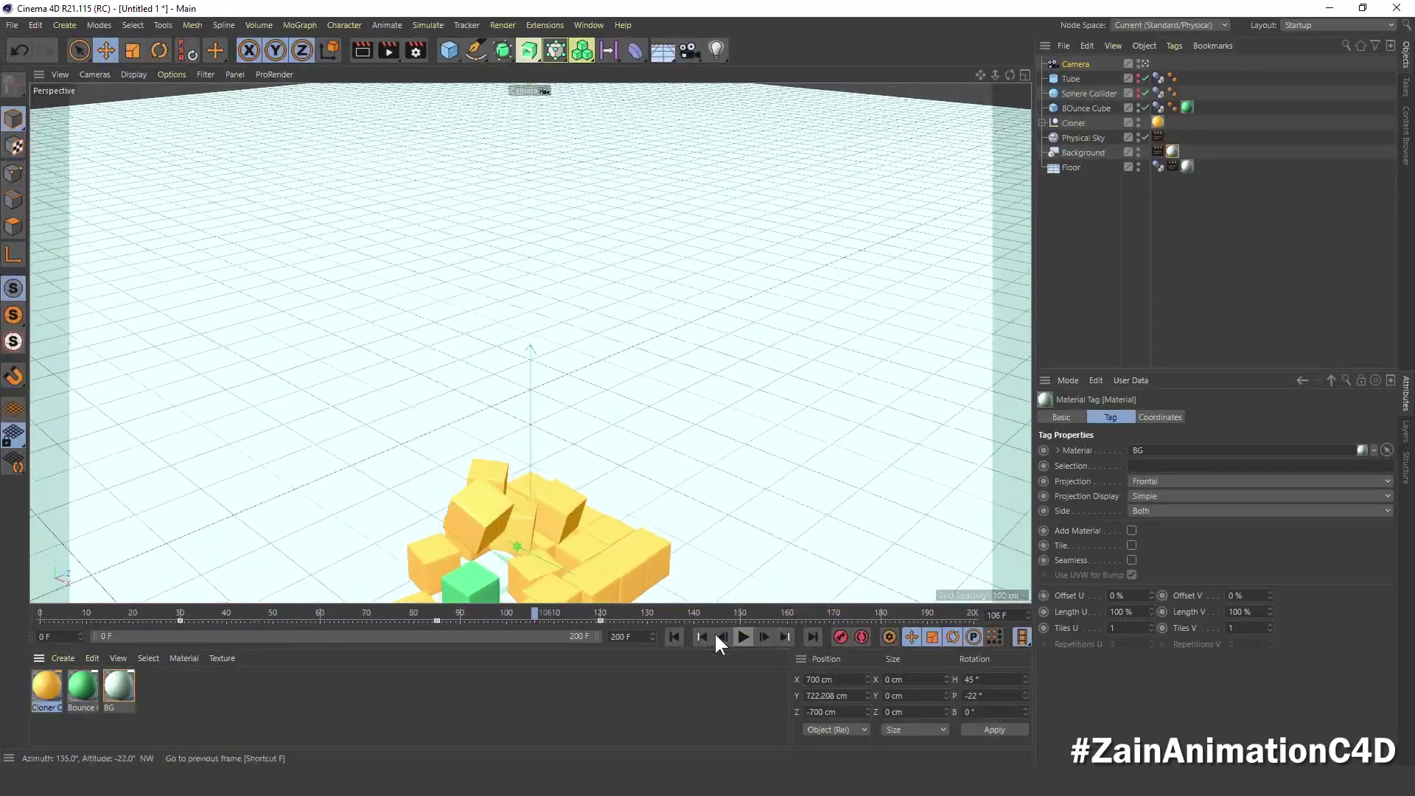
left_click(674, 637)
left_click(1158, 107)
left_click(1304, 417)
left_click(1319, 496)
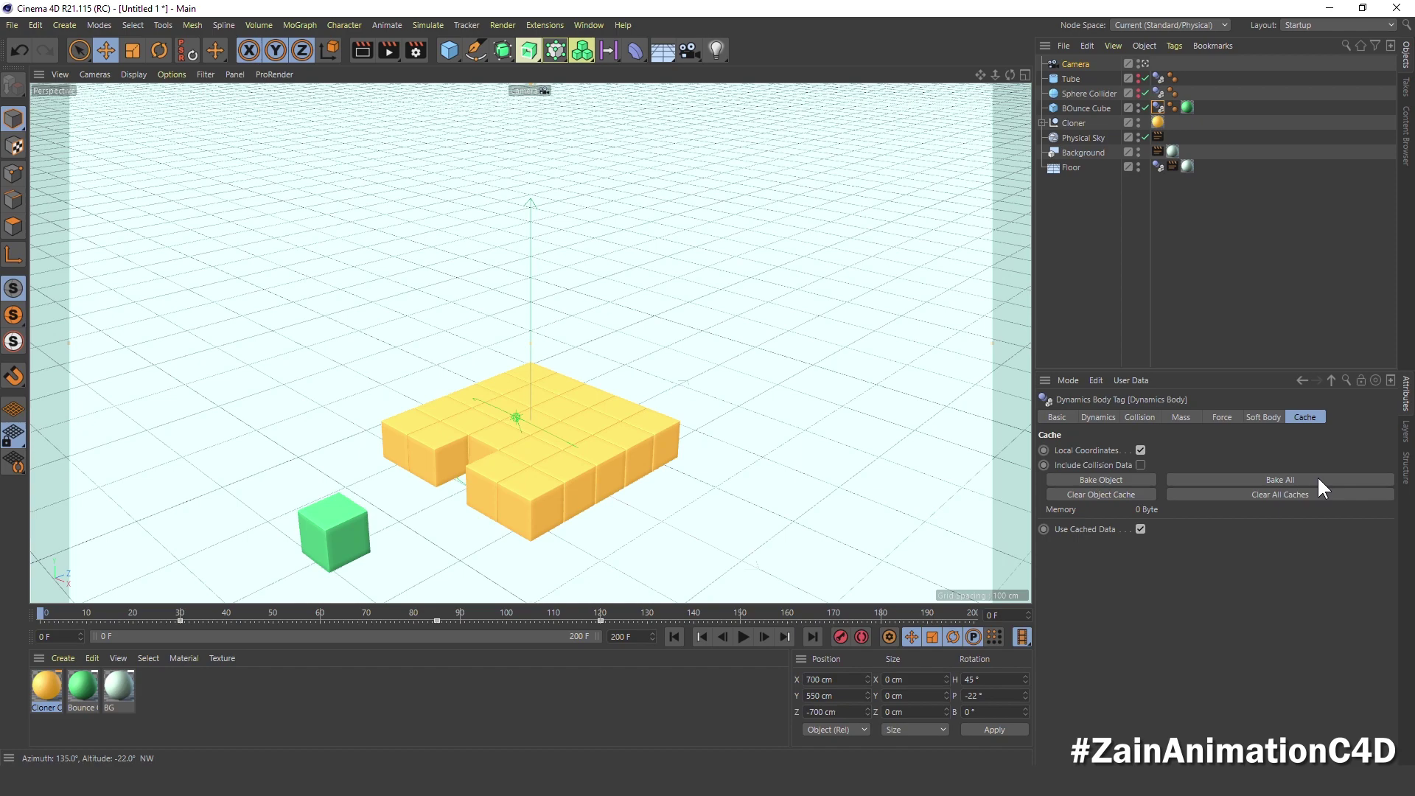
- Replay the simulation, stop it, and scrub the timeline to frame 38
left_click(743, 637)
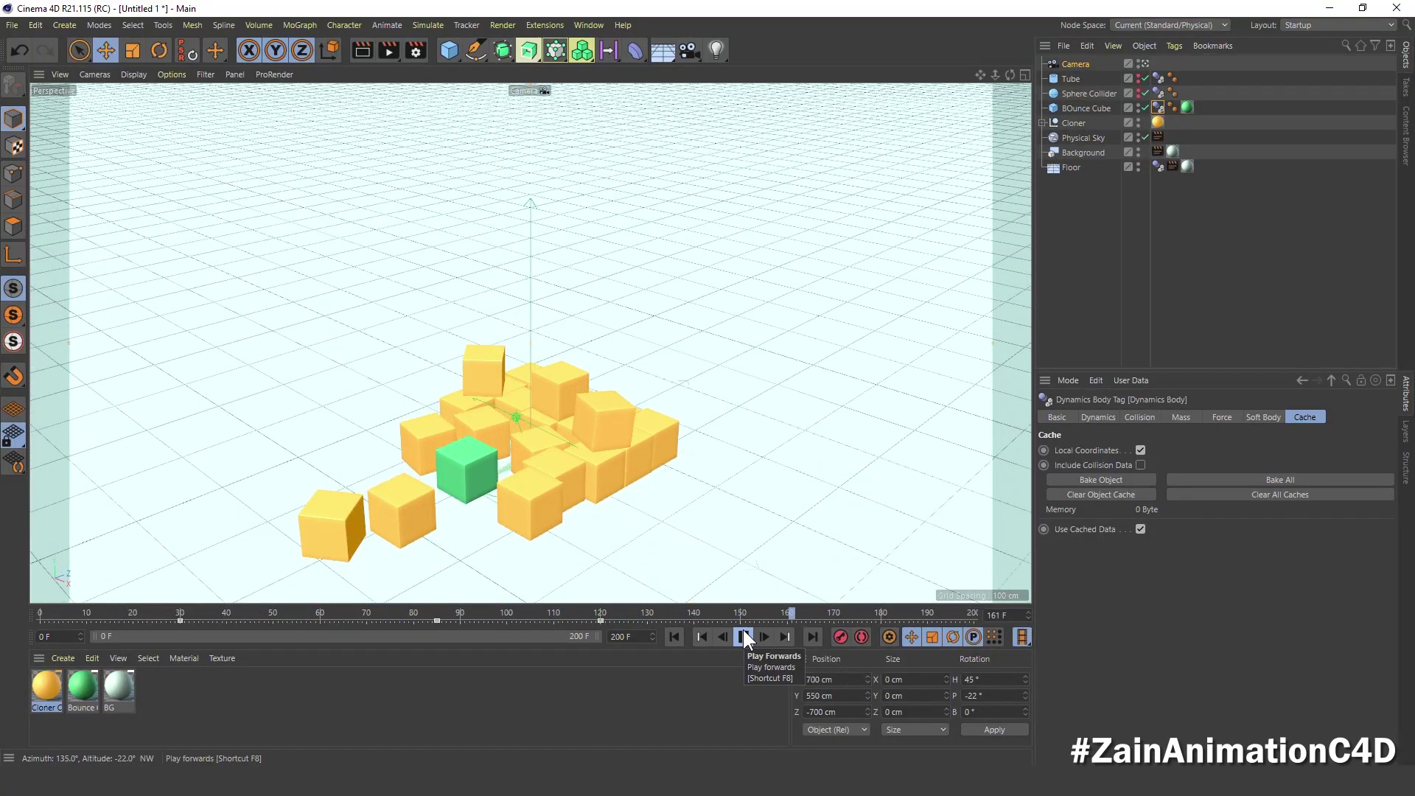
left_click(743, 634)
left_click(177, 614)
left_click_drag(181, 613, 218, 614)
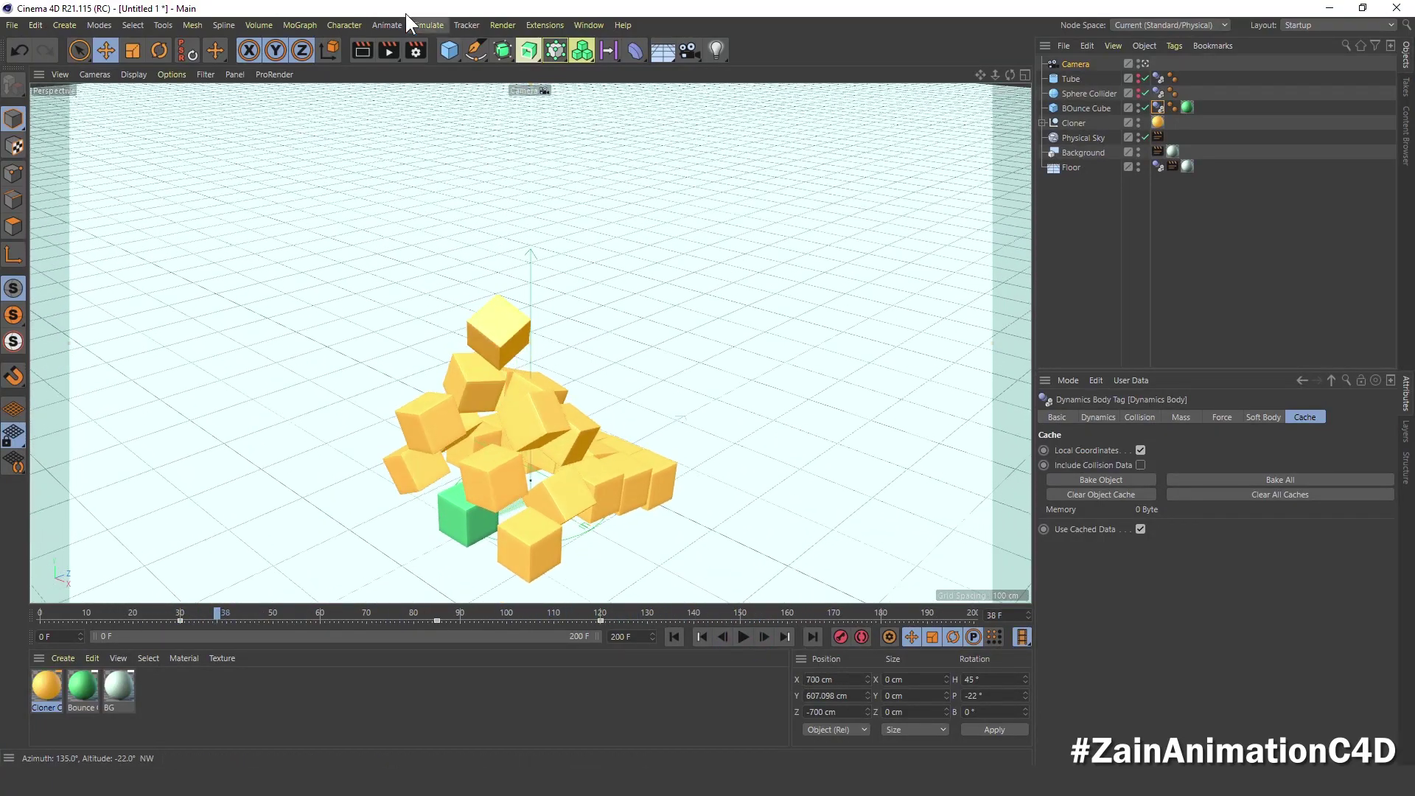
- Add Ambient Occlusion and Global Illumination to Render Settings, then render frame 38 in the viewport
left_click(416, 50)
left_click(477, 361)
left_click(530, 368)
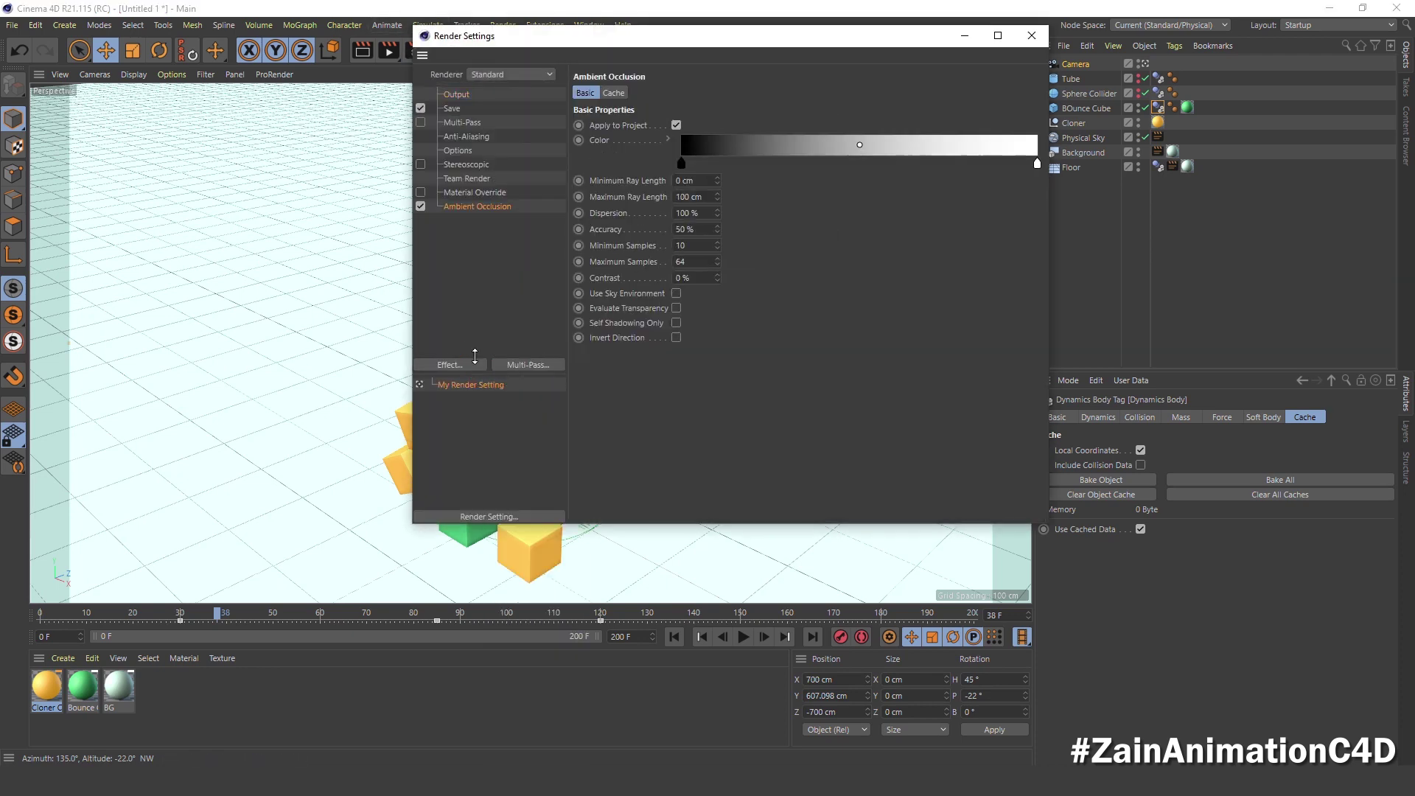
left_click(450, 364)
left_click(533, 480)
left_click(1032, 35)
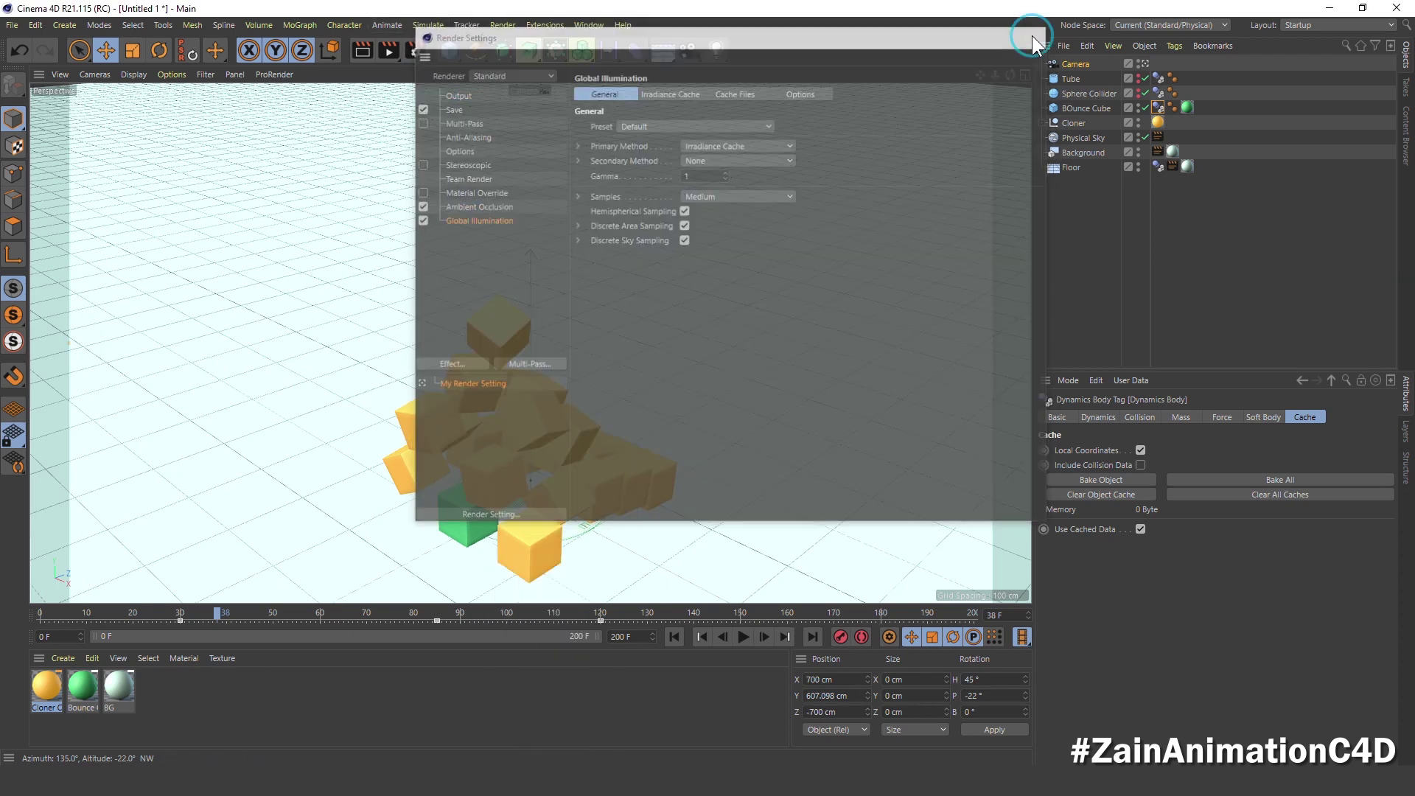
left_click(361, 50)
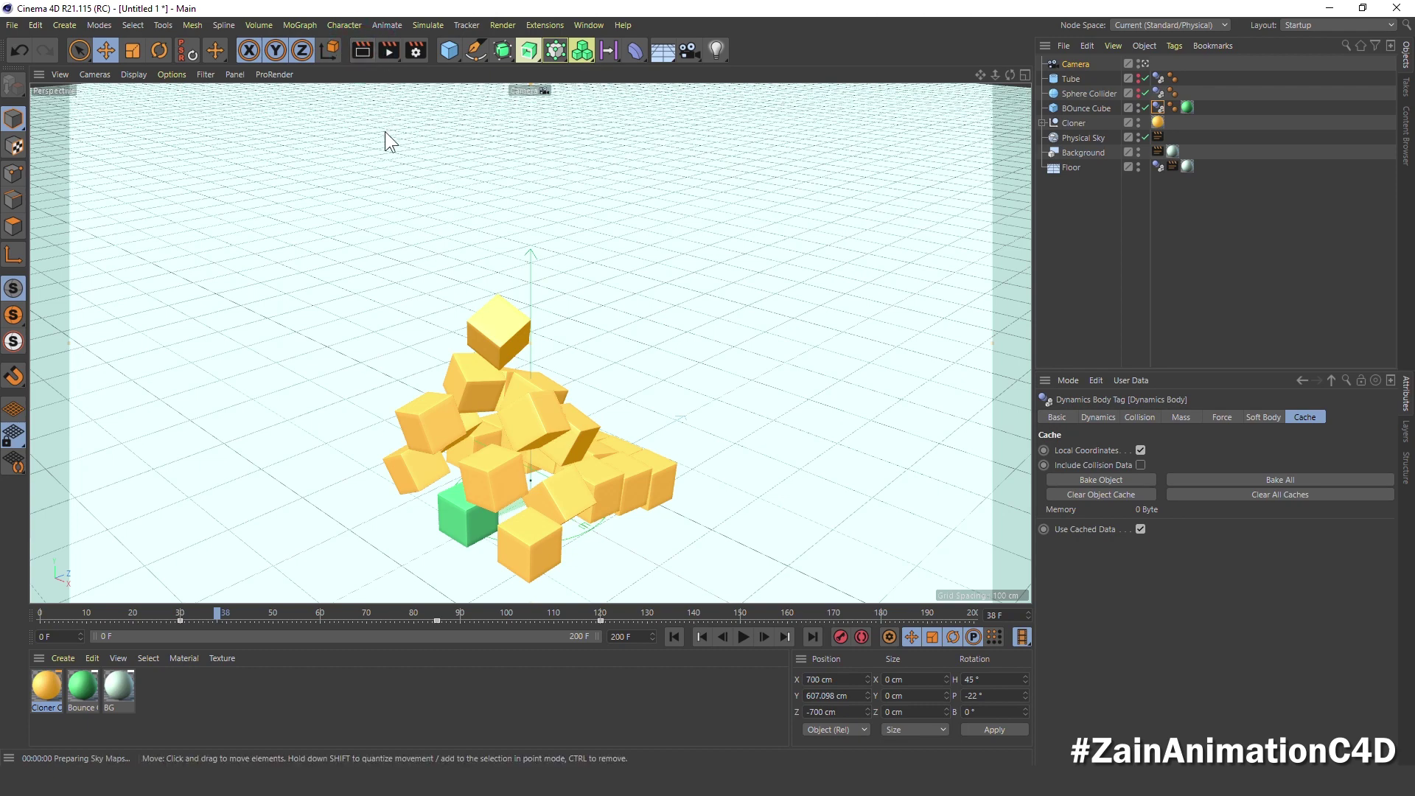